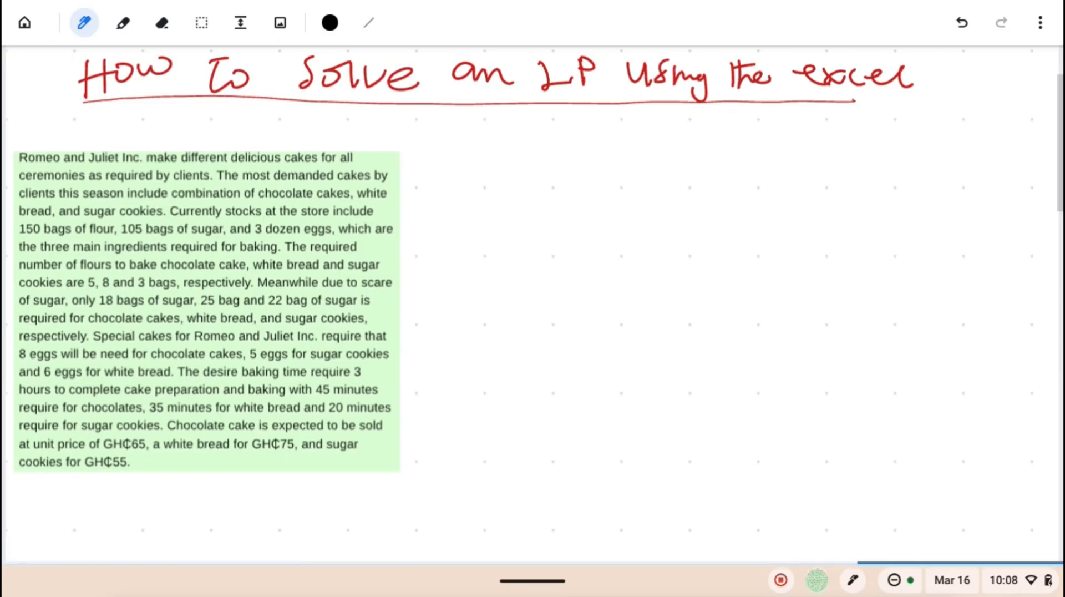
Step: Handwrite a dashed list beside the problem text: Decision, Objective function, Constraints and Non-negativity
mouse_move(660, 173)
mouse_down()
mouse_move(689, 168)
mouse_move(712, 188)
mouse_move(768, 164)
mouse_move(790, 173)
mouse_move(837, 164)
mouse_up()
mouse_move(664, 207)
mouse_down()
mouse_move(721, 206)
mouse_move(749, 214)
mouse_move(744, 224)
mouse_move(857, 203)
mouse_move(879, 218)
mouse_up()
drag(875, 207, 922, 212)
mouse_move(915, 190)
mouse_down()
mouse_move(940, 214)
mouse_move(965, 206)
mouse_up()
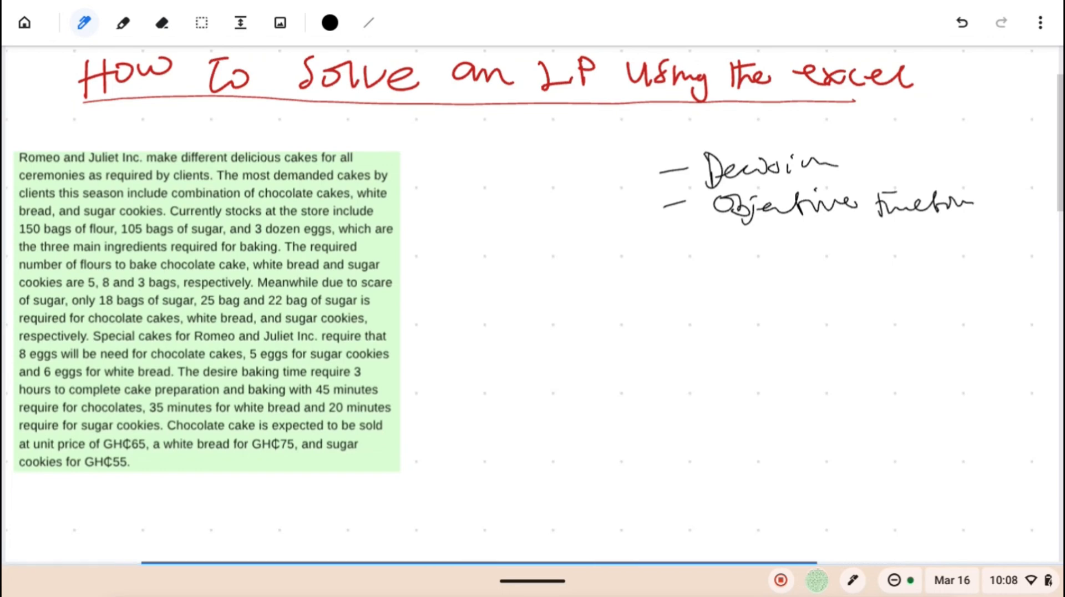
mouse_move(676, 248)
mouse_down()
mouse_move(825, 244)
mouse_move(892, 260)
mouse_move(910, 237)
mouse_up()
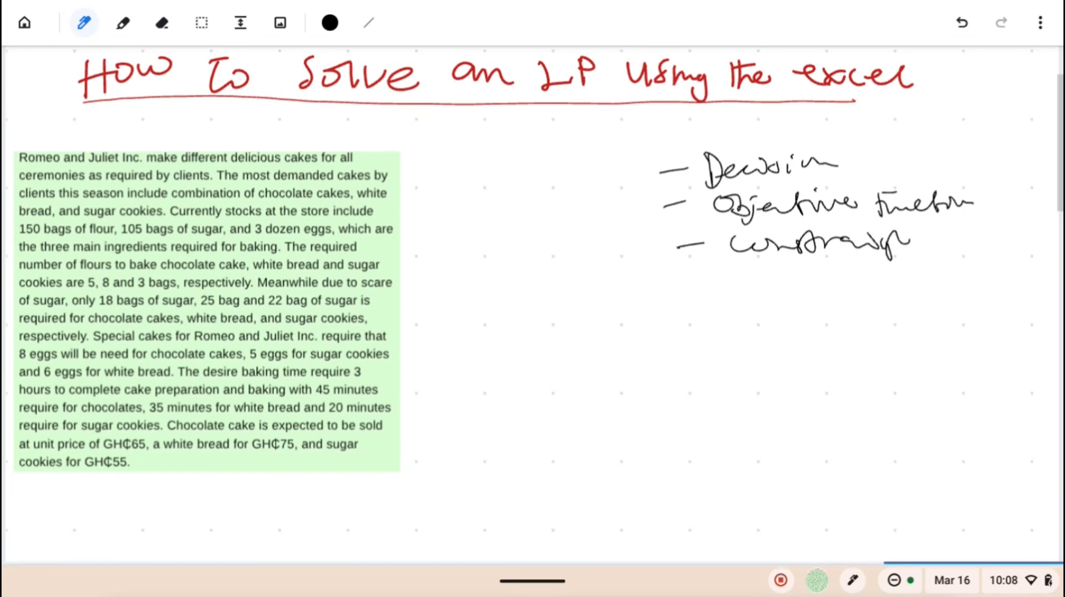
drag(905, 239, 887, 249)
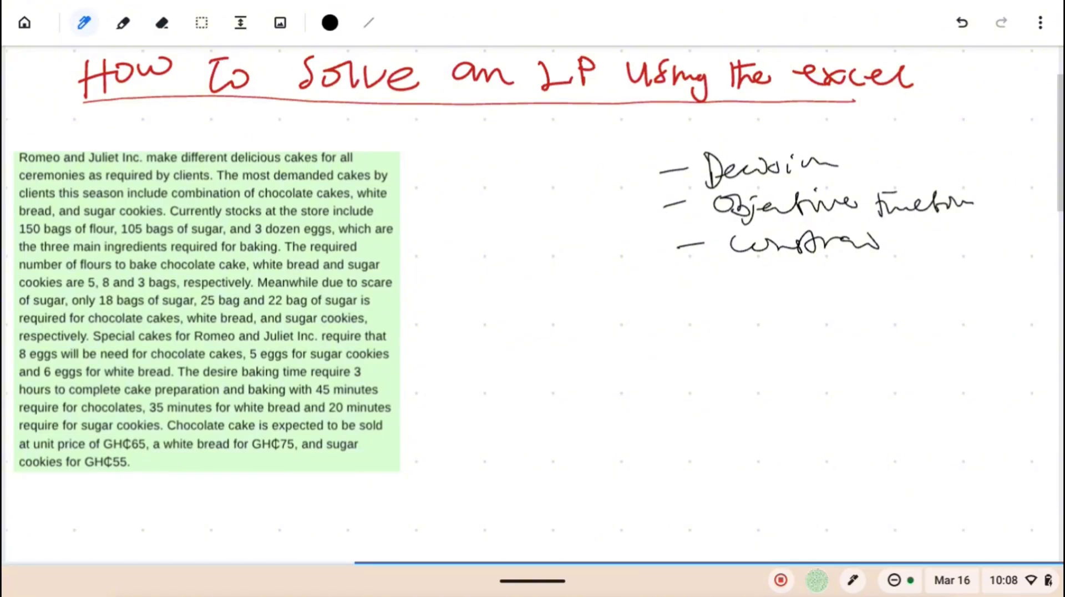
drag(887, 247, 924, 244)
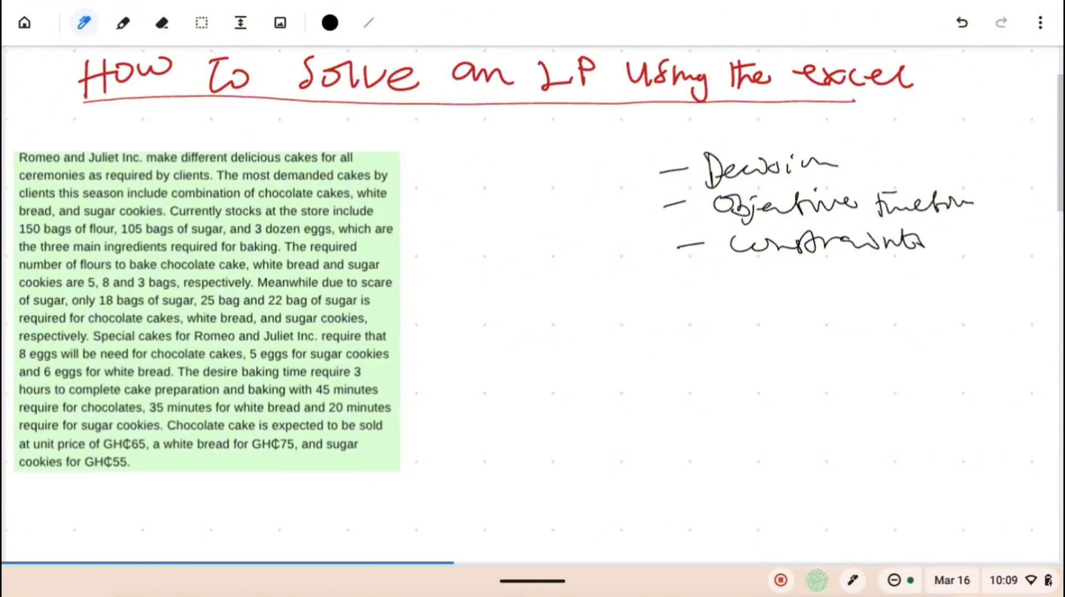
drag(695, 281, 836, 282)
mouse_move(846, 287)
mouse_down()
mouse_move(852, 276)
mouse_move(868, 289)
mouse_up()
mouse_move(868, 284)
mouse_down()
mouse_move(894, 302)
mouse_move(981, 272)
mouse_move(999, 301)
mouse_up()
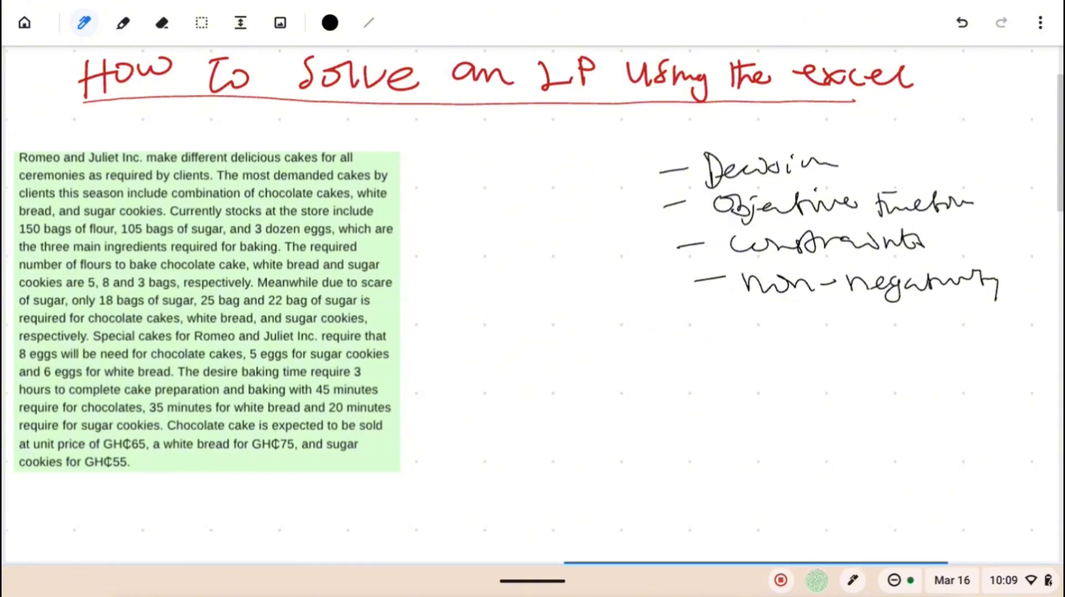
Step: Draw a two-line branch beside Decision and outline the Objective function, Constraints and Non-negativity items
mouse_move(854, 164)
mouse_down()
mouse_move(890, 142)
mouse_move(935, 173)
mouse_up()
drag(887, 145, 918, 132)
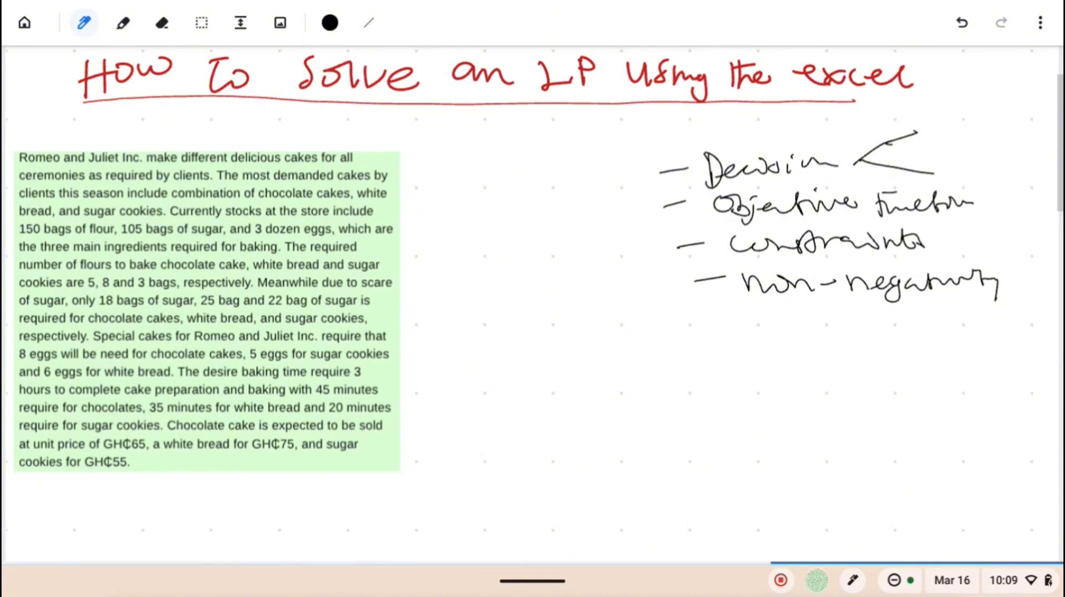
mouse_move(717, 223)
mouse_down()
mouse_move(917, 225)
mouse_move(994, 202)
mouse_move(729, 185)
mouse_move(705, 219)
mouse_up()
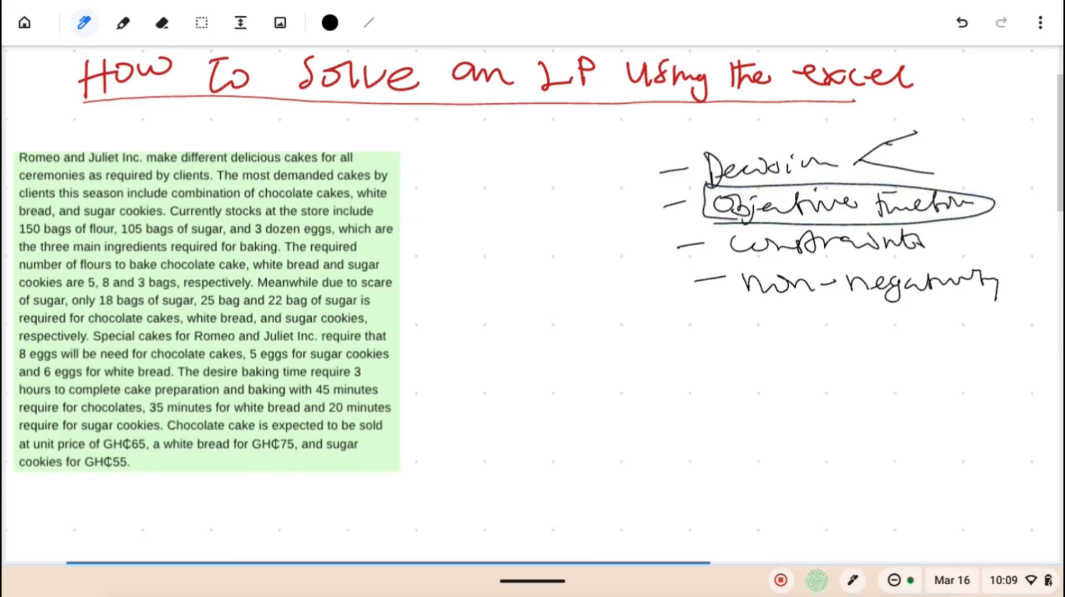
drag(714, 253, 918, 259)
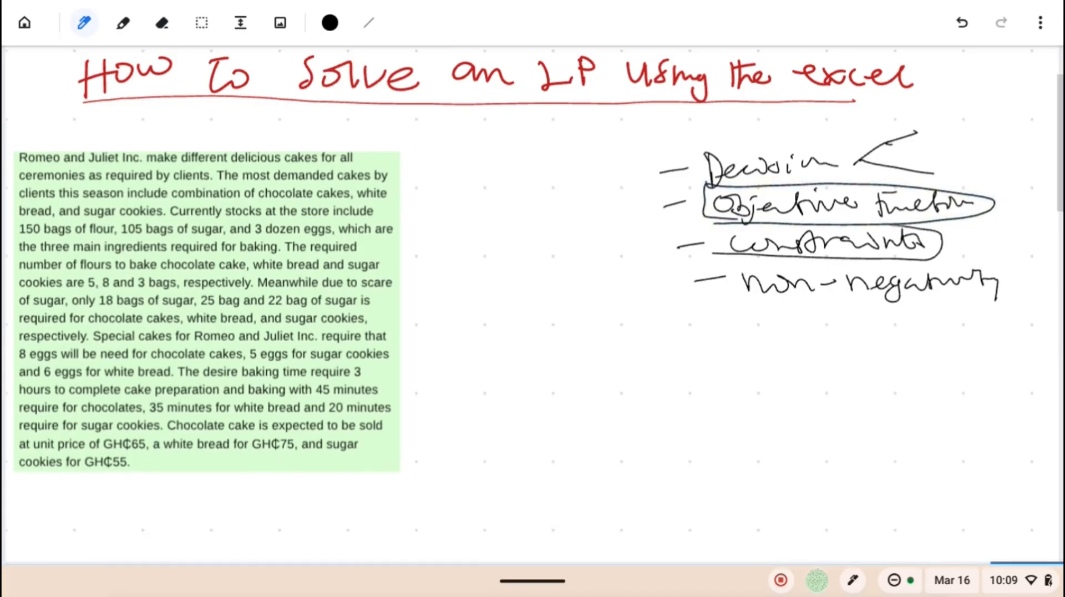
drag(707, 230, 703, 254)
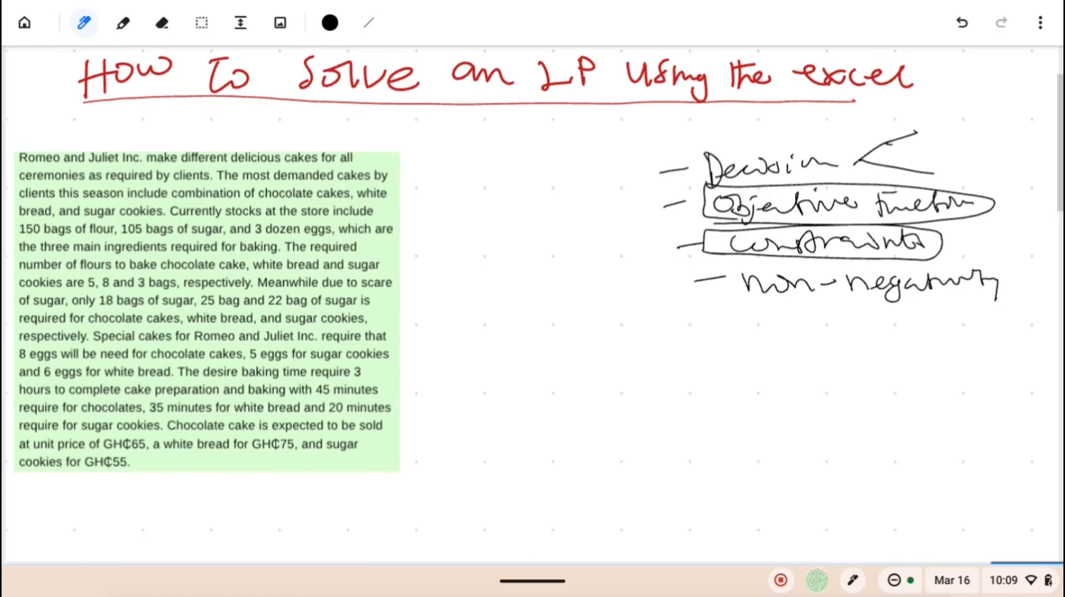
mouse_move(725, 264)
mouse_down()
mouse_move(816, 309)
mouse_move(1007, 273)
mouse_move(724, 265)
mouse_up()
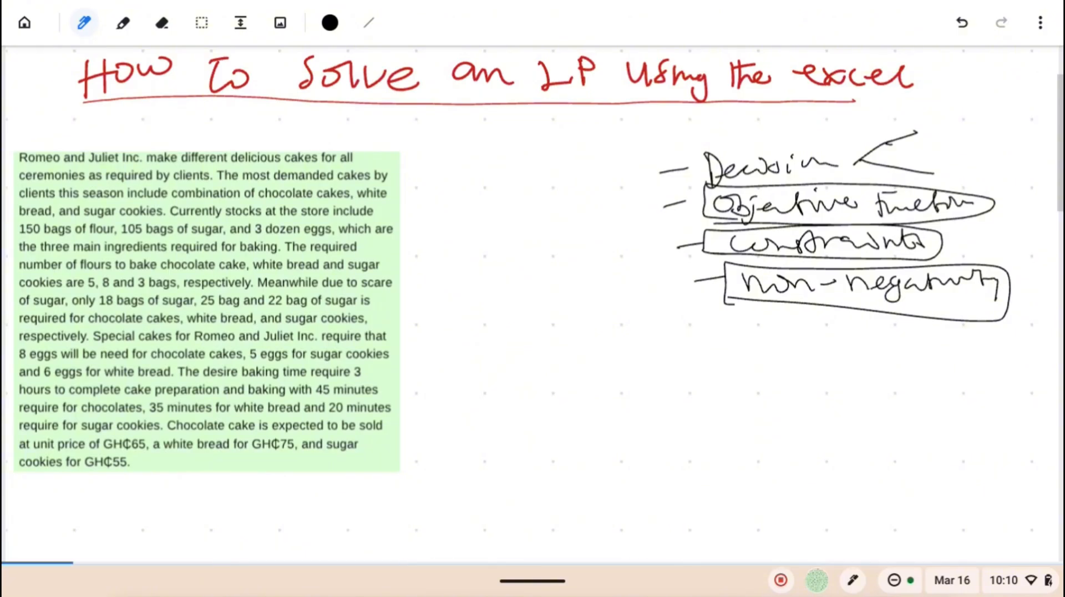
Step: Handwrite "x = 0" and "x ≥ 1 and more" below the list, and underline both along with Non-negativity
mouse_move(620, 359)
mouse_down()
mouse_move(660, 375)
mouse_move(680, 361)
mouse_up()
drag(671, 374, 737, 364)
mouse_move(609, 429)
mouse_down()
mouse_move(677, 447)
mouse_move(660, 454)
mouse_up()
mouse_move(720, 421)
mouse_down()
mouse_move(726, 443)
mouse_move(700, 447)
mouse_up()
mouse_move(776, 427)
mouse_down()
mouse_move(768, 438)
mouse_move(918, 438)
mouse_up()
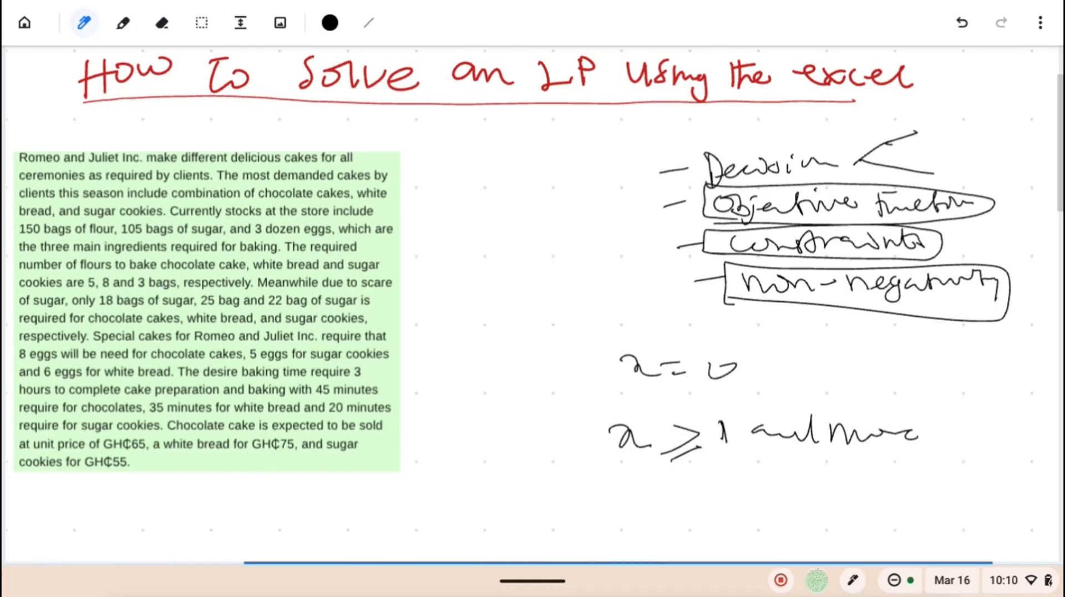
drag(641, 390, 767, 382)
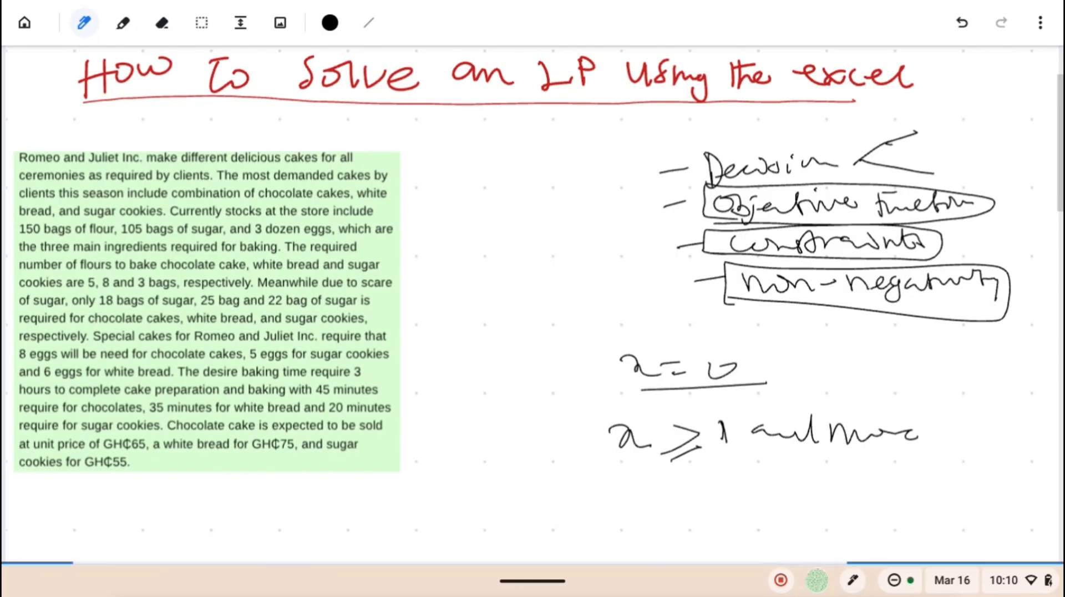
drag(625, 475, 811, 461)
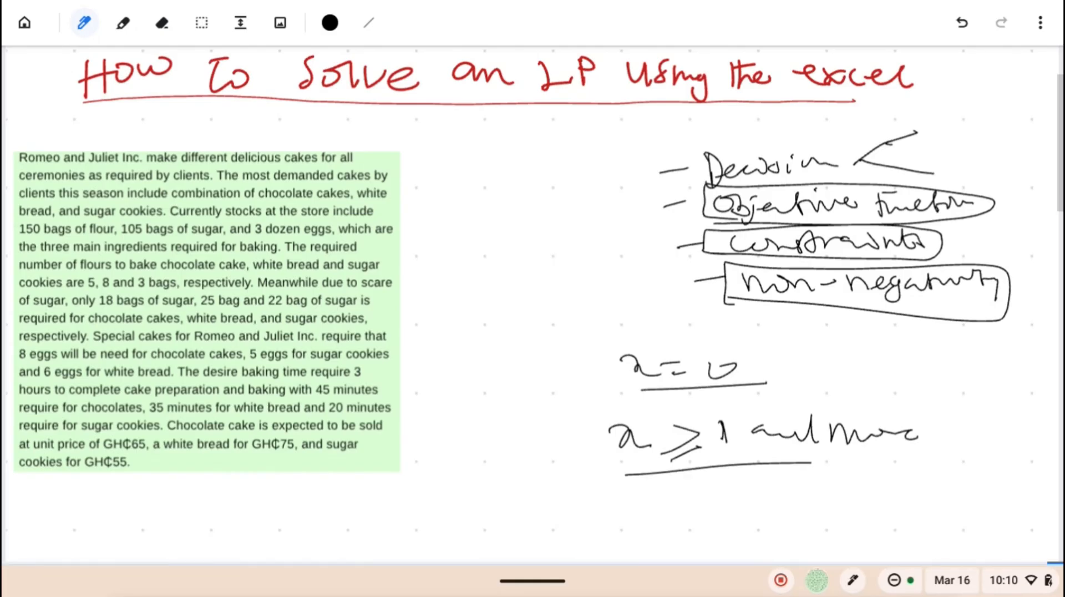
drag(742, 313, 856, 315)
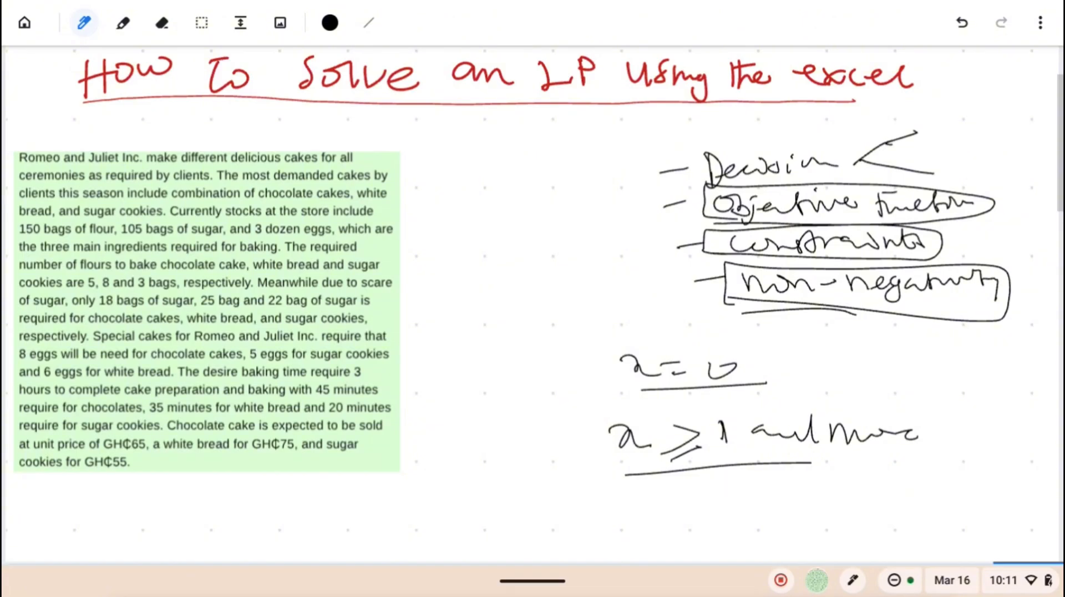
Step: Erase the handwritten list and the x notes beside the problem text, keeping the red title
click(162, 23)
mouse_move(660, 169)
mouse_down()
mouse_move(843, 166)
mouse_move(709, 205)
mouse_move(854, 211)
mouse_move(971, 200)
mouse_up()
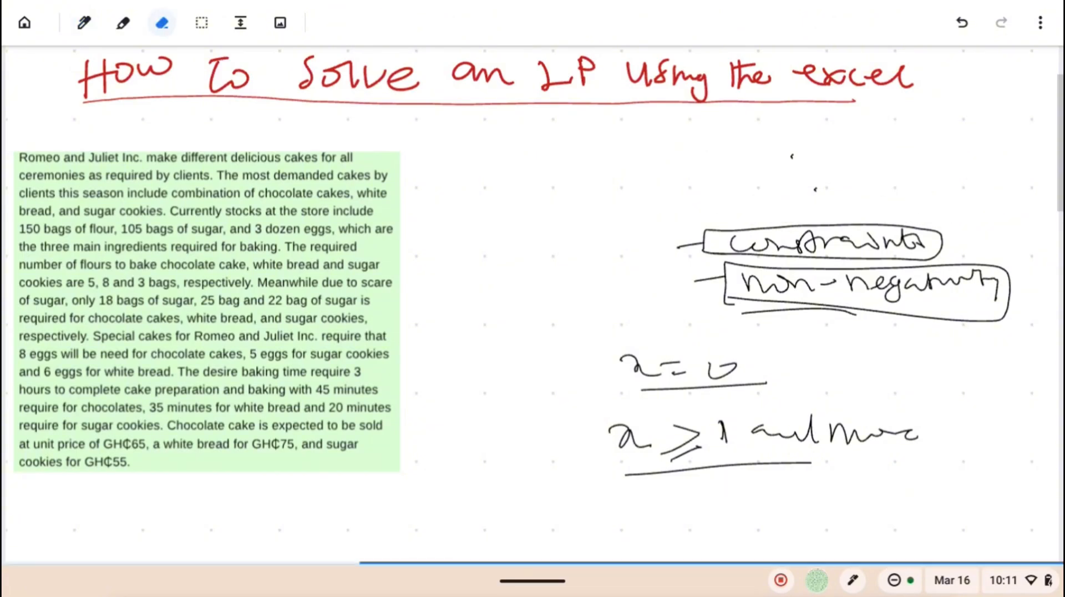
mouse_move(889, 191)
mouse_down()
mouse_move(804, 241)
mouse_move(765, 284)
mouse_up()
mouse_move(993, 286)
mouse_down()
mouse_move(798, 310)
mouse_move(694, 383)
mouse_move(638, 369)
mouse_move(810, 443)
mouse_move(918, 436)
mouse_up()
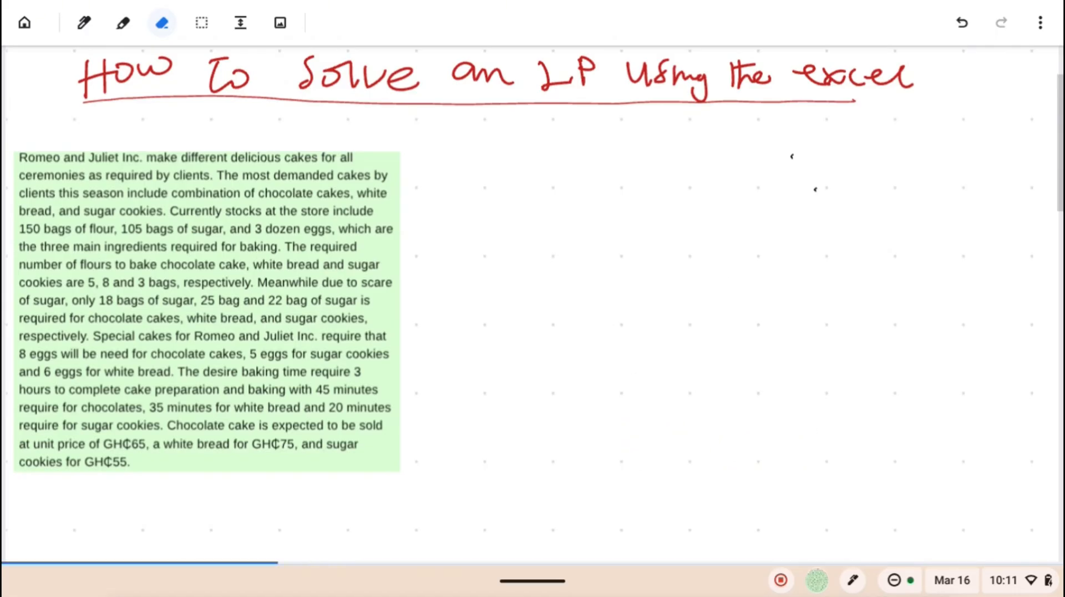
Step: Handwrite a shortened dashed list farther from the problem text, covering Decision, Objective, Constraints and Non-negativity, in black pen
click(83, 23)
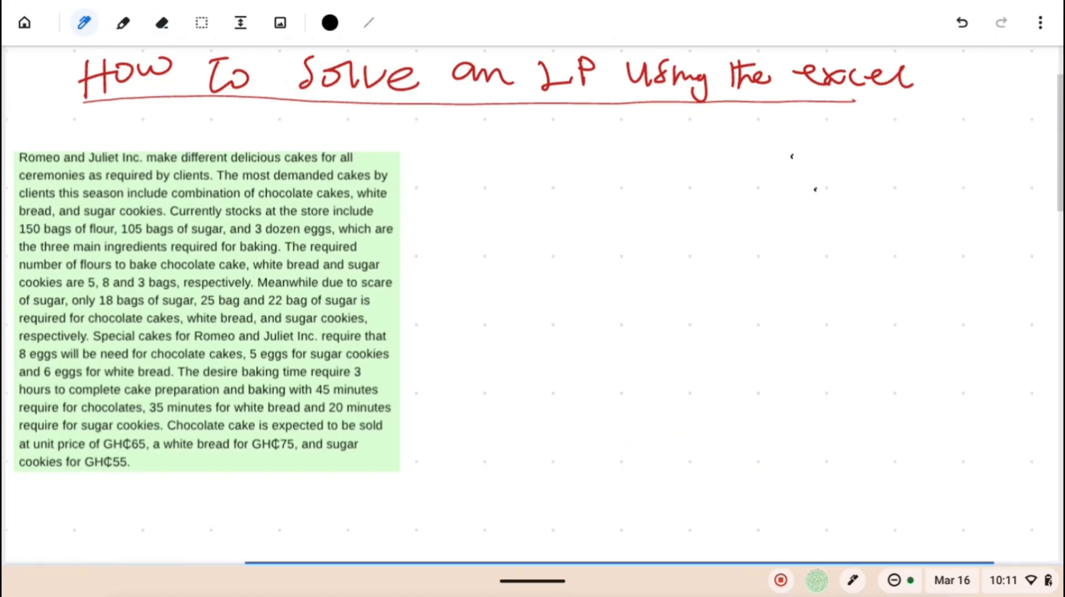
mouse_move(866, 137)
mouse_down()
mouse_move(869, 166)
mouse_move(1006, 162)
mouse_up()
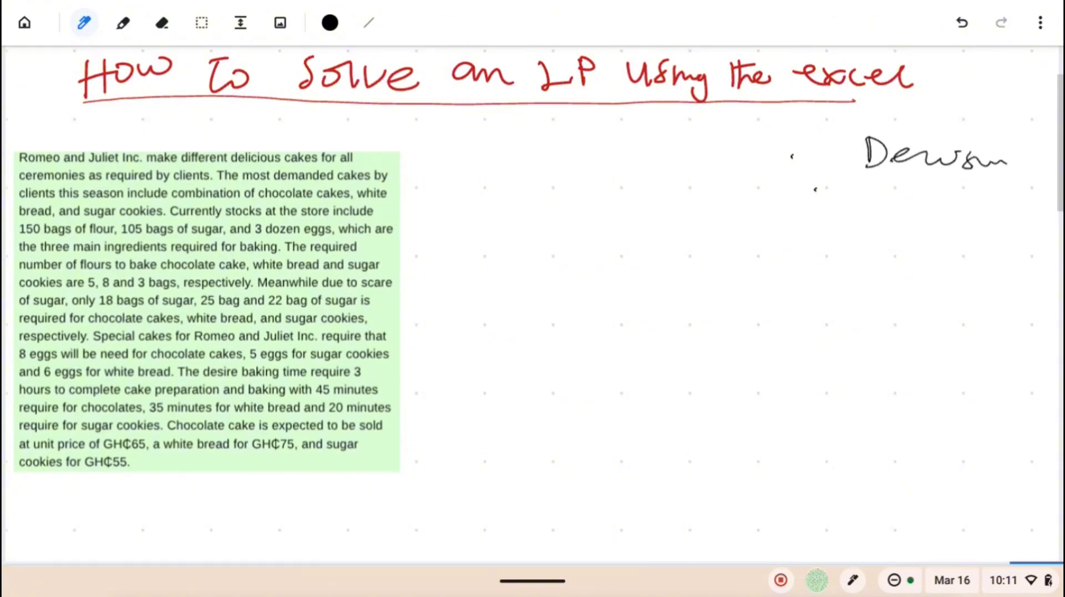
drag(827, 151, 846, 151)
drag(814, 189, 840, 188)
mouse_move(872, 186)
mouse_down()
mouse_move(857, 197)
mouse_move(881, 206)
mouse_up()
mouse_move(887, 188)
mouse_down()
mouse_move(886, 211)
mouse_move(923, 201)
mouse_up()
mouse_move(938, 183)
mouse_down()
mouse_move(954, 206)
mouse_move(995, 191)
mouse_up()
drag(798, 234, 996, 242)
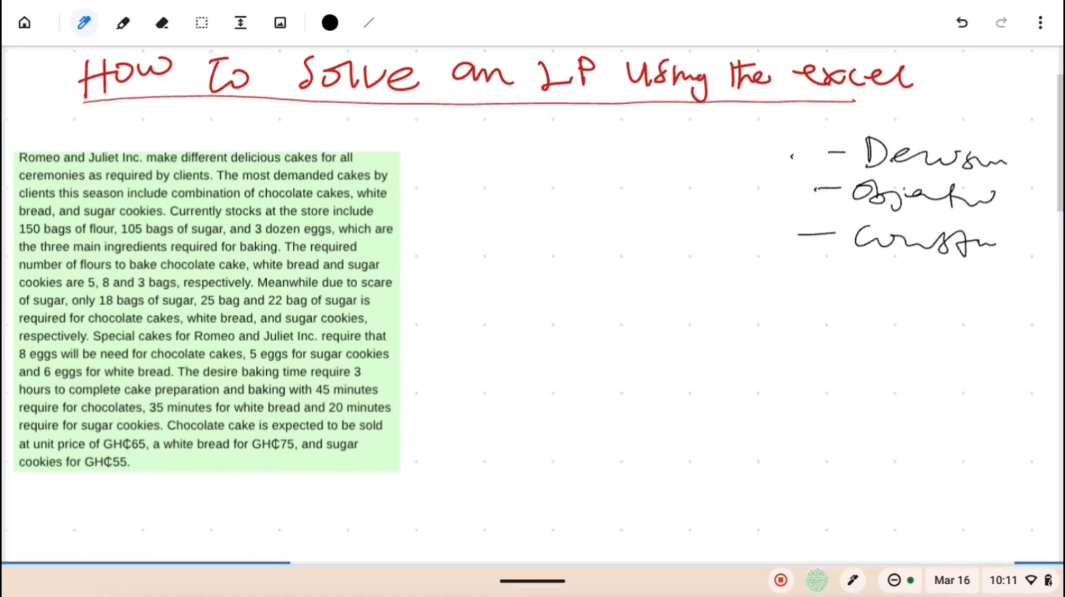
drag(796, 281, 837, 278)
drag(869, 284, 950, 283)
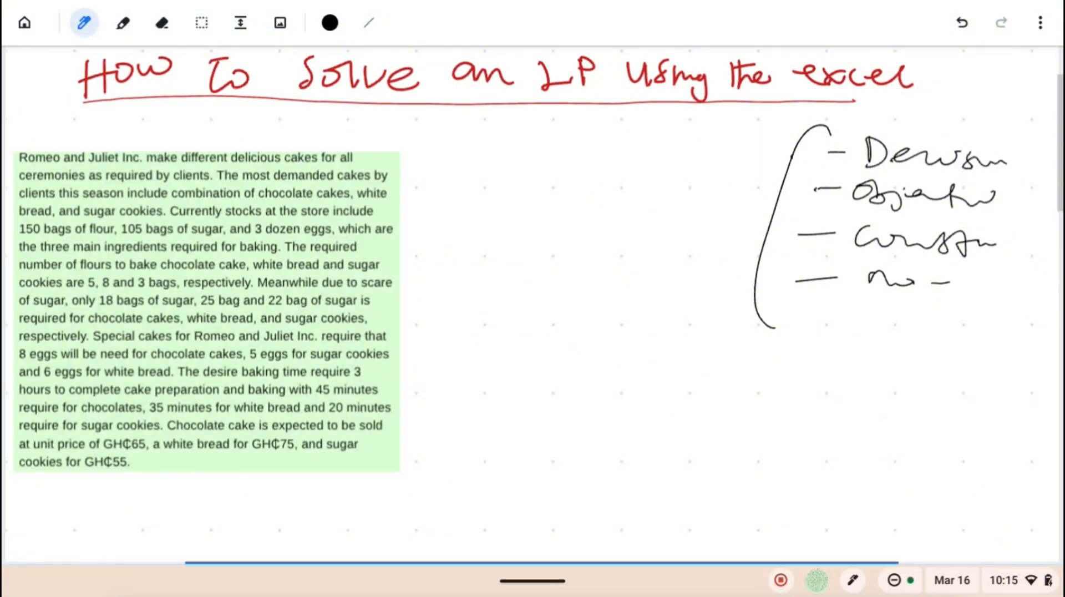
Step: Encircle the whole list and handwrite "Obj - max(z)" below it
mouse_move(866, 123)
mouse_down()
mouse_move(847, 124)
mouse_move(761, 300)
mouse_move(1014, 200)
mouse_move(958, 127)
mouse_move(866, 123)
mouse_up()
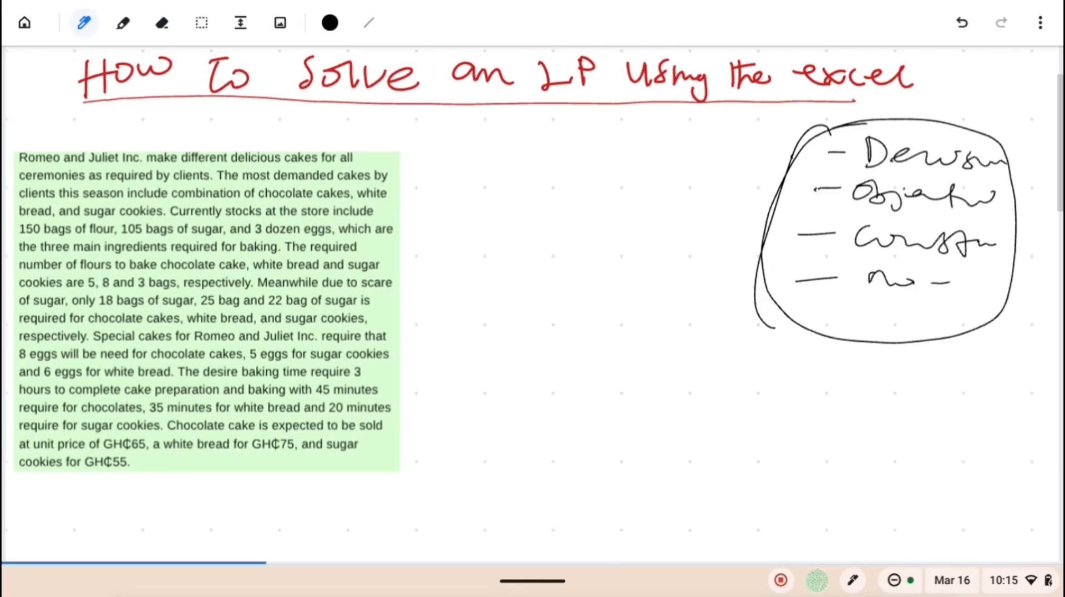
drag(800, 370, 826, 394)
mouse_move(838, 389)
mouse_down()
mouse_move(822, 409)
mouse_move(877, 390)
mouse_move(986, 401)
mouse_up()
click(838, 381)
drag(983, 380, 952, 406)
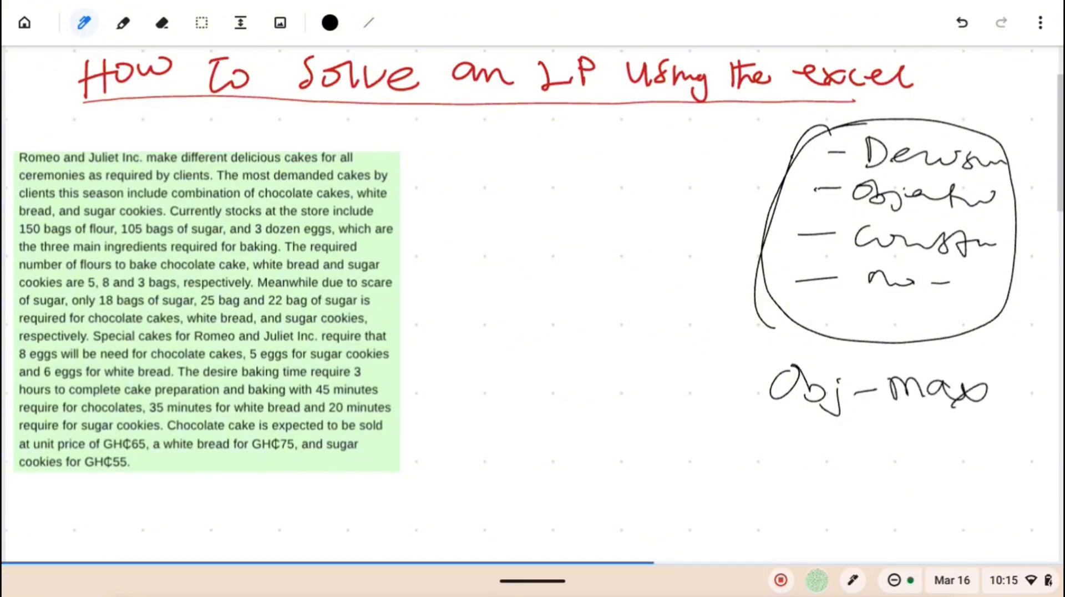
mouse_move(999, 372)
mouse_down()
mouse_move(996, 413)
mouse_move(1008, 413)
mouse_up()
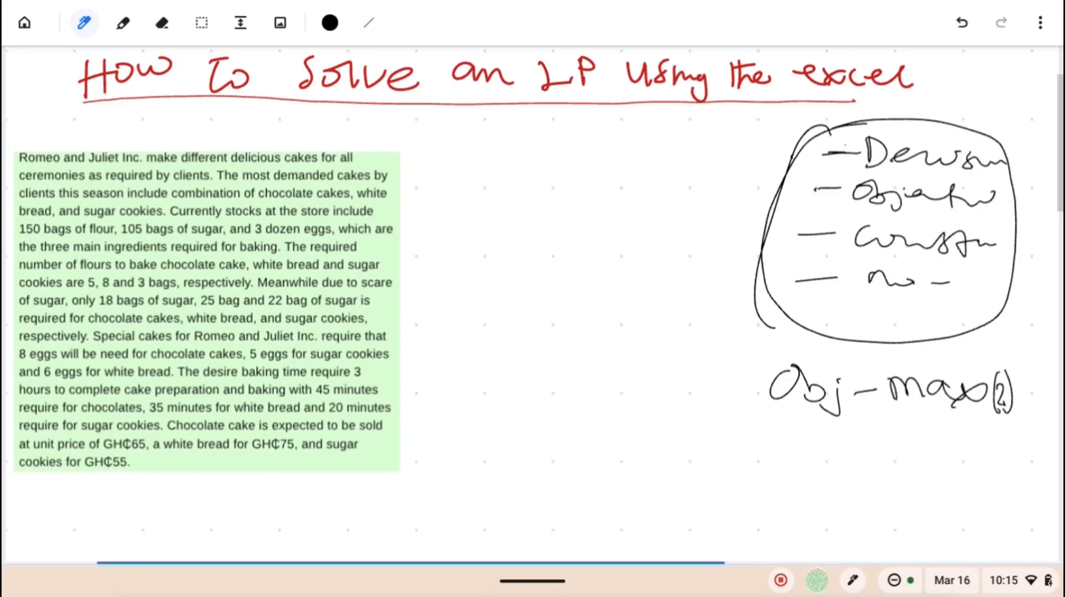
Step: Turn the dash before Decision into an arrow and handwrite Chocolate cakes, White bread and Sugar cookies beside the problem text
drag(843, 145, 843, 164)
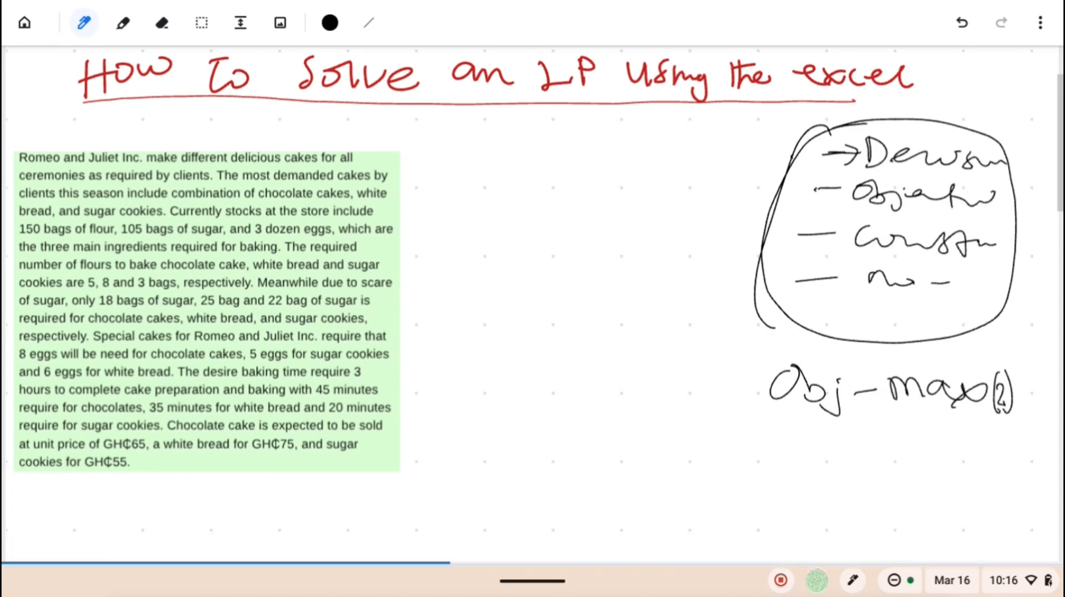
mouse_move(473, 151)
mouse_down()
mouse_move(473, 168)
mouse_move(550, 142)
mouse_move(599, 155)
mouse_move(649, 148)
mouse_up()
drag(670, 140, 709, 144)
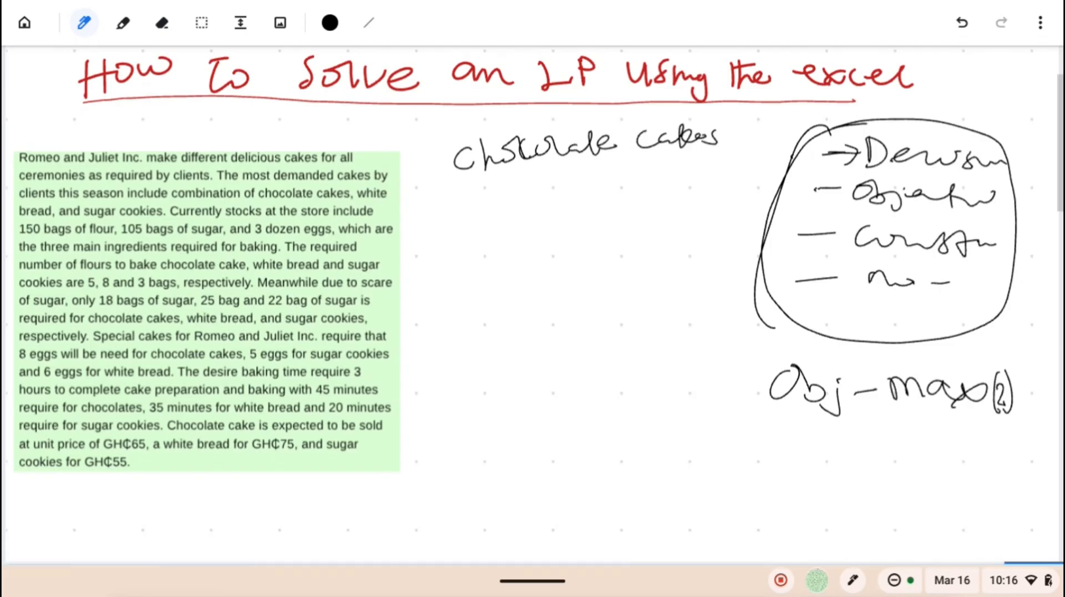
mouse_move(478, 189)
mouse_down()
mouse_move(518, 202)
mouse_move(672, 190)
mouse_move(703, 167)
mouse_move(704, 189)
mouse_up()
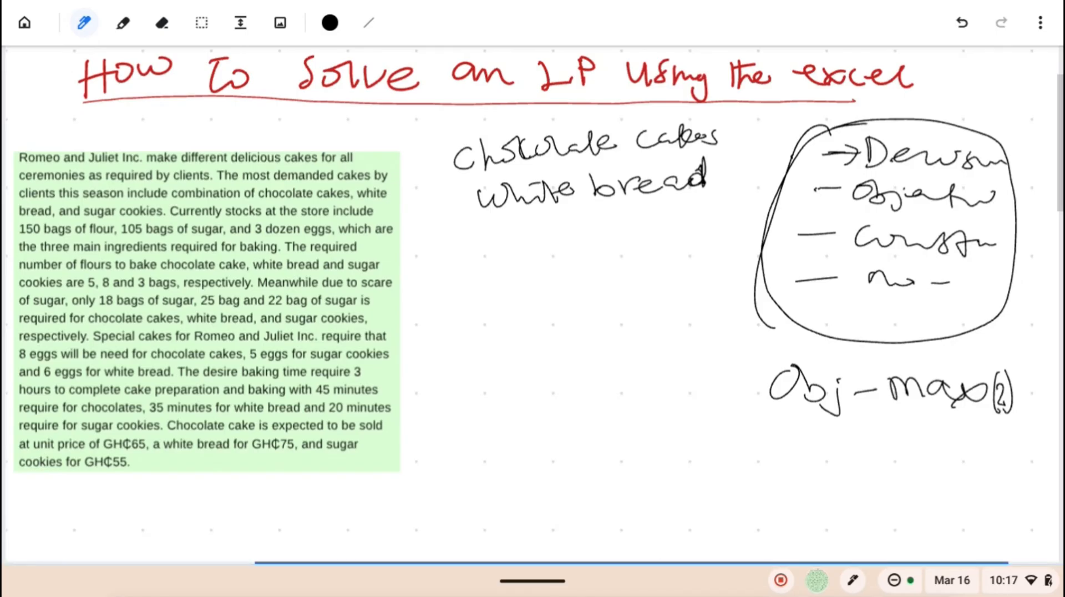
drag(516, 223, 496, 252)
mouse_move(523, 232)
mouse_down()
mouse_move(522, 251)
mouse_move(557, 259)
mouse_up()
mouse_move(580, 233)
mouse_down()
mouse_move(569, 246)
mouse_move(613, 230)
mouse_move(633, 240)
mouse_up()
drag(650, 230, 693, 239)
drag(700, 230, 737, 221)
drag(748, 218, 740, 230)
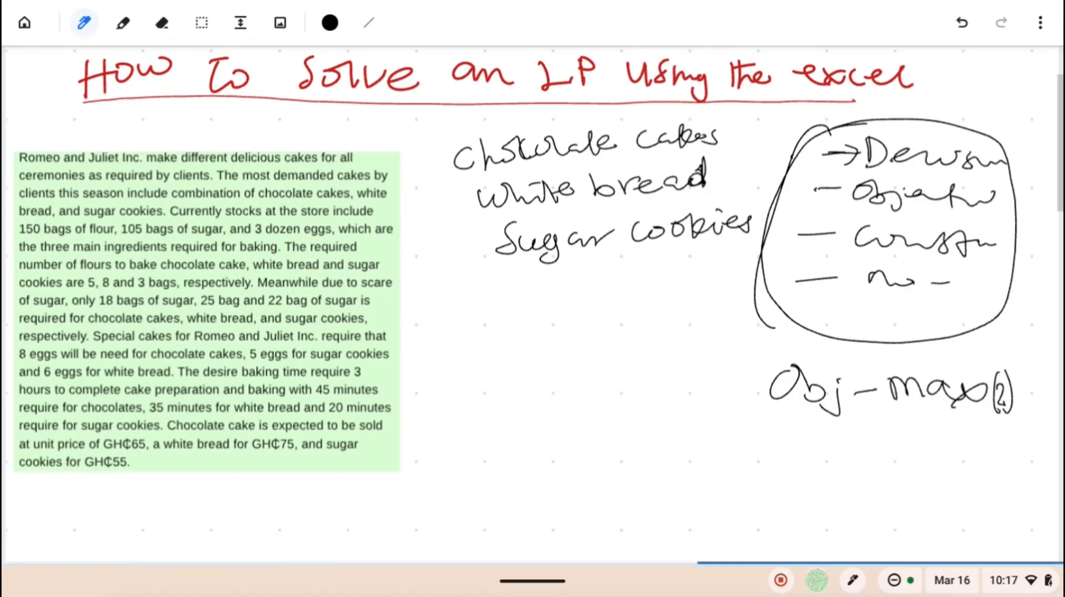
Step: Label Chocolate cakes as x1, White bread as x2 and Sugar cookies as x3, with a dash after each label
mouse_move(427, 165)
mouse_down()
mouse_move(437, 162)
mouse_move(408, 180)
mouse_up()
mouse_move(419, 177)
mouse_down()
mouse_move(462, 197)
mouse_move(405, 218)
mouse_move(440, 211)
mouse_move(480, 238)
mouse_up()
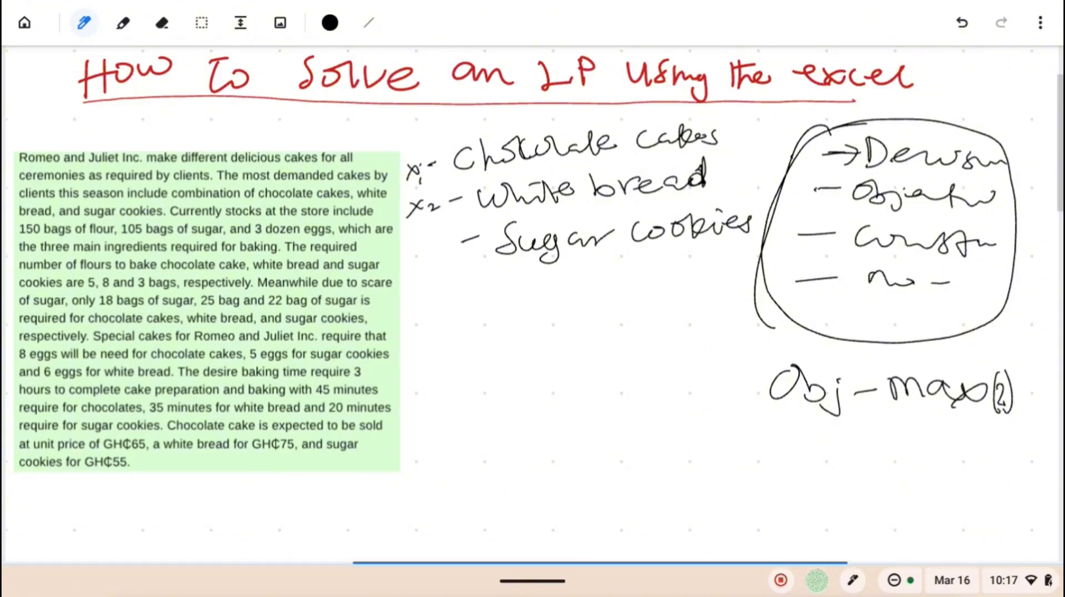
drag(415, 240, 429, 253)
mouse_move(428, 239)
mouse_down()
mouse_move(414, 258)
mouse_move(428, 257)
mouse_up()
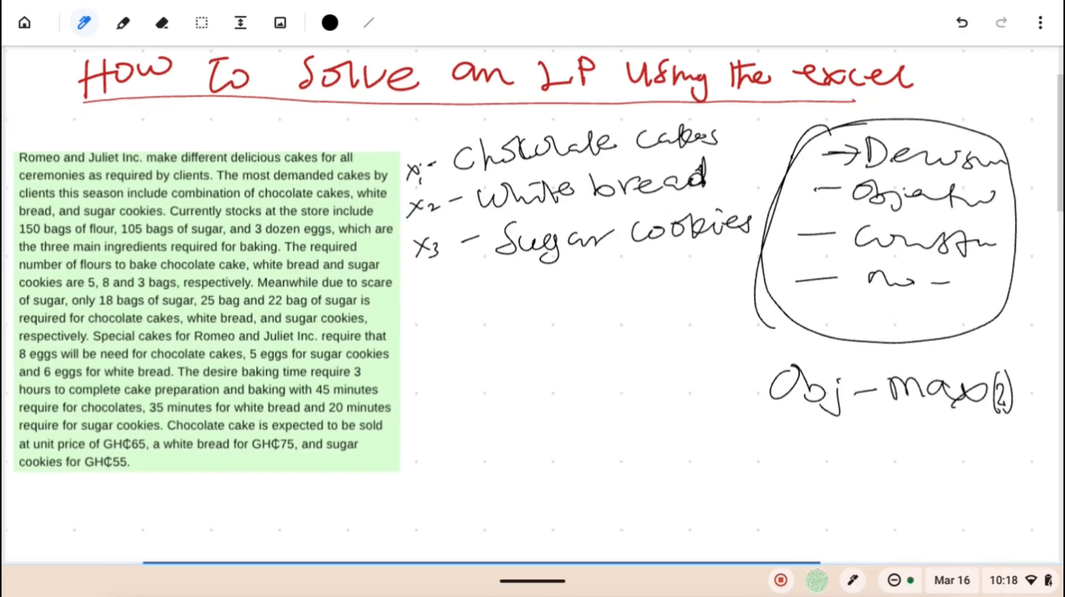
Step: Underline the Decision, Objective and Constraints items in the encircled list
drag(827, 165, 1018, 181)
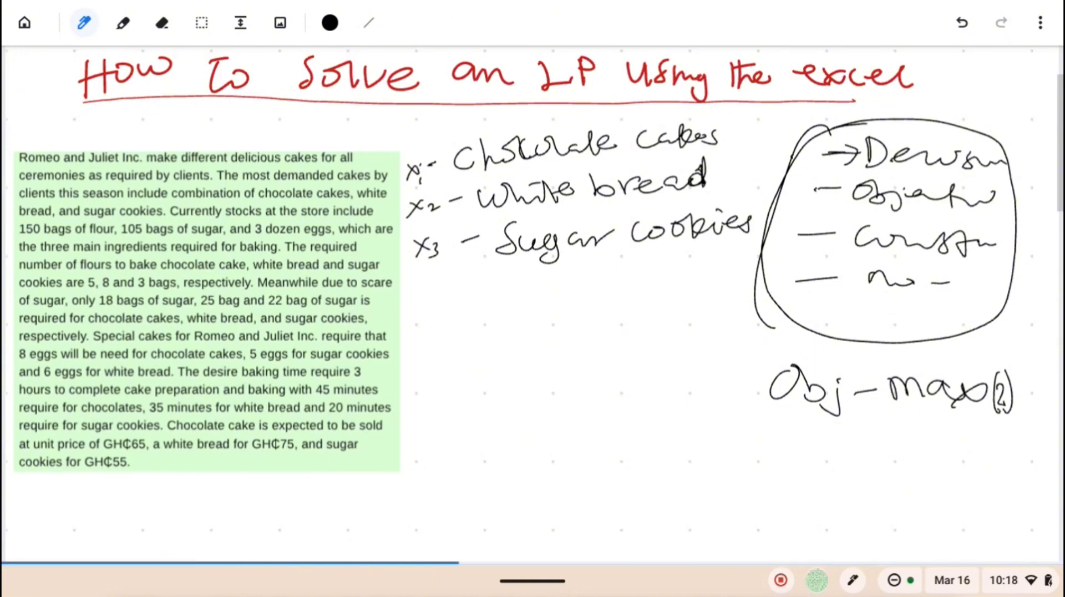
drag(826, 201, 1006, 211)
drag(834, 248, 1018, 252)
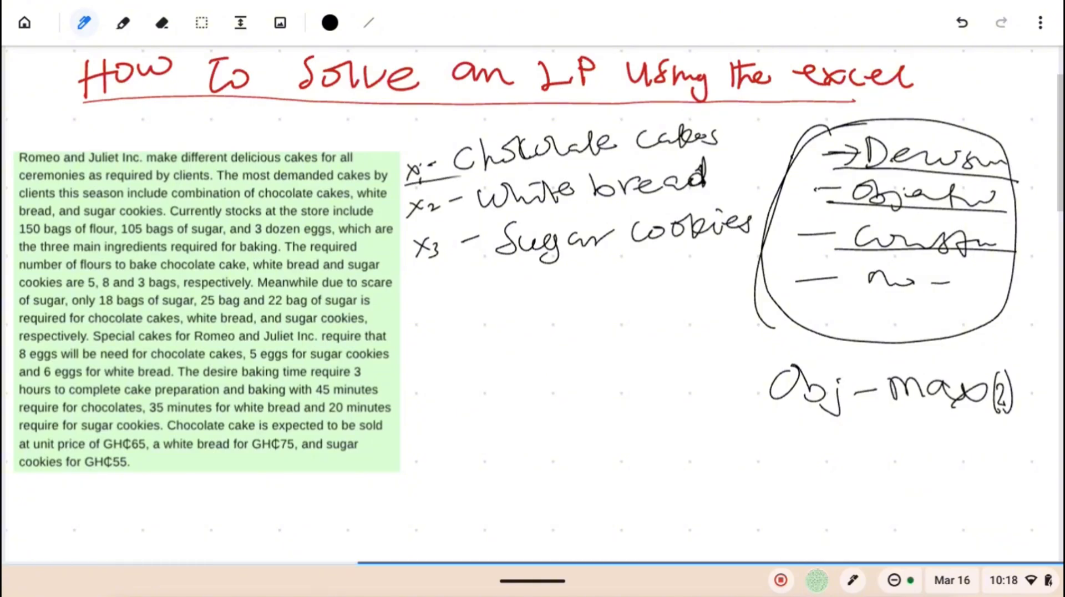
Step: Circle the x1 Chocolate cakes entry, underline Constraints again and mark the ends of the three product lines with arrowheads
mouse_move(409, 182)
mouse_down()
mouse_move(682, 162)
mouse_move(745, 125)
mouse_move(472, 116)
mouse_move(413, 188)
mouse_up()
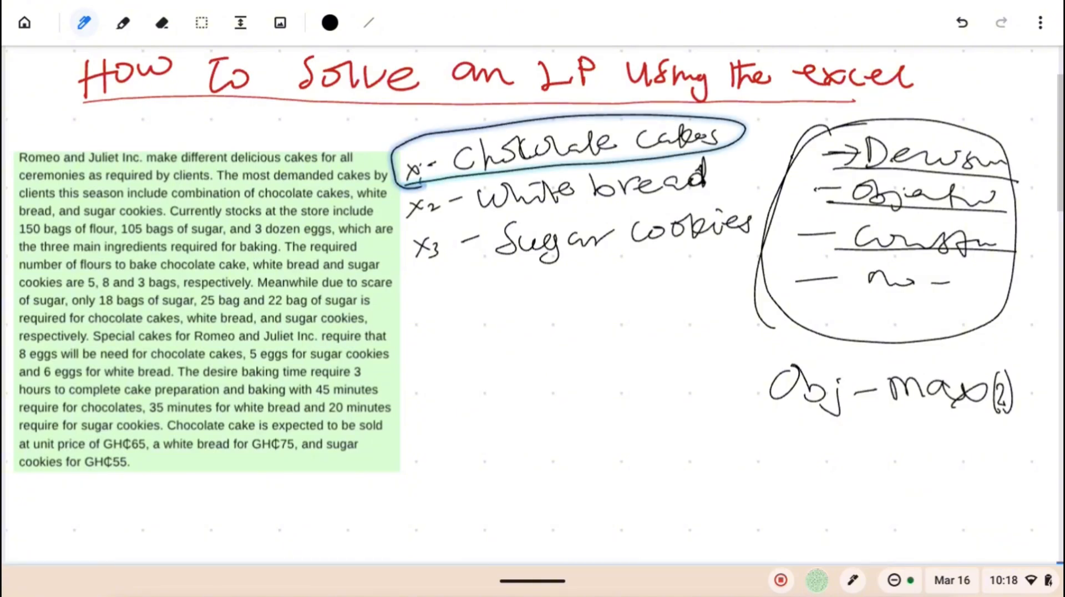
drag(846, 255, 932, 256)
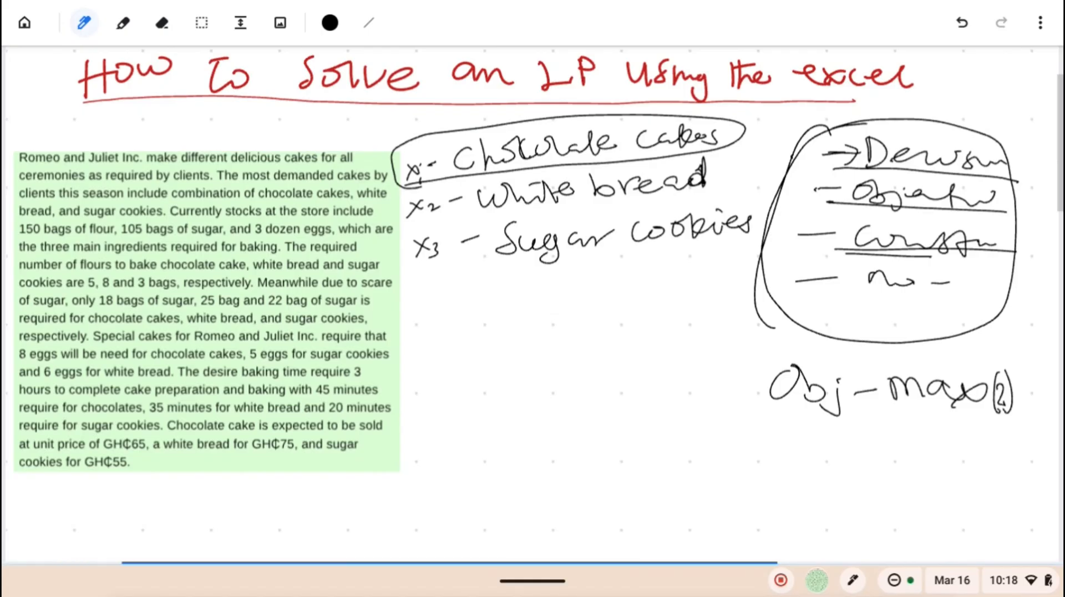
mouse_move(726, 150)
mouse_down()
mouse_move(764, 161)
mouse_move(722, 148)
mouse_move(743, 186)
mouse_up()
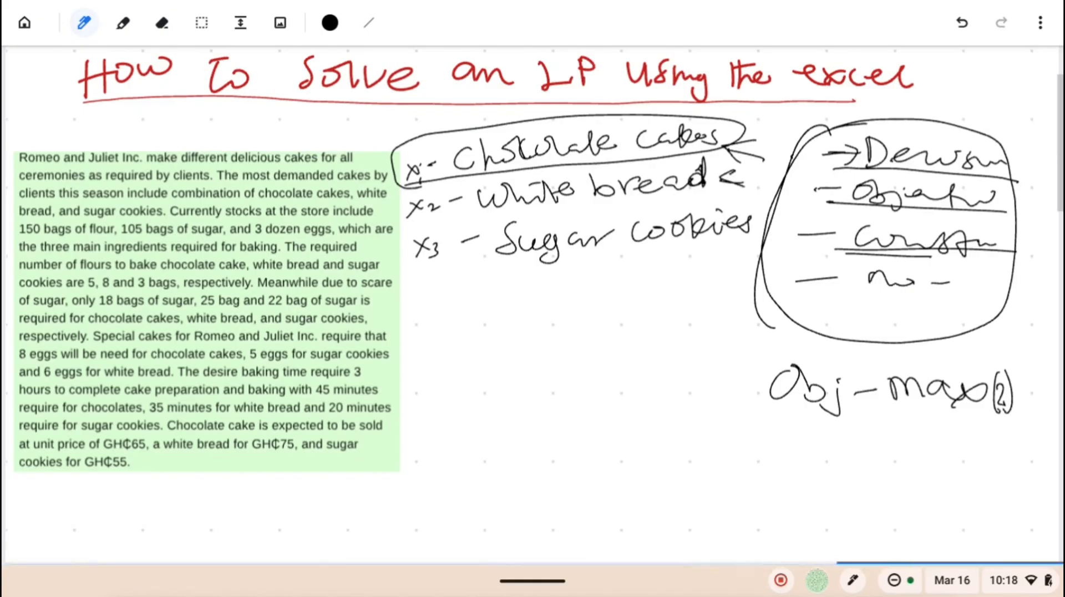
drag(733, 237, 735, 254)
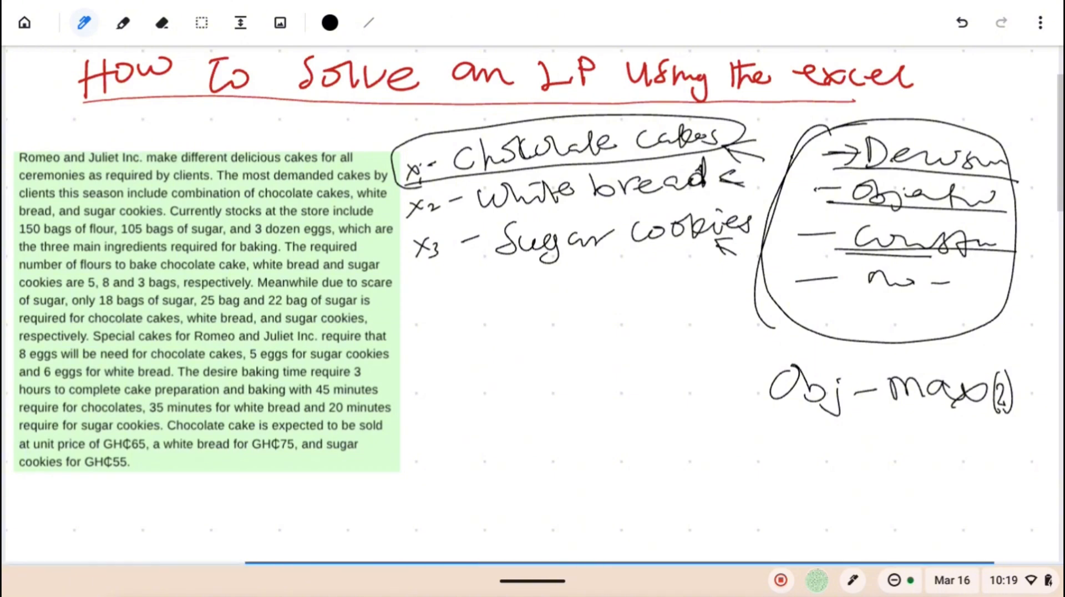
Step: Underline the three products, the stocks of flour, sugar and eggs, and 'main ingredients required for baking' in the problem text
drag(257, 199, 392, 197)
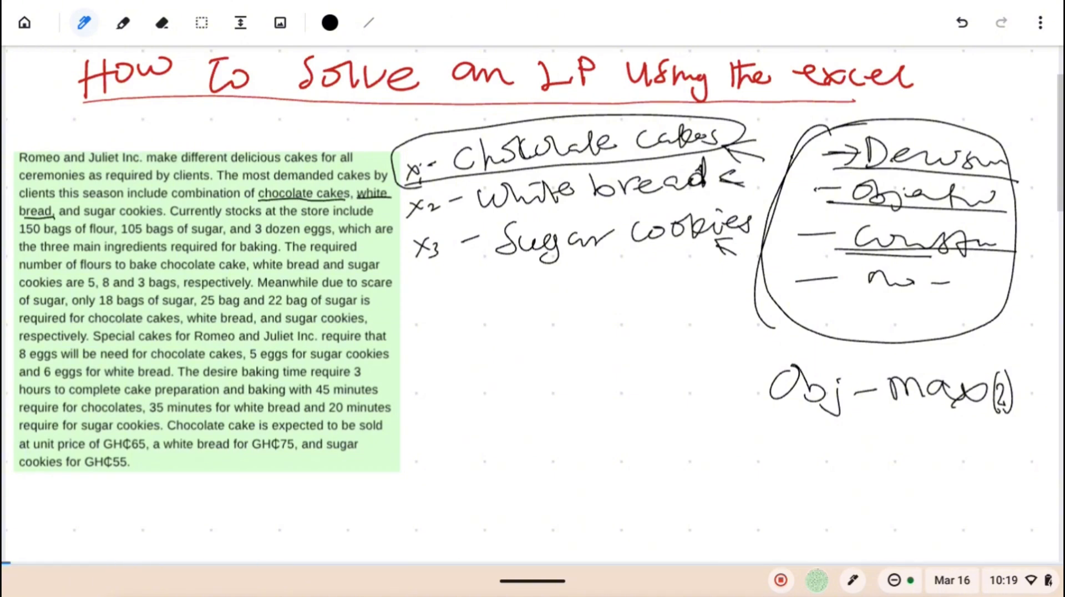
drag(106, 218, 155, 219)
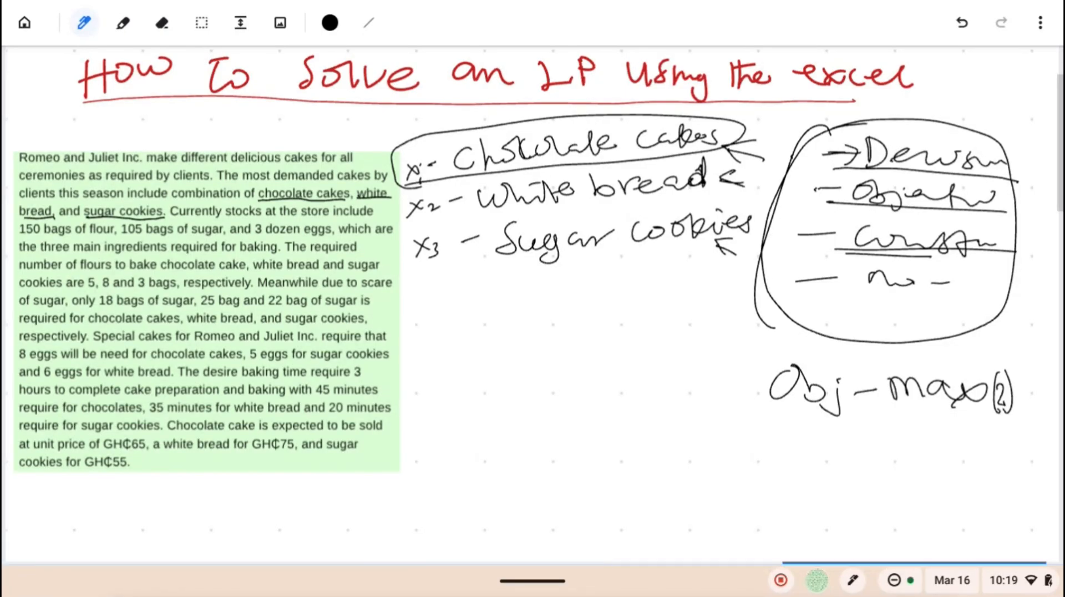
drag(20, 234, 188, 235)
drag(256, 236, 331, 236)
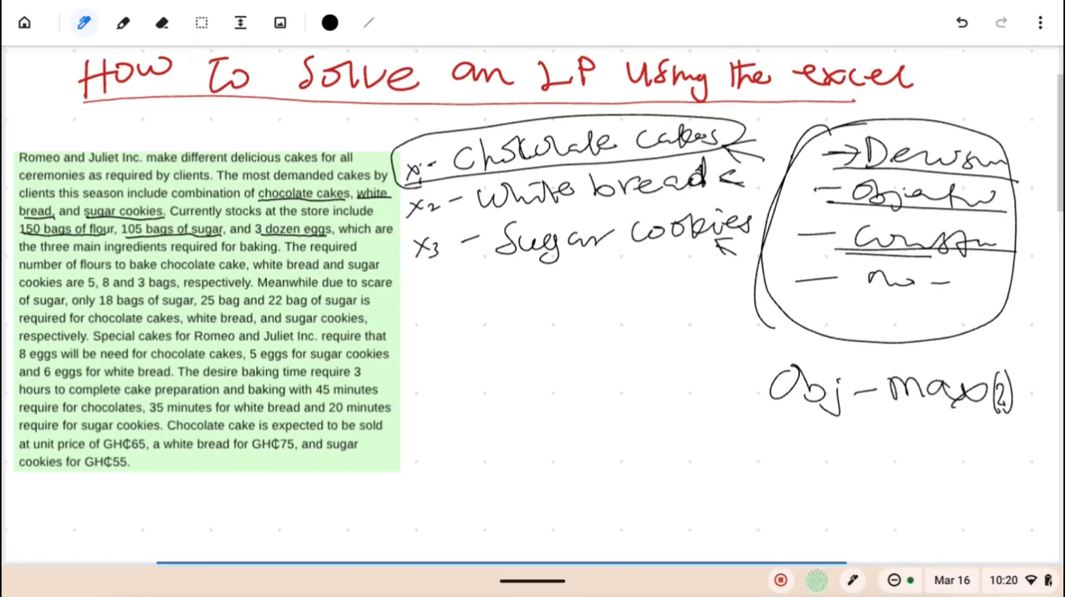
drag(69, 253, 278, 252)
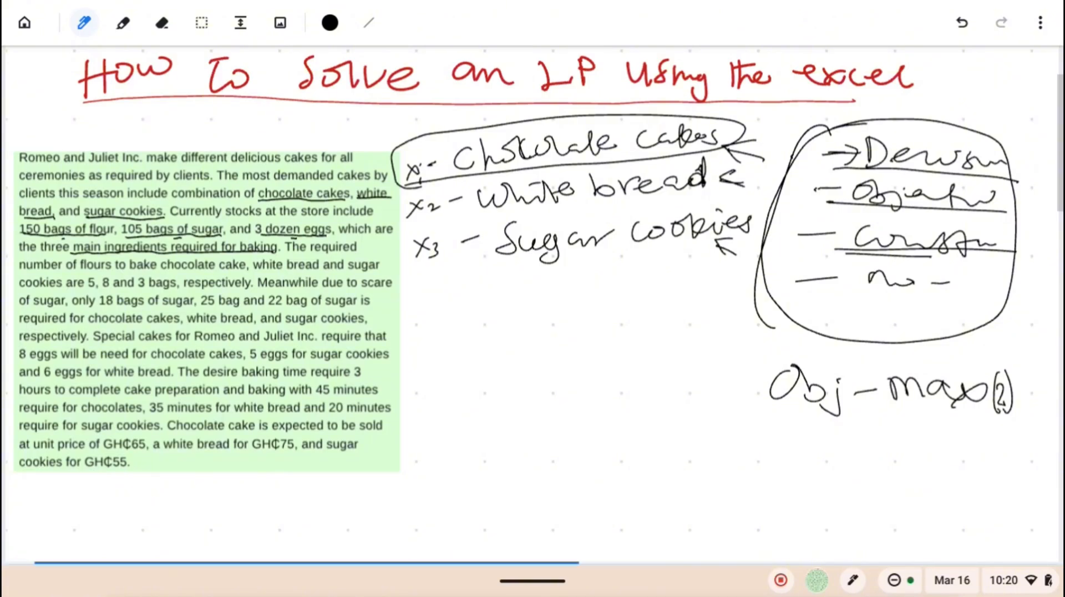
Step: Handwrite a Constraint heading below the objective note and list Flour – 150 under it
drag(782, 446, 949, 441)
mouse_move(787, 473)
mouse_down()
mouse_move(786, 499)
mouse_move(817, 472)
mouse_up()
mouse_move(832, 481)
mouse_down()
mouse_move(841, 487)
mouse_move(804, 498)
mouse_move(844, 488)
mouse_move(825, 491)
mouse_up()
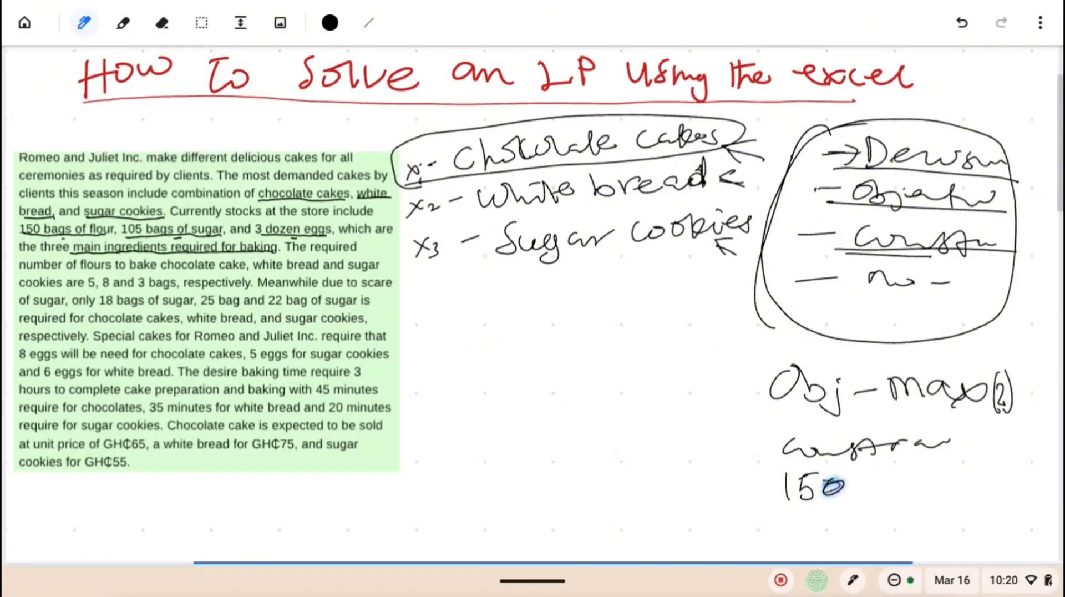
drag(737, 481, 766, 480)
mouse_move(672, 460)
mouse_down()
mouse_move(696, 458)
mouse_move(658, 490)
mouse_up()
drag(653, 477, 682, 475)
mouse_move(693, 474)
mouse_down()
mouse_move(688, 489)
mouse_move(742, 480)
mouse_up()
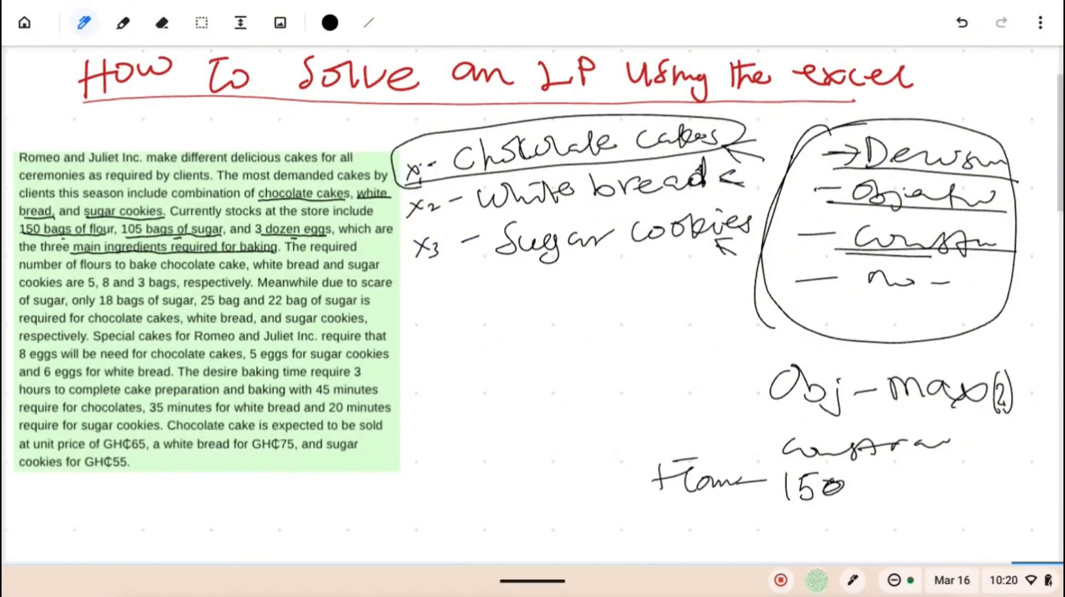
Step: Add Sugar – 105 and egg = 3 dozen below Flour, and circle the constraint list
drag(741, 516, 773, 513)
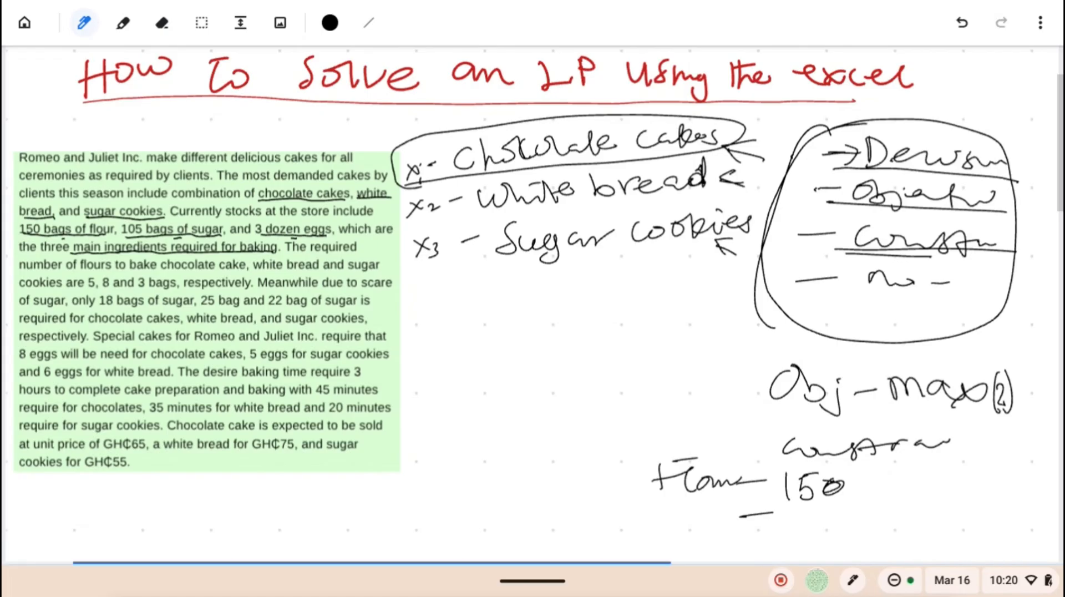
mouse_move(799, 510)
mouse_down()
mouse_move(797, 527)
mouse_move(821, 516)
mouse_up()
mouse_move(839, 510)
mouse_down()
mouse_move(832, 524)
mouse_move(867, 504)
mouse_up()
mouse_move(663, 511)
mouse_down()
mouse_move(714, 526)
mouse_move(746, 513)
mouse_up()
scroll(533, 305, down, 3)
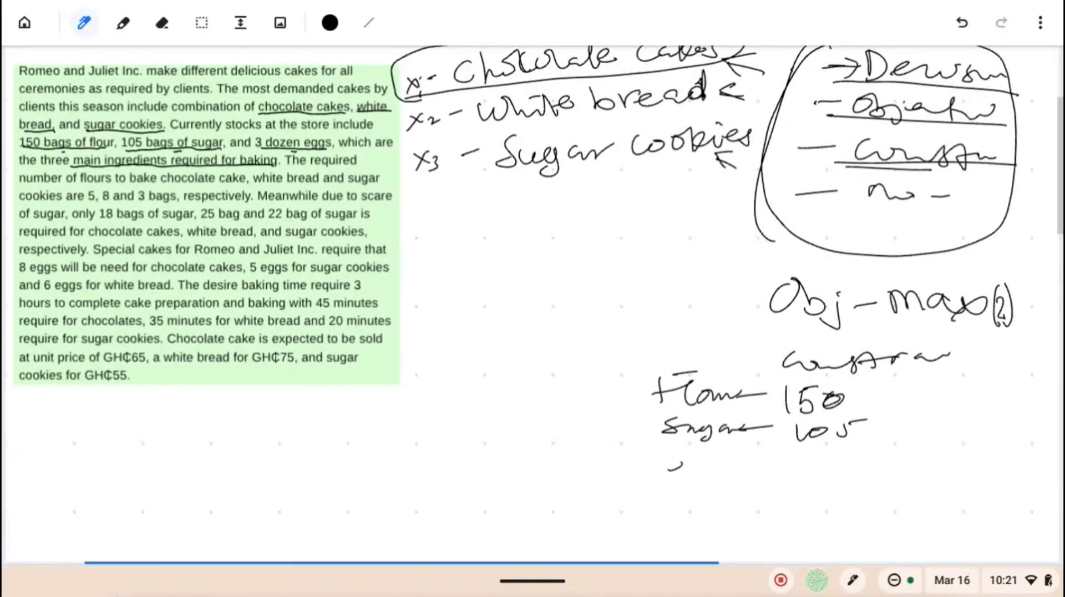
mouse_move(668, 470)
mouse_down()
mouse_move(689, 486)
mouse_move(713, 472)
mouse_move(720, 489)
mouse_move(768, 473)
mouse_up()
drag(752, 482, 894, 469)
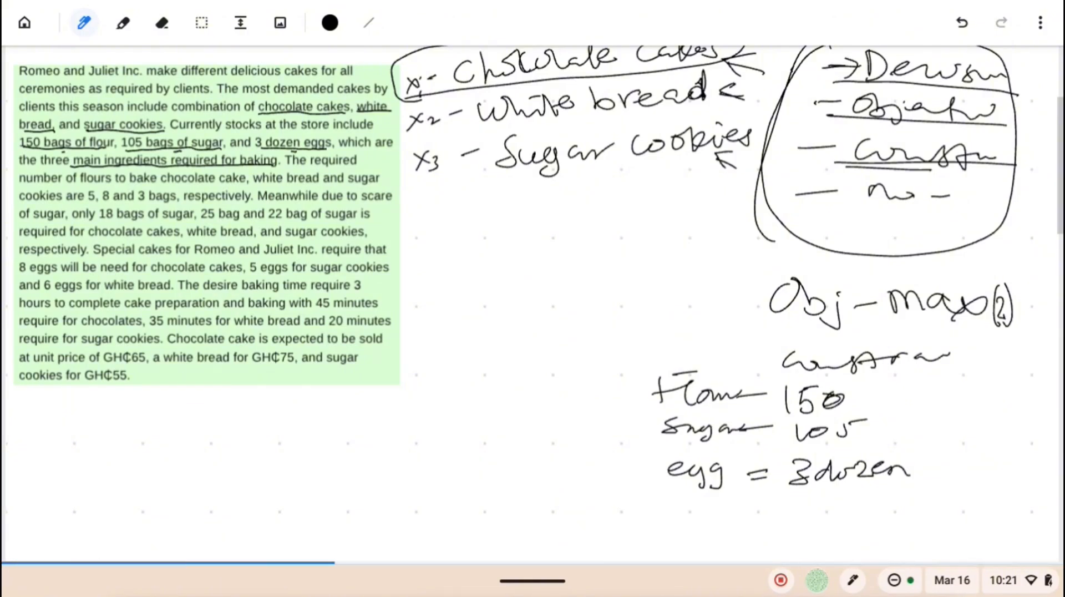
mouse_move(687, 355)
mouse_down()
mouse_move(666, 530)
mouse_move(971, 455)
mouse_move(660, 355)
mouse_up()
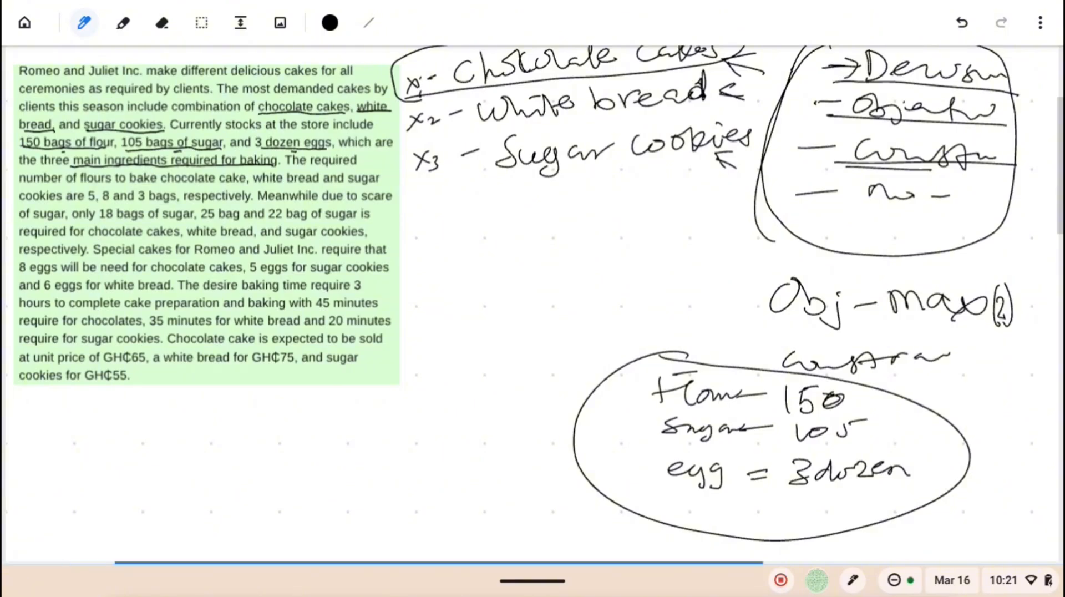
Step: Switch the ink to dark red, underline the flour requirements for each product in the problem text and tick Flour 150
click(330, 22)
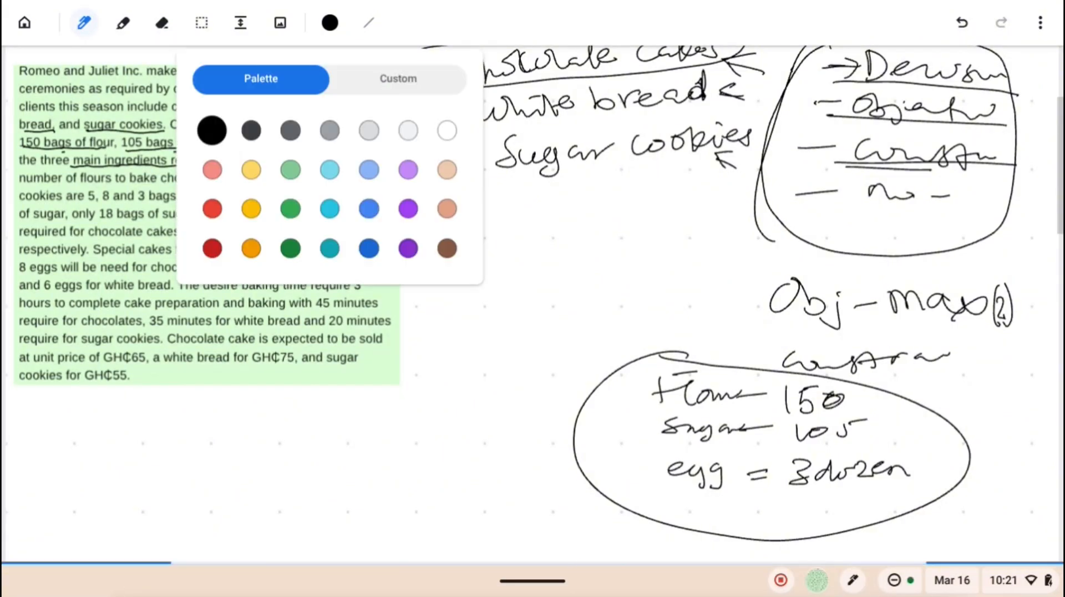
click(212, 248)
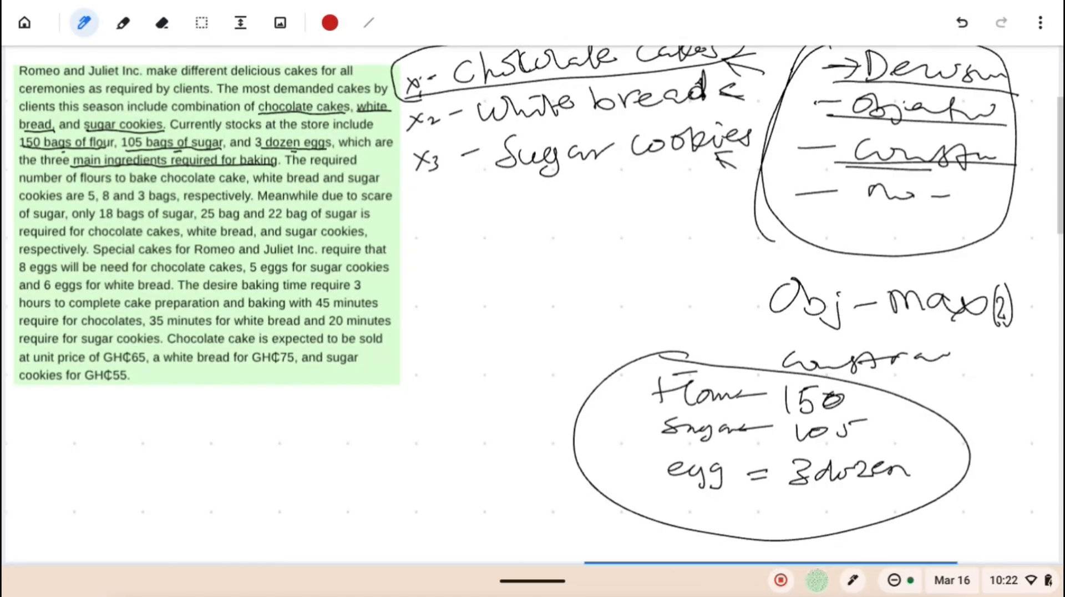
drag(161, 184, 379, 184)
drag(19, 201, 99, 202)
drag(103, 202, 240, 201)
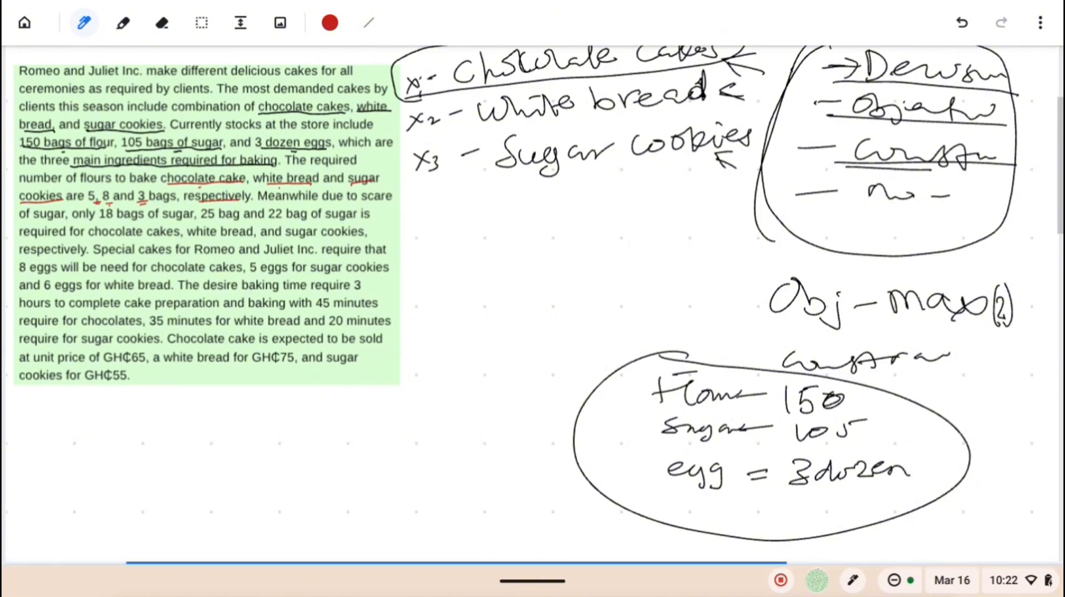
drag(857, 397, 921, 396)
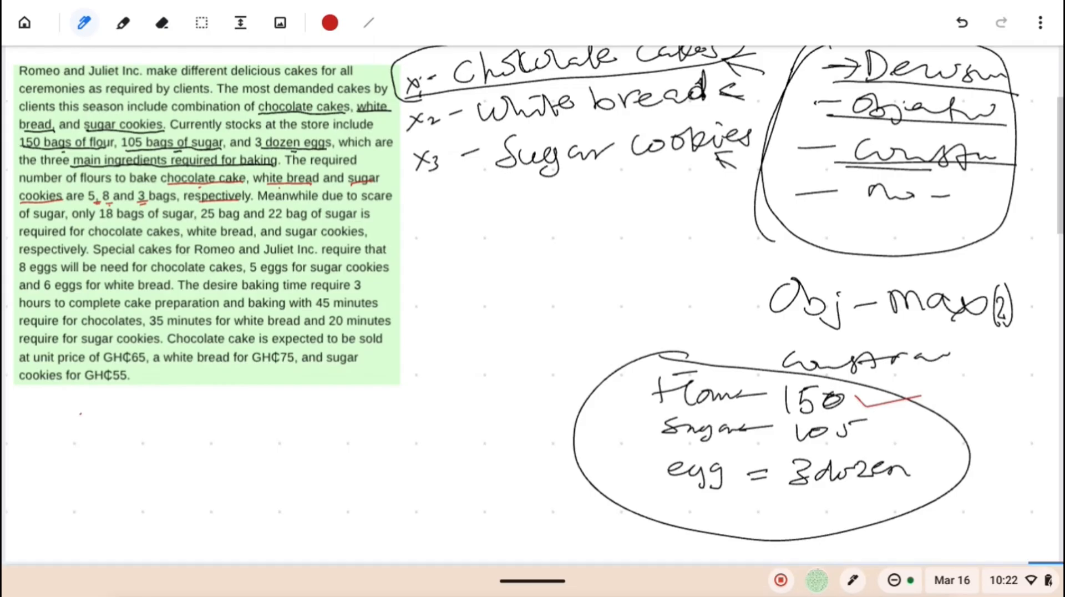
Step: Draw a table below the problem text with columns C, W and S and a Flour row of 5, 8 and 3
mouse_move(80, 414)
mouse_down()
mouse_move(103, 411)
mouse_move(120, 435)
mouse_move(202, 413)
mouse_up()
drag(229, 391, 218, 523)
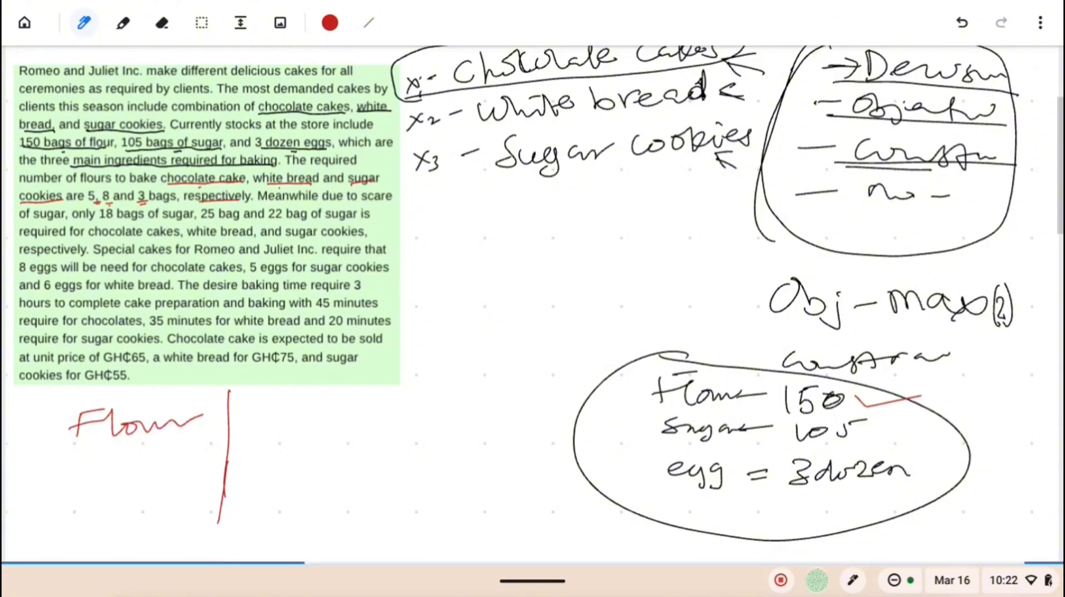
drag(263, 416, 236, 436)
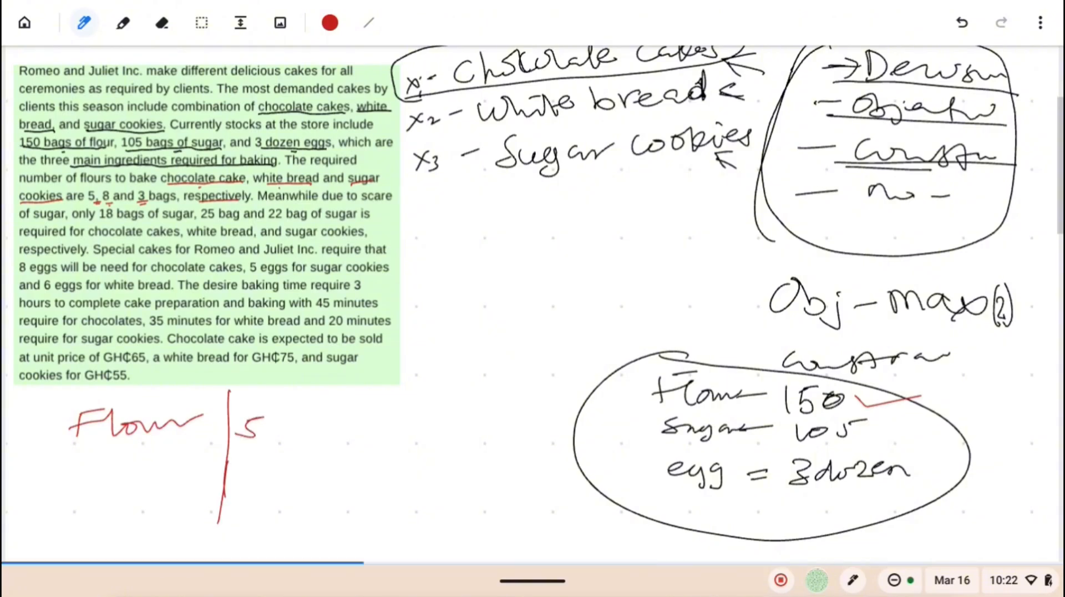
drag(254, 392, 253, 401)
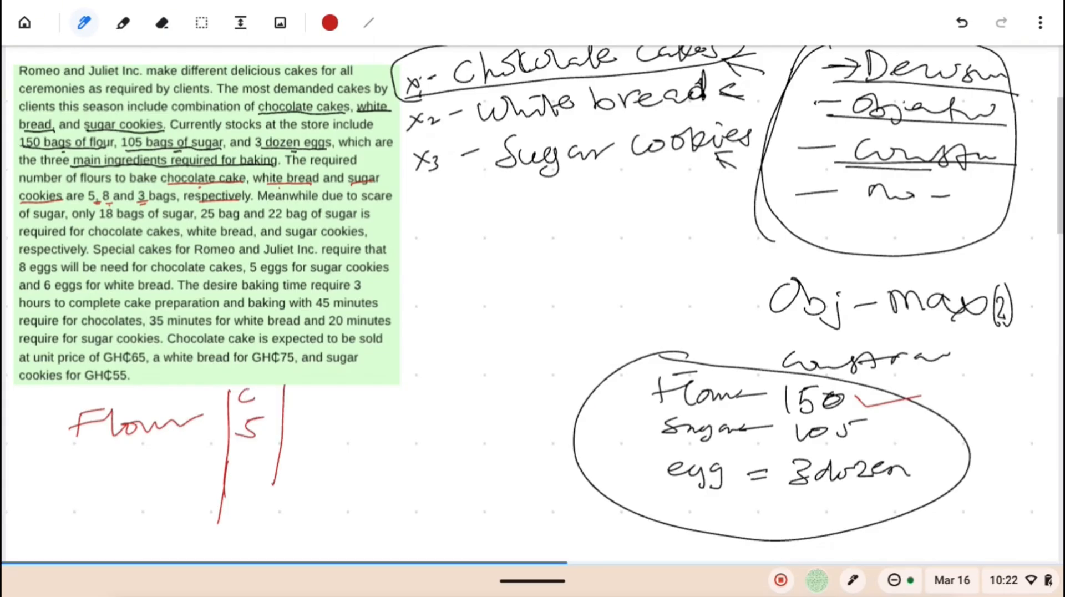
drag(284, 386, 272, 484)
drag(300, 422, 304, 427)
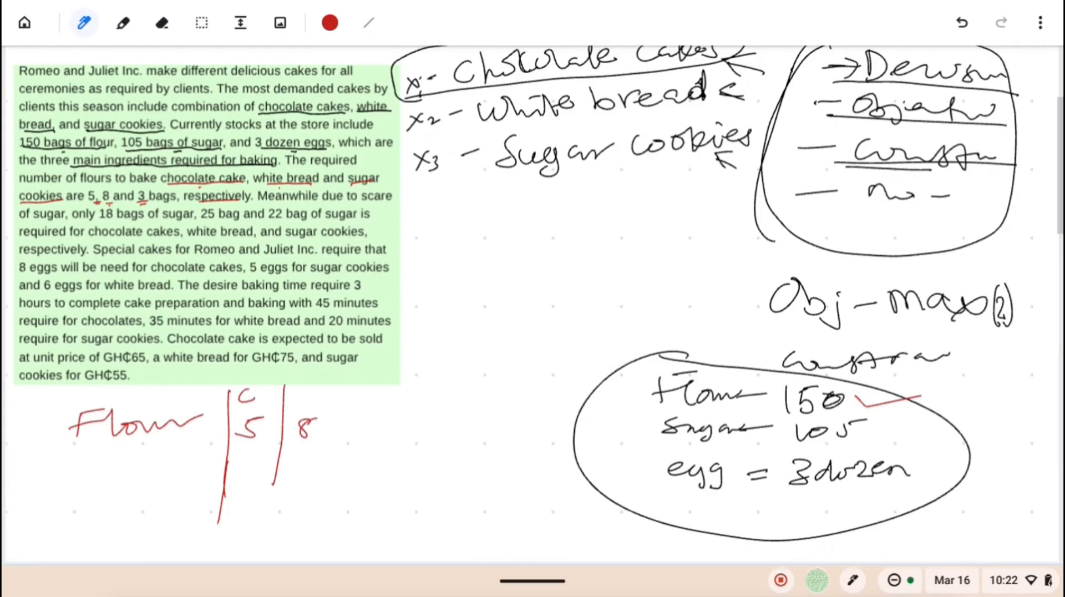
mouse_move(297, 390)
mouse_down()
mouse_move(315, 388)
mouse_move(332, 496)
mouse_up()
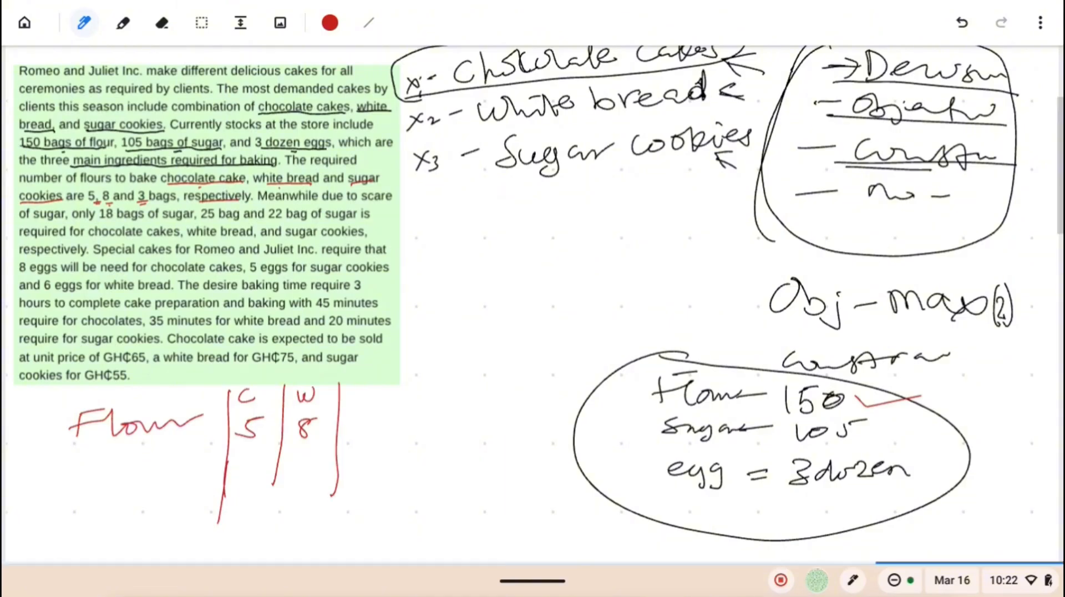
mouse_move(365, 390)
mouse_down()
mouse_move(353, 406)
mouse_move(355, 438)
mouse_up()
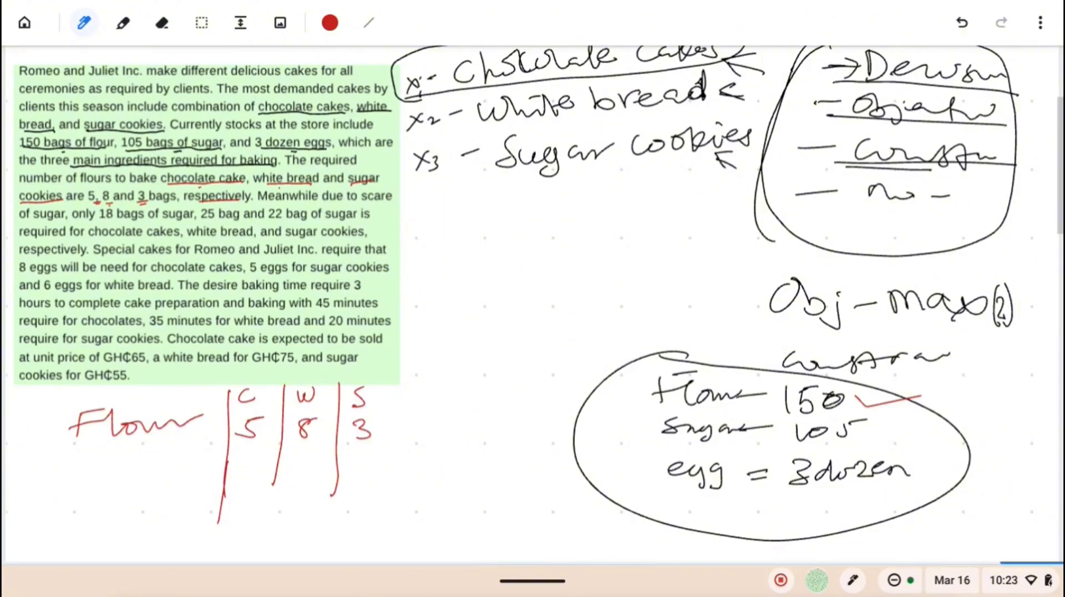
Step: Underline the sugar amounts 18, 25 and 22 bags and the products they apply to in the problem text
drag(29, 223, 111, 221)
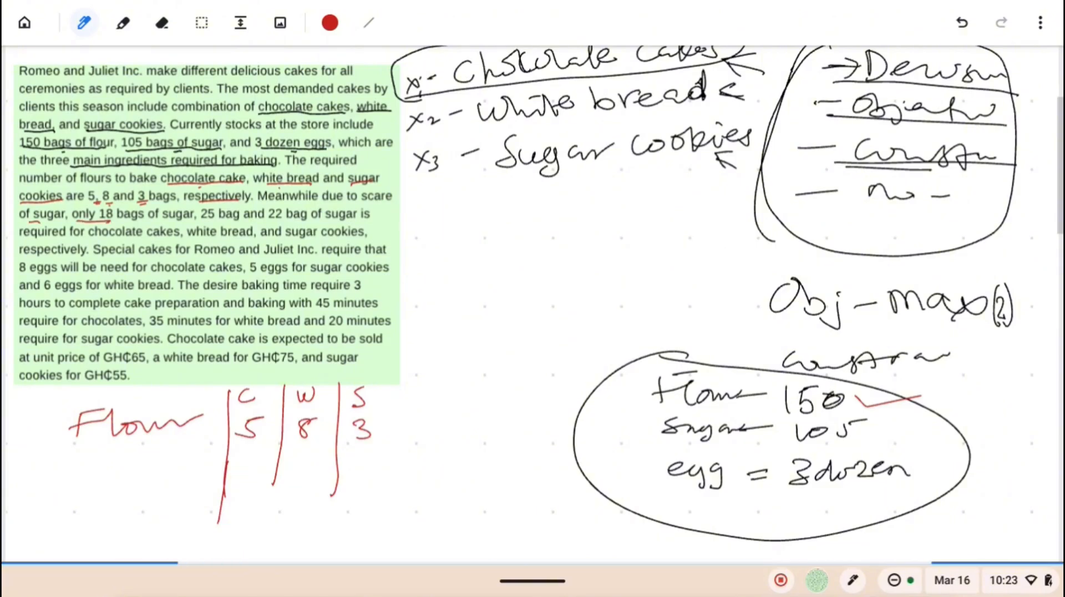
drag(201, 221, 354, 221)
drag(41, 239, 239, 239)
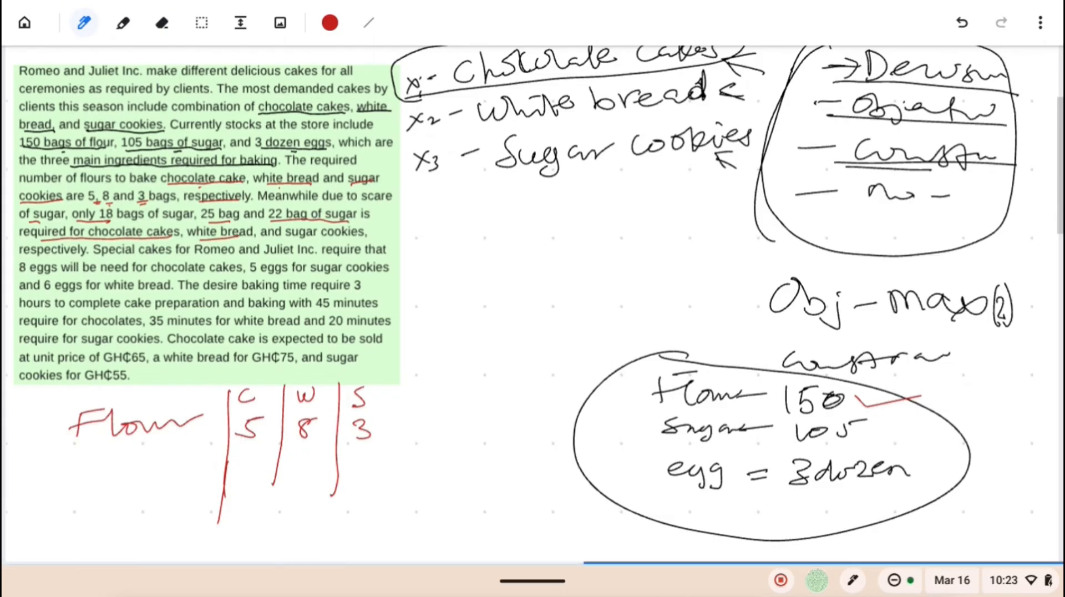
drag(356, 235, 360, 236)
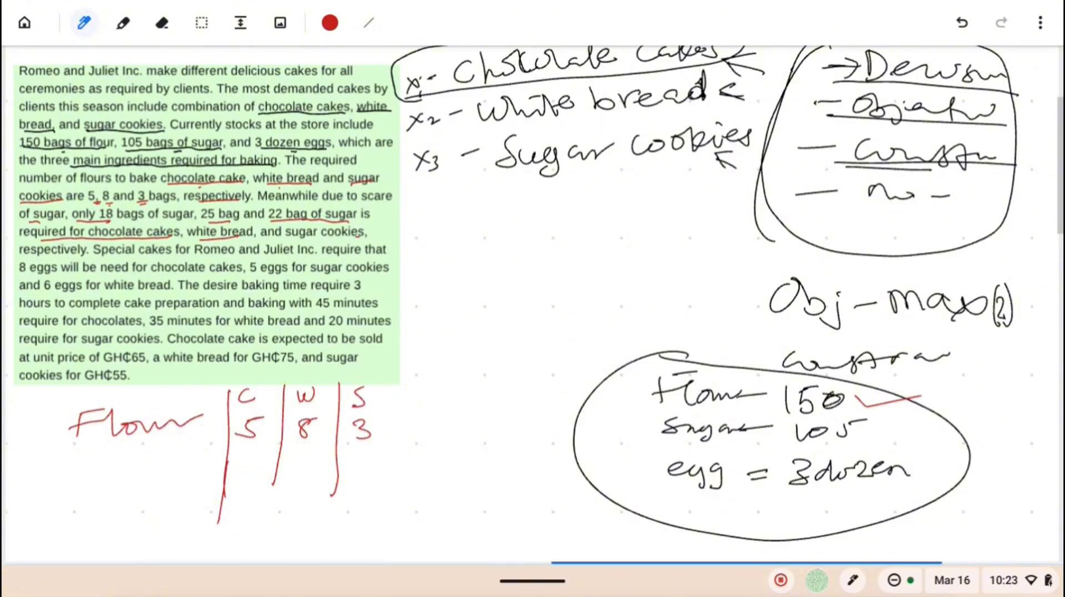
Step: Point an arrow at Sugar in the constraint list, circle its 105 and tick the entry
drag(609, 420, 638, 433)
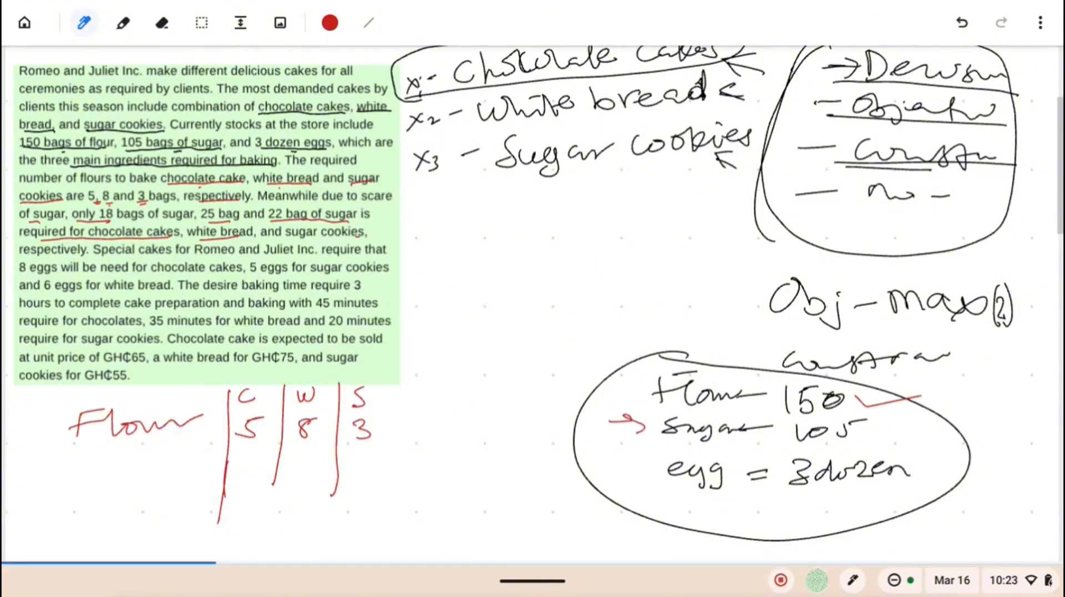
mouse_move(849, 416)
mouse_down()
mouse_move(848, 449)
mouse_move(874, 424)
mouse_up()
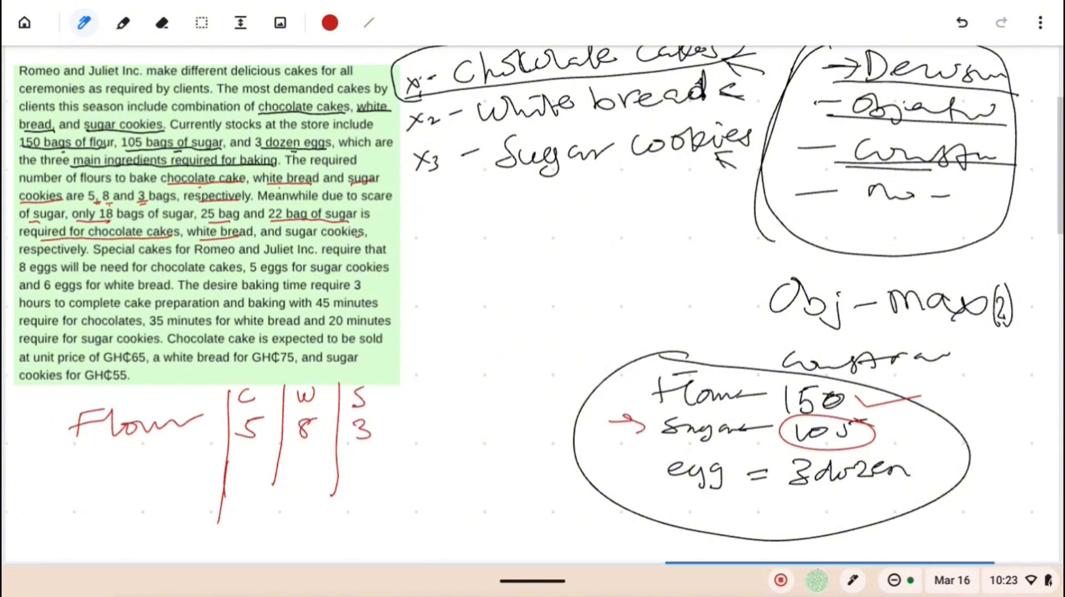
drag(893, 437, 922, 430)
right_click(116, 245)
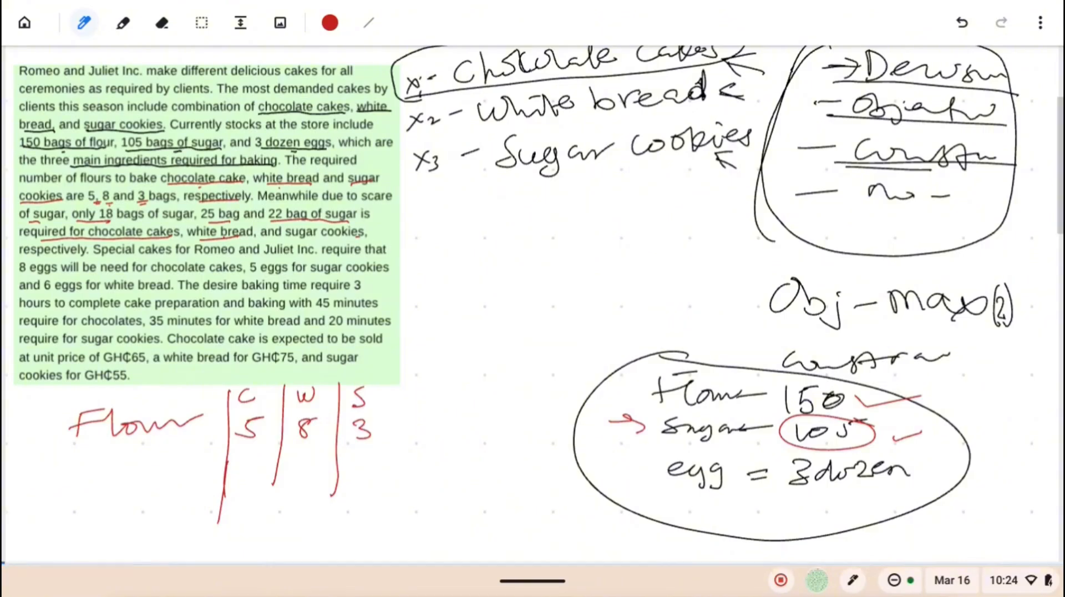
Step: Add a Sugar row with 18, 25 and 22 to the ingredient table, extending a column divider downward
drag(108, 454, 81, 475)
drag(107, 471, 182, 467)
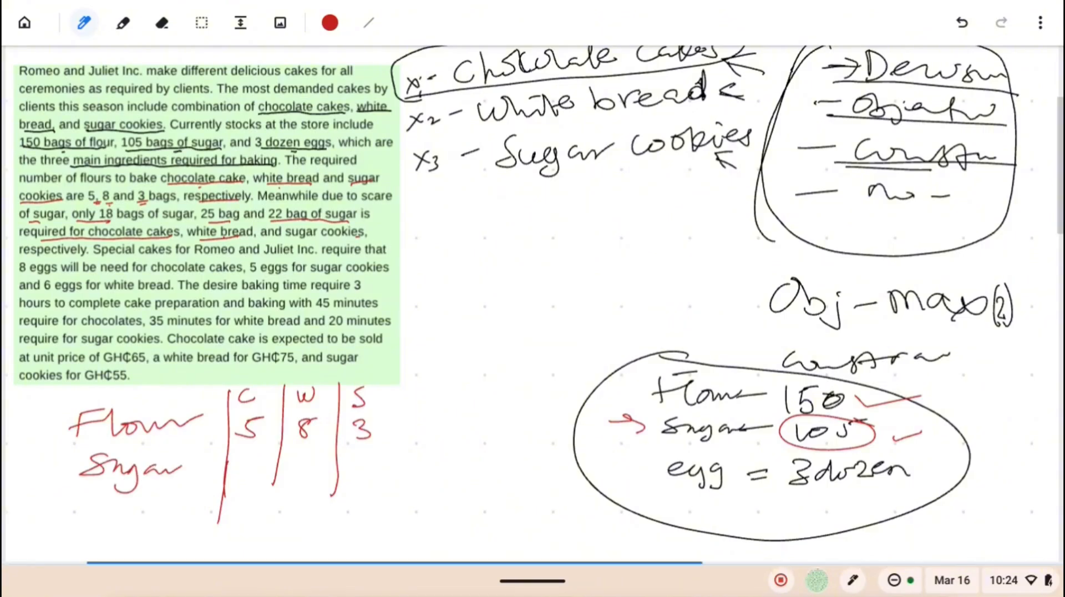
drag(274, 472, 270, 526)
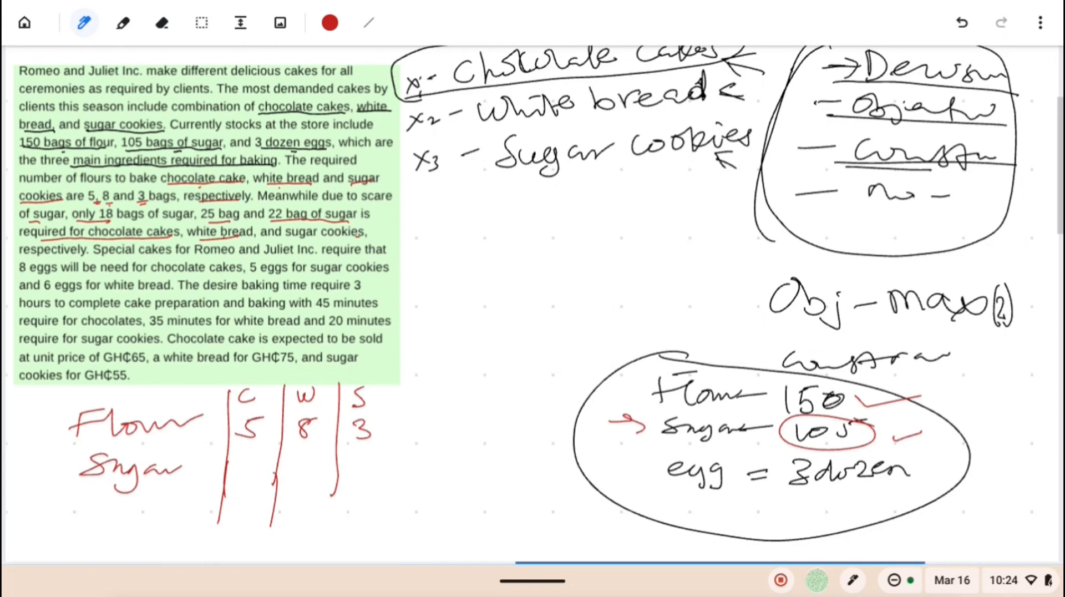
mouse_move(242, 454)
mouse_down()
mouse_move(240, 472)
mouse_move(260, 455)
mouse_up()
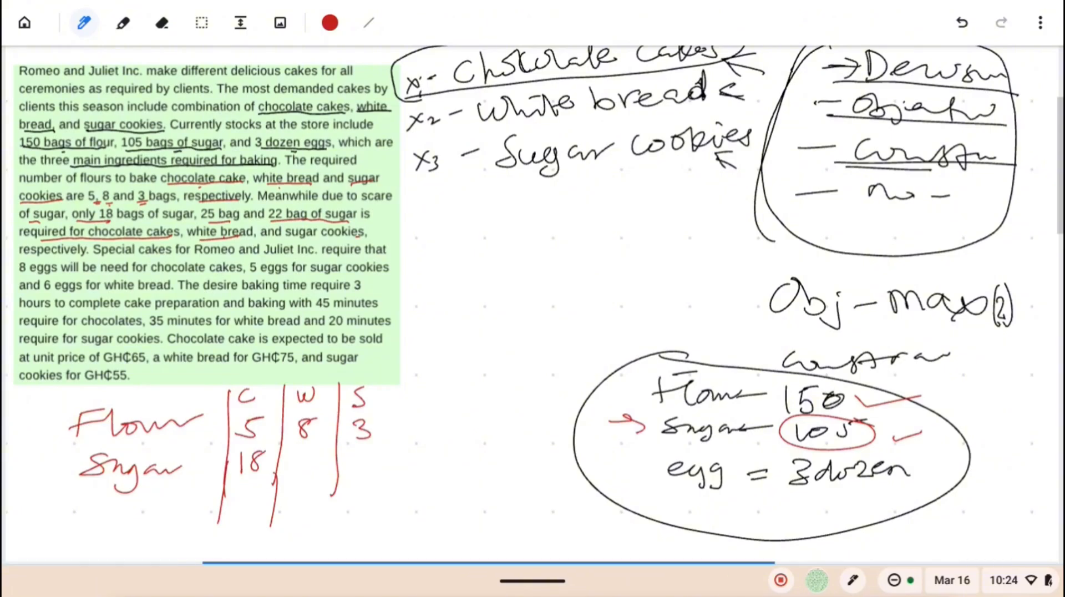
mouse_move(292, 456)
mouse_down()
mouse_move(305, 470)
mouse_move(318, 470)
mouse_move(327, 452)
mouse_move(388, 469)
mouse_up()
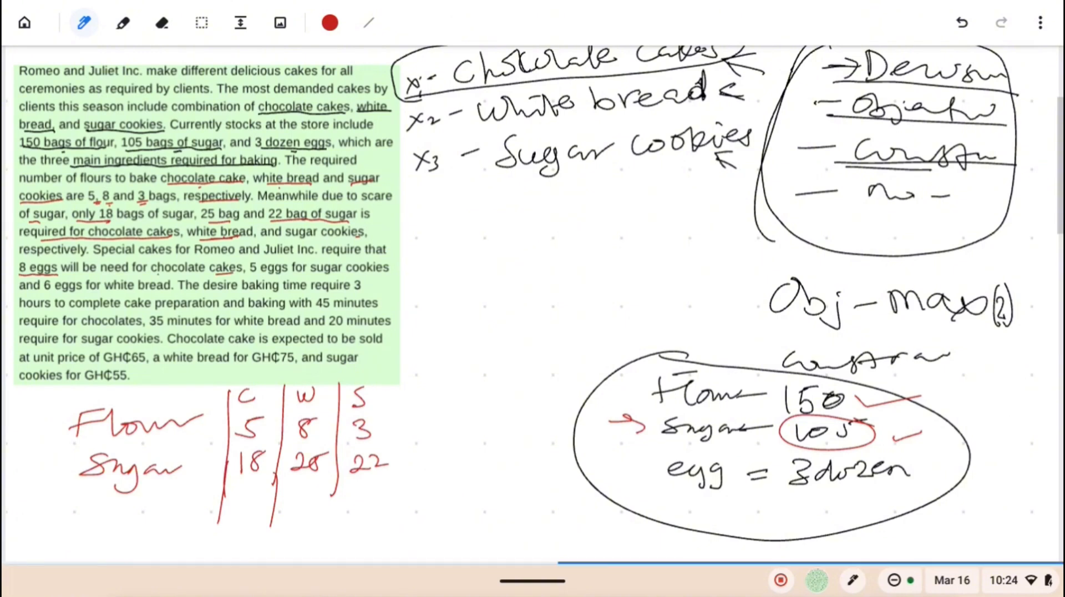
Step: Add an egg row with C 8, W 6 and S 5, underlining the sugar cookie egg requirement in the problem text
drag(97, 502, 157, 525)
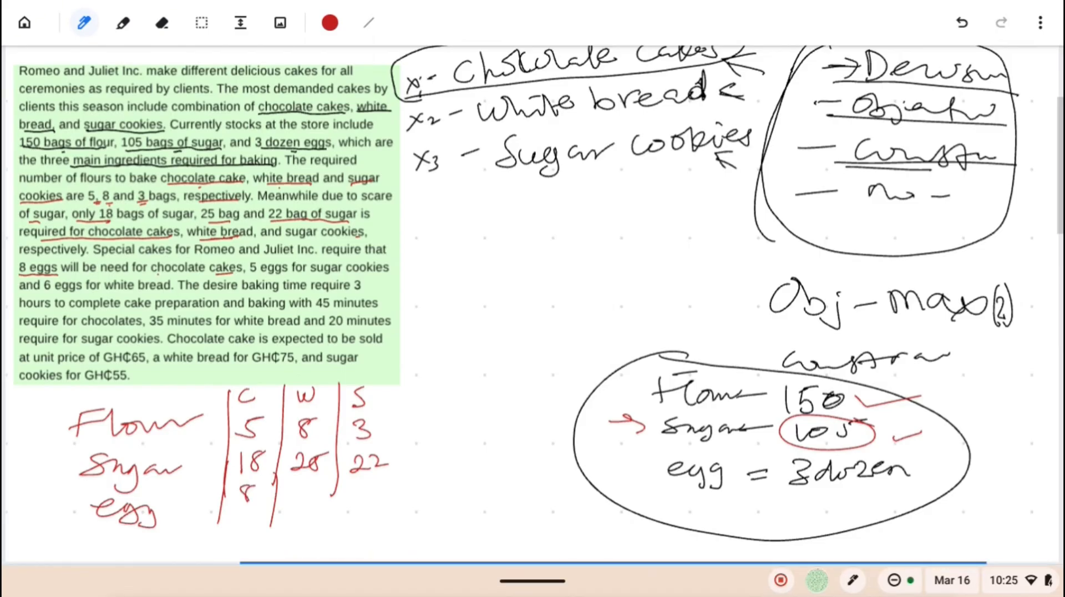
drag(317, 273, 389, 273)
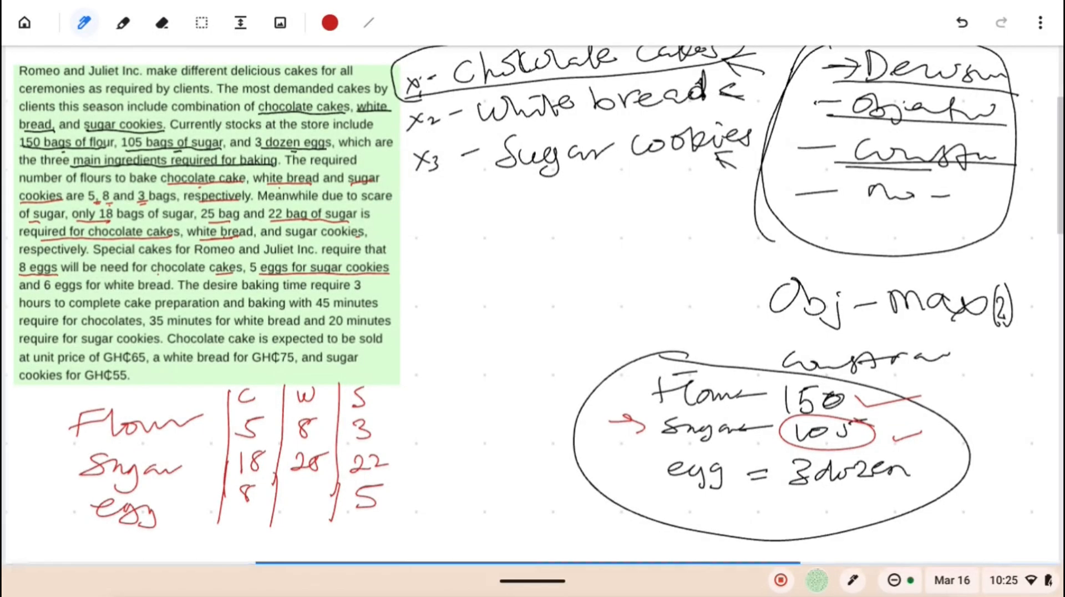
drag(308, 488, 293, 502)
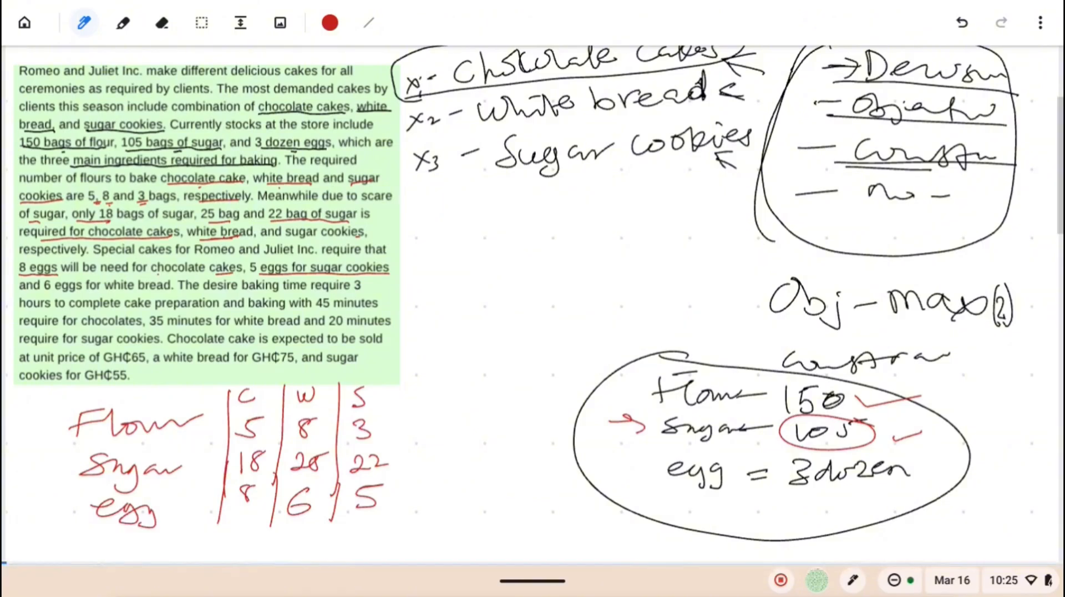
Step: Add Time – 3 hours to the constraint list and extend the table's column dividers below the egg row
drag(680, 499, 697, 497)
drag(689, 501, 687, 521)
drag(698, 509, 777, 516)
mouse_move(799, 501)
mouse_down()
mouse_move(810, 523)
mouse_move(828, 513)
mouse_move(870, 520)
mouse_move(893, 503)
mouse_up()
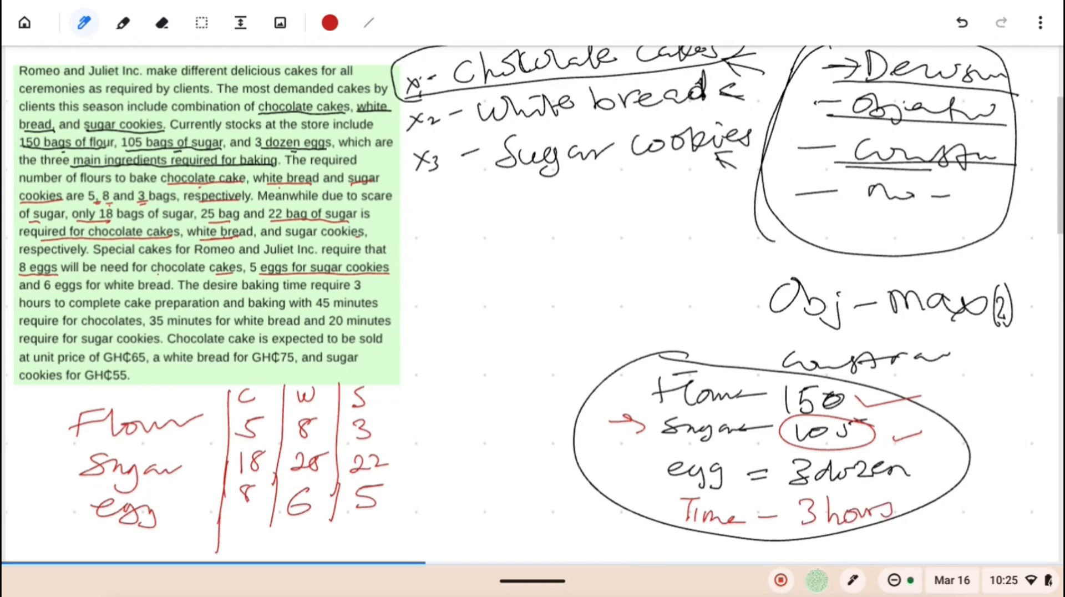
drag(271, 524, 264, 554)
drag(332, 516, 333, 554)
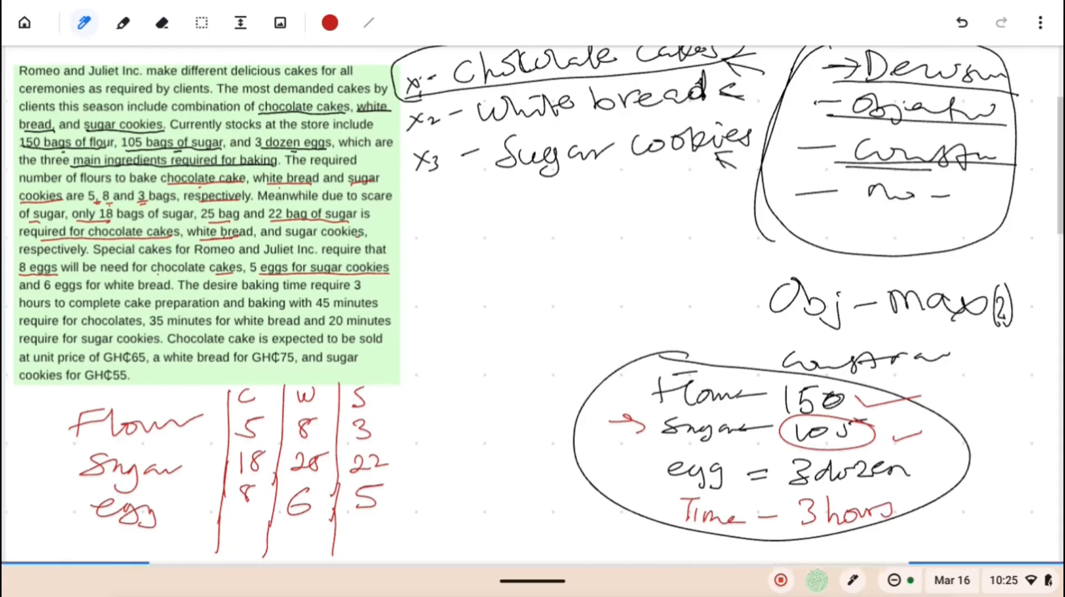
Step: Underline each product's baking time in the problem text and add a Time row with 45m, 35 and 20 to the table
drag(316, 308, 378, 308)
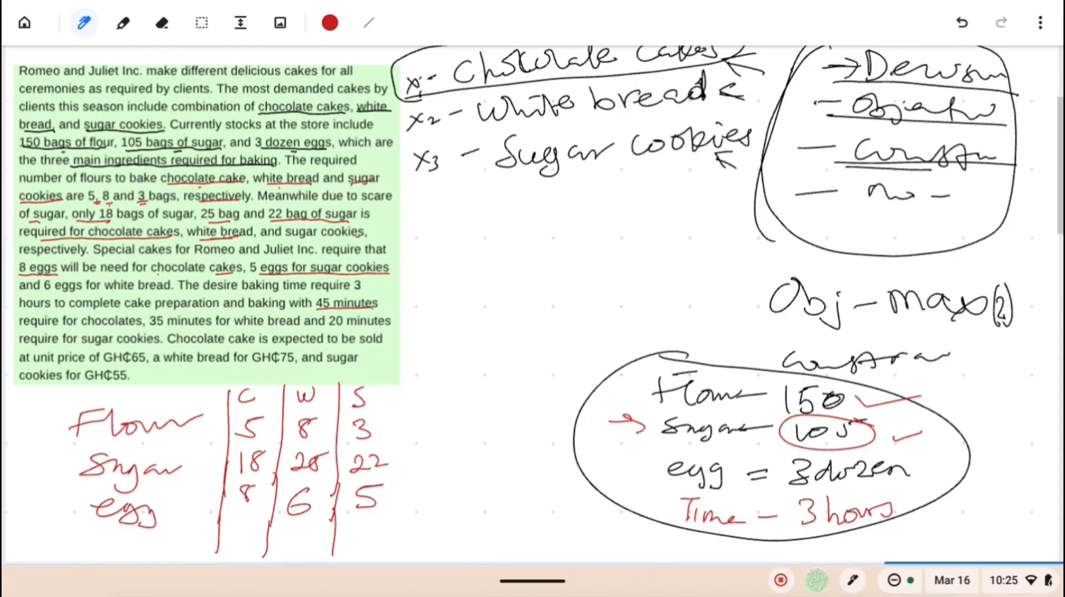
drag(20, 328, 141, 327)
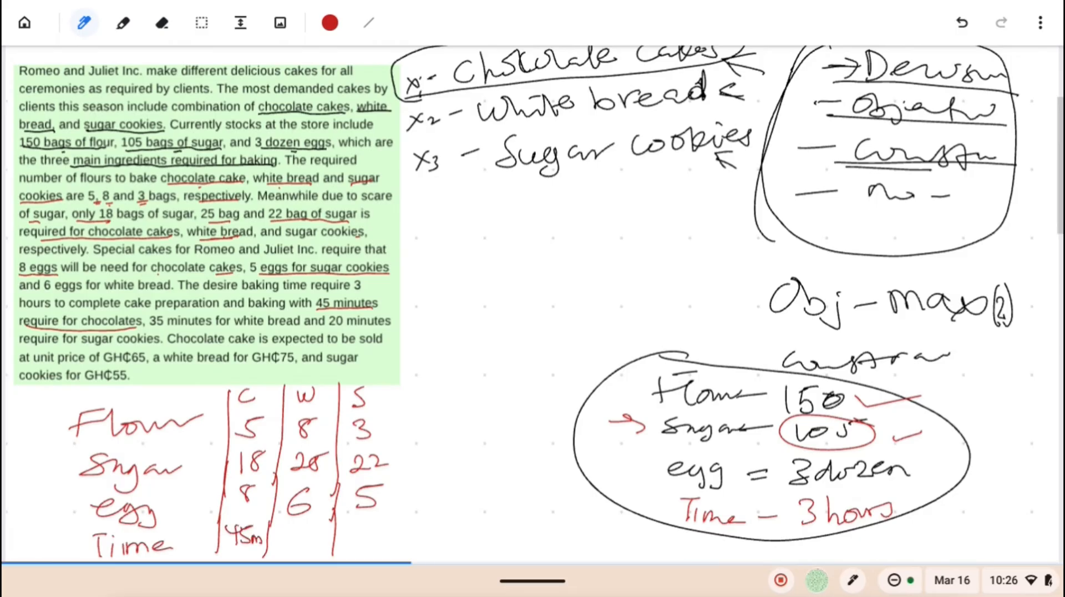
drag(150, 330, 265, 329)
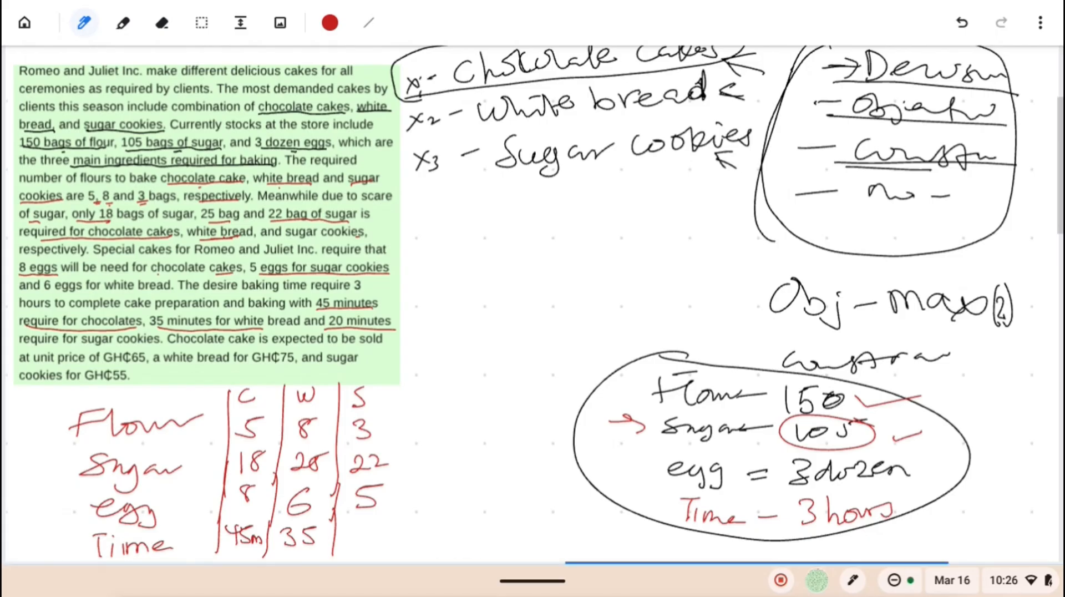
drag(28, 349, 167, 348)
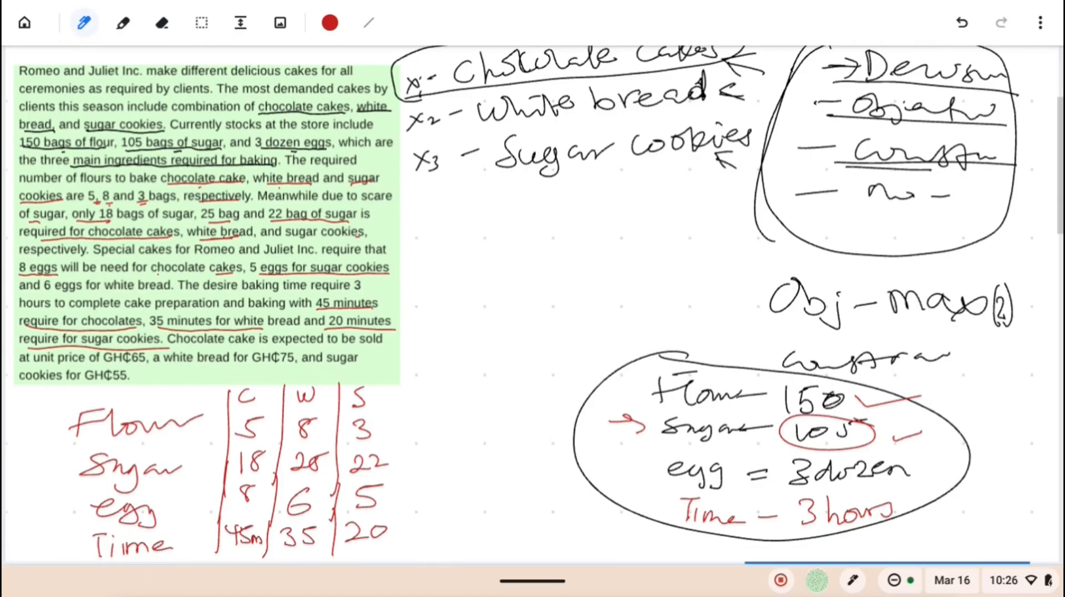
Step: Extend the table's column dividers below the Time row and add a Price row with 65, 75 and 55
scroll(533, 302, down, 2)
scroll(533, 302, down, 4)
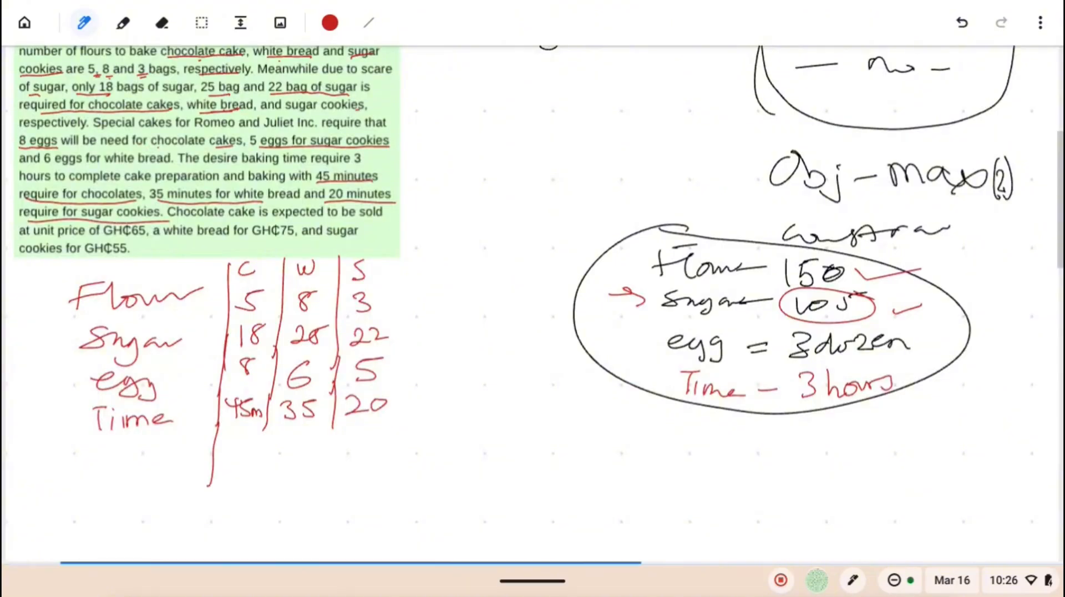
drag(266, 422, 272, 493)
mouse_move(93, 478)
mouse_down()
mouse_move(114, 463)
mouse_move(190, 463)
mouse_up()
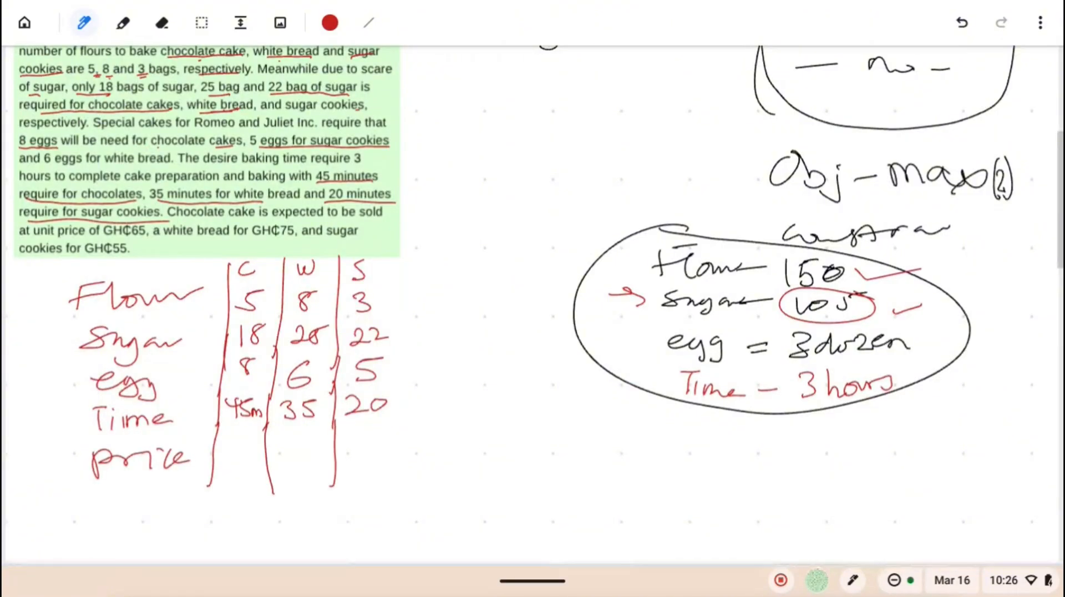
mouse_move(235, 447)
mouse_down()
mouse_move(225, 460)
mouse_move(241, 470)
mouse_up()
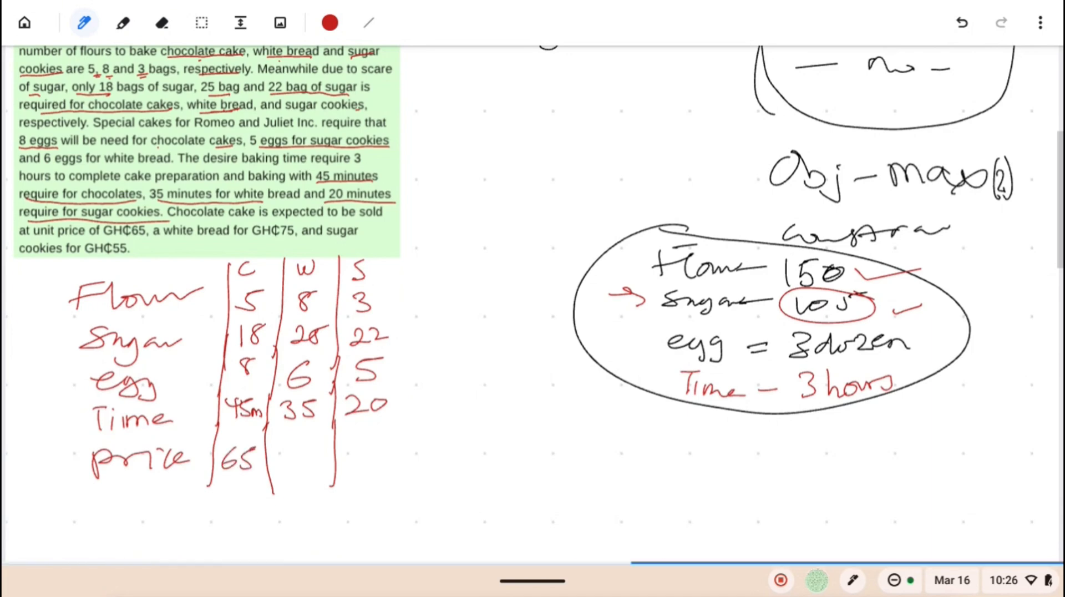
mouse_move(286, 450)
mouse_down()
mouse_move(290, 475)
mouse_move(306, 473)
mouse_up()
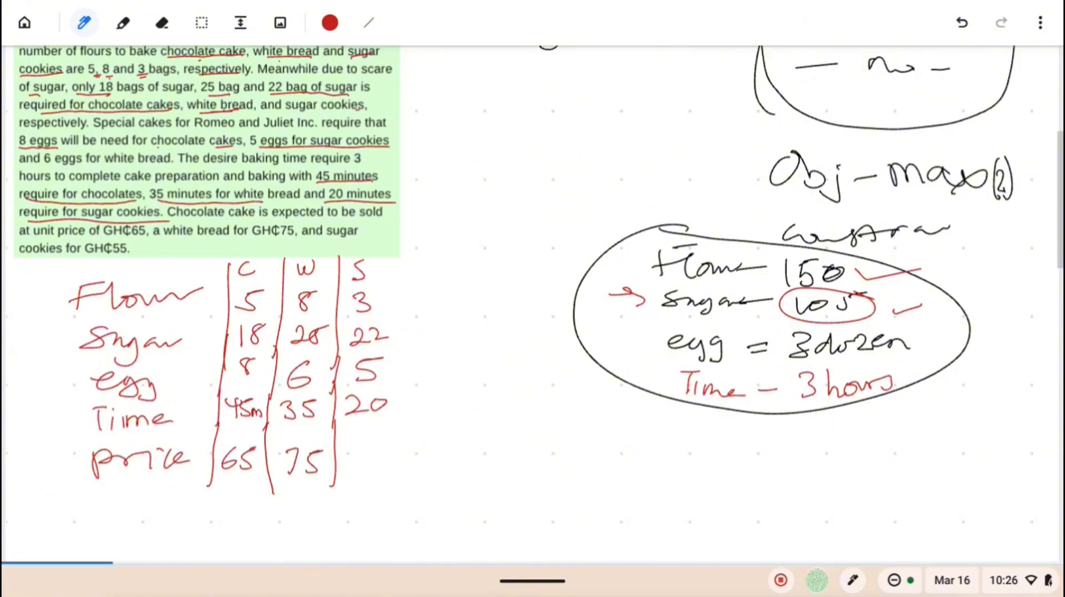
mouse_move(371, 442)
mouse_down()
mouse_move(351, 465)
mouse_move(388, 453)
mouse_move(380, 462)
mouse_up()
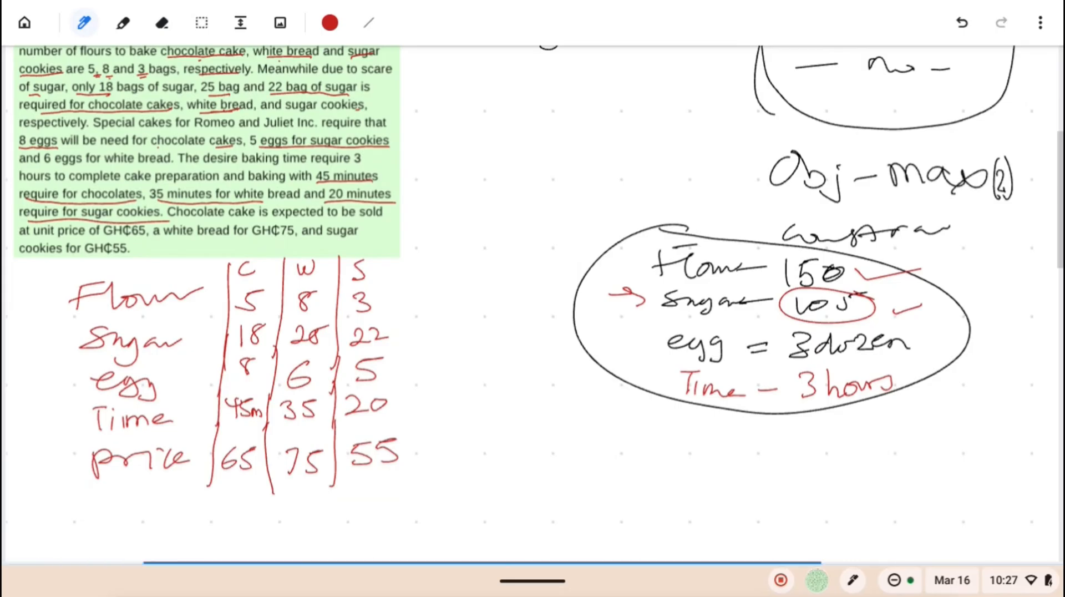
Step: Draw a large black loop around the whole resource and price table
scroll(532, 305, up, 3)
scroll(532, 305, down, 2)
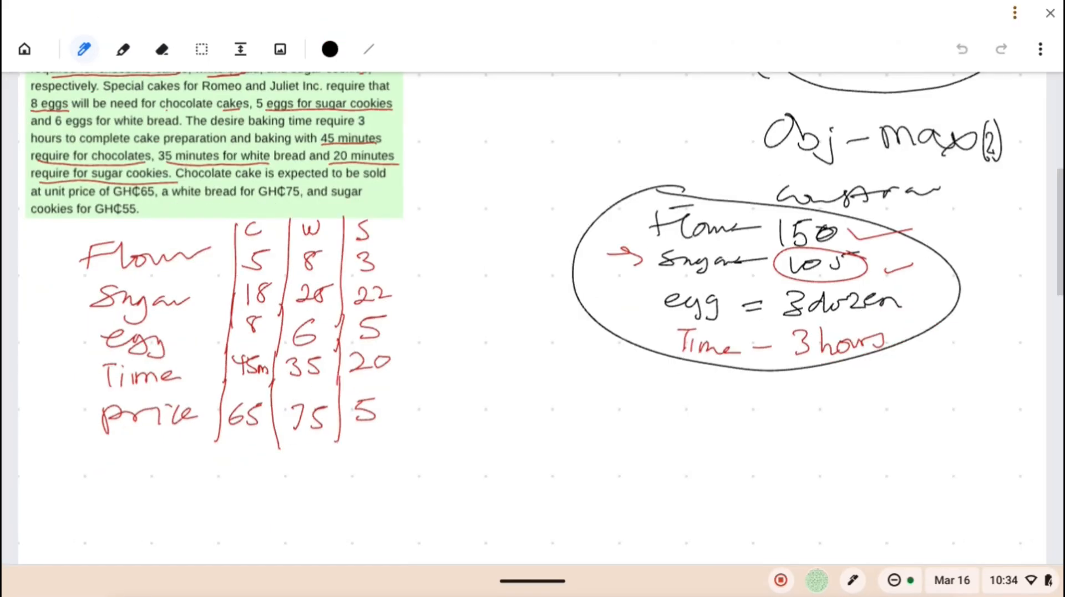
mouse_move(61, 237)
mouse_down()
mouse_move(190, 495)
mouse_move(471, 370)
mouse_move(402, 225)
mouse_up()
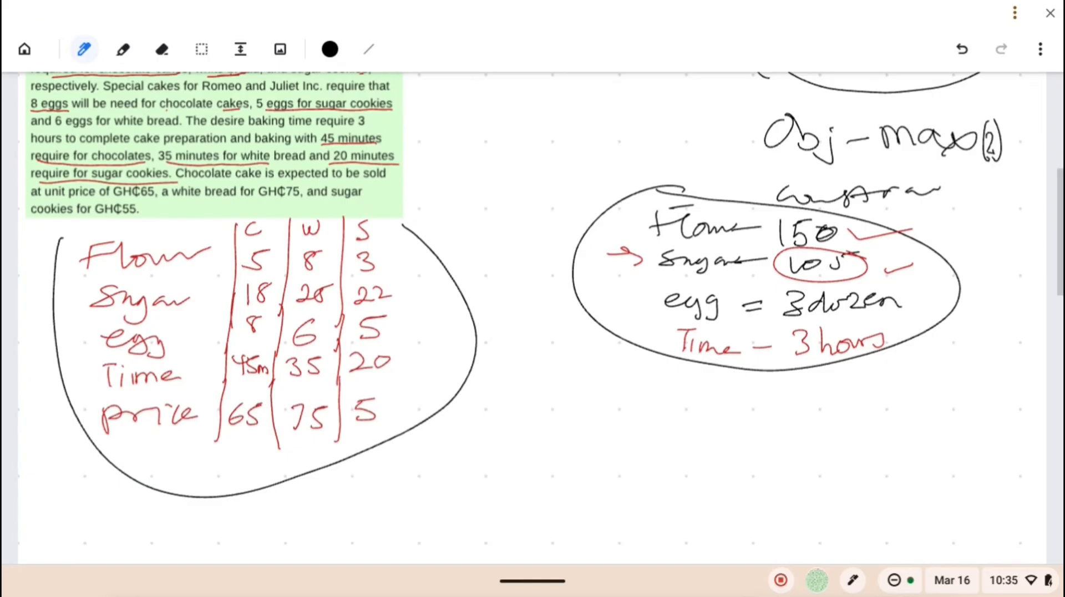
Step: Write "Let x1, x2 and x3 represent the number of" in the blank space below the circled table
scroll(532, 318, down, 4)
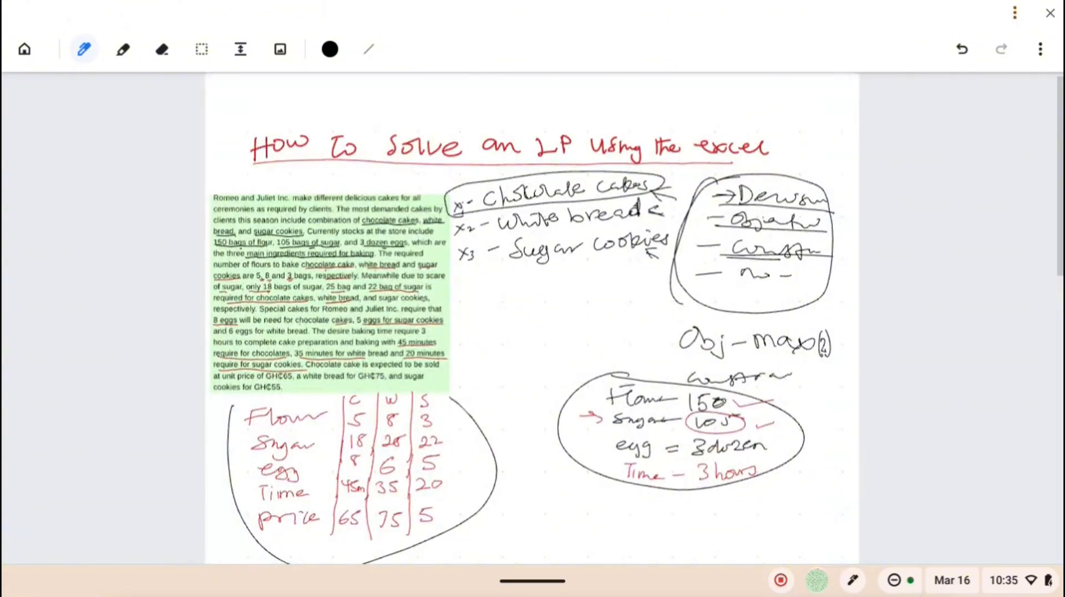
scroll(532, 318, down, 5)
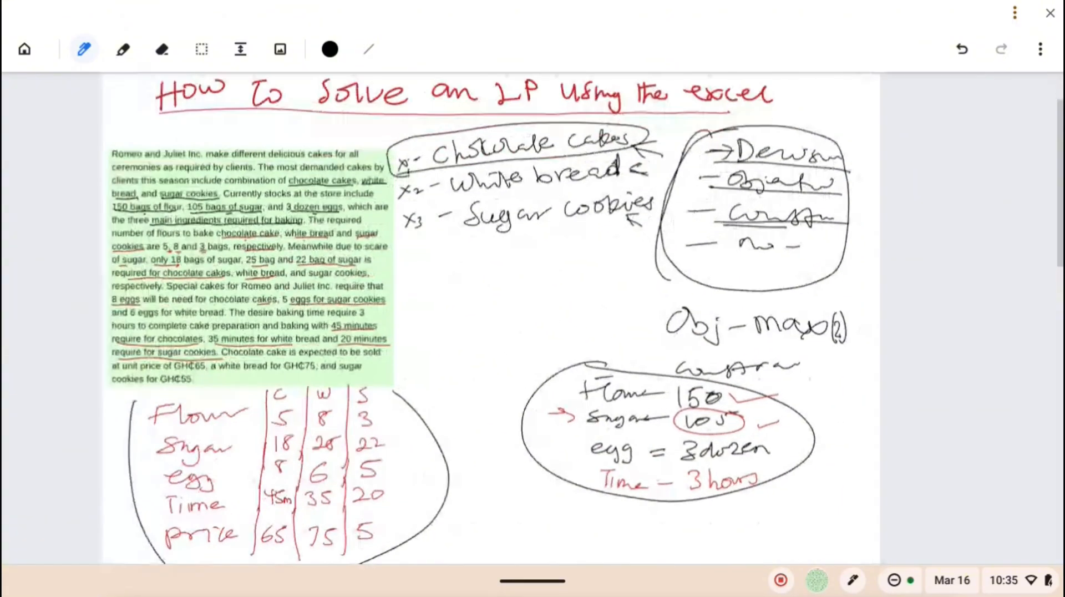
scroll(533, 318, down, 5)
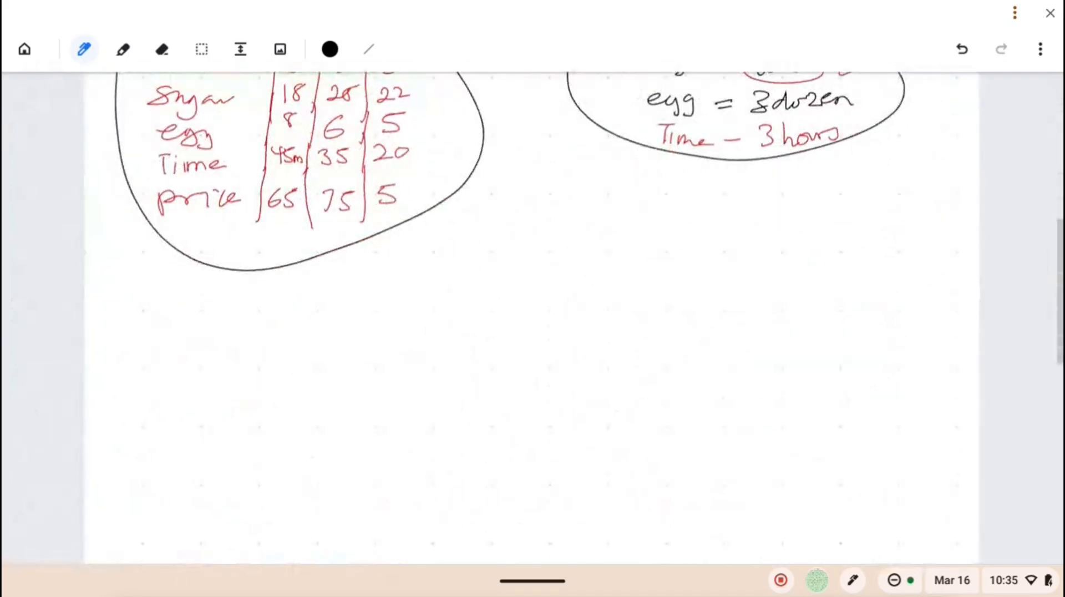
drag(144, 275, 180, 303)
mouse_move(182, 280)
mouse_down()
mouse_move(181, 305)
mouse_move(200, 287)
mouse_move(245, 284)
mouse_move(236, 307)
mouse_up()
drag(253, 299, 272, 328)
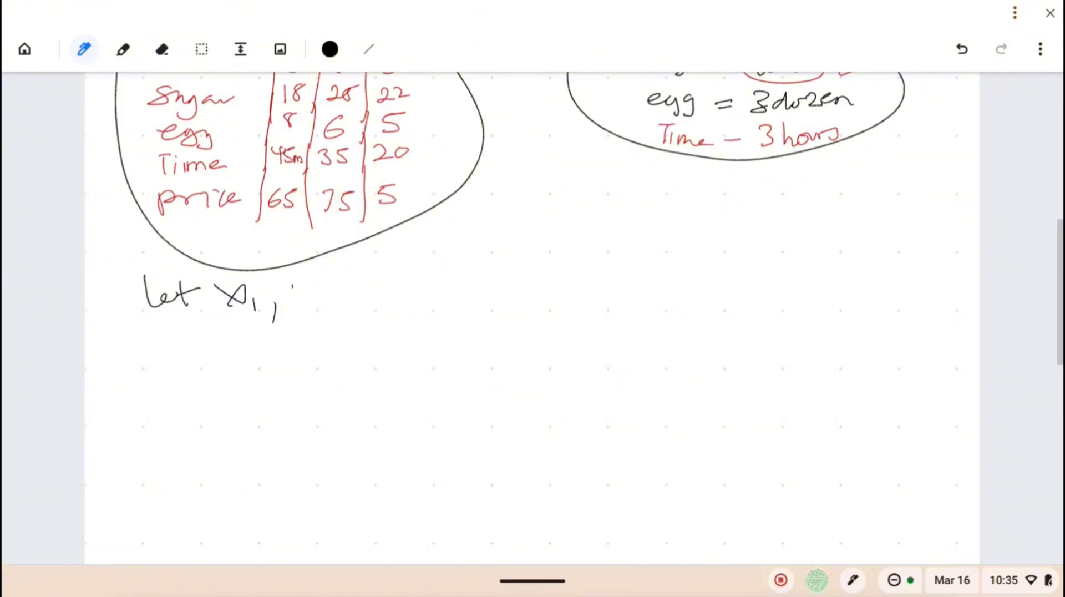
drag(293, 288, 302, 308)
mouse_move(299, 308)
mouse_down()
mouse_move(311, 286)
mouse_move(327, 305)
mouse_up()
drag(332, 299, 386, 290)
mouse_move(392, 291)
mouse_down()
mouse_move(407, 268)
mouse_move(409, 295)
mouse_up()
mouse_move(423, 277)
mouse_down()
mouse_move(430, 295)
mouse_move(443, 278)
mouse_move(450, 294)
mouse_up()
mouse_move(455, 282)
mouse_down()
mouse_move(460, 297)
mouse_move(507, 273)
mouse_up()
mouse_move(509, 280)
mouse_down()
mouse_move(531, 278)
mouse_move(543, 302)
mouse_move(552, 282)
mouse_up()
mouse_move(554, 286)
mouse_down()
mouse_move(567, 273)
mouse_move(596, 279)
mouse_move(636, 264)
mouse_move(667, 289)
mouse_move(719, 273)
mouse_move(688, 265)
mouse_move(774, 280)
mouse_move(834, 272)
mouse_up()
mouse_move(863, 268)
mouse_down()
mouse_move(854, 275)
mouse_move(890, 275)
mouse_up()
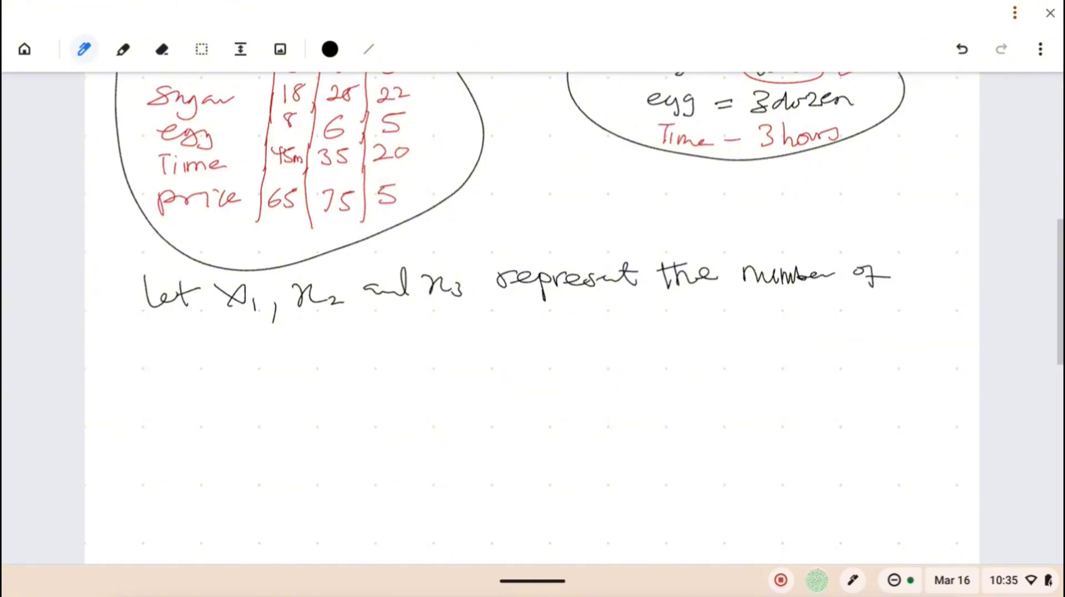
Step: Complete the variable definition with "chocolate cakes, white bread and sugar cookies produce respectively."
click(167, 335)
drag(179, 336, 162, 355)
mouse_move(176, 332)
mouse_down()
mouse_move(211, 355)
mouse_move(326, 349)
mouse_up()
drag(321, 345, 343, 352)
mouse_move(288, 339)
mouse_down()
mouse_move(311, 355)
mouse_move(318, 337)
mouse_move(421, 348)
mouse_move(397, 359)
mouse_move(394, 350)
mouse_move(428, 332)
mouse_move(431, 347)
mouse_up()
mouse_move(452, 343)
mouse_down()
mouse_move(443, 355)
mouse_move(503, 329)
mouse_move(531, 347)
mouse_move(566, 332)
mouse_move(573, 343)
mouse_move(627, 330)
mouse_move(681, 342)
mouse_up()
mouse_move(688, 335)
mouse_down()
mouse_move(691, 311)
mouse_move(712, 338)
mouse_move(770, 338)
mouse_move(772, 311)
mouse_move(798, 334)
mouse_move(836, 332)
mouse_move(843, 349)
mouse_move(894, 322)
mouse_up()
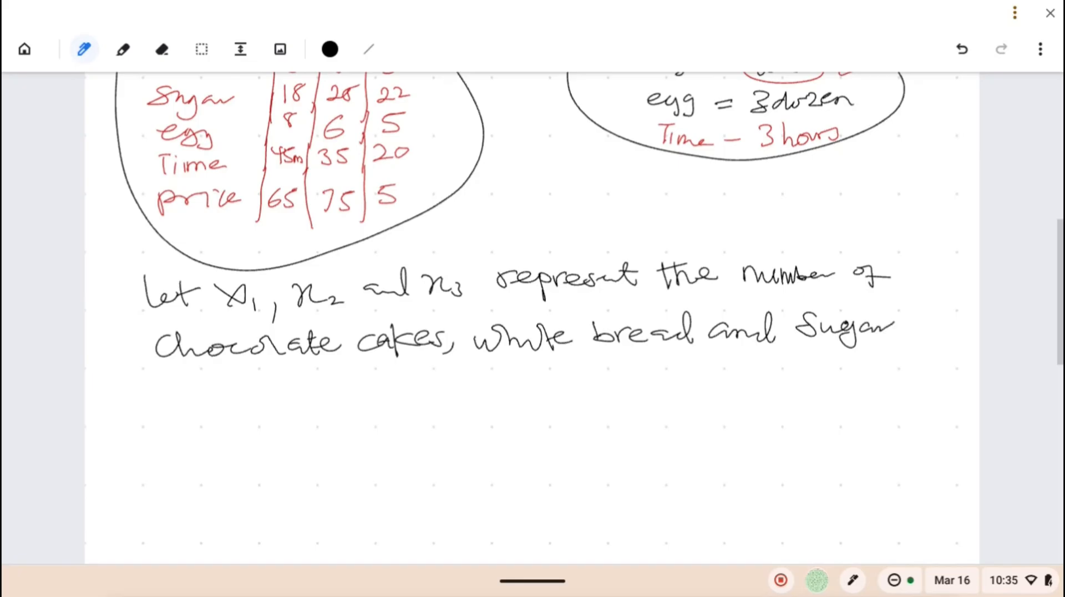
mouse_move(187, 375)
mouse_down()
mouse_move(177, 382)
mouse_move(251, 383)
mouse_move(334, 408)
mouse_move(373, 379)
mouse_move(541, 396)
mouse_move(597, 375)
mouse_move(671, 372)
mouse_move(663, 393)
mouse_up()
click(681, 376)
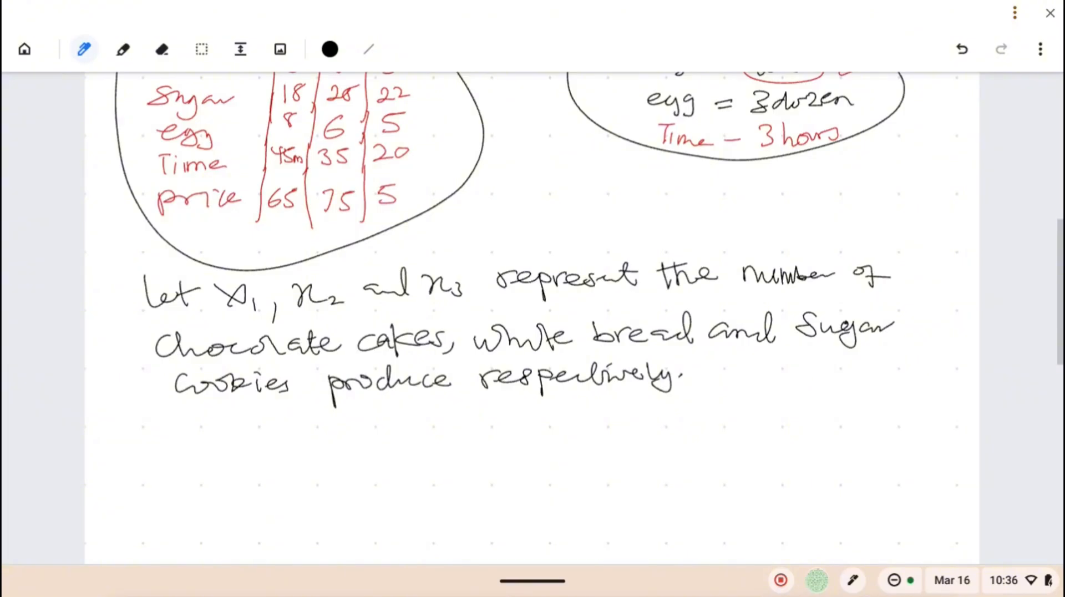
Step: Start the objective function by writing "Max(Z) =" below the variable definition
scroll(532, 316, down, 3)
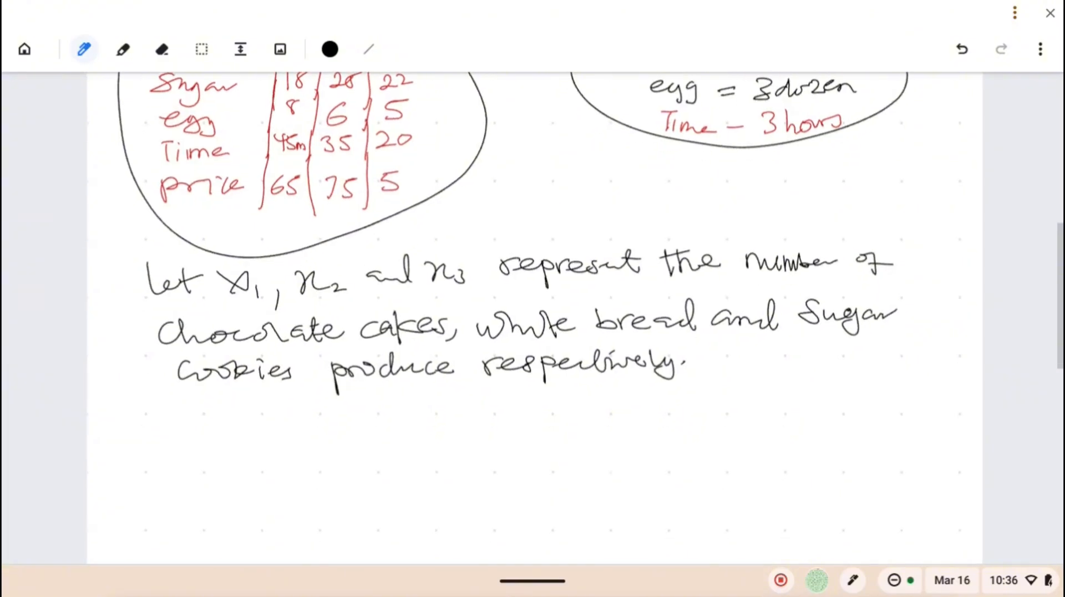
scroll(532, 316, down, 1)
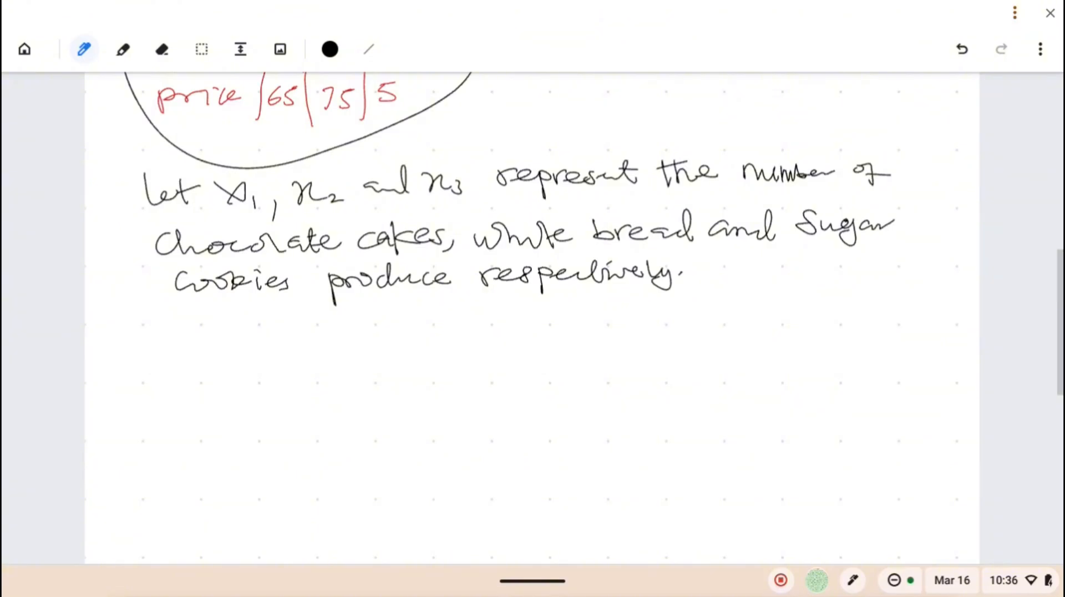
mouse_move(181, 339)
mouse_down()
mouse_move(187, 373)
mouse_move(237, 366)
mouse_move(309, 381)
mouse_up()
mouse_move(319, 356)
mouse_down()
mouse_move(332, 352)
mouse_move(345, 377)
mouse_up()
drag(385, 363, 415, 369)
Step: Underline and box the Price row of the table, and complete its sugar cookie entry as 55
scroll(533, 317, up, 5)
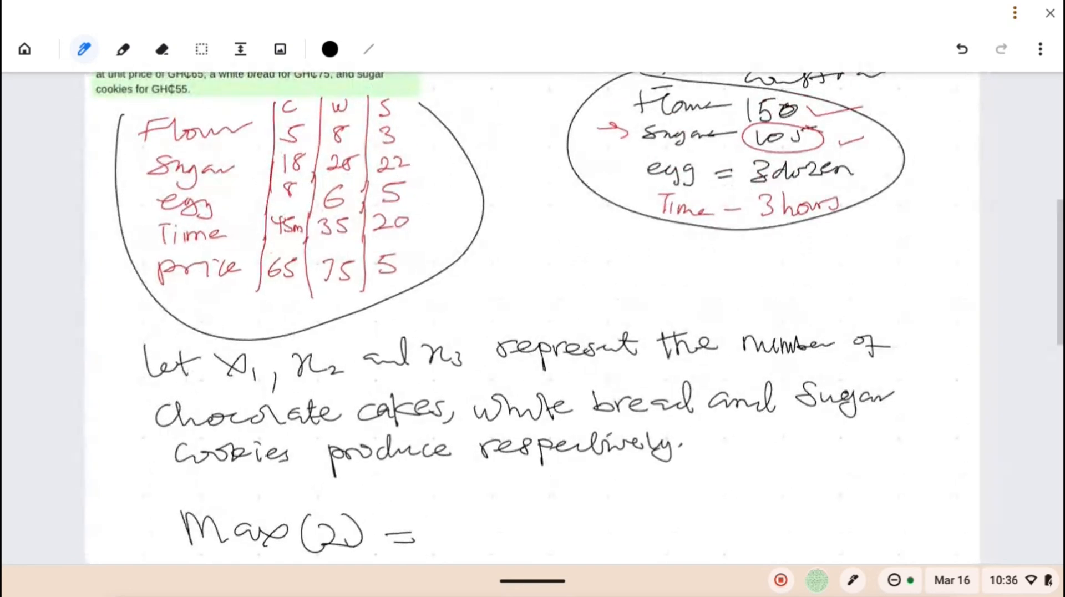
mouse_move(161, 285)
mouse_down()
mouse_move(328, 299)
mouse_move(439, 264)
mouse_move(312, 246)
mouse_move(143, 248)
mouse_move(191, 285)
mouse_up()
drag(267, 282, 394, 284)
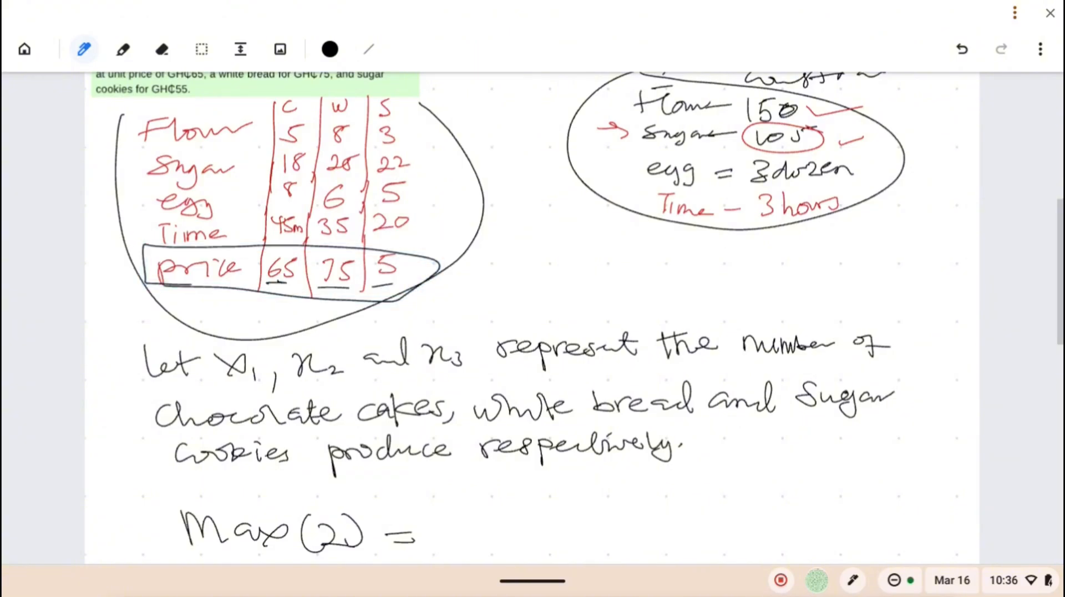
scroll(532, 316, up, 5)
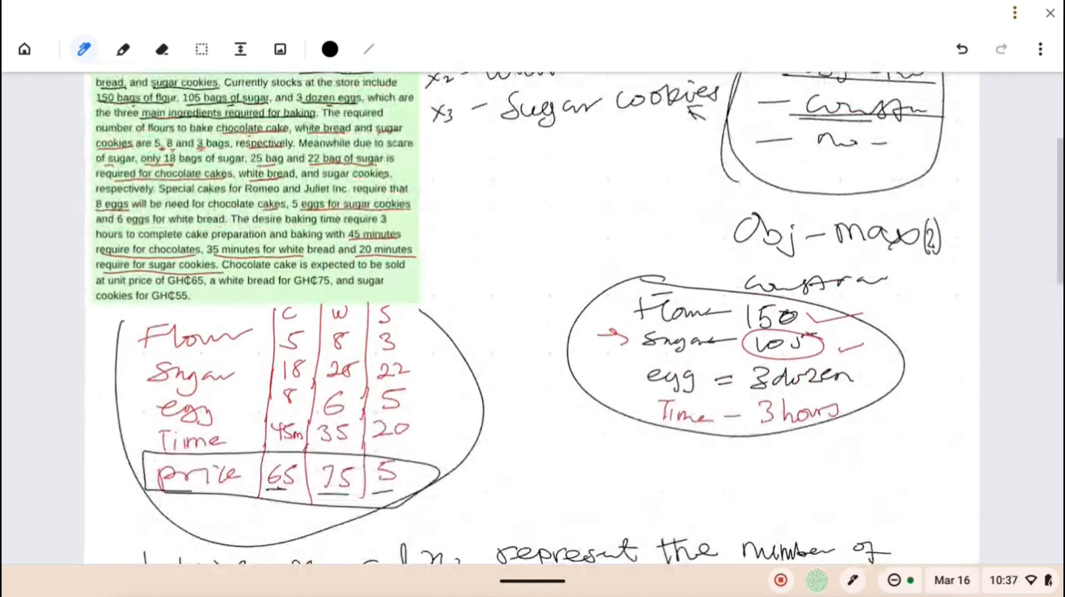
mouse_move(402, 465)
mouse_down()
mouse_move(412, 472)
mouse_move(394, 485)
mouse_up()
Step: Beside the Price row, write a chocolate × 65 example and the sum 5(65) + 12(75) + 10(55)
scroll(533, 316, down, 6)
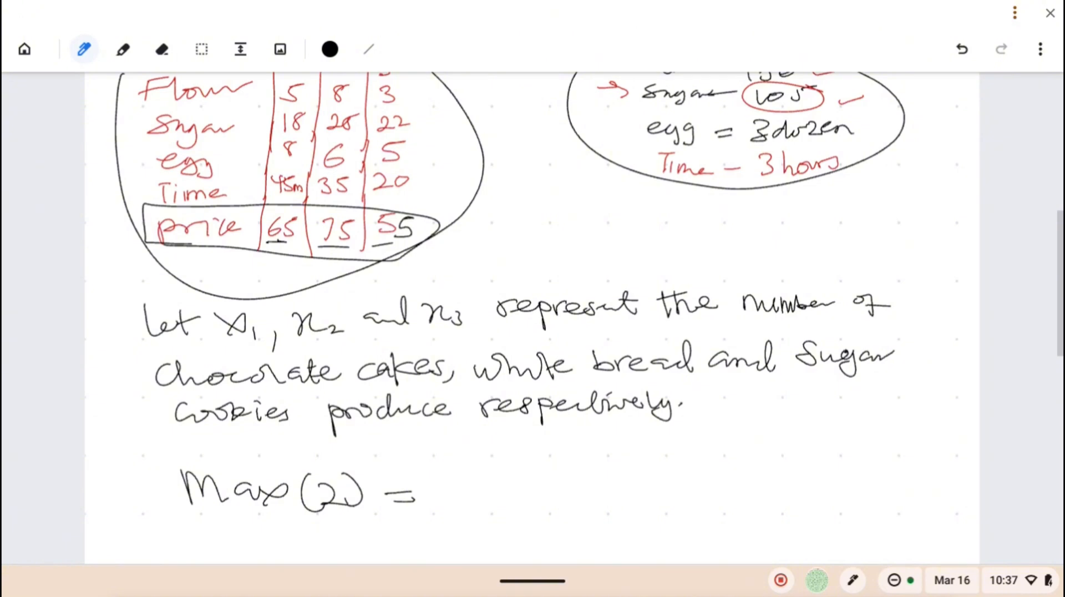
mouse_move(550, 205)
mouse_down()
mouse_move(528, 217)
mouse_move(574, 223)
mouse_up()
mouse_move(588, 208)
mouse_down()
mouse_move(580, 223)
mouse_move(697, 226)
mouse_up()
drag(593, 239, 592, 255)
drag(593, 240, 606, 239)
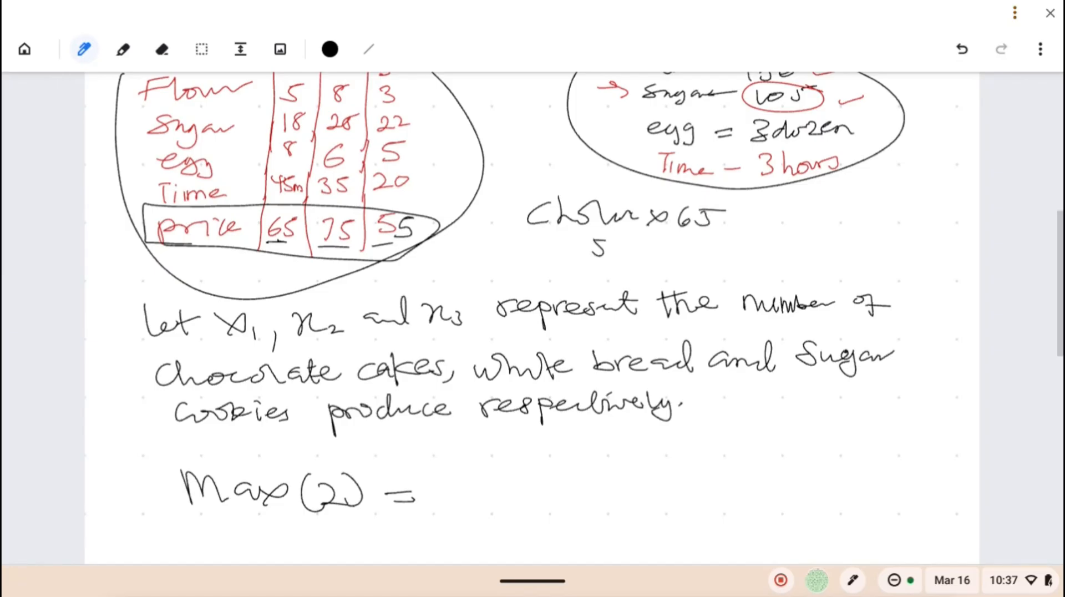
mouse_move(626, 241)
mouse_down()
mouse_move(637, 258)
mouse_move(656, 256)
mouse_move(678, 234)
mouse_move(669, 264)
mouse_move(705, 266)
mouse_move(715, 252)
mouse_move(747, 270)
mouse_up()
mouse_move(740, 256)
mouse_down()
mouse_move(776, 272)
mouse_move(803, 269)
mouse_move(815, 253)
mouse_up()
mouse_move(811, 243)
mouse_down()
mouse_move(816, 277)
mouse_move(844, 263)
mouse_move(844, 275)
mouse_up()
mouse_move(834, 258)
mouse_down()
mouse_move(862, 255)
mouse_move(869, 275)
mouse_move(890, 263)
mouse_up()
mouse_move(902, 249)
mouse_down()
mouse_move(903, 274)
mouse_move(943, 287)
mouse_up()
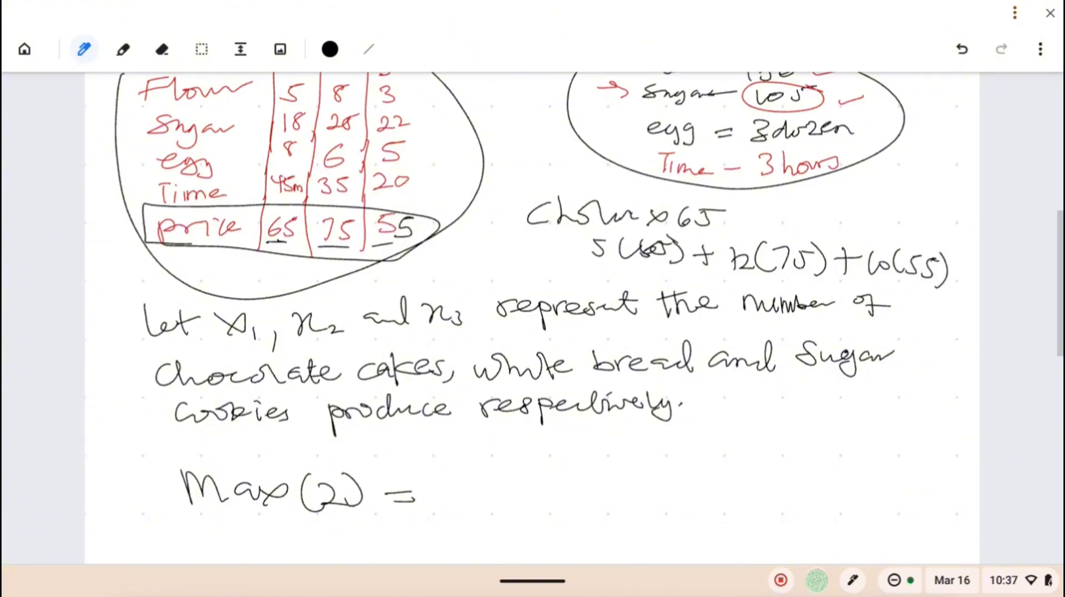
Step: Underline the 5(65) term and the 12 in the example sum, and label the sum "Profit ="
drag(587, 264, 686, 268)
drag(738, 270, 750, 273)
drag(538, 252, 552, 258)
drag(478, 246, 481, 272)
drag(478, 248, 512, 257)
drag(517, 248, 515, 272)
drag(523, 256, 537, 254)
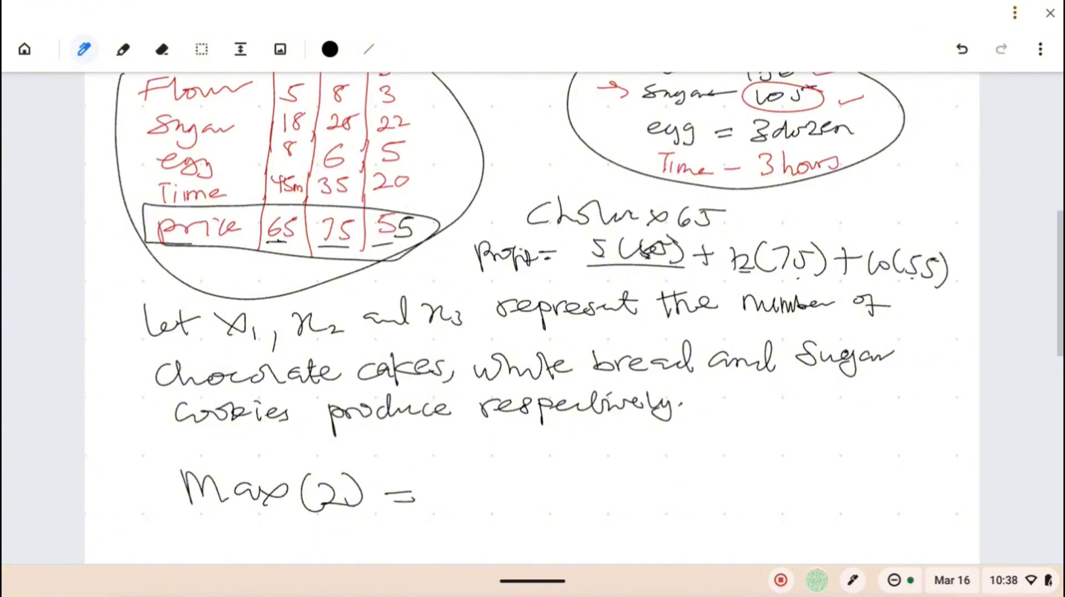
Step: Write 65x1 + 75x2 after "Max(Z) =" and underline x1 in the variable definition
mouse_move(441, 473)
mouse_down()
mouse_move(424, 493)
mouse_move(478, 477)
mouse_move(448, 505)
mouse_up()
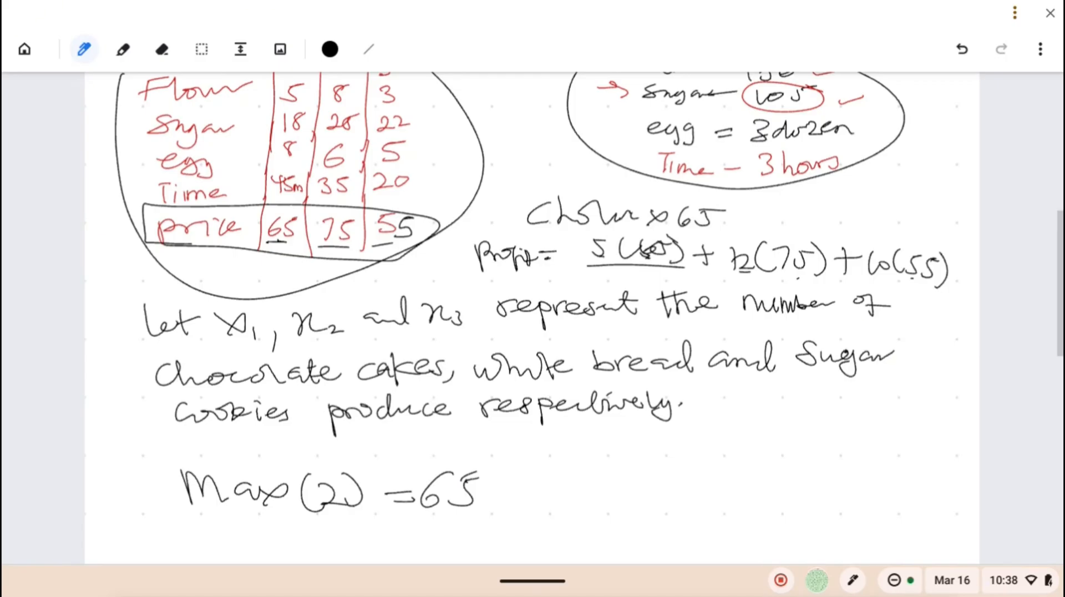
drag(212, 346, 261, 343)
drag(482, 498, 504, 511)
mouse_move(501, 497)
mouse_down()
mouse_move(484, 514)
mouse_move(513, 520)
mouse_up()
mouse_move(545, 470)
mouse_down()
mouse_move(542, 502)
mouse_move(557, 479)
mouse_up()
mouse_move(573, 472)
mouse_down()
mouse_move(580, 509)
mouse_move(618, 468)
mouse_move(600, 506)
mouse_up()
mouse_move(610, 470)
mouse_down()
mouse_move(627, 462)
mouse_move(637, 501)
mouse_move(626, 502)
mouse_move(658, 499)
mouse_up()
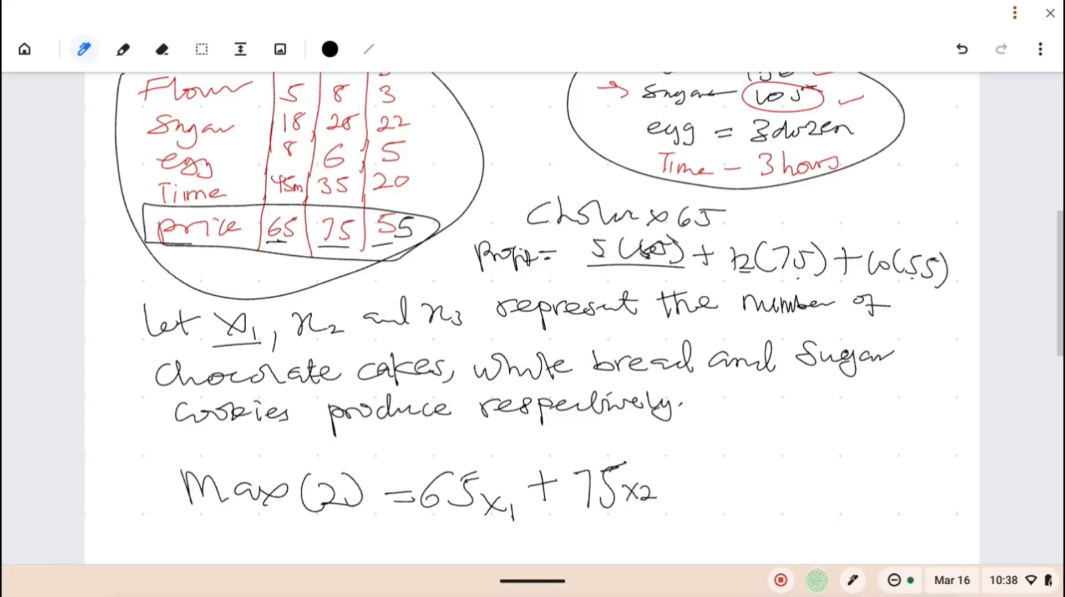
Step: Underline x2 in the variable definition, add + 55x3 to the objective function and put an arrow before Max(Z)
drag(291, 343, 351, 337)
drag(676, 462, 675, 491)
mouse_move(667, 477)
mouse_down()
mouse_move(689, 469)
mouse_move(709, 481)
mouse_move(724, 455)
mouse_up()
drag(735, 459, 731, 478)
mouse_move(735, 458)
mouse_down()
mouse_move(745, 462)
mouse_move(729, 485)
mouse_up()
drag(748, 469, 764, 486)
mouse_move(764, 468)
mouse_down()
mouse_move(750, 487)
mouse_move(770, 490)
mouse_up()
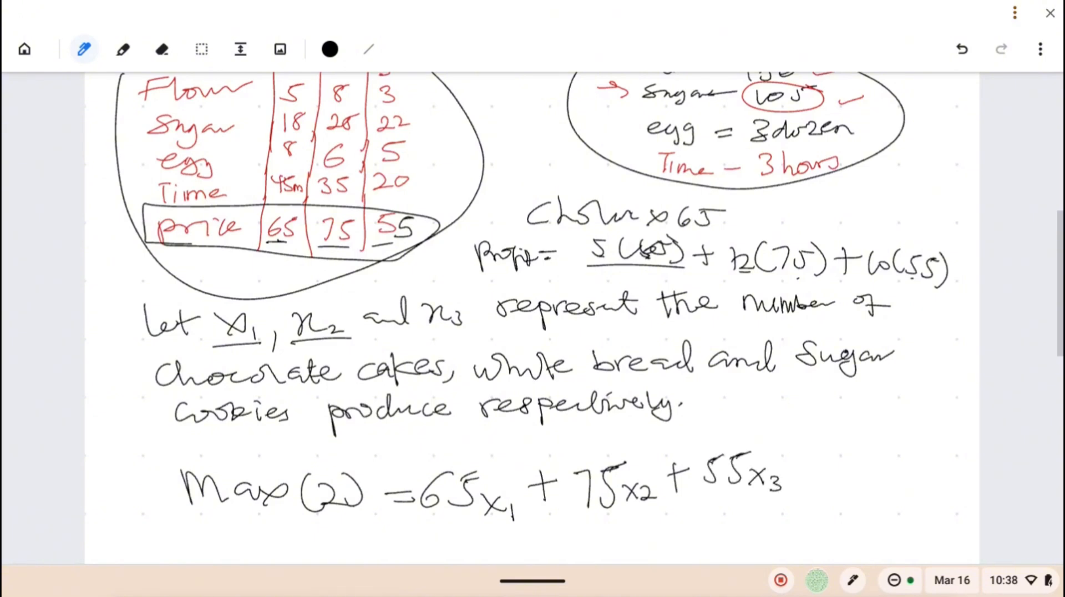
drag(120, 486, 138, 495)
drag(132, 482, 132, 501)
Step: Write the heading "S.T" for the constraints below the objective function
scroll(532, 316, down, 5)
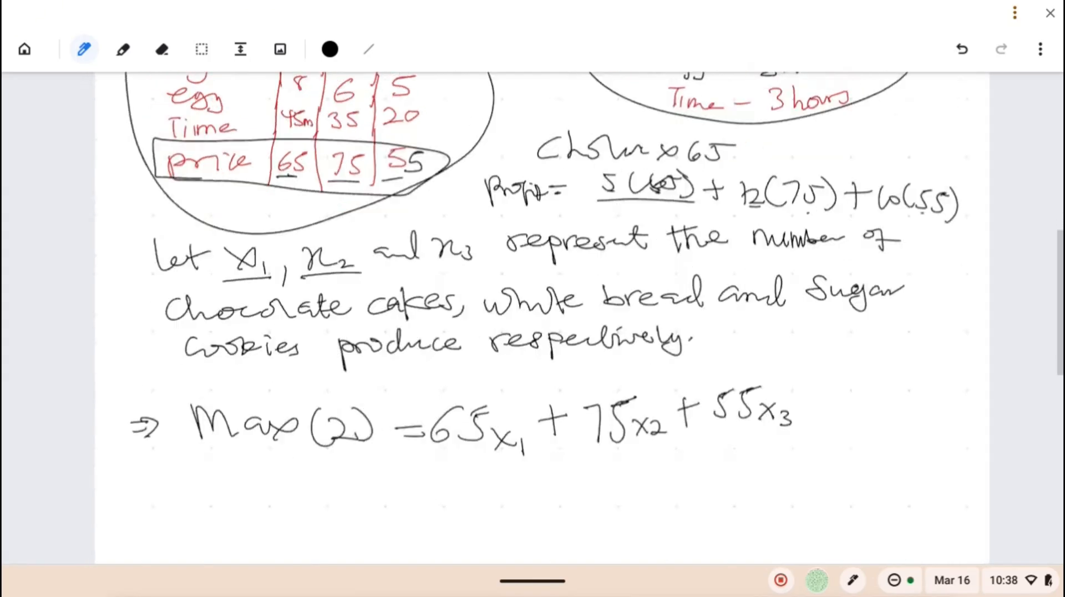
scroll(532, 316, down, 1)
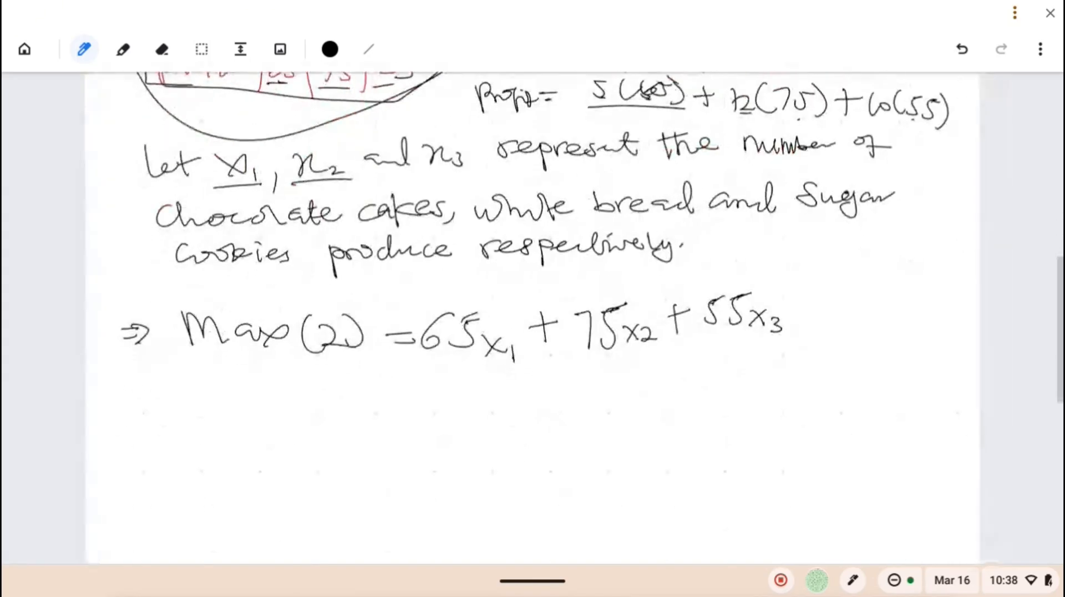
scroll(533, 316, down, 1)
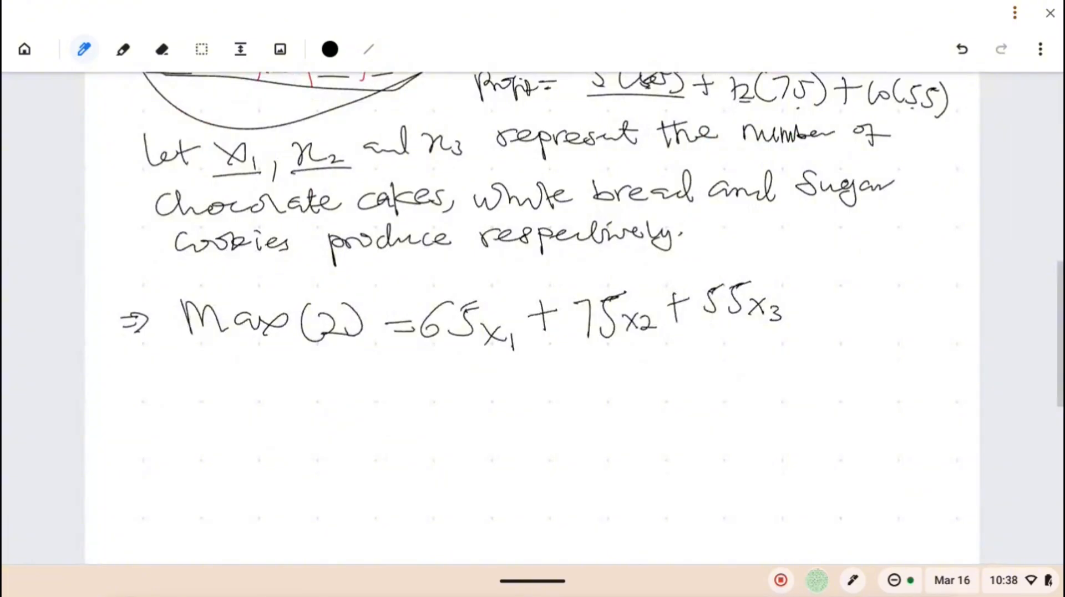
mouse_move(274, 378)
mouse_down()
mouse_move(253, 403)
mouse_move(315, 378)
mouse_up()
click(281, 393)
drag(309, 379, 310, 405)
scroll(532, 316, up, 5)
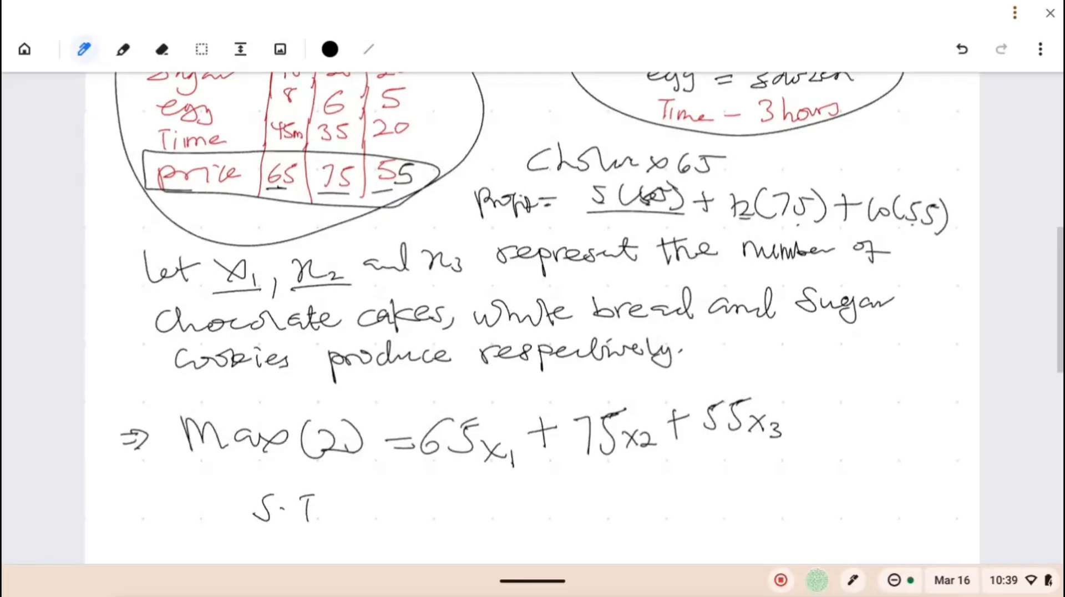
scroll(533, 316, down, 5)
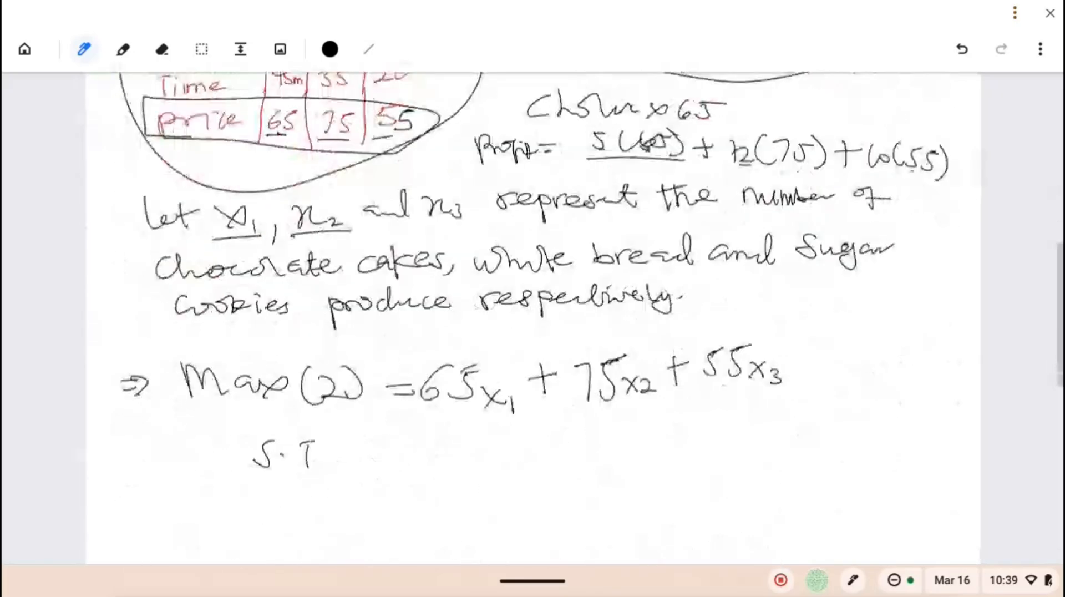
Step: Start the flour constraint below the S.T heading by writing "Flour - 5x1 + 8x2 + 3x3"
mouse_move(138, 483)
mouse_down()
mouse_move(160, 481)
mouse_move(131, 516)
mouse_move(253, 493)
mouse_up()
drag(278, 505, 310, 501)
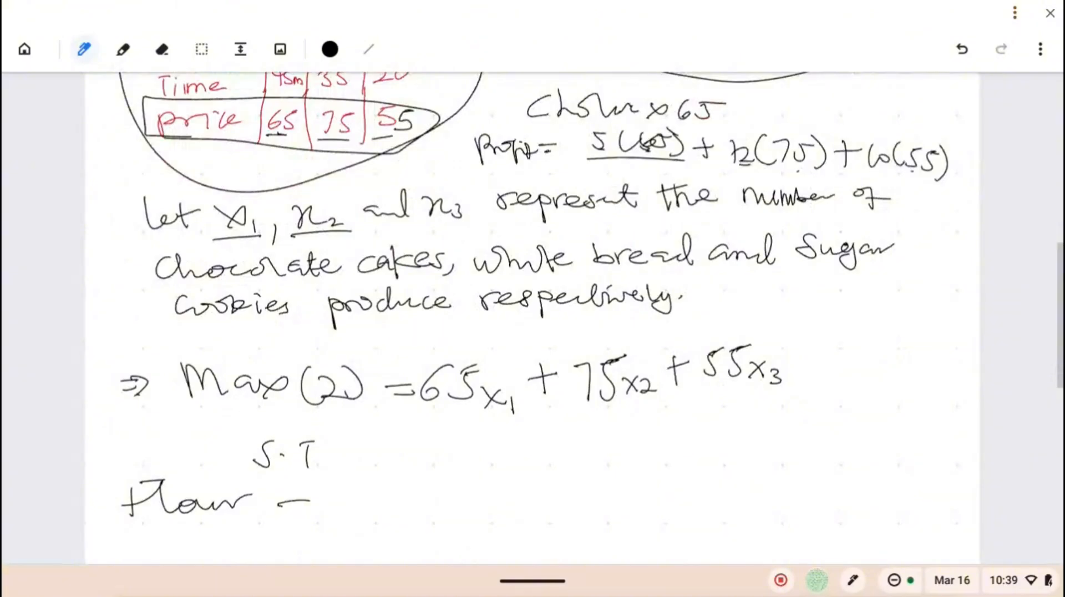
scroll(532, 316, up, 5)
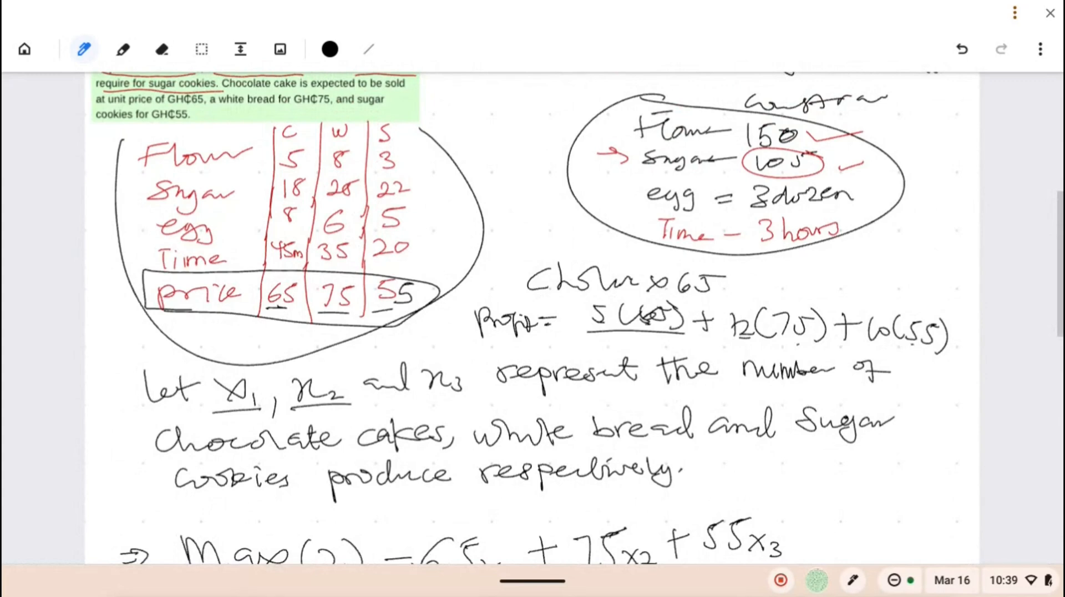
scroll(532, 316, down, 10)
scroll(532, 317, up, 8)
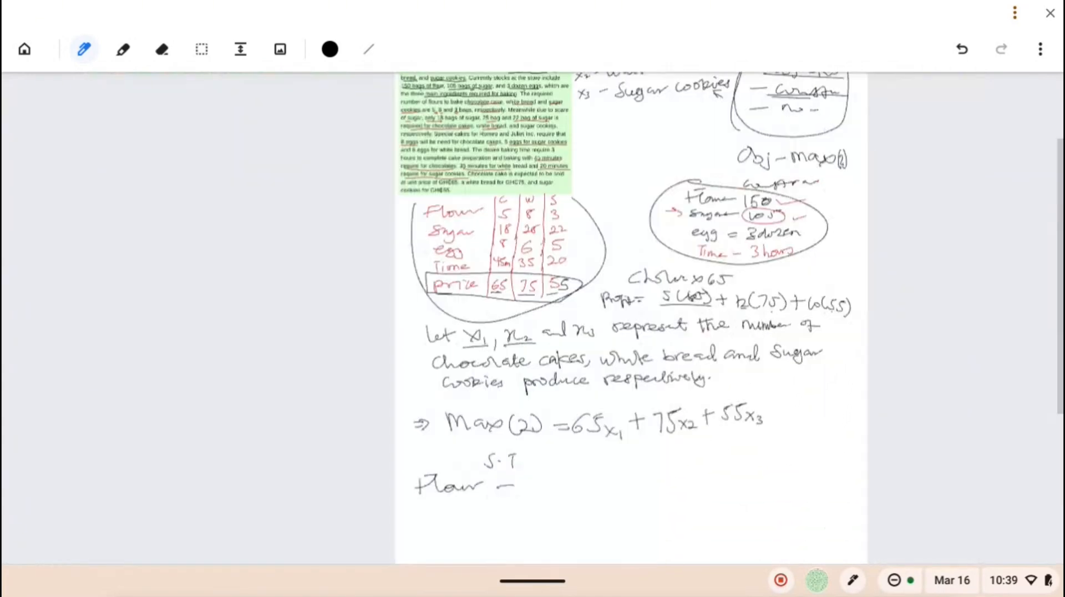
scroll(533, 316, down, 2)
scroll(532, 316, right, 1)
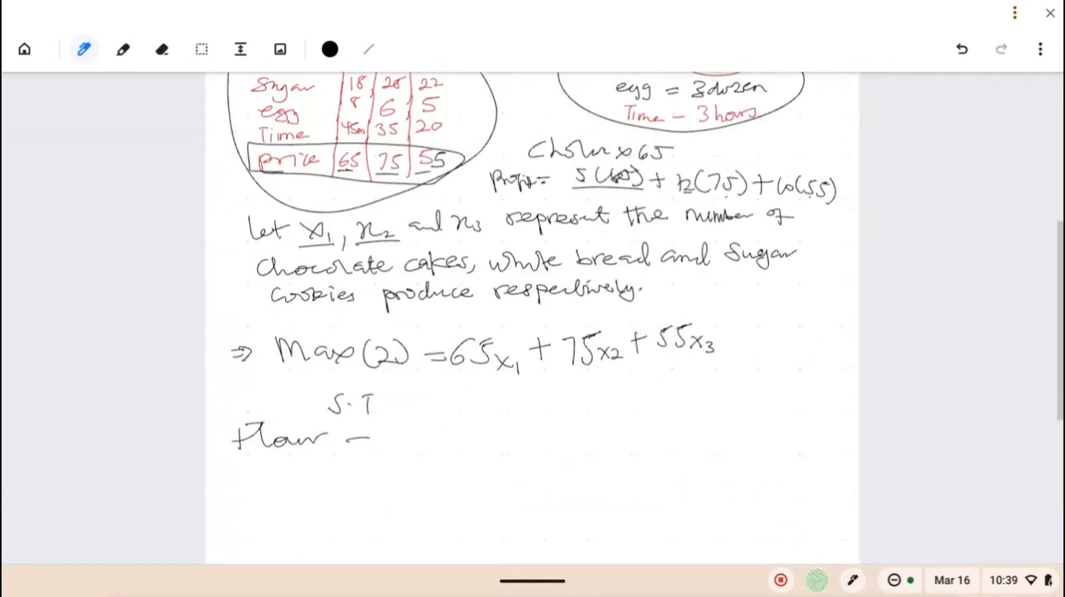
mouse_move(391, 431)
mouse_down()
mouse_move(412, 424)
mouse_move(377, 455)
mouse_move(472, 452)
mouse_move(506, 427)
mouse_move(537, 450)
mouse_move(567, 447)
mouse_up()
mouse_move(558, 437)
mouse_down()
mouse_move(575, 430)
mouse_move(593, 446)
mouse_up()
drag(614, 437, 640, 452)
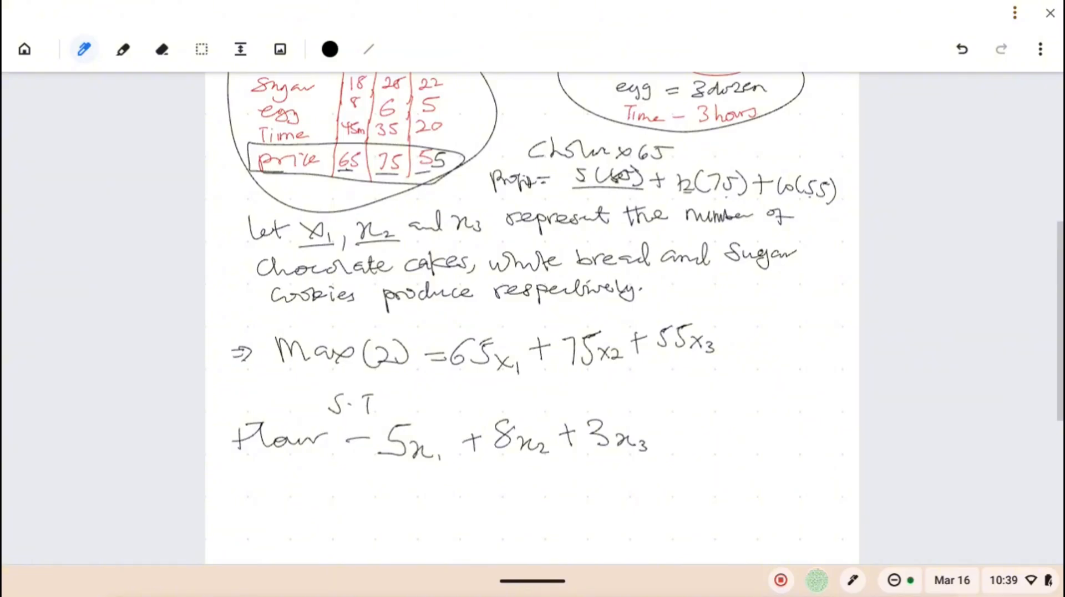
Step: Underline the flour limit of 150 in the circled list of constraints
scroll(522, 316, up, 3)
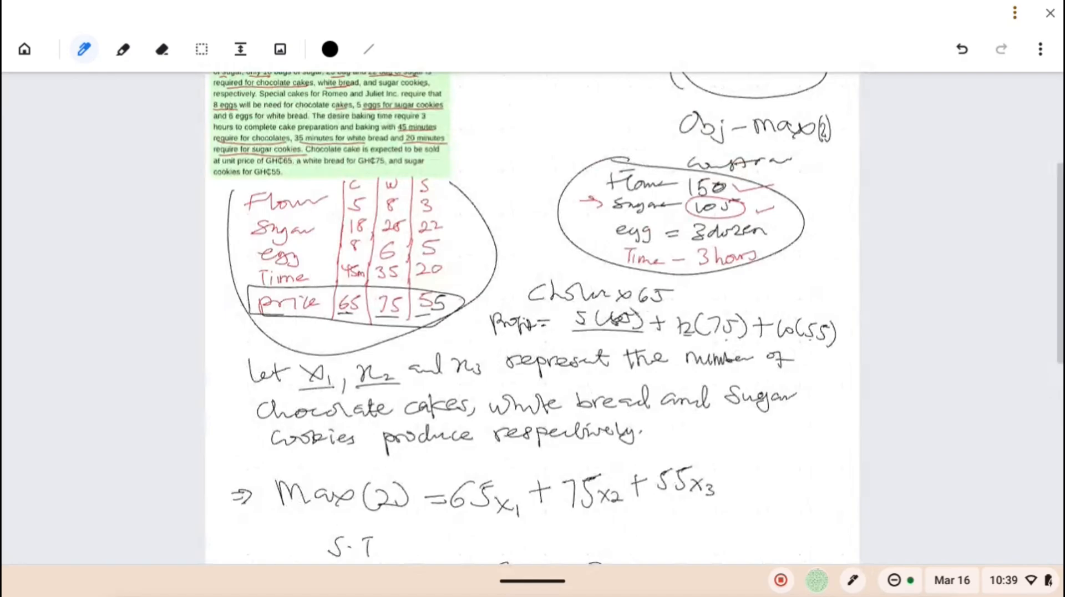
drag(616, 194, 737, 195)
scroll(533, 317, down, 3)
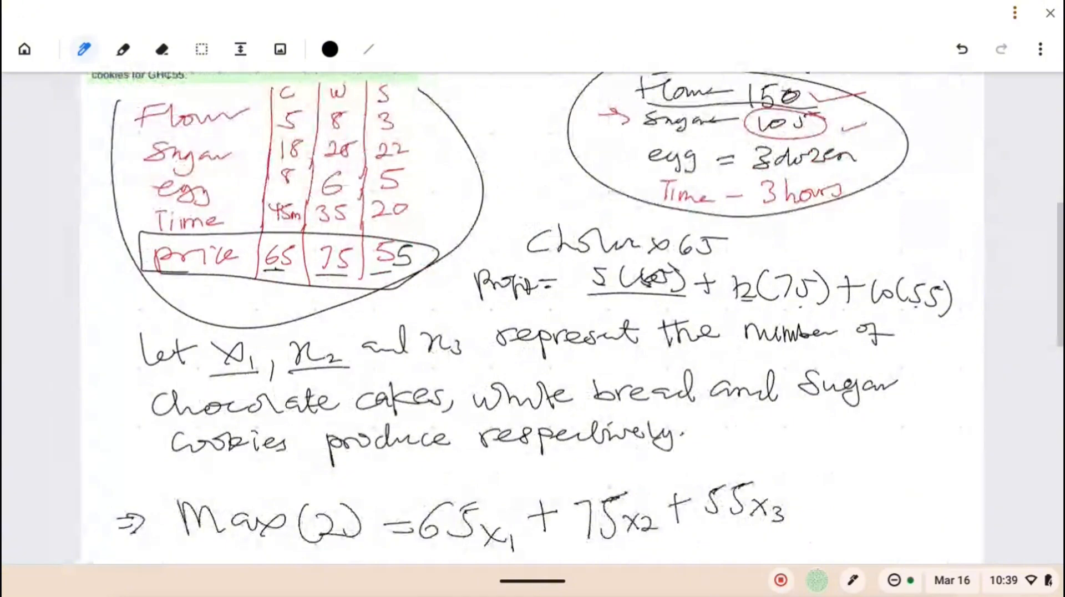
Step: Underline x1, x2 and x3 in the flour constraint and complete it with ≤ 150
scroll(533, 316, down, 5)
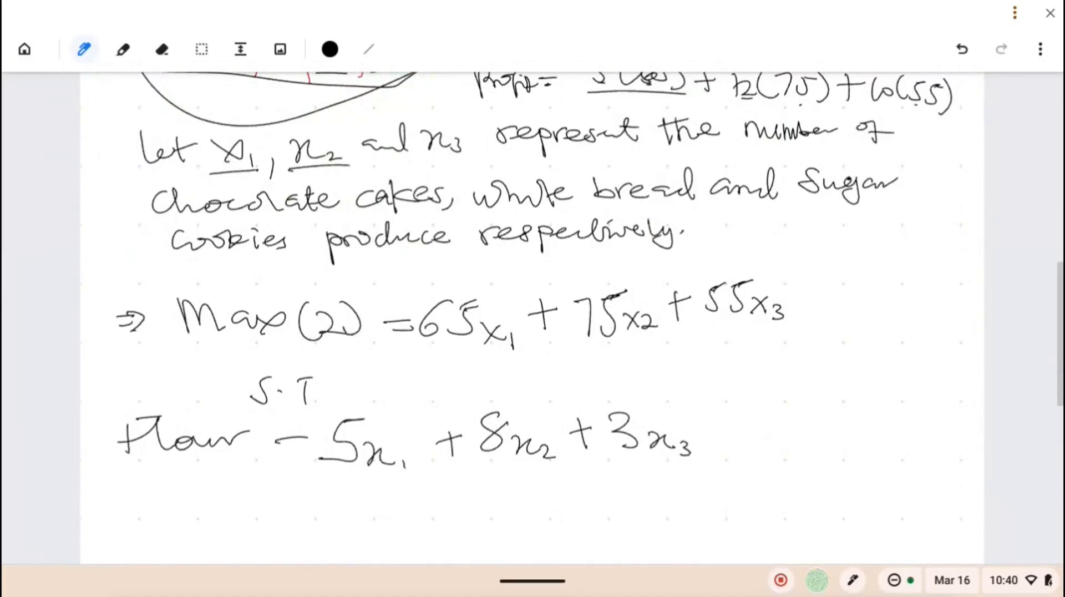
drag(364, 475, 389, 472)
drag(519, 464, 544, 464)
drag(648, 464, 671, 464)
drag(752, 422, 754, 458)
mouse_move(776, 422)
mouse_down()
mouse_move(773, 453)
mouse_move(789, 427)
mouse_move(788, 452)
mouse_up()
drag(824, 420, 822, 422)
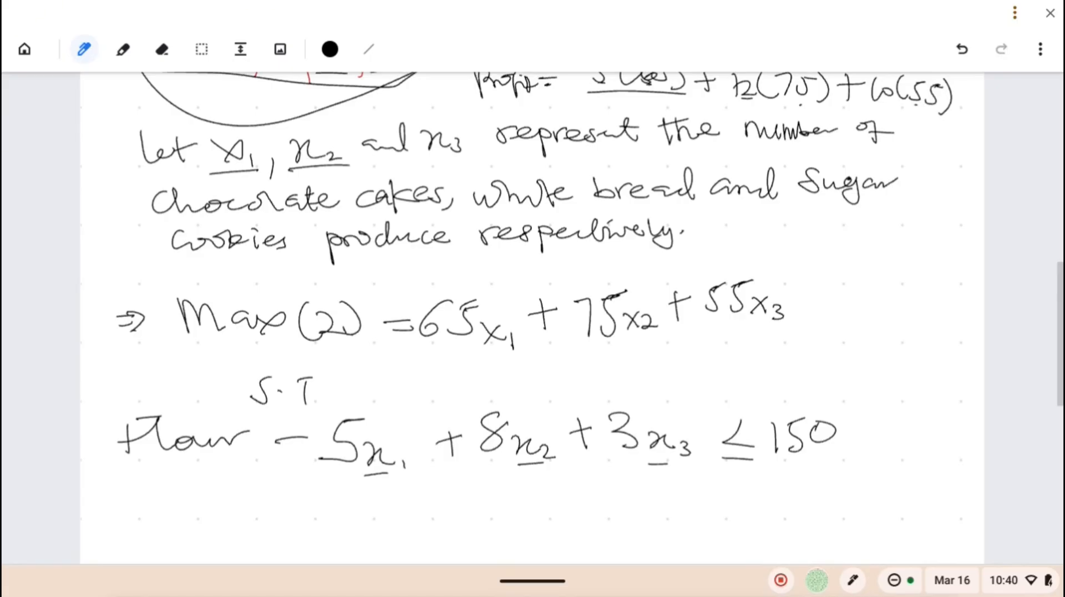
Step: Write the row label "Sugar -" below the flour constraint
scroll(532, 316, up, 5)
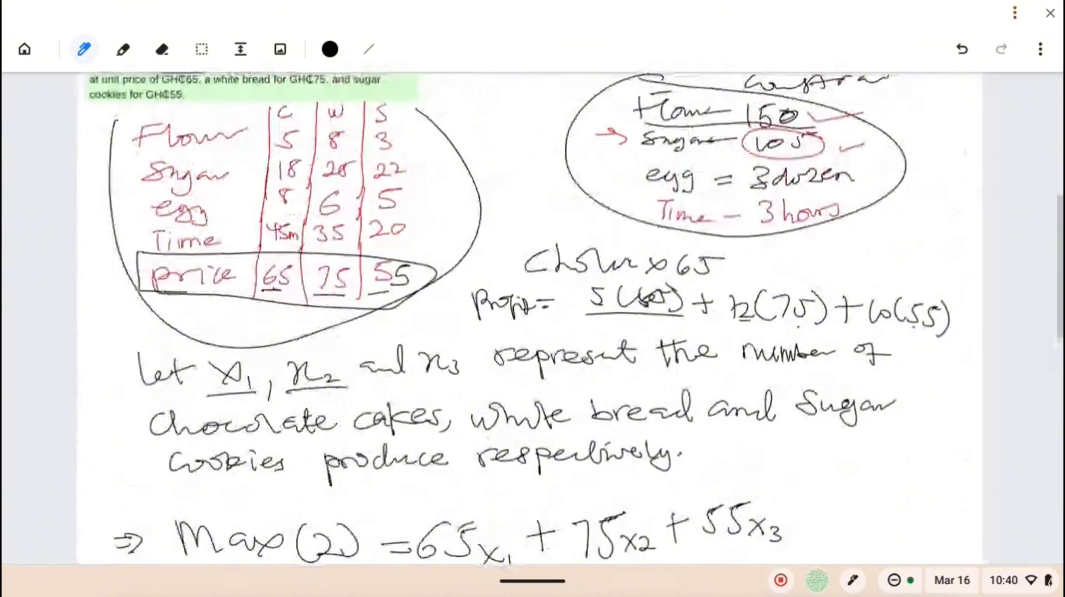
scroll(532, 316, down, 5)
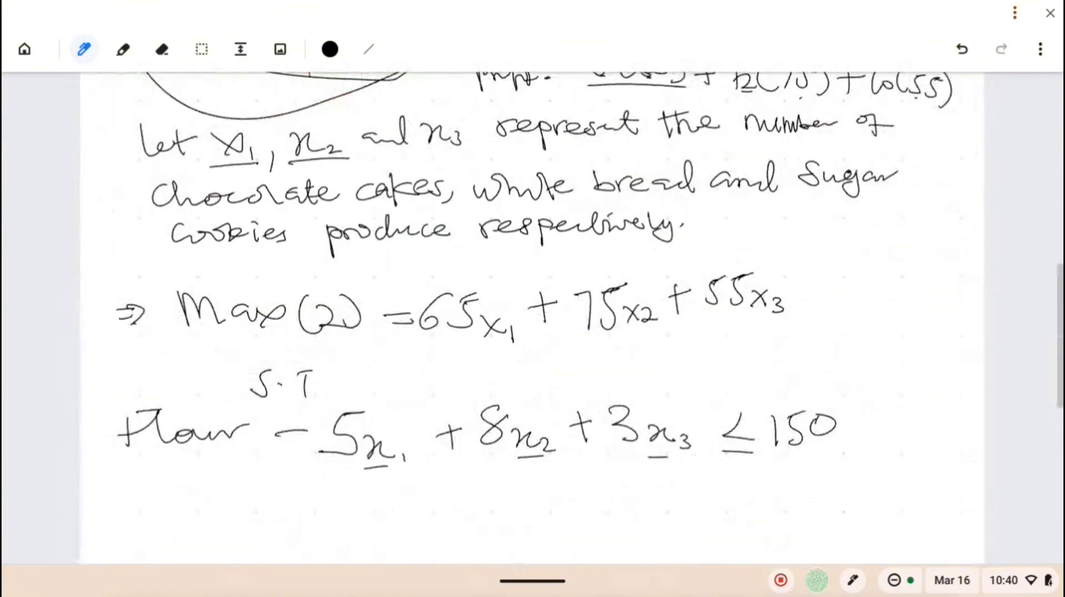
drag(148, 471, 128, 500)
mouse_move(151, 485)
mouse_down()
mouse_move(160, 496)
mouse_move(183, 487)
mouse_move(178, 510)
mouse_move(239, 488)
mouse_move(302, 491)
mouse_up()
click(198, 488)
Step: Write 18x1 + 25x2 + 22x3 after the Sugar label, using the sugar quantities from the table
scroll(532, 316, up, 4)
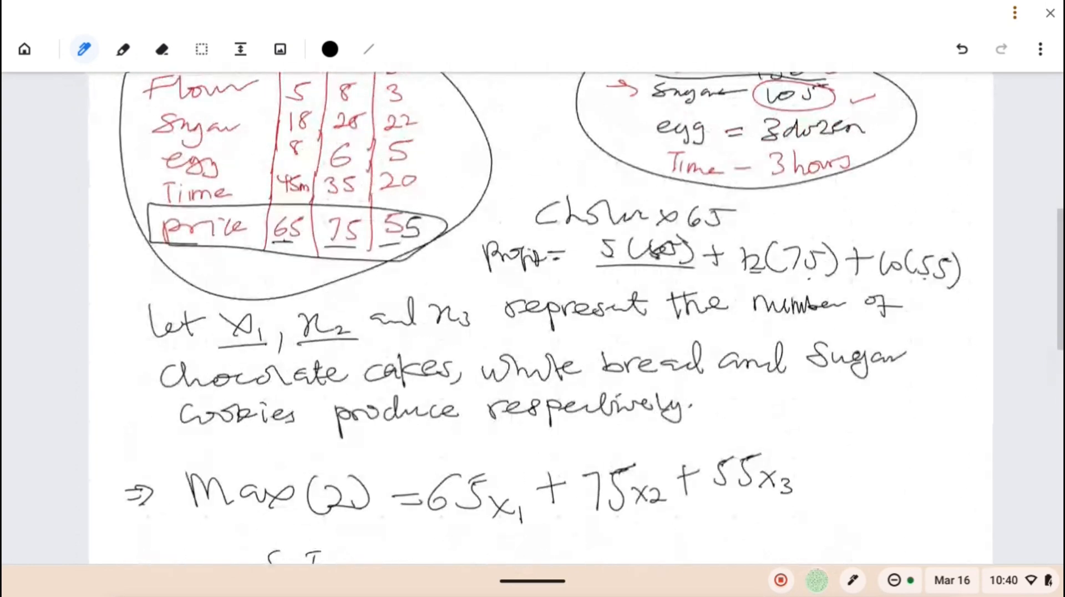
scroll(532, 316, up, 1)
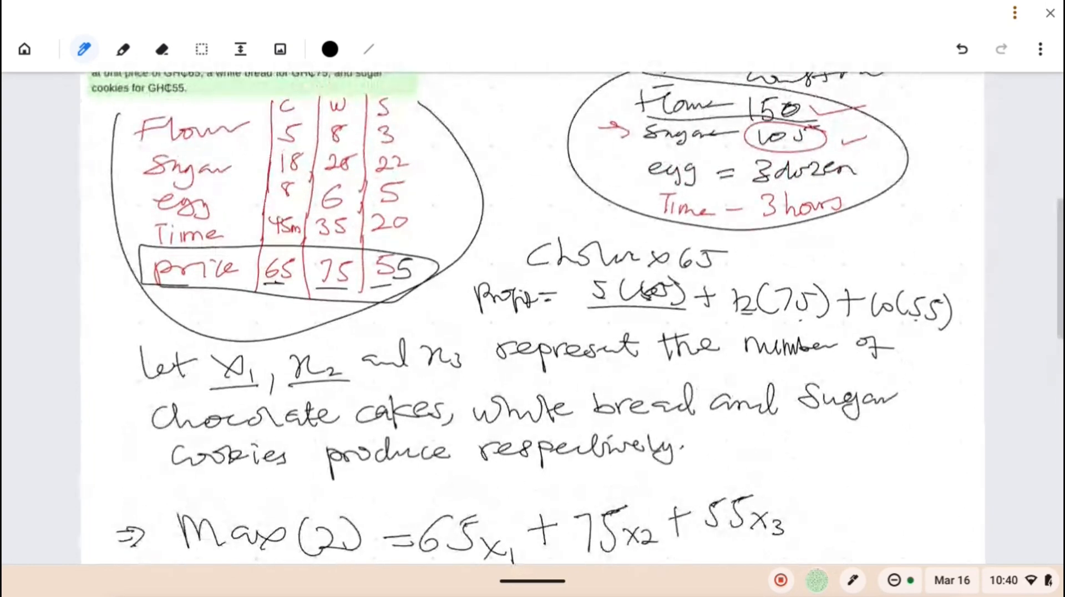
scroll(532, 316, down, 5)
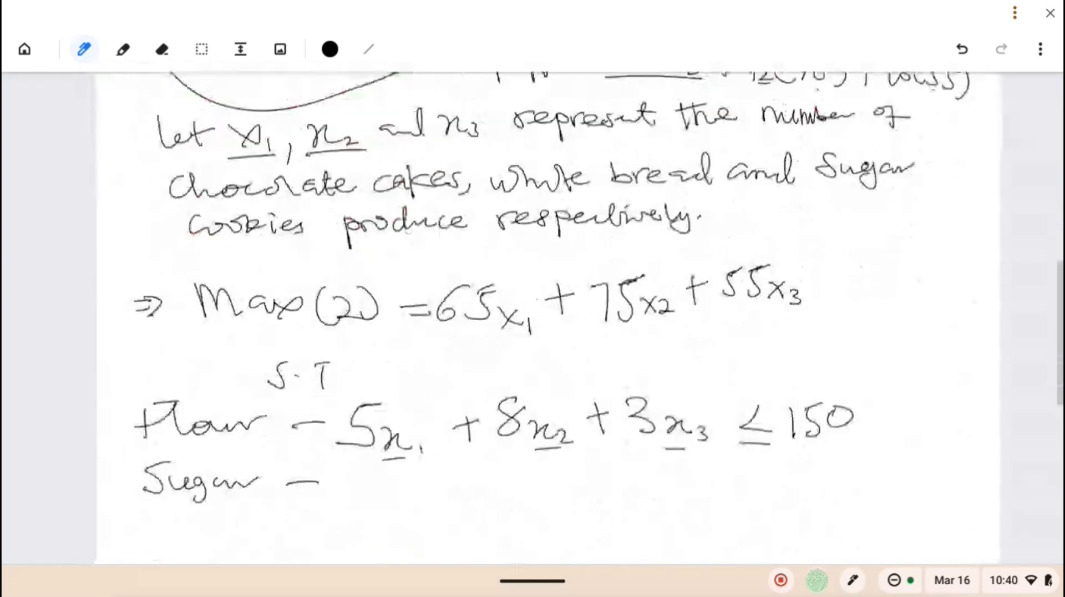
scroll(532, 316, down, 2)
drag(335, 414, 339, 444)
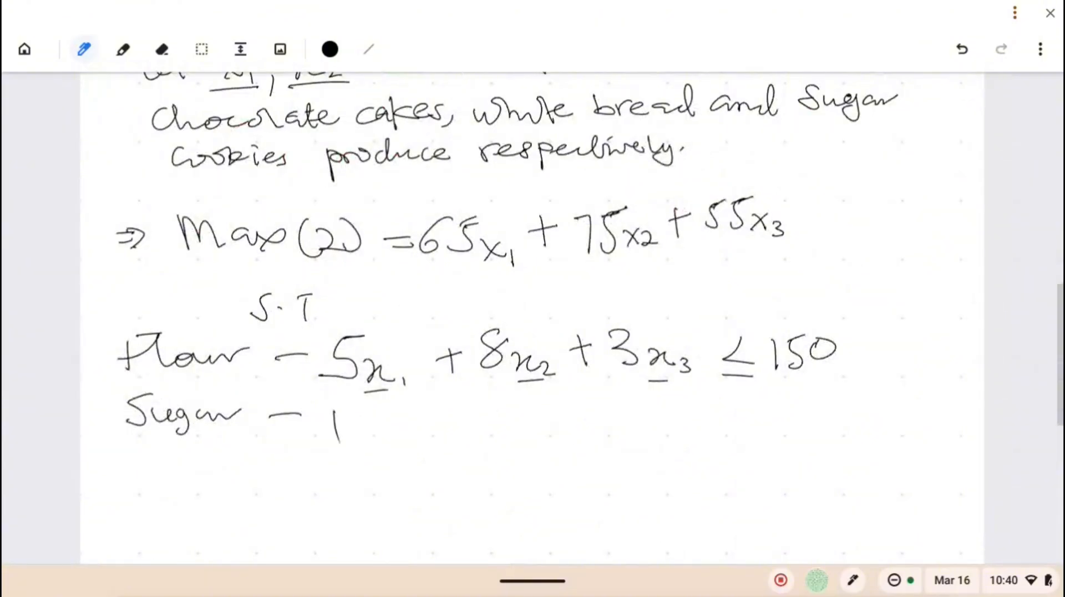
mouse_move(371, 411)
mouse_down()
mouse_move(395, 445)
mouse_move(382, 447)
mouse_up()
drag(404, 441, 406, 452)
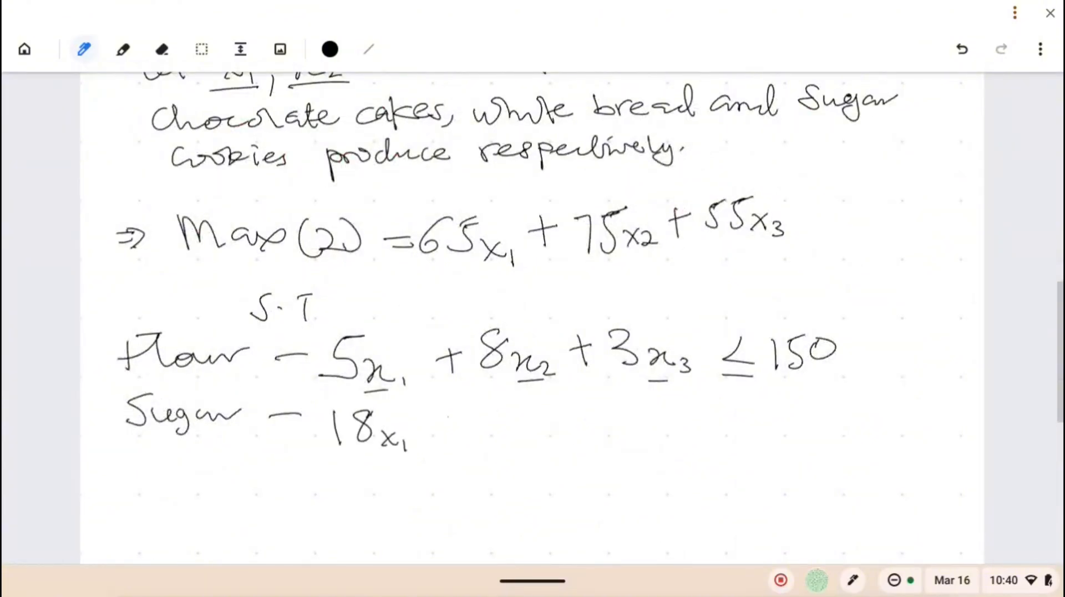
drag(451, 416, 452, 442)
mouse_move(437, 428)
mouse_down()
mouse_move(502, 424)
mouse_move(507, 442)
mouse_move(534, 406)
mouse_up()
mouse_move(519, 410)
mouse_down()
mouse_move(514, 441)
mouse_move(557, 443)
mouse_up()
mouse_move(561, 432)
mouse_down()
mouse_move(607, 438)
mouse_move(622, 420)
mouse_move(678, 439)
mouse_up()
mouse_move(692, 425)
mouse_down()
mouse_move(673, 439)
mouse_move(700, 443)
mouse_up()
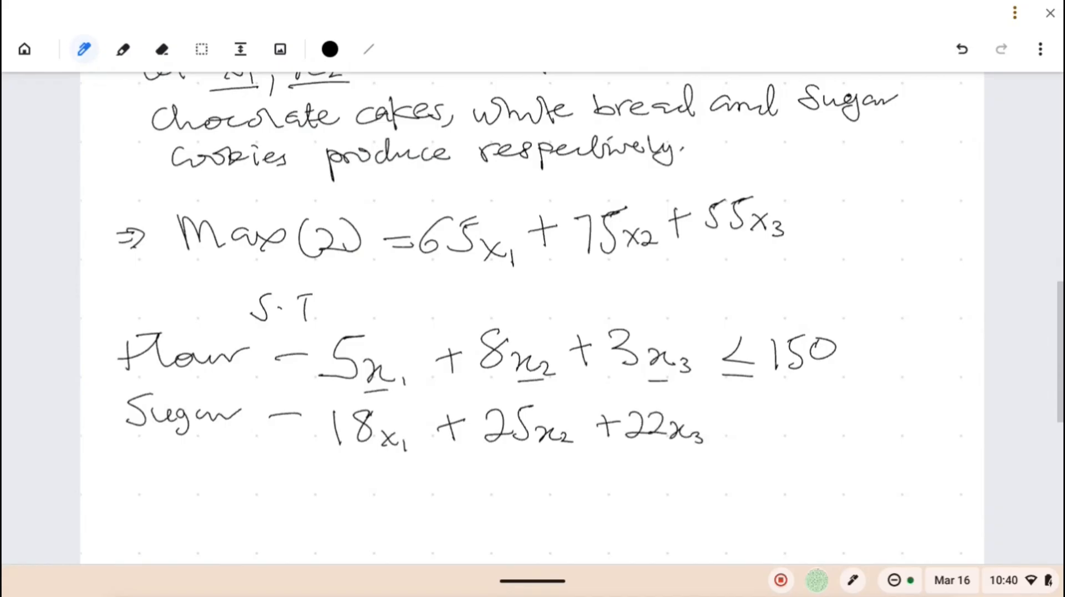
Step: Complete the sugar constraint with ≤ 105 from the circled list of limits
scroll(532, 319, up, 10)
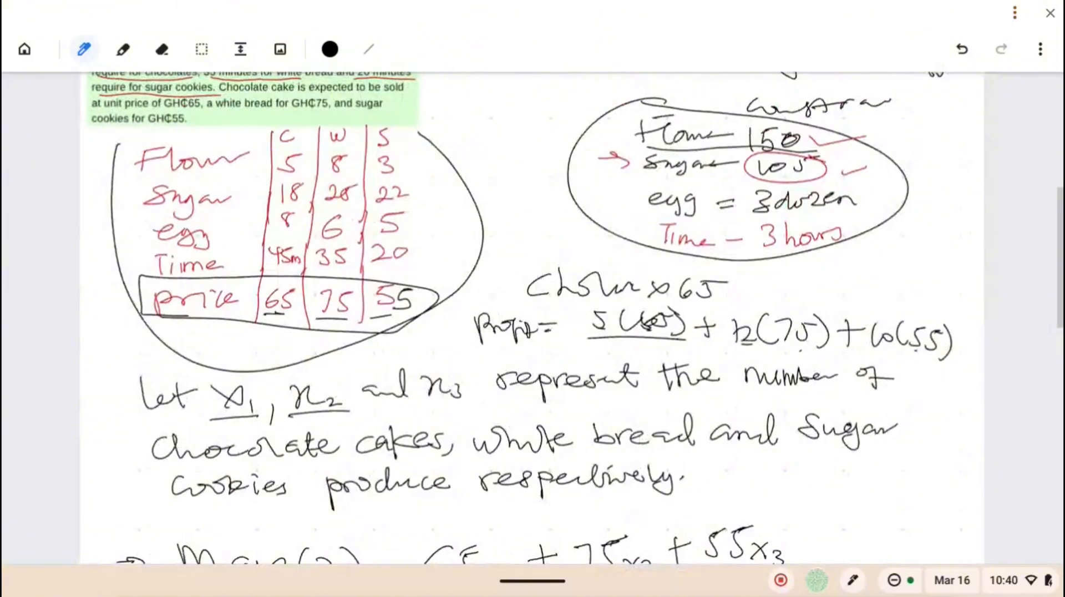
scroll(533, 319, down, 10)
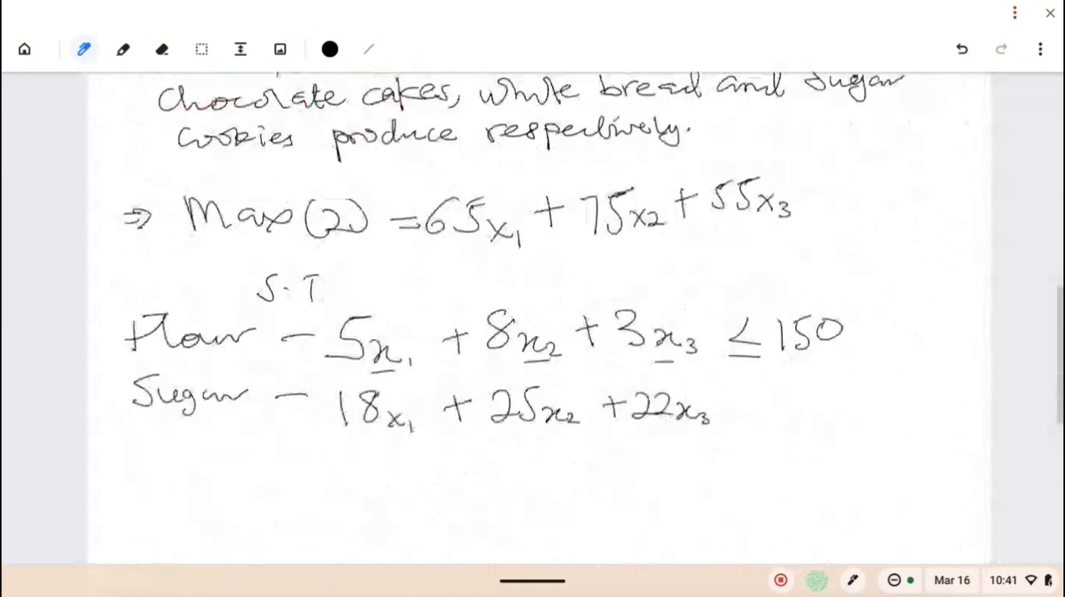
drag(753, 387, 758, 432)
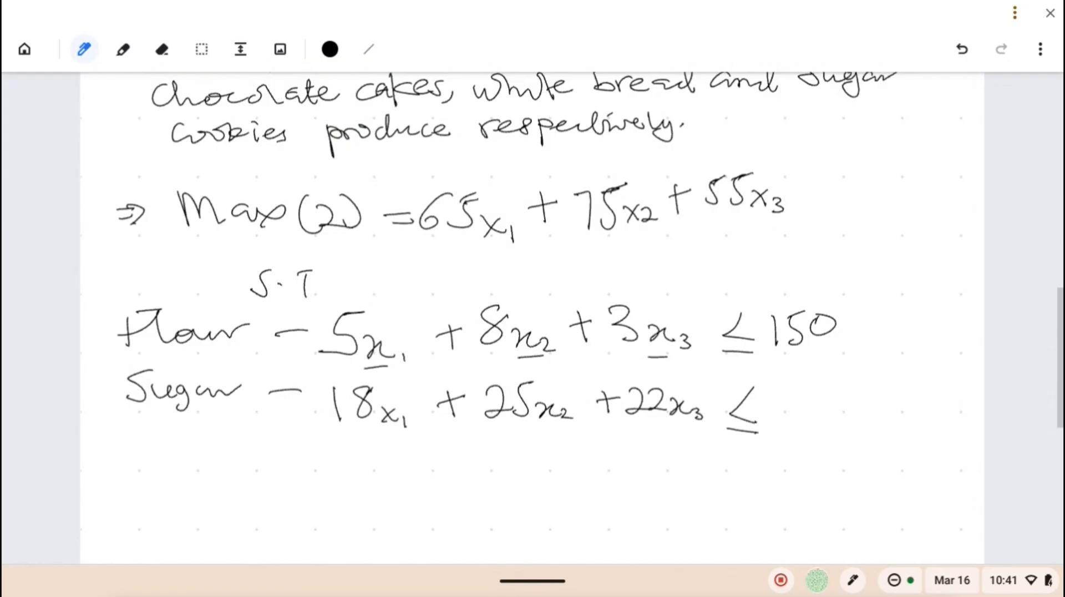
drag(784, 386, 783, 423)
mouse_move(808, 396)
mouse_down()
mouse_move(802, 411)
mouse_move(813, 396)
mouse_move(832, 422)
mouse_move(859, 388)
mouse_up()
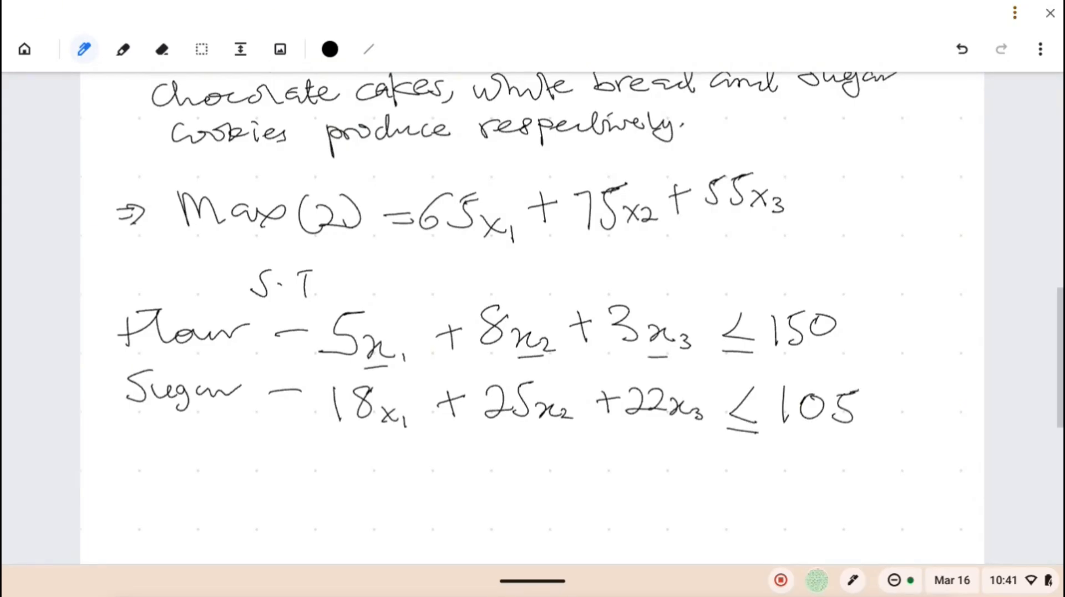
Step: Write the row label "egg -" below the sugar constraint
scroll(533, 316, up, 5)
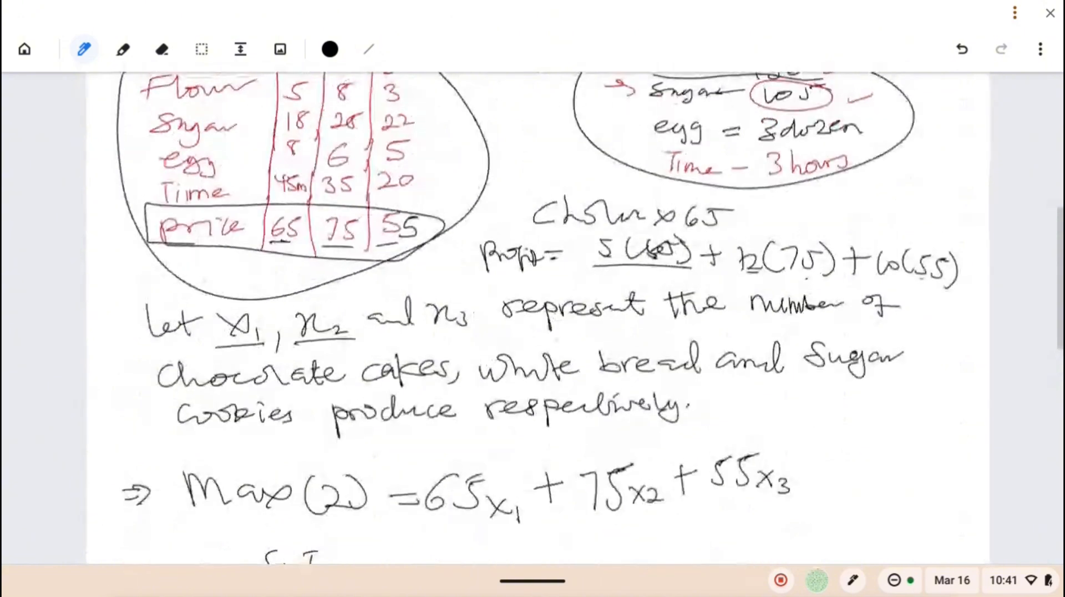
scroll(532, 316, down, 5)
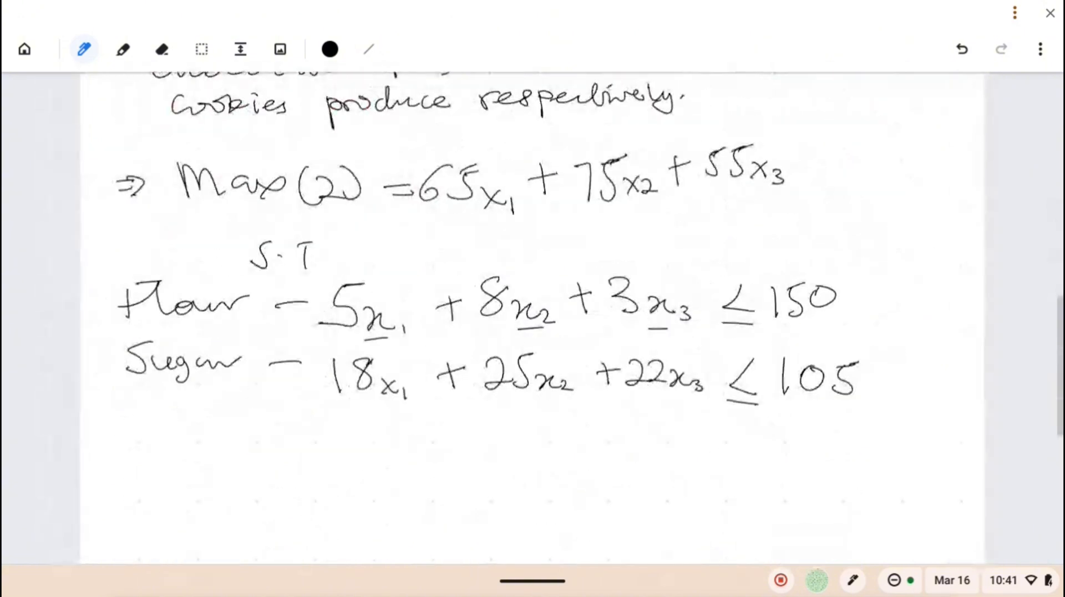
mouse_move(132, 421)
mouse_down()
mouse_move(145, 411)
mouse_move(158, 444)
mouse_up()
drag(198, 413, 187, 444)
drag(257, 430, 287, 425)
Step: Write 8x1 + 6x2 + 5x3 followed by a ≤ sign after the egg label
scroll(532, 316, up, 5)
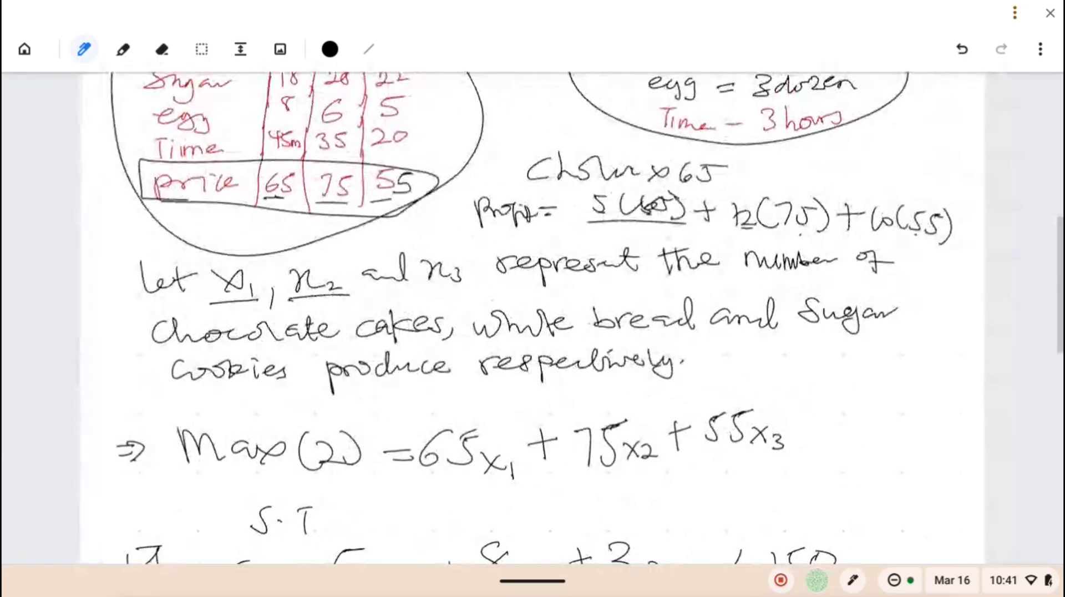
scroll(532, 316, down, 6)
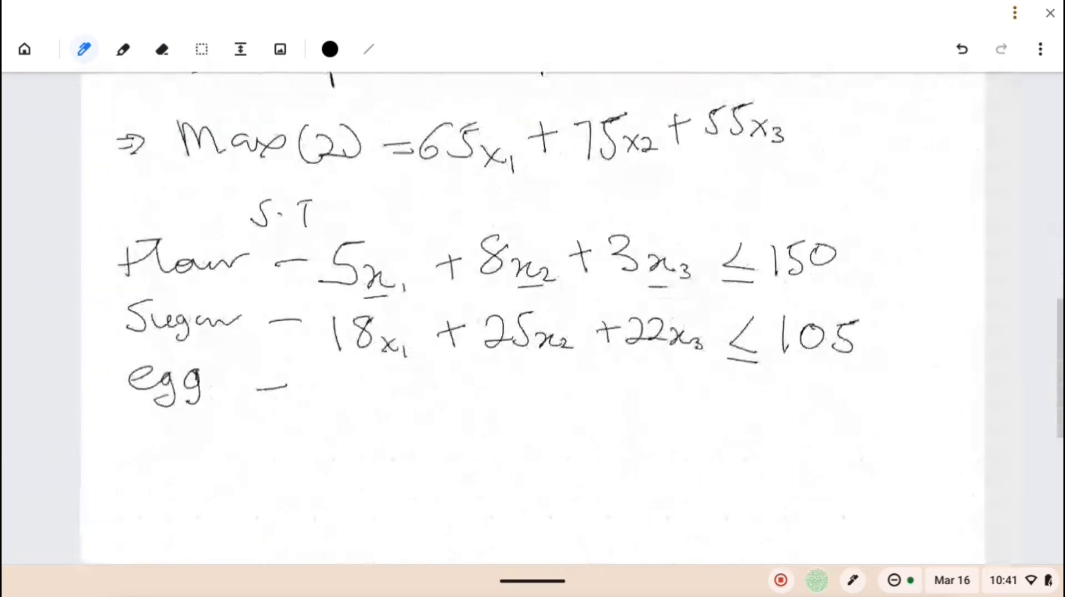
mouse_move(365, 378)
mouse_down()
mouse_move(357, 388)
mouse_move(395, 417)
mouse_up()
drag(399, 410, 401, 418)
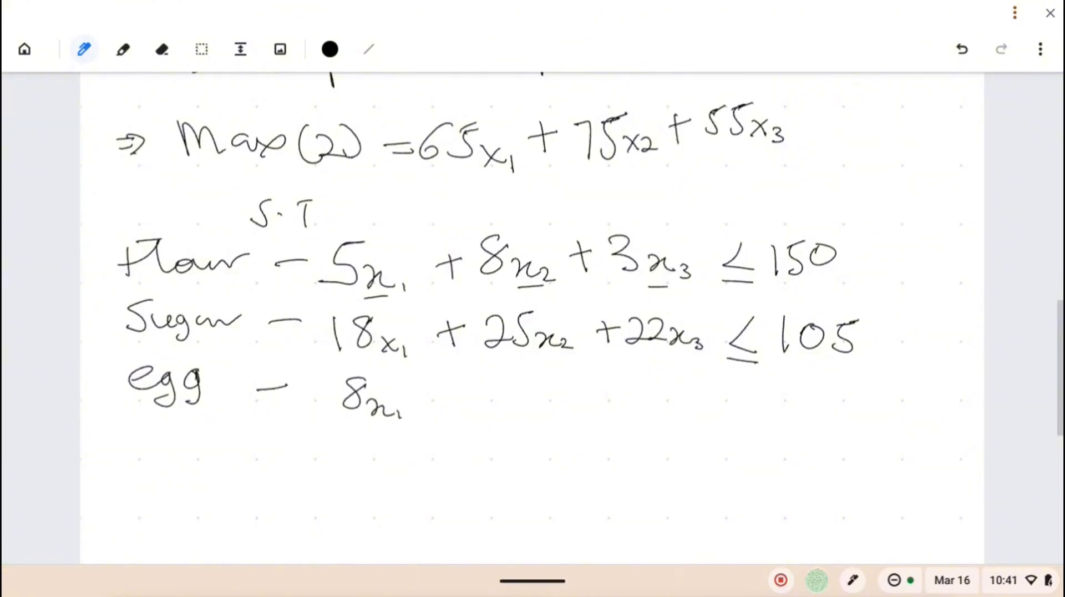
mouse_move(449, 387)
mouse_down()
mouse_move(454, 411)
mouse_move(469, 390)
mouse_move(491, 407)
mouse_move(519, 376)
mouse_move(490, 411)
mouse_move(516, 396)
mouse_move(549, 411)
mouse_move(605, 409)
mouse_up()
drag(595, 399, 658, 378)
mouse_move(637, 383)
mouse_down()
mouse_move(635, 410)
mouse_move(698, 420)
mouse_up()
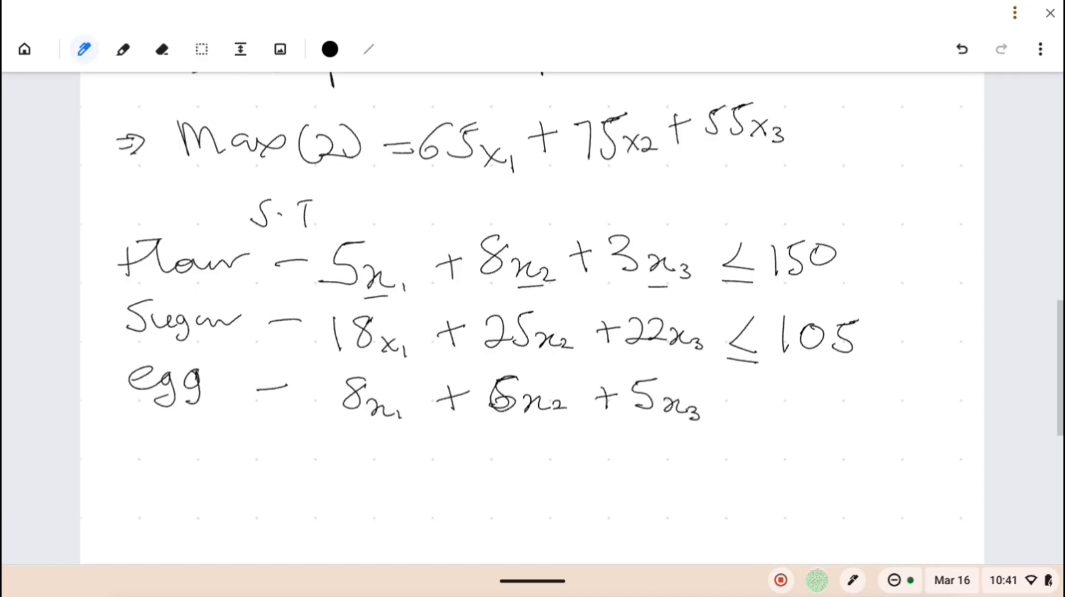
drag(745, 391, 751, 417)
drag(729, 422, 753, 423)
Step: Underline "3 dozen" in the circled limits and write 12×3 beside it
scroll(533, 319, up, 6)
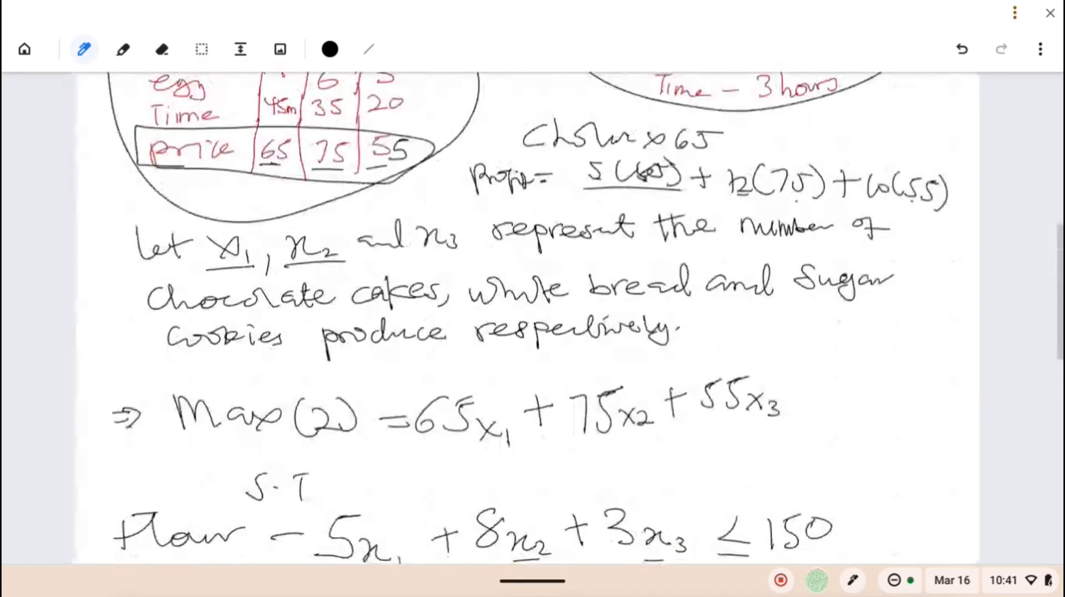
scroll(532, 319, up, 2)
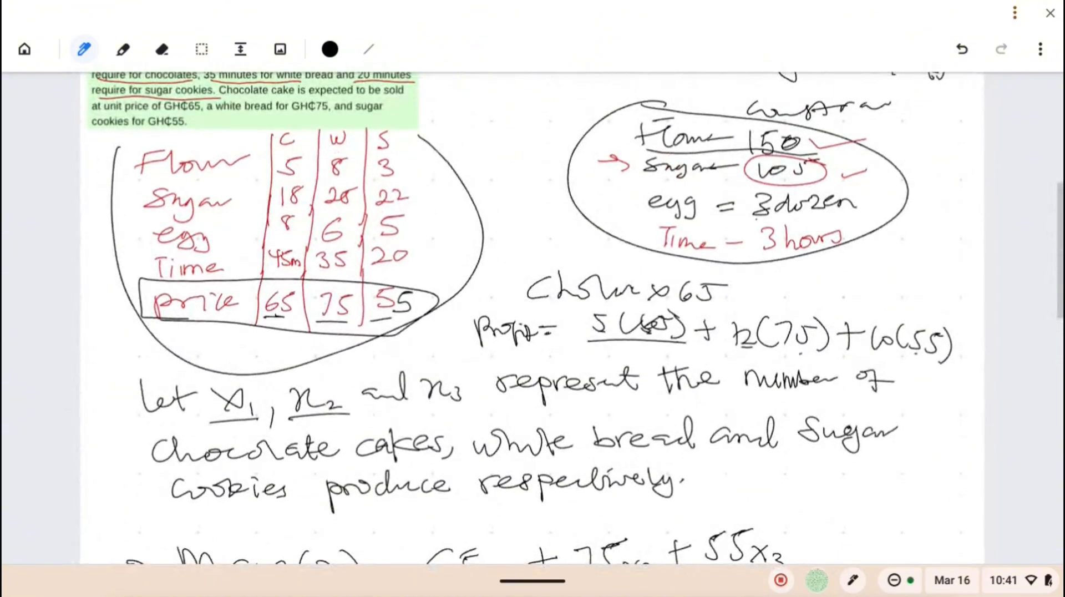
drag(755, 218, 862, 212)
drag(921, 197, 923, 218)
mouse_move(930, 200)
mouse_down()
mouse_move(938, 213)
mouse_move(967, 210)
mouse_move(940, 216)
mouse_move(972, 219)
mouse_up()
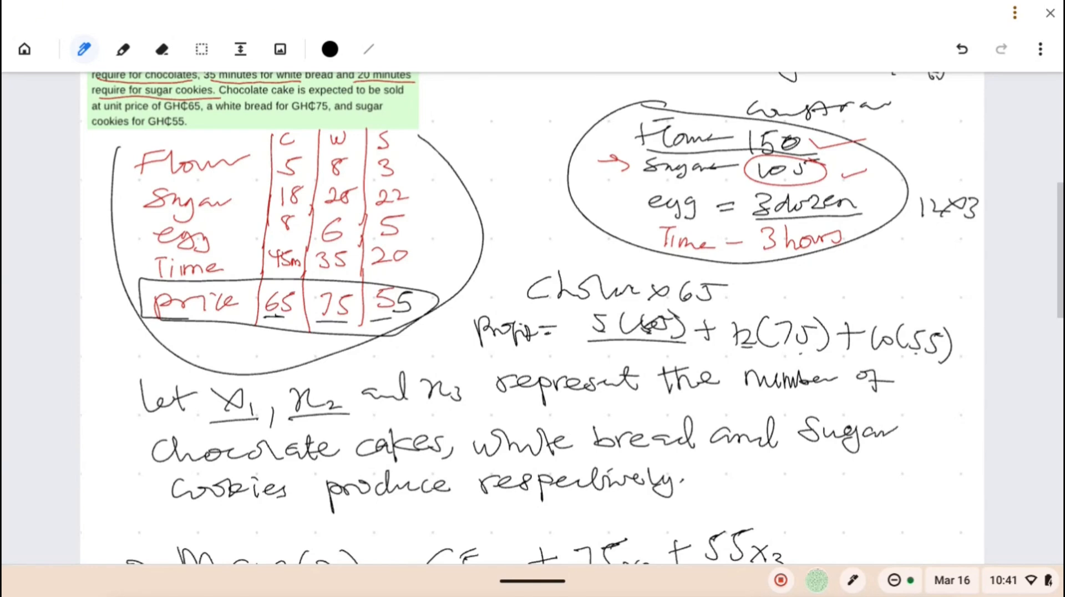
Step: Complete the egg constraint with the limit 36 after the ≤ sign
scroll(532, 319, down, 5)
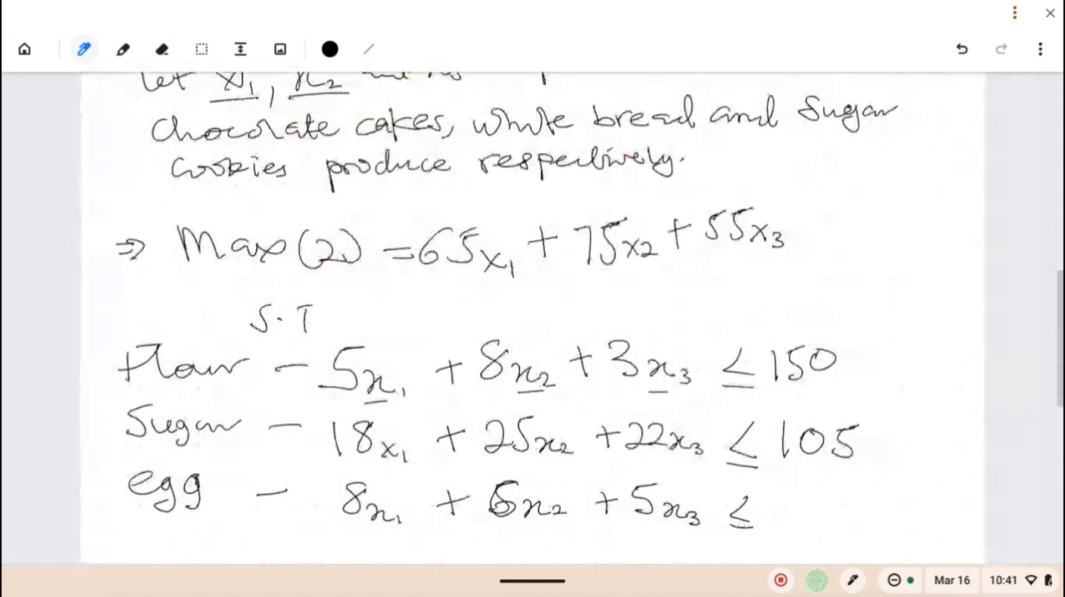
scroll(533, 319, down, 2)
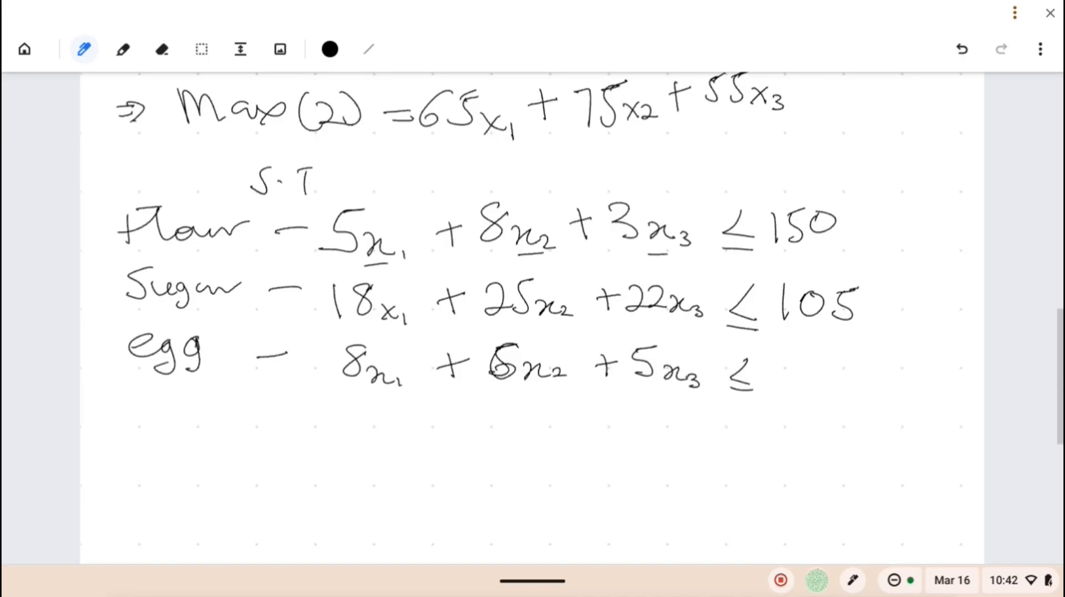
drag(787, 358, 788, 388)
mouse_move(831, 355)
mouse_down()
mouse_move(825, 387)
mouse_move(816, 375)
mouse_up()
Step: Put a check mark at the end of the Time row in the requirements table
scroll(532, 316, up, 6)
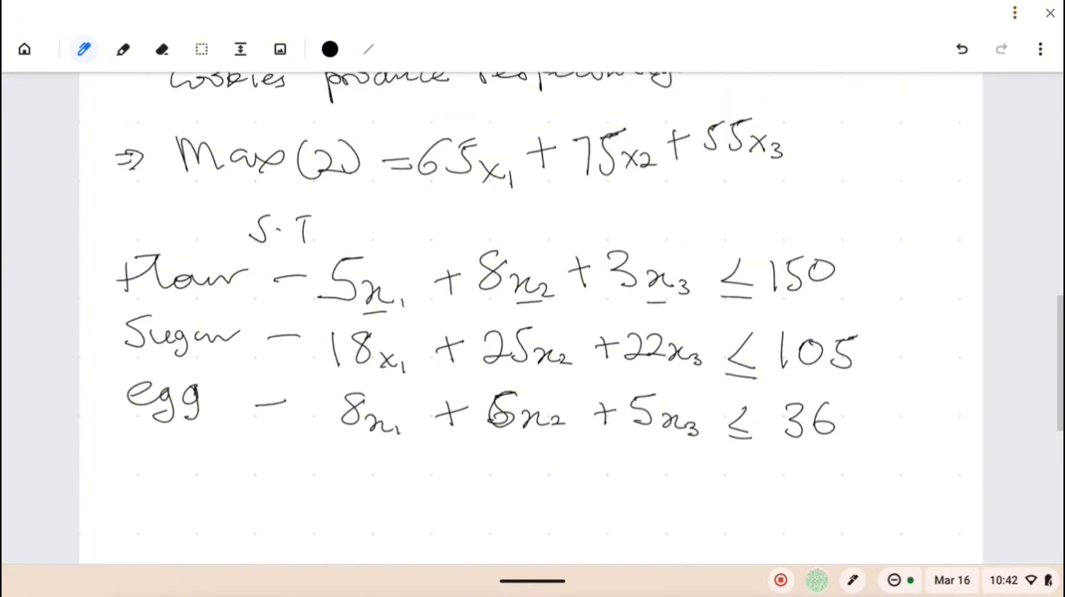
scroll(532, 316, up, 2)
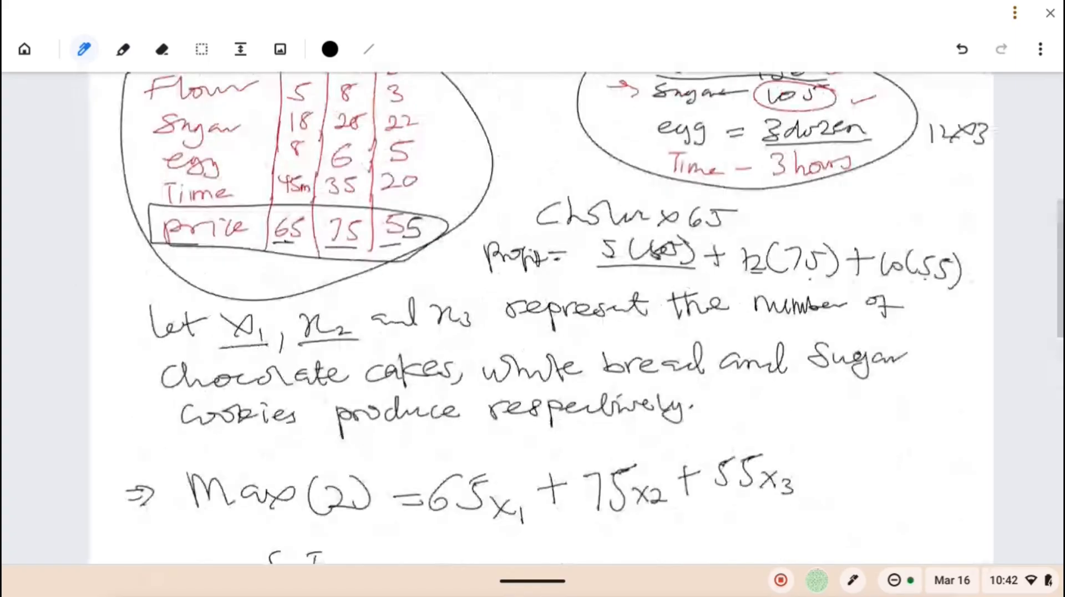
drag(427, 182, 451, 178)
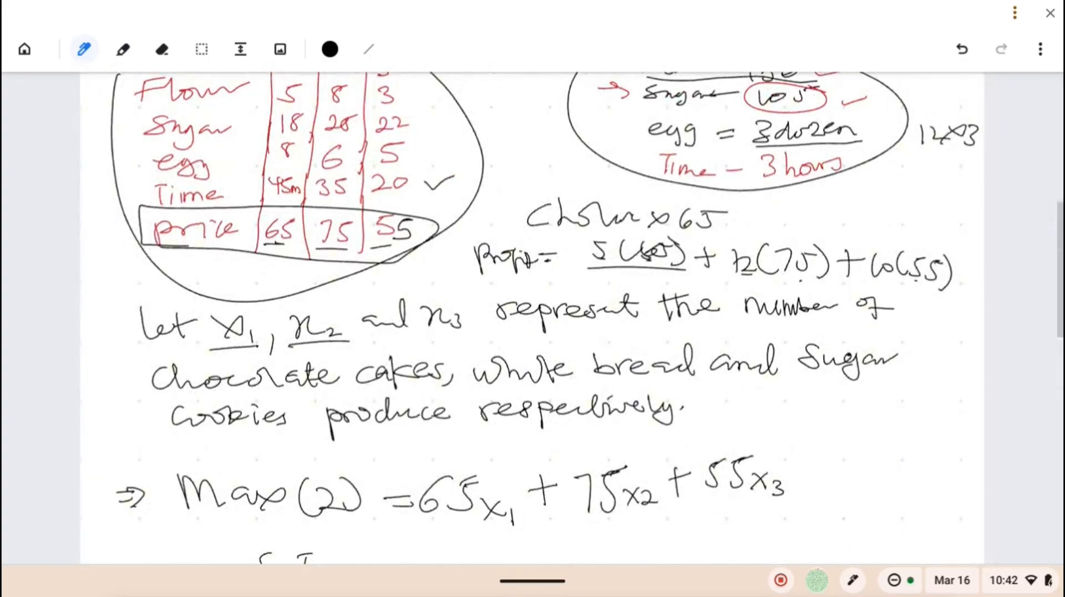
Step: Write the label Time followed by a dash beneath the egg constraint
scroll(532, 316, down, 8)
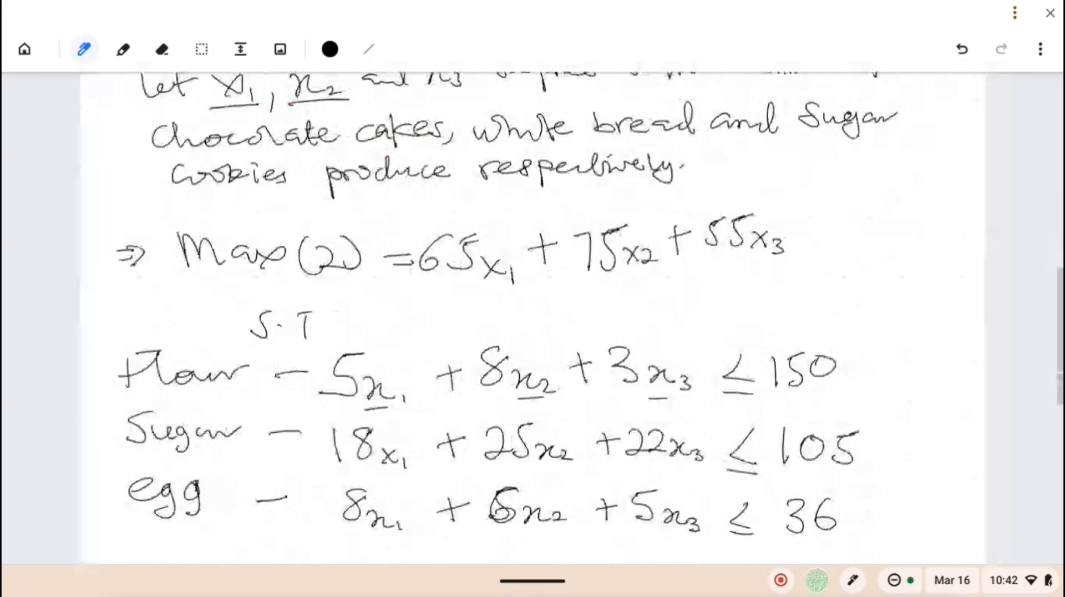
drag(132, 330, 130, 355)
mouse_move(146, 344)
mouse_down()
mouse_move(152, 366)
mouse_move(204, 356)
mouse_move(129, 363)
mouse_up()
drag(147, 331, 149, 336)
drag(242, 356, 272, 350)
scroll(532, 318, up, 4)
scroll(533, 318, up, 5)
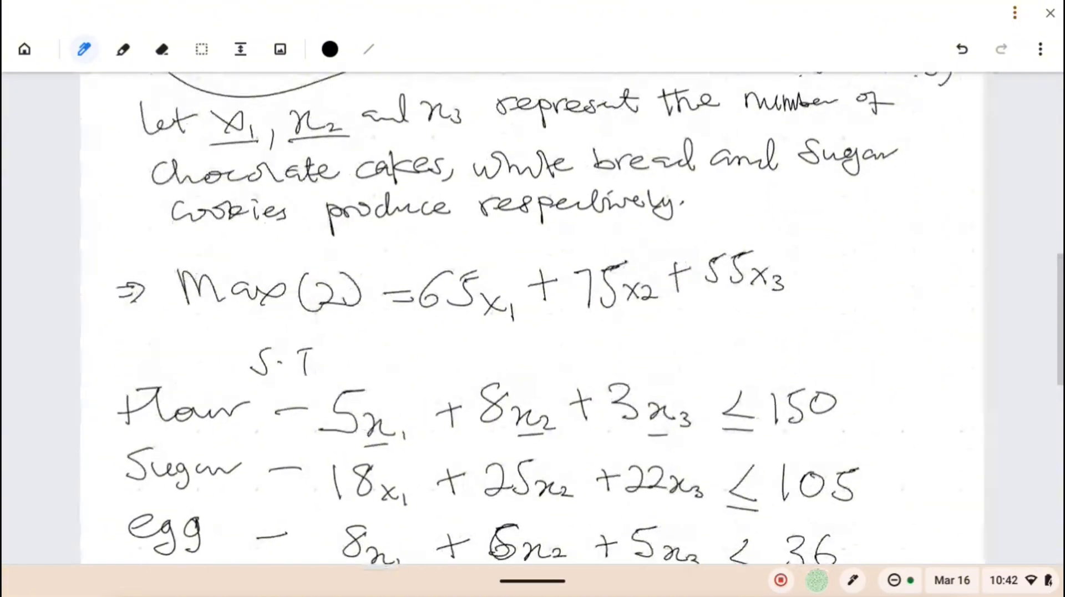
scroll(532, 318, right, 1)
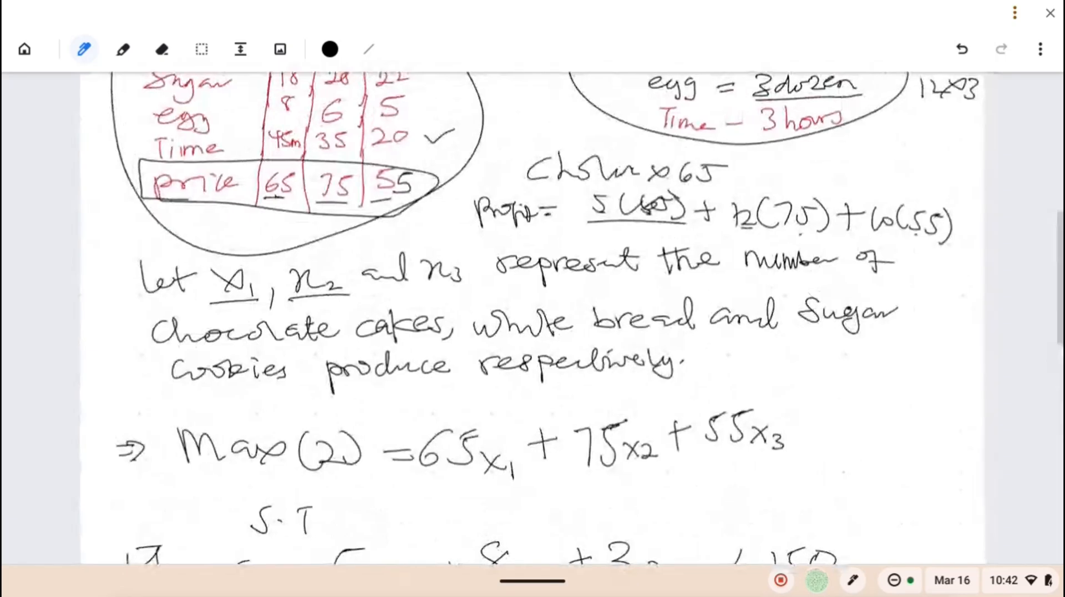
scroll(533, 318, down, 6)
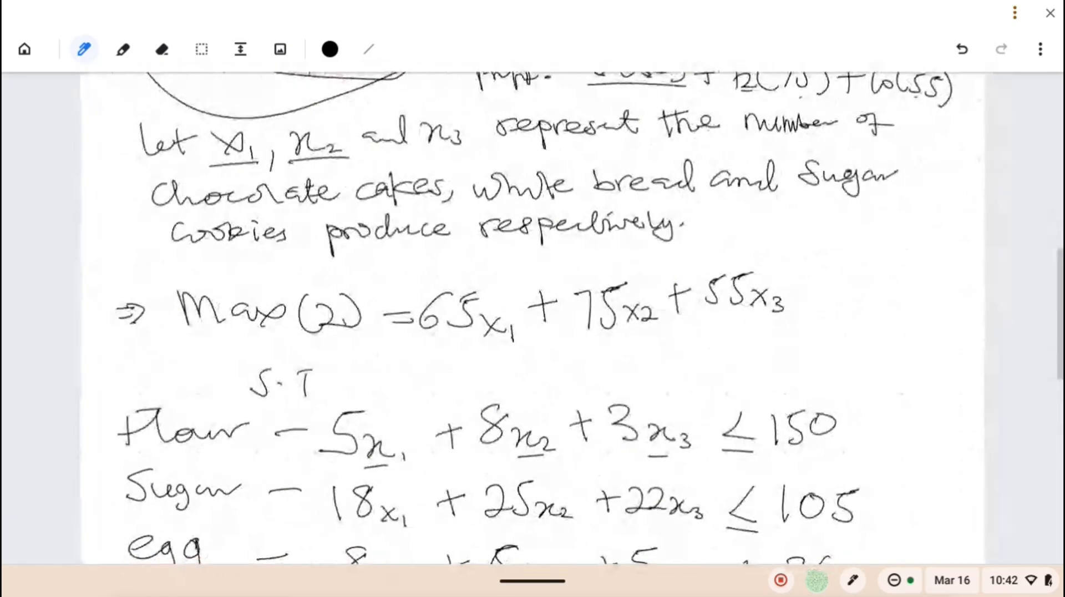
scroll(533, 318, down, 1)
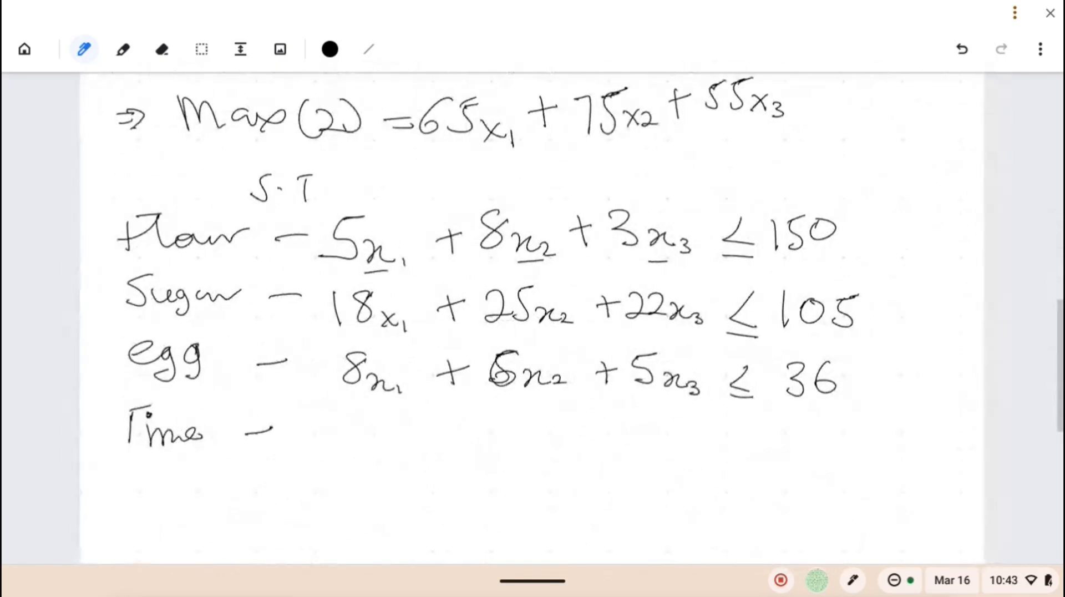
Step: Draft the time constraint after its label with an x1 term, + 20x2 and another plus sign
drag(328, 417, 325, 444)
mouse_move(383, 411)
mouse_down()
mouse_move(358, 414)
mouse_move(355, 440)
mouse_move(400, 446)
mouse_up()
drag(456, 414, 458, 438)
mouse_move(443, 428)
mouse_down()
mouse_move(528, 439)
mouse_move(539, 430)
mouse_move(582, 448)
mouse_up()
drag(622, 410, 624, 441)
drag(609, 428, 640, 426)
Step: Check the Time row in the requirements table and replace the time constraint's x1 coefficient with 45
scroll(532, 316, up, 6)
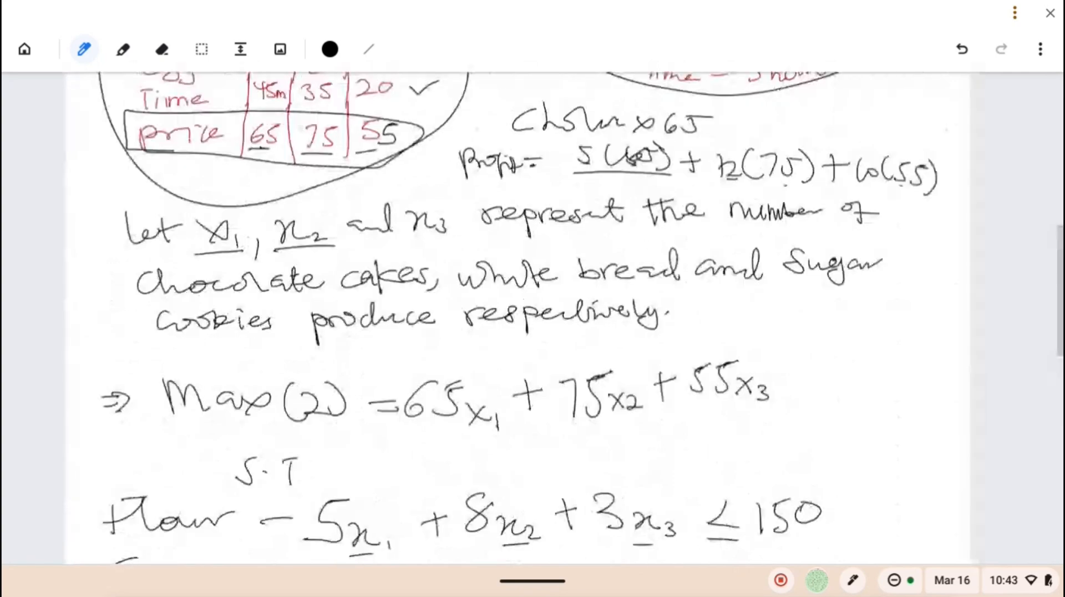
scroll(532, 316, down, 1)
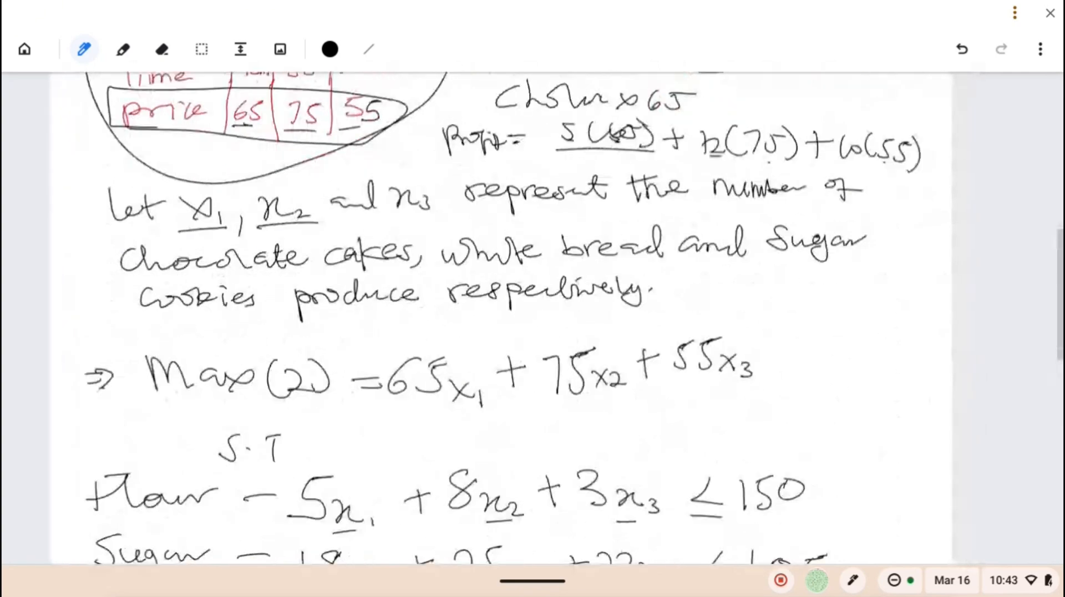
scroll(532, 316, up, 1)
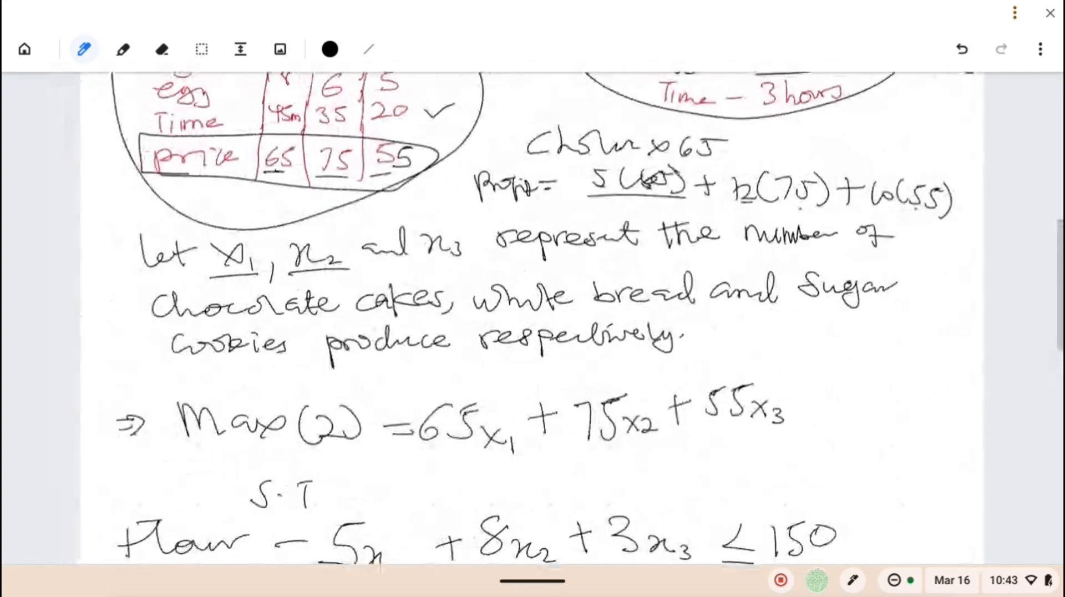
scroll(533, 316, down, 5)
click(162, 49)
drag(327, 490, 382, 494)
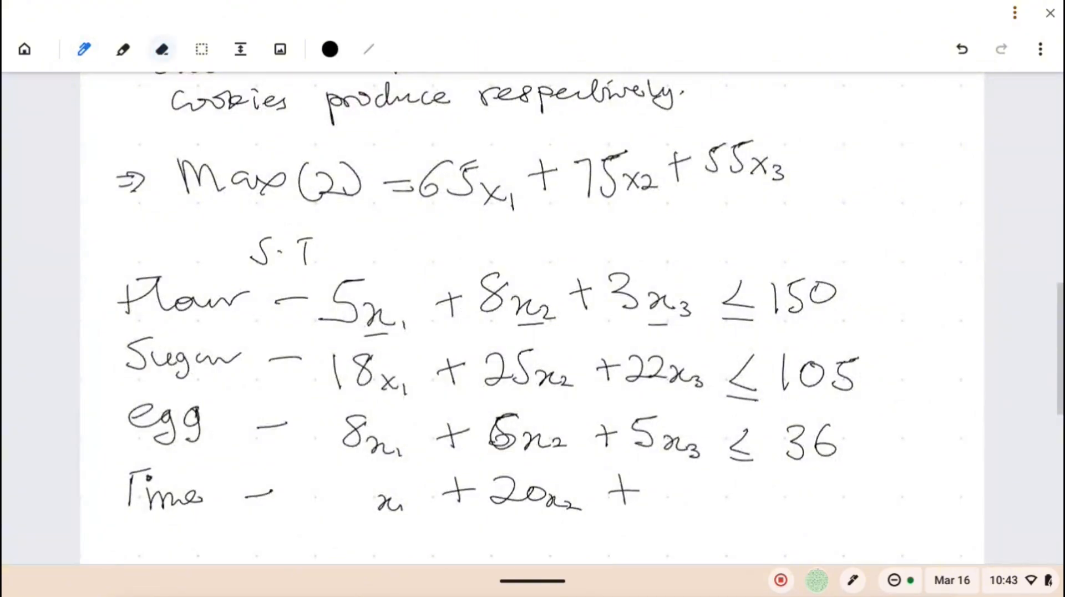
click(84, 49)
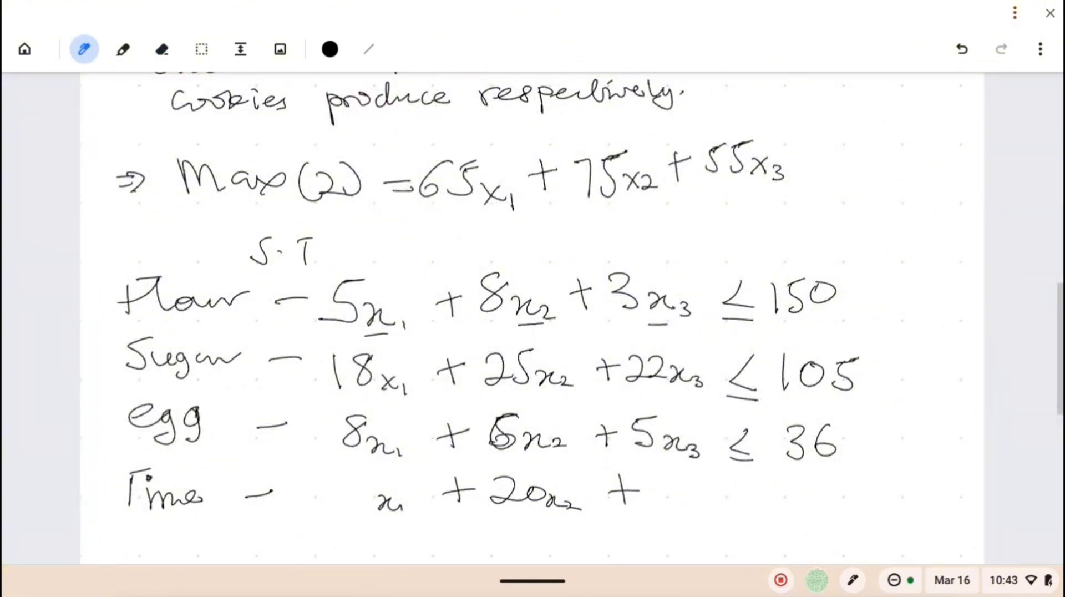
mouse_move(330, 478)
mouse_down()
mouse_move(326, 496)
mouse_move(343, 480)
mouse_move(342, 513)
mouse_up()
drag(366, 475, 347, 509)
Step: Replace the time constraint's x2 coefficient with 35 and add 20x3 as the third term
click(162, 50)
mouse_move(491, 488)
mouse_down()
mouse_move(546, 496)
mouse_move(510, 491)
mouse_move(492, 509)
mouse_move(536, 484)
mouse_move(507, 510)
mouse_up()
click(84, 49)
mouse_move(657, 485)
mouse_down()
mouse_move(681, 504)
mouse_move(685, 490)
mouse_move(719, 501)
mouse_up()
drag(721, 505, 724, 519)
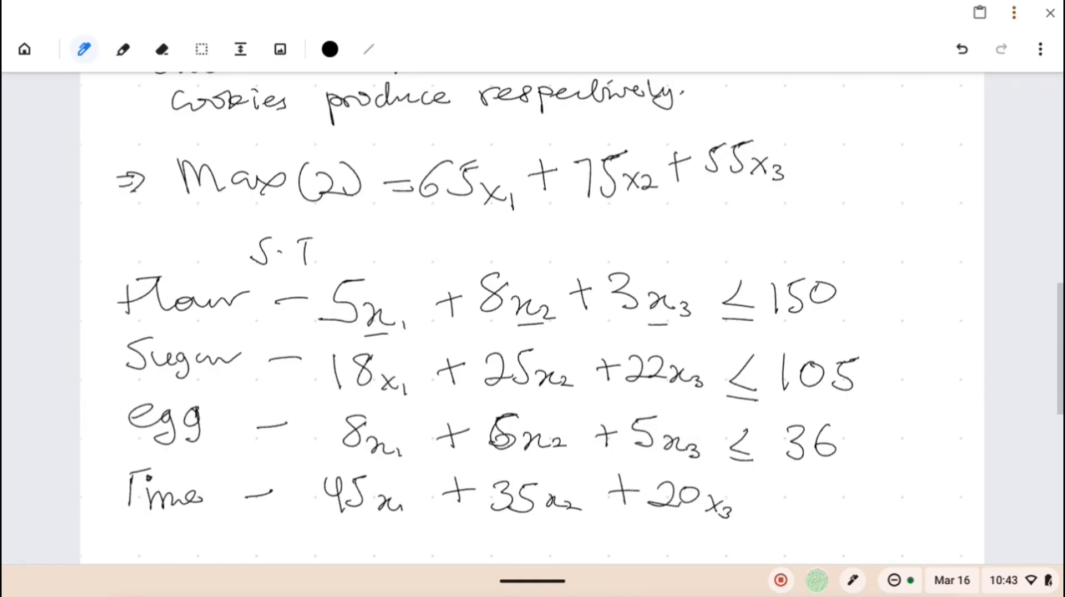
Step: Underline the three times in the table and the 3 hours limit, and write 3 × 60 beneath that limit
scroll(532, 319, up, 7)
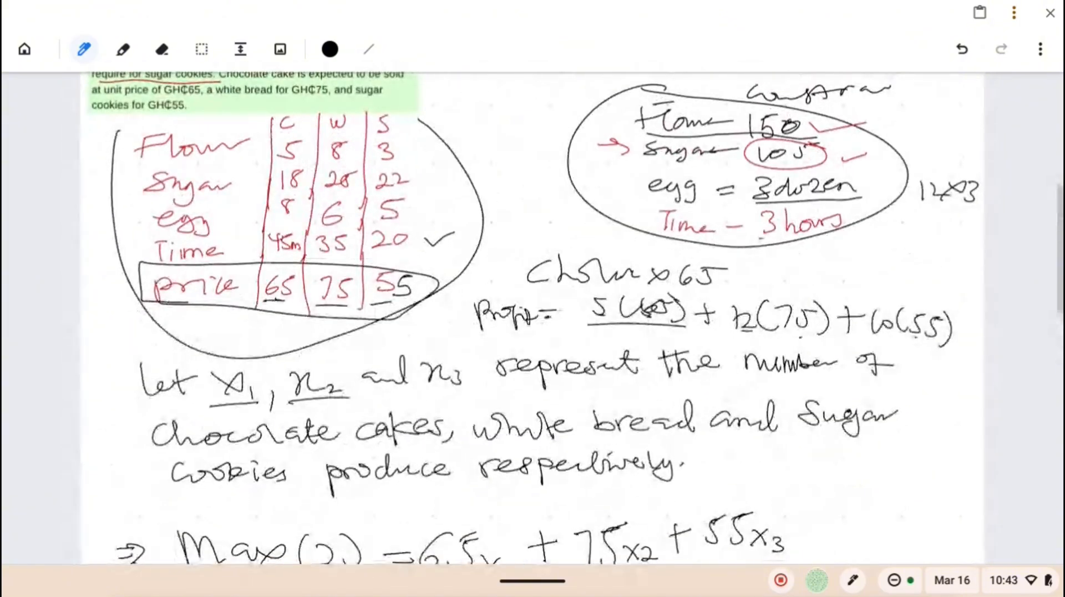
drag(285, 253, 410, 248)
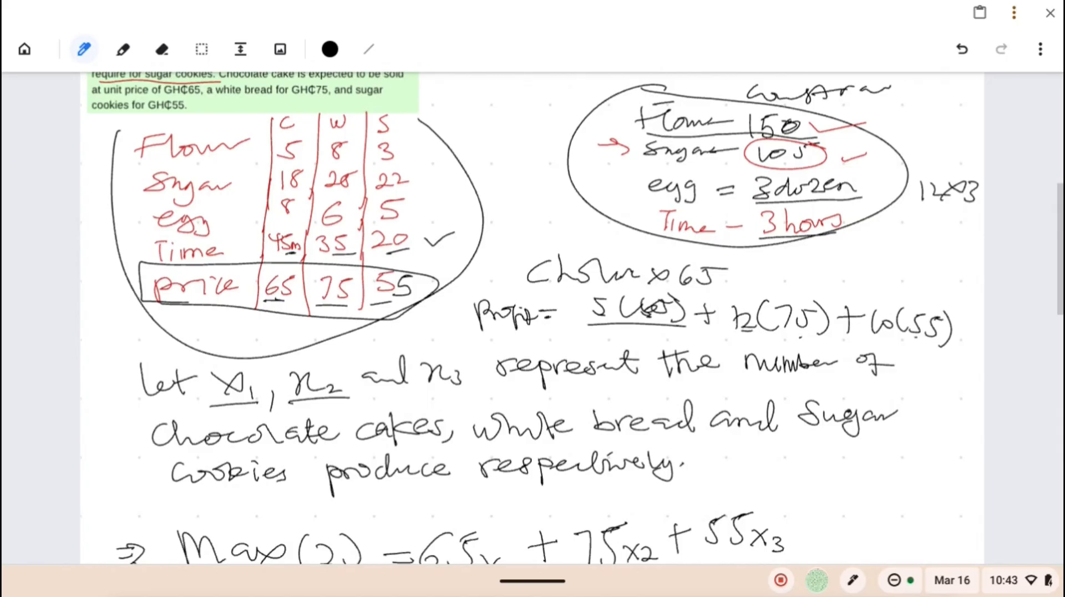
mouse_move(796, 233)
mouse_down()
mouse_move(834, 231)
mouse_move(805, 271)
mouse_move(856, 267)
mouse_up()
drag(856, 249, 835, 267)
mouse_move(887, 244)
mouse_down()
mouse_move(885, 266)
mouse_move(875, 258)
mouse_up()
drag(905, 247, 904, 248)
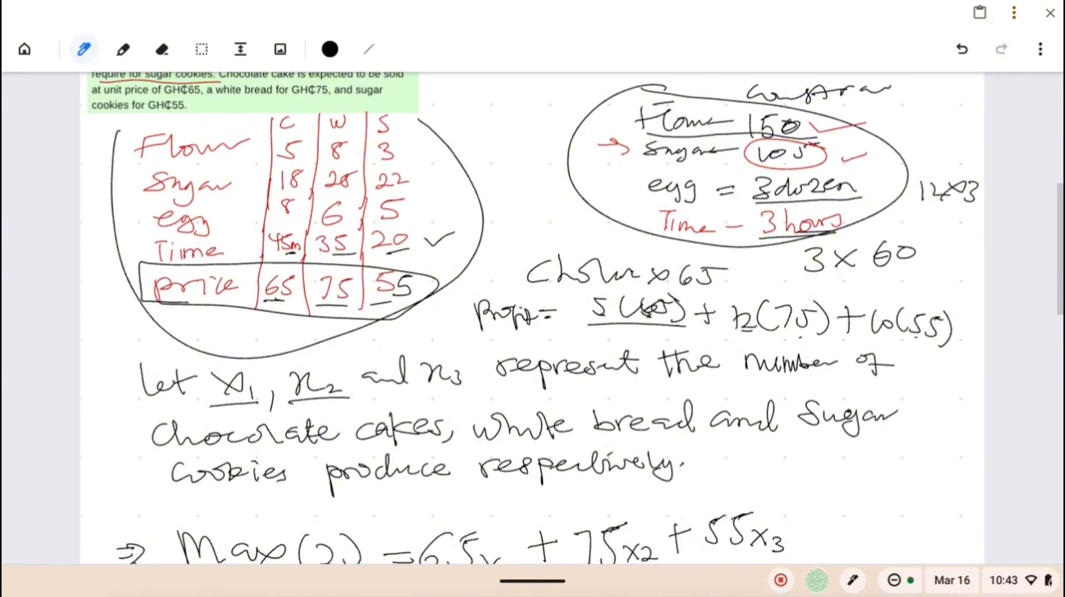
Step: Complete the time constraint with a ≤ sign and the limit 180
scroll(532, 316, down, 10)
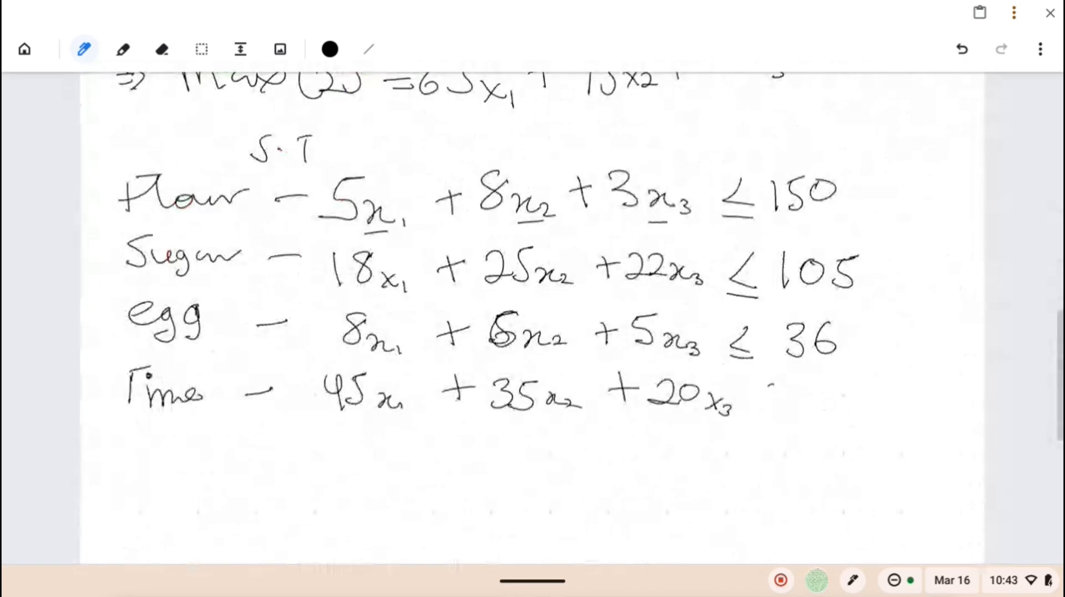
drag(770, 383, 775, 423)
drag(808, 385, 807, 423)
drag(841, 389, 844, 395)
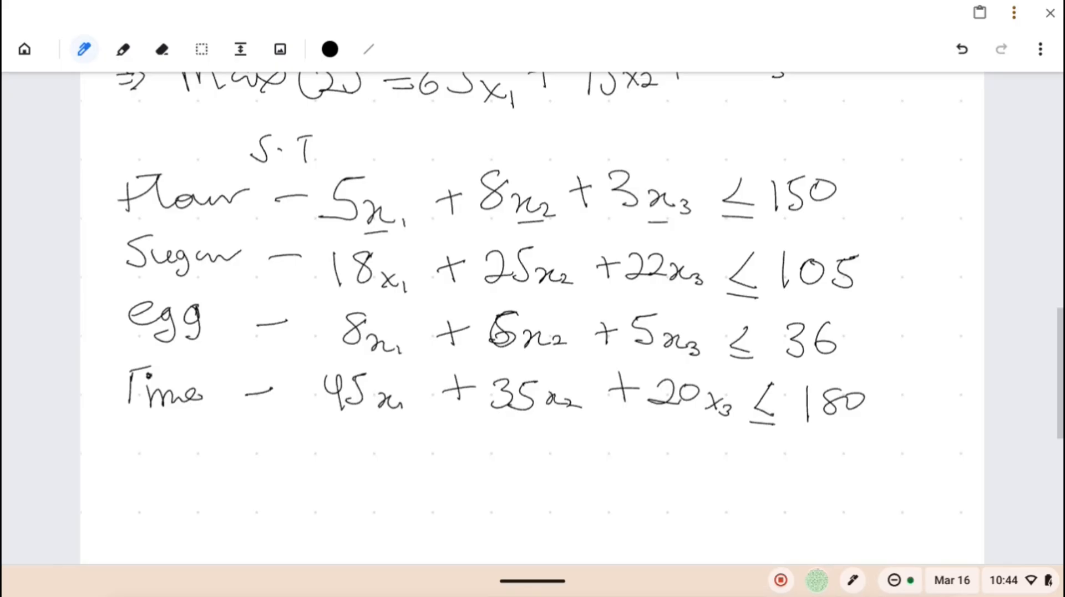
Step: Write the non-negativity condition x1, x2, x3 ≥ 0, with its label, beneath the time constraint
scroll(532, 316, up, 5)
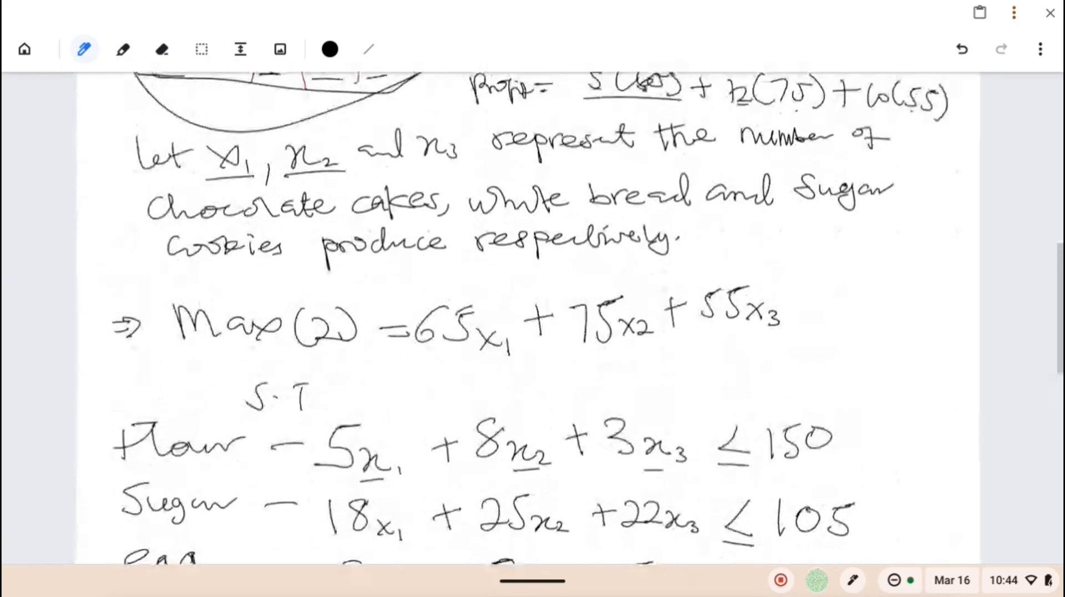
scroll(533, 316, down, 7)
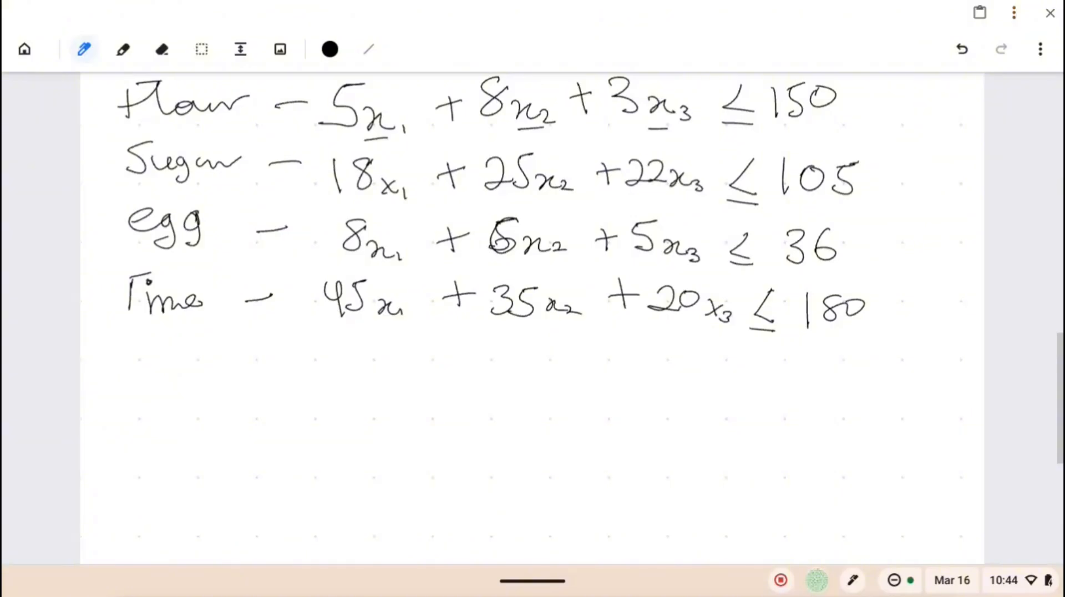
mouse_move(167, 357)
mouse_down()
mouse_move(188, 389)
mouse_move(254, 377)
mouse_up()
mouse_move(270, 369)
mouse_down()
mouse_move(270, 387)
mouse_move(309, 383)
mouse_up()
mouse_move(324, 372)
mouse_down()
mouse_move(312, 379)
mouse_move(321, 395)
mouse_up()
mouse_move(333, 381)
mouse_down()
mouse_move(338, 369)
mouse_move(369, 384)
mouse_up()
mouse_move(360, 371)
mouse_down()
mouse_move(409, 360)
mouse_move(422, 370)
mouse_up()
mouse_move(426, 356)
mouse_down()
mouse_move(431, 382)
mouse_move(487, 364)
mouse_move(592, 393)
mouse_up()
mouse_move(622, 361)
mouse_down()
mouse_move(633, 383)
mouse_move(652, 380)
mouse_up()
drag(657, 372, 683, 392)
mouse_move(705, 358)
mouse_down()
mouse_move(713, 378)
mouse_move(739, 385)
mouse_move(835, 353)
mouse_up()
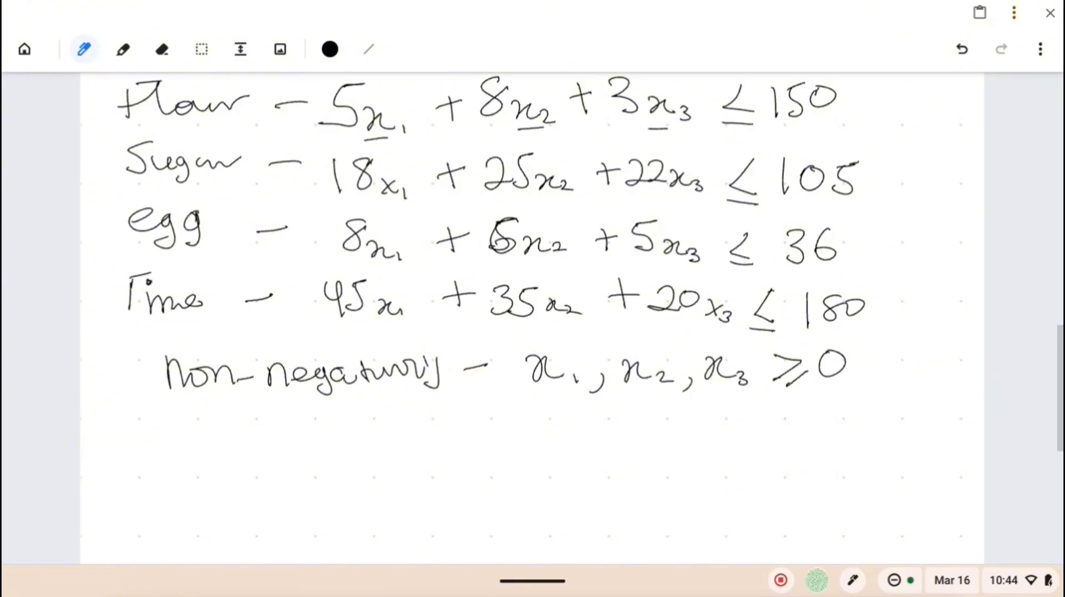
Step: Put a dark red check mark after the objective function and bracket the constraints from the flour limit down to the non-negativity condition
scroll(533, 317, up, 5)
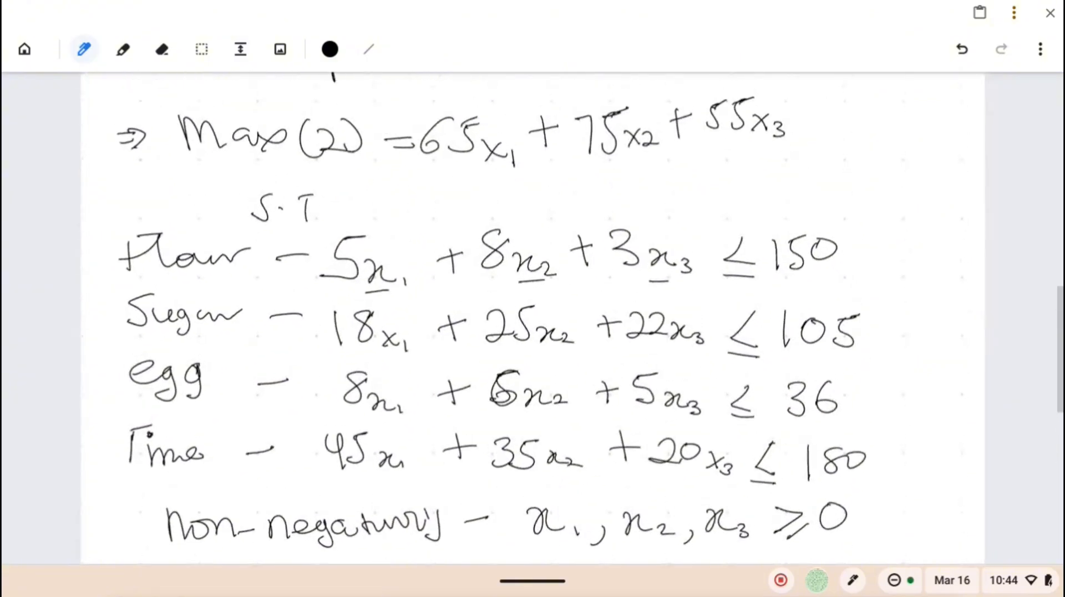
scroll(533, 318, up, 1)
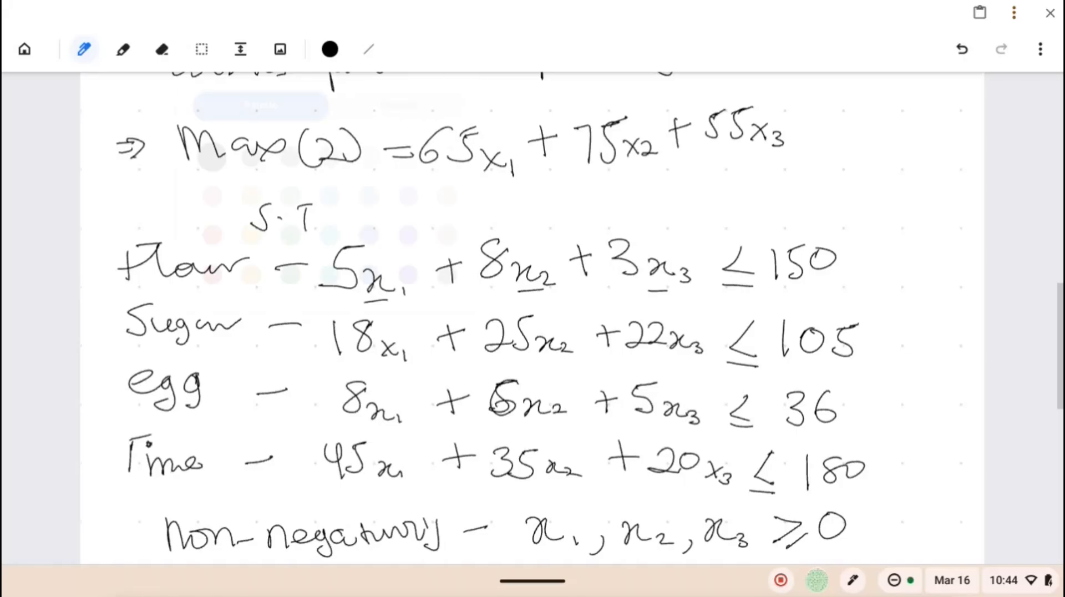
click(330, 49)
click(211, 273)
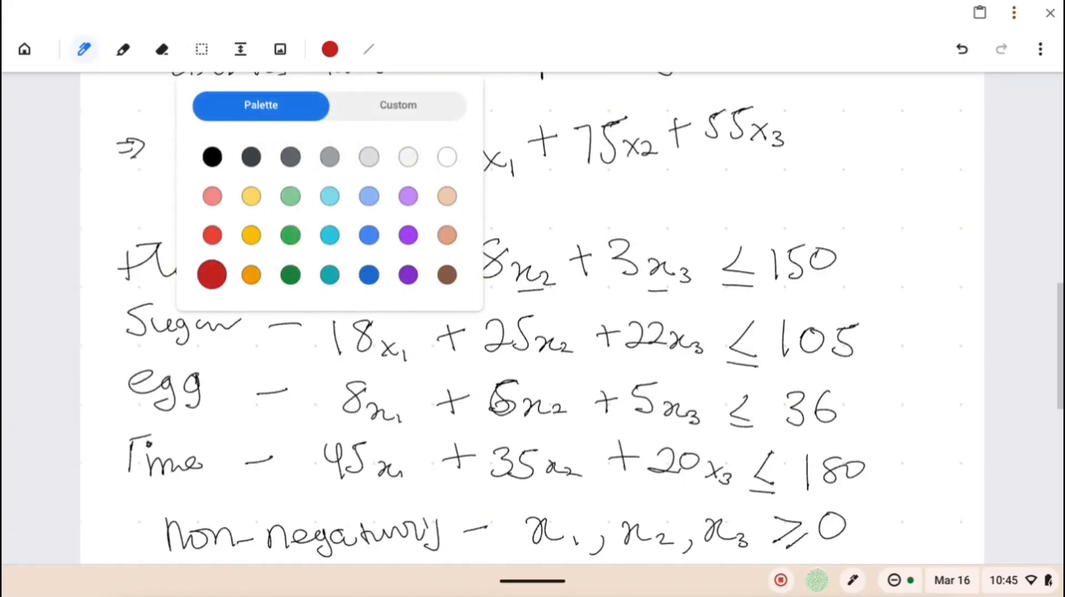
key(Escape)
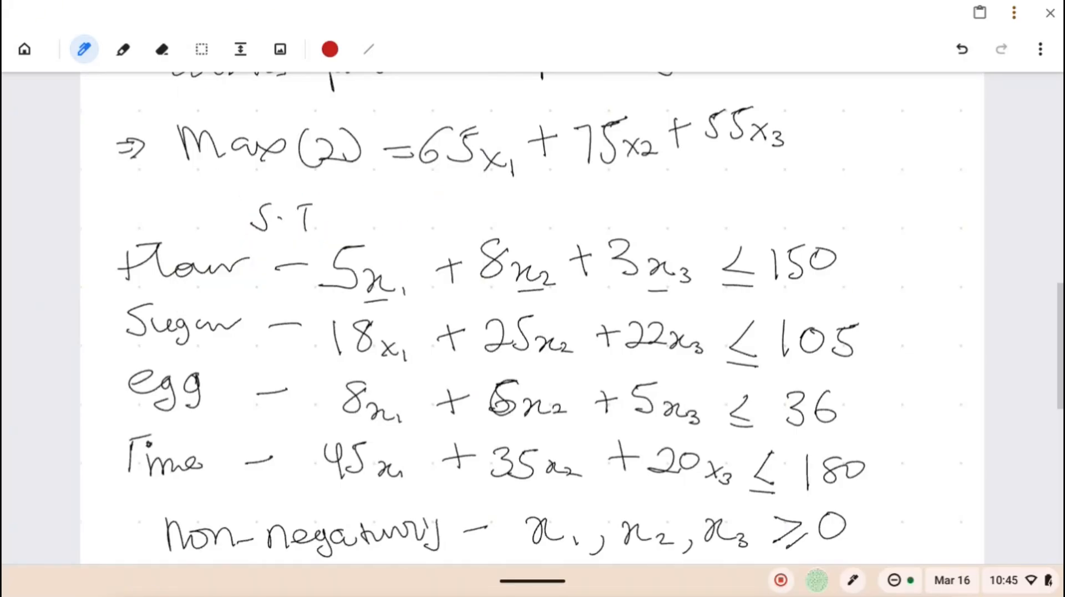
drag(813, 125, 868, 110)
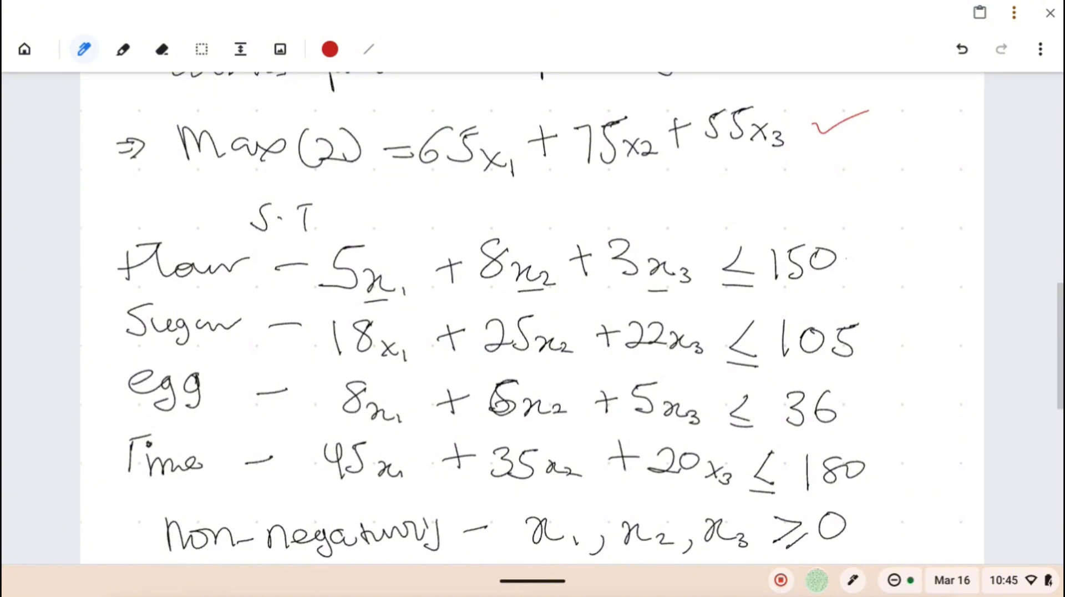
mouse_move(846, 257)
mouse_down()
mouse_move(890, 496)
mouse_move(866, 531)
mouse_move(957, 515)
mouse_up()
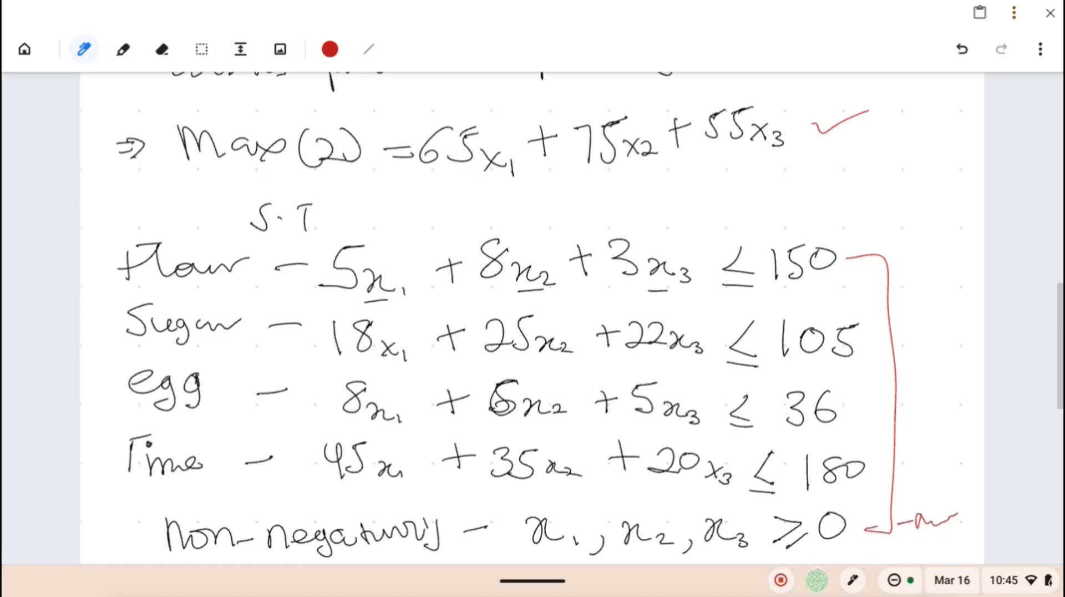
right_click(949, 427)
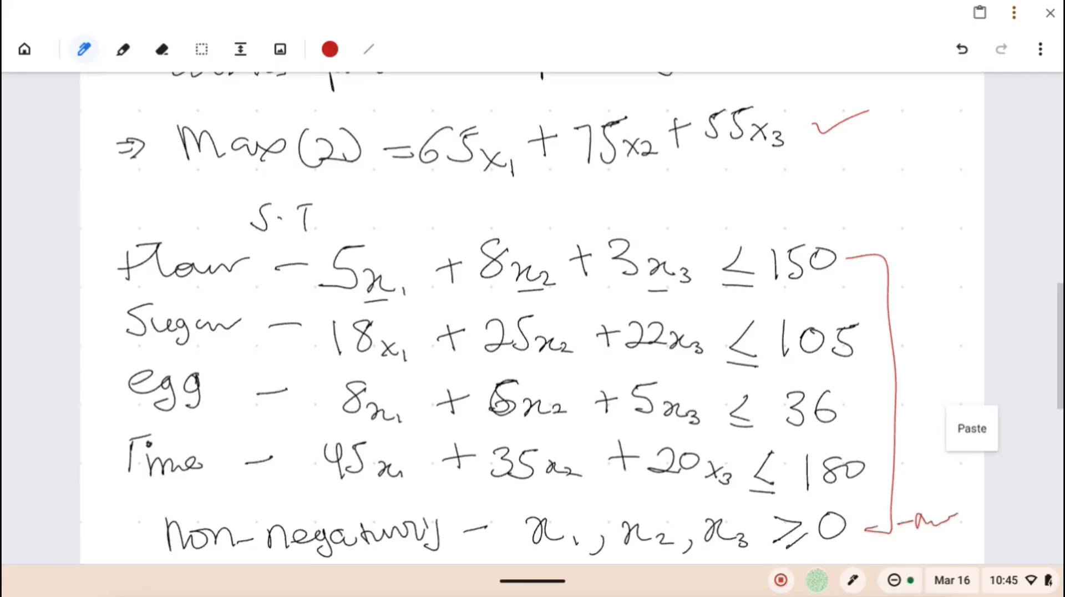
Step: Underline 65 and the Max label in the objective function in red, and mark its x1 with an arrow to Q
mouse_move(423, 175)
mouse_down()
mouse_move(460, 170)
mouse_move(497, 199)
mouse_move(506, 189)
mouse_move(492, 219)
mouse_move(515, 220)
mouse_up()
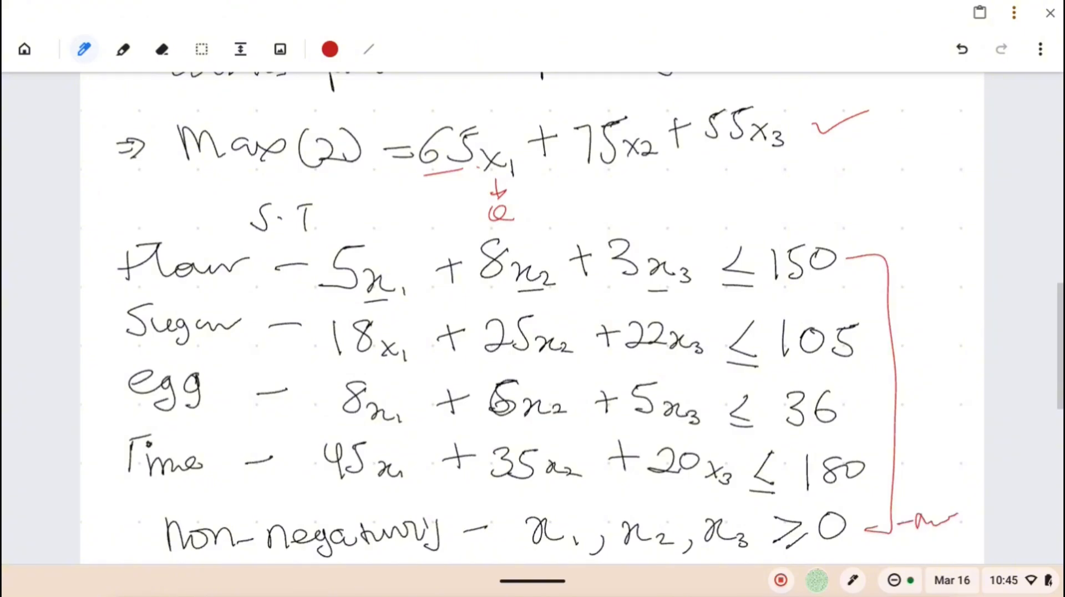
drag(185, 180, 339, 168)
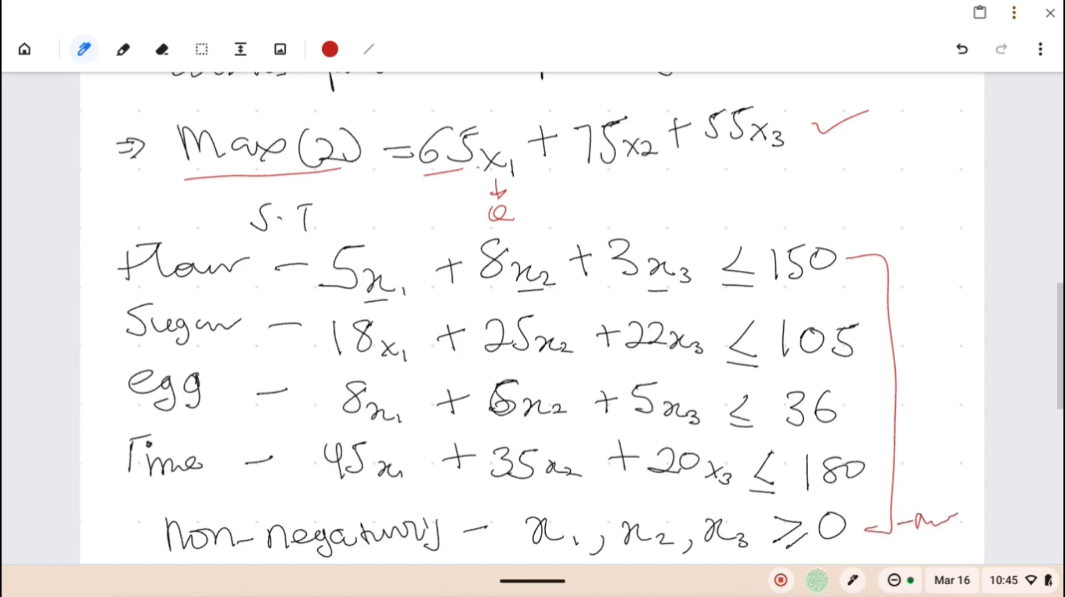
Step: Mark x1 in the flour constraint with an arrow to Q and add a small mark above its coefficient 5
mouse_move(387, 265)
mouse_down()
mouse_move(399, 250)
mouse_move(399, 258)
mouse_up()
mouse_move(416, 235)
mouse_down()
mouse_move(410, 250)
mouse_move(425, 241)
mouse_up()
drag(355, 226, 368, 238)
Step: Write Profit branching into price and Quant beneath the objective function's end, and underline its 65 and x1
mouse_move(860, 164)
mouse_down()
mouse_move(874, 144)
mouse_move(921, 145)
mouse_up()
mouse_move(858, 177)
mouse_down()
mouse_move(881, 184)
mouse_move(915, 173)
mouse_up()
mouse_move(841, 155)
mouse_down()
mouse_move(833, 161)
mouse_move(842, 177)
mouse_up()
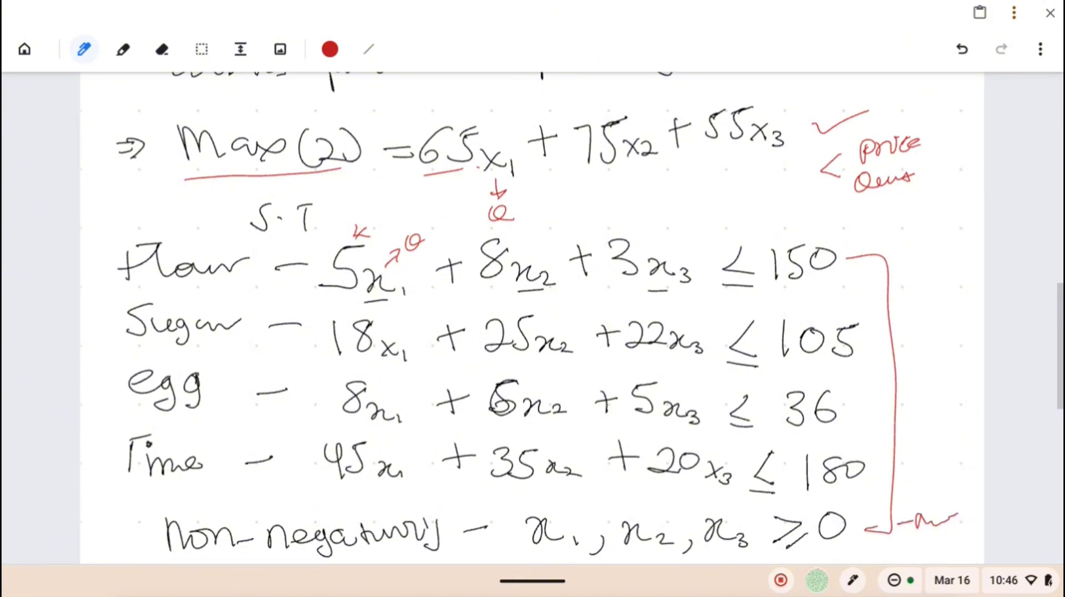
mouse_move(732, 197)
mouse_down()
mouse_move(742, 176)
mouse_move(750, 193)
mouse_move(802, 171)
mouse_up()
mouse_move(426, 180)
mouse_down()
mouse_move(465, 164)
mouse_move(521, 169)
mouse_up()
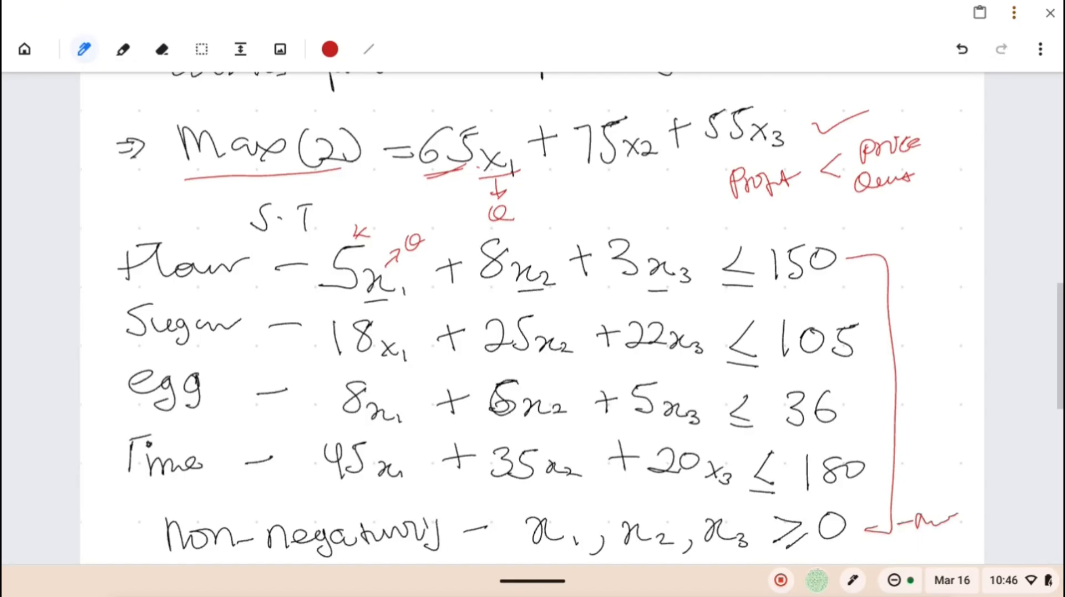
Step: Point a red arrow at the flour constraint, underline its x1 and circle the coefficients 5, 8 and 3
mouse_move(96, 281)
mouse_down()
mouse_move(118, 274)
mouse_move(110, 287)
mouse_up()
mouse_move(355, 305)
mouse_down()
mouse_move(400, 299)
mouse_move(384, 303)
mouse_up()
mouse_move(361, 234)
mouse_down()
mouse_move(317, 247)
mouse_move(376, 268)
mouse_move(347, 232)
mouse_up()
mouse_move(501, 233)
mouse_down()
mouse_move(484, 289)
mouse_move(503, 232)
mouse_up()
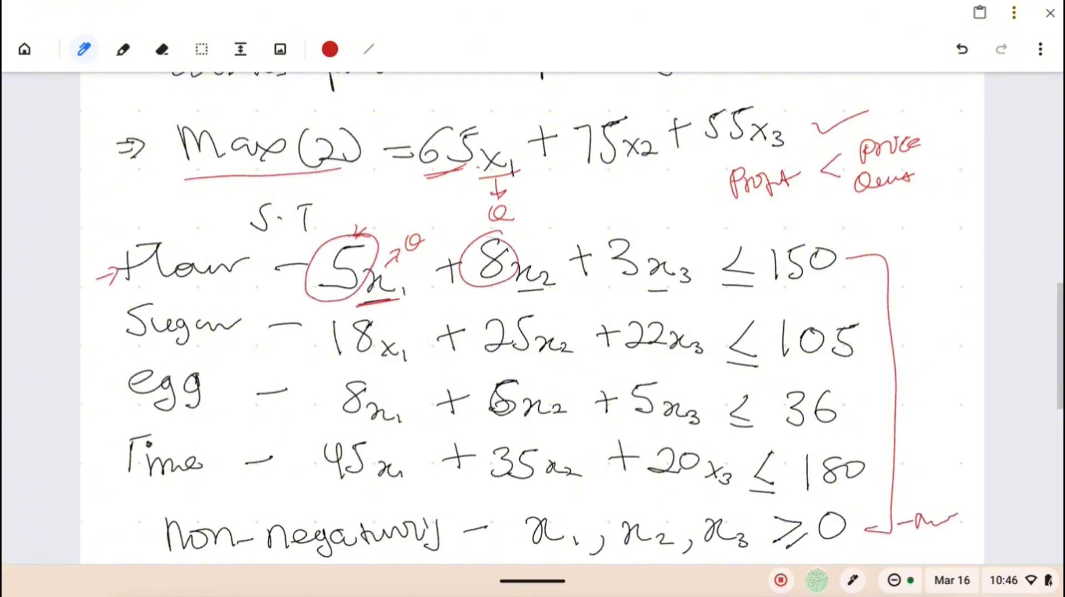
drag(622, 227, 617, 229)
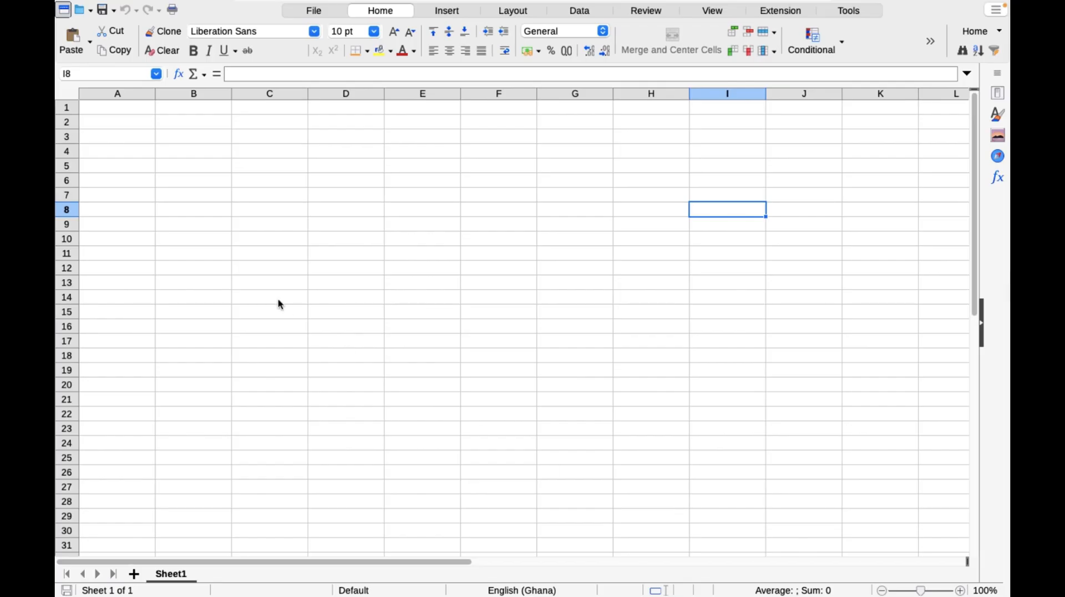
Step: Enter the product headings CHOCOLATE CAKES, WHITE BREAD and SUGAR COOKIES in cells B1 to D1
click(189, 111)
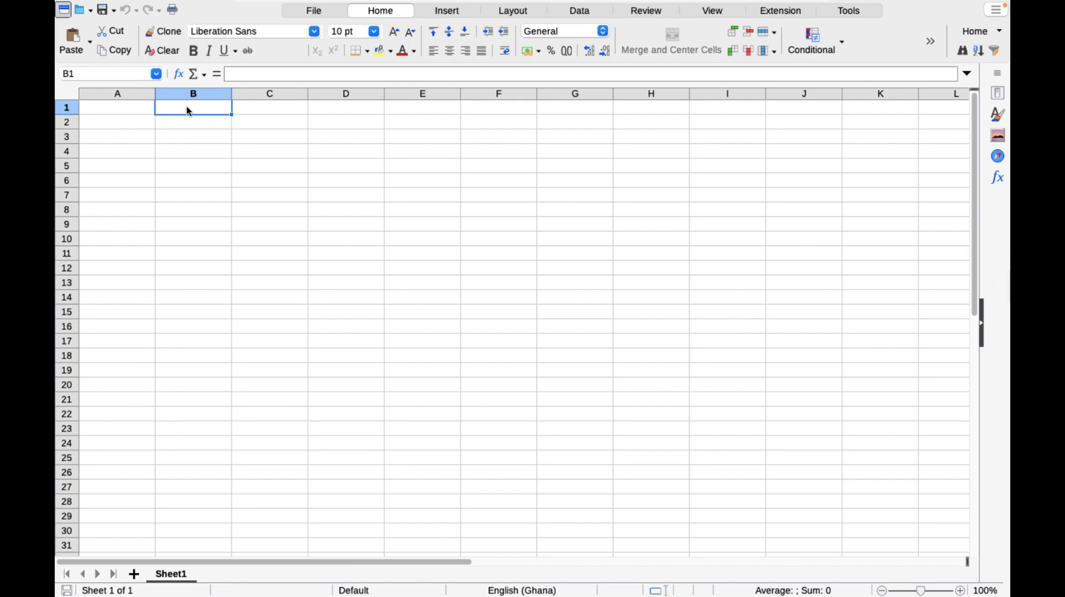
text(CHO)
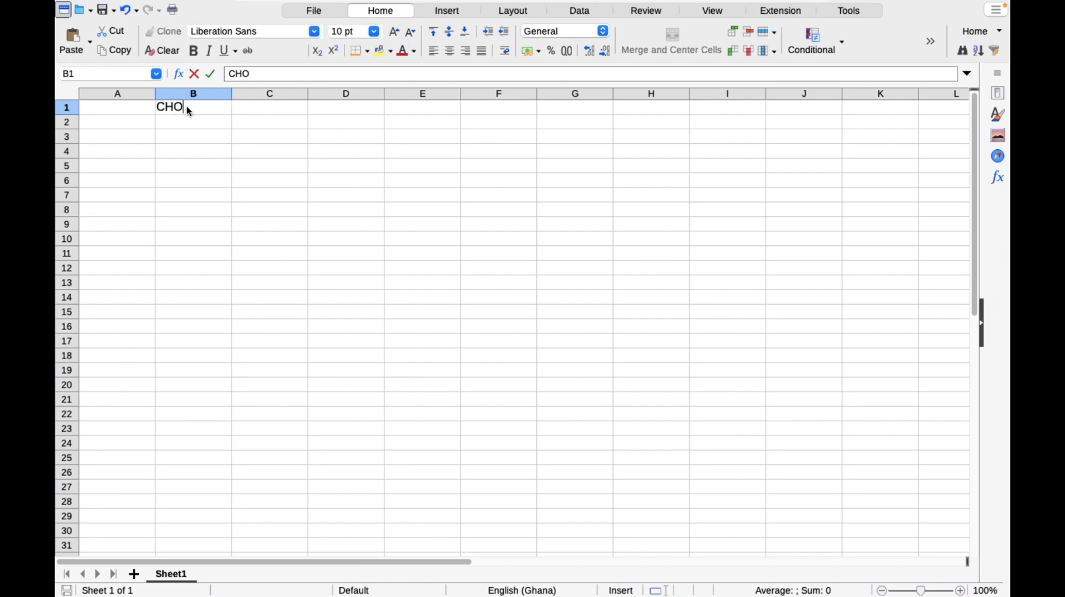
text(COLATE CAKE)
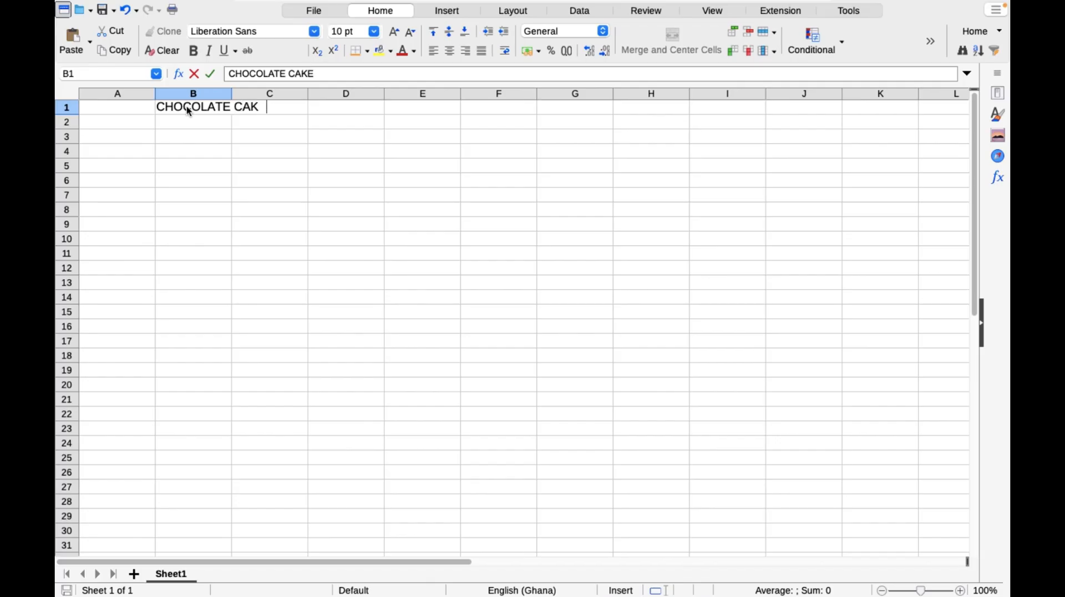
text(S)
key(Tab)
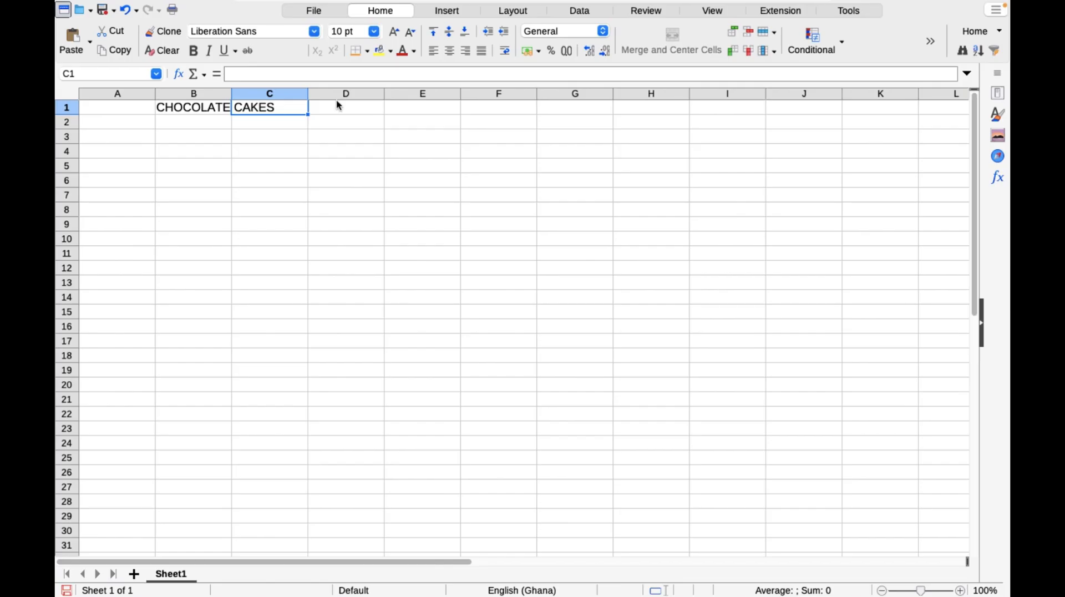
text(WHITE)
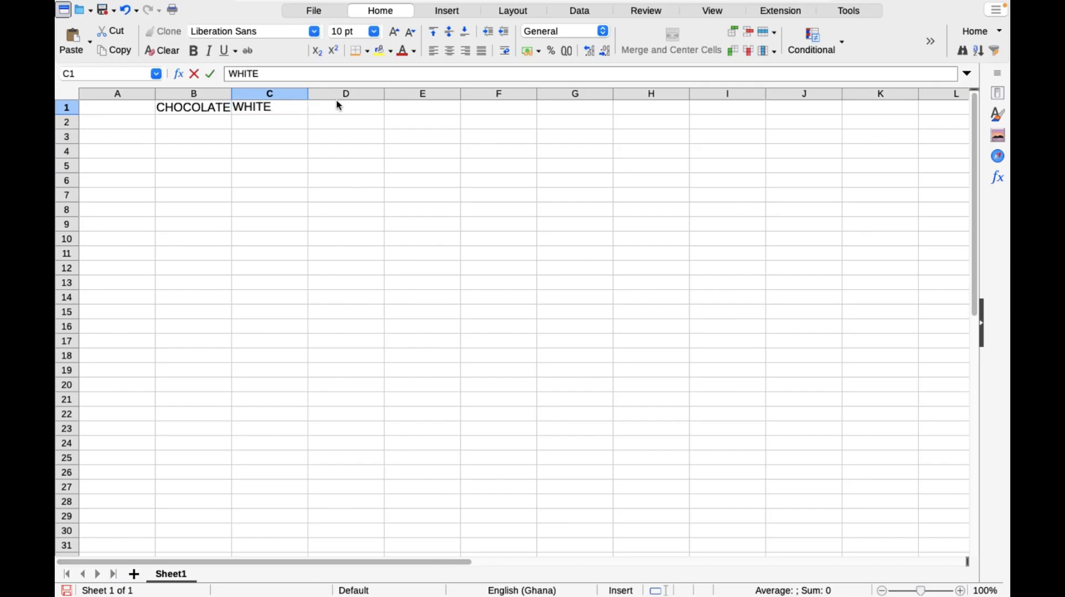
text( BREAD)
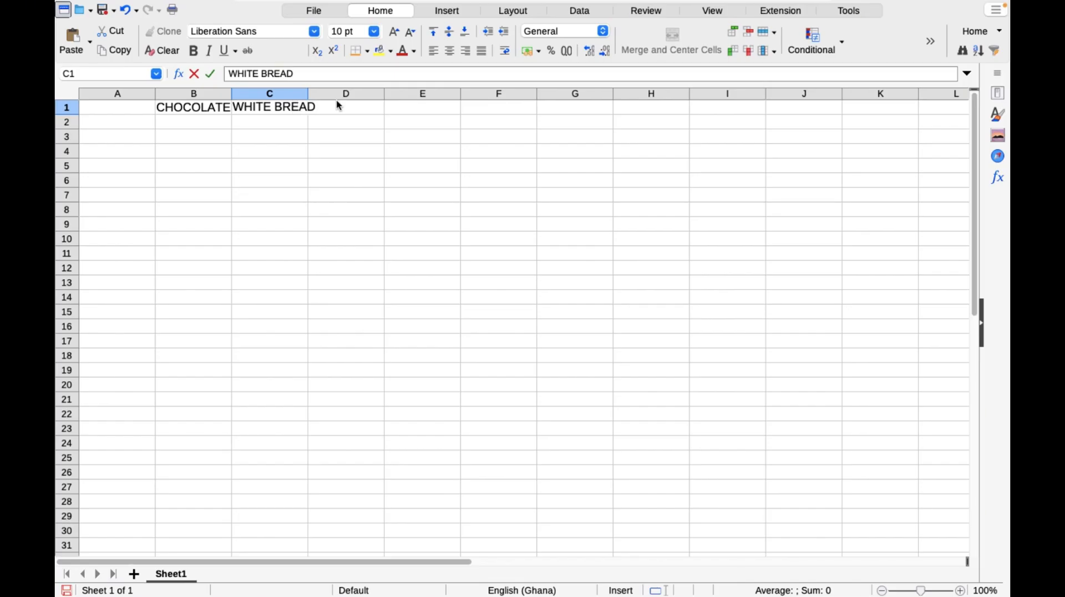
click(339, 106)
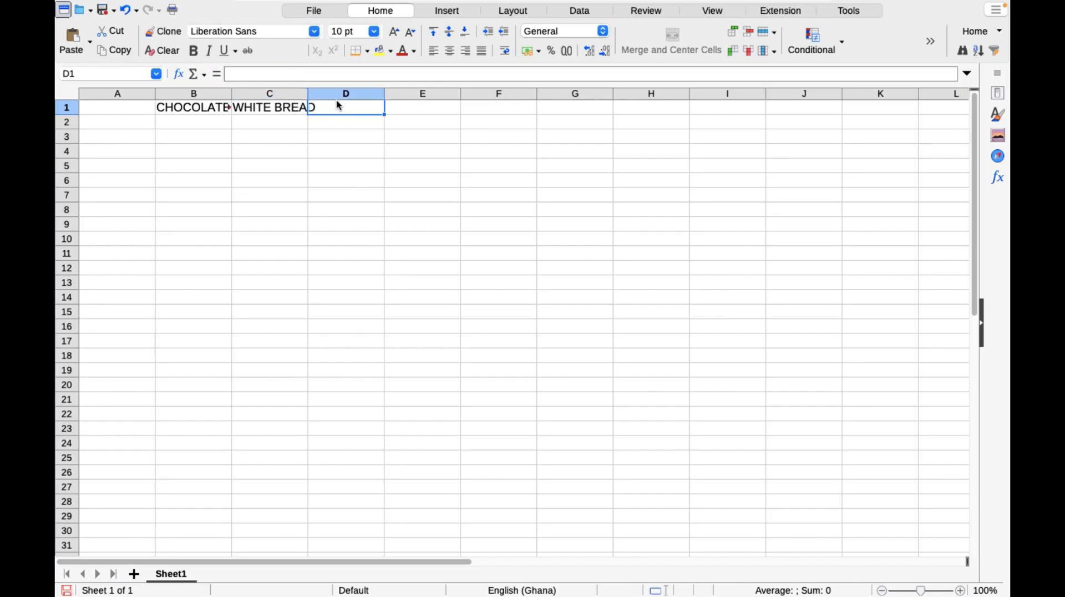
text(SUGAR)
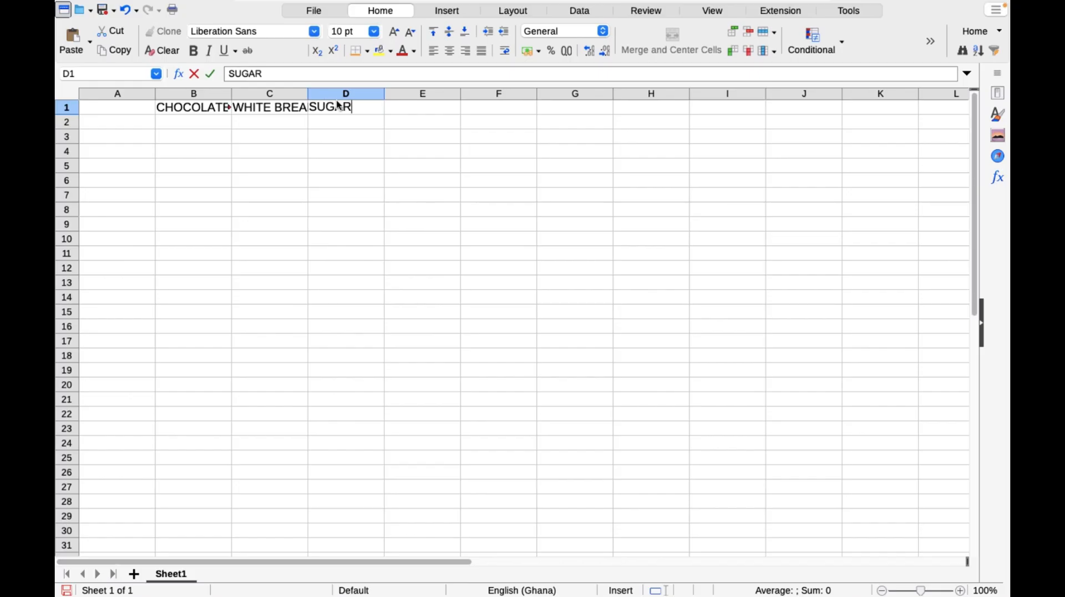
text( COOKIES)
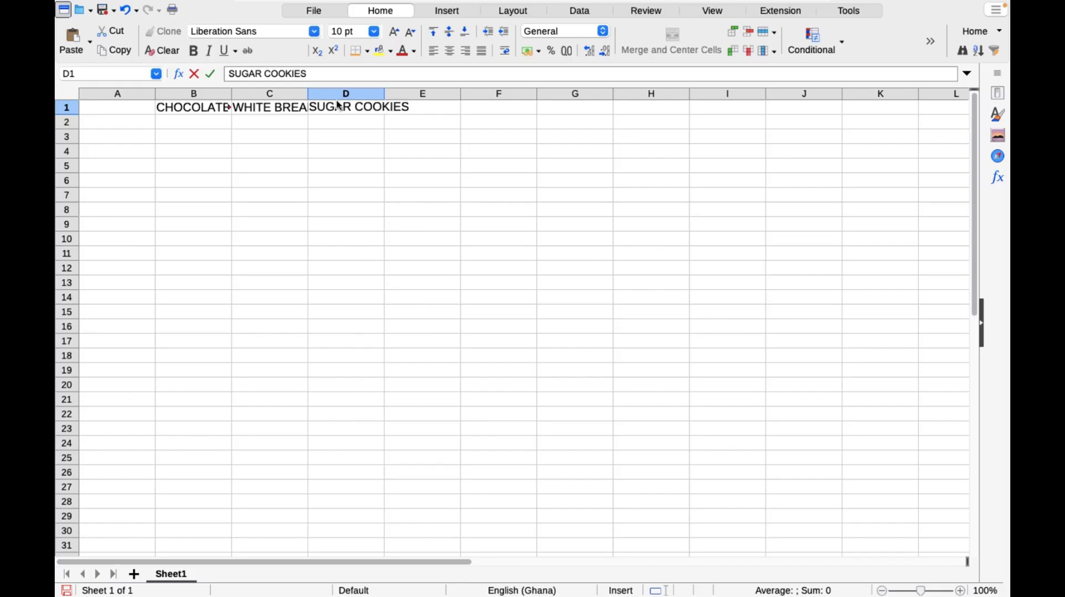
key(Tab)
Step: Widen columns B, C and D so that each product heading fits fully inside its own cell
drag(232, 93, 294, 93)
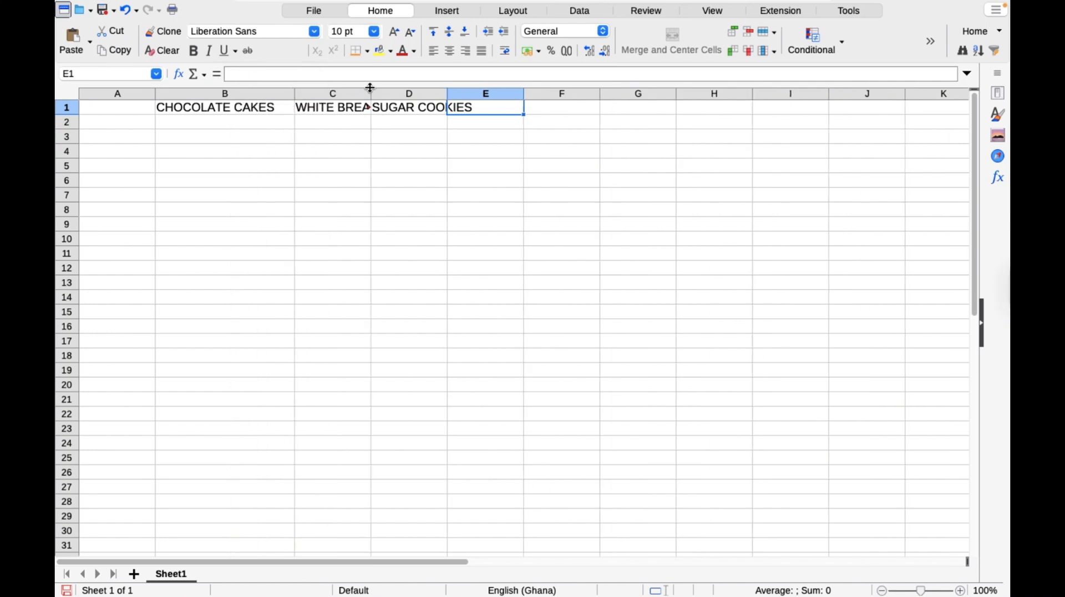
drag(370, 93, 396, 94)
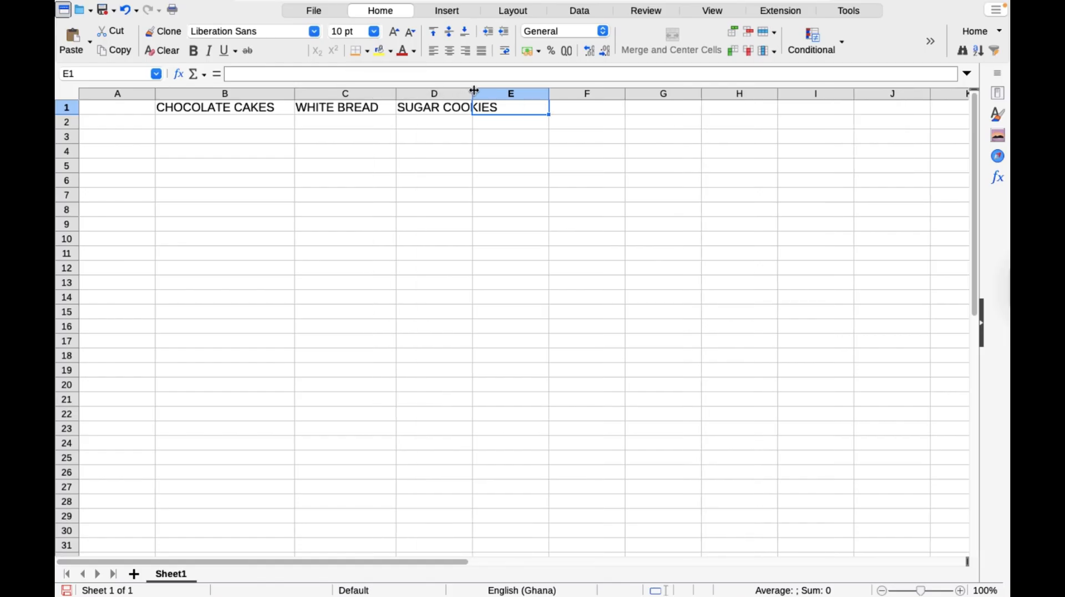
drag(473, 91, 526, 91)
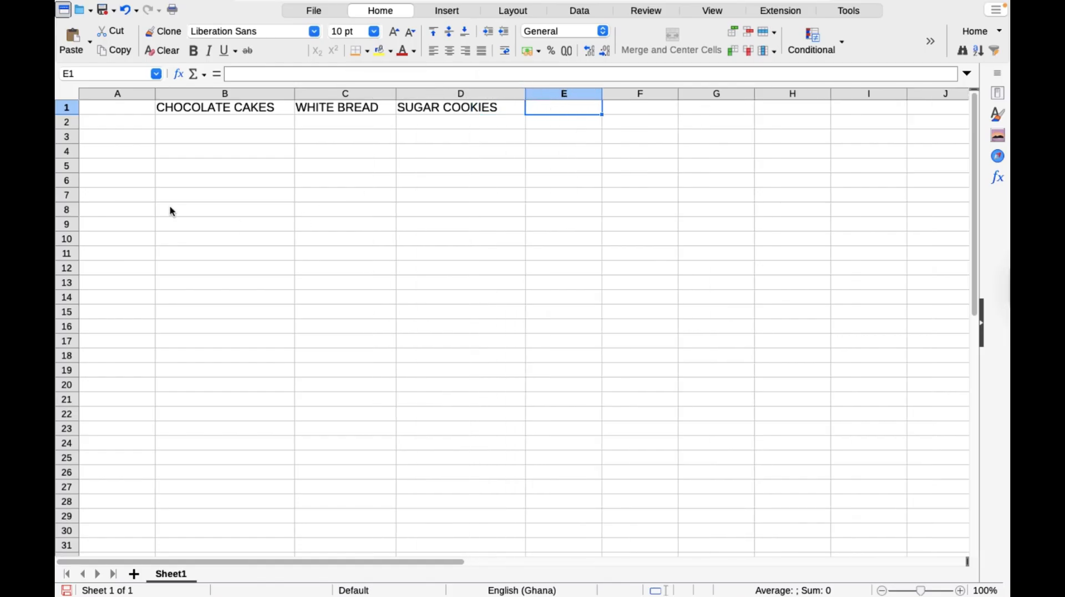
Step: Enter the row labels QUANTITY in A2 and PRICE in A3
click(109, 120)
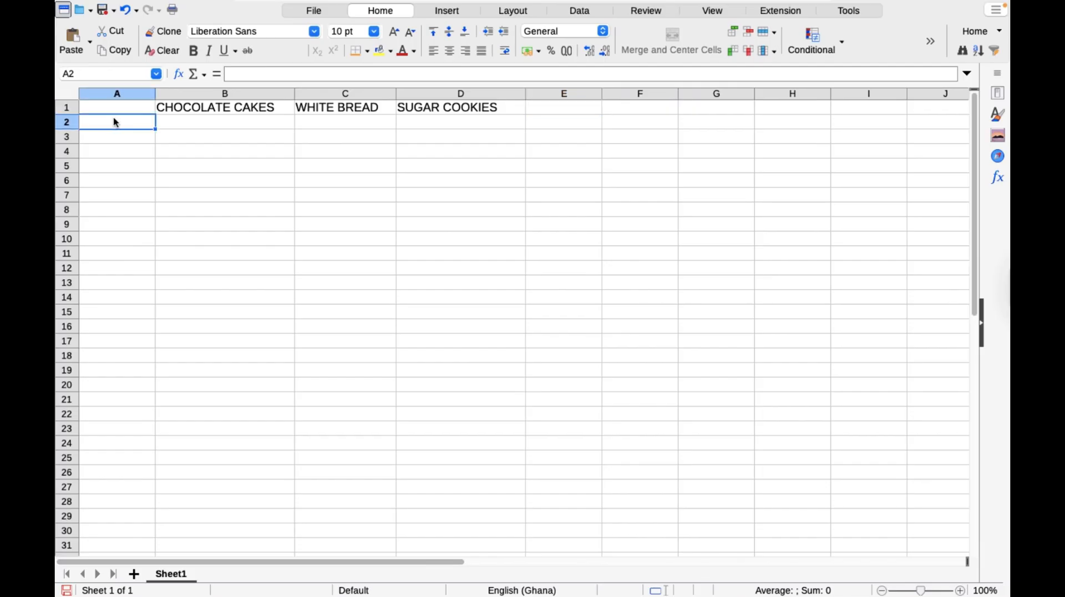
text(QUANT)
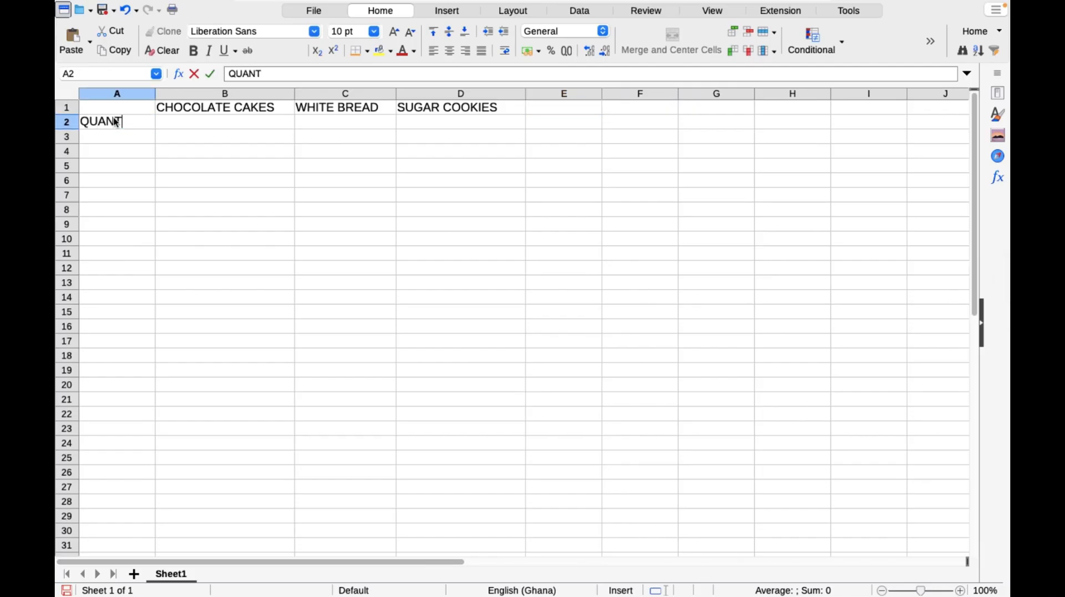
text(ITY)
click(106, 135)
text(PRICE)
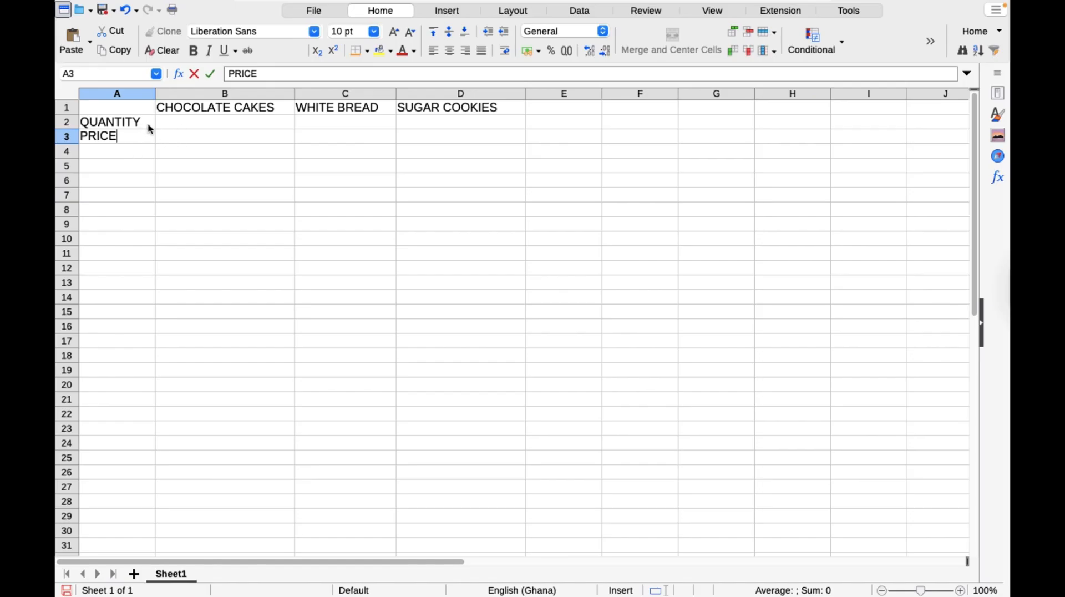
Step: Fill the PRICE row with the objective coefficients 65, 75 and 55 in cells B3 to D3
click(190, 137)
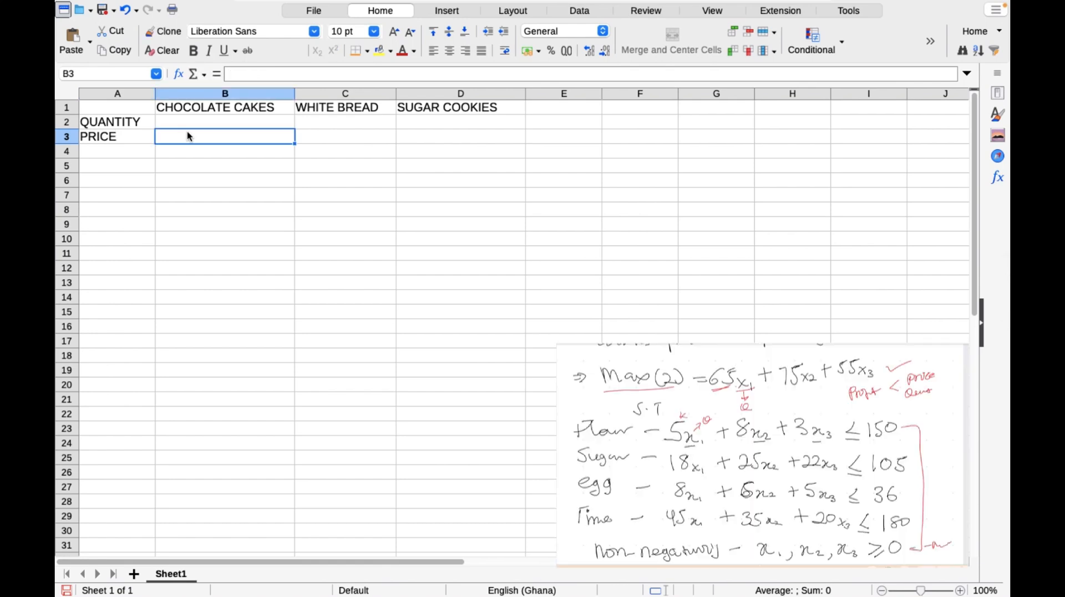
text(65)
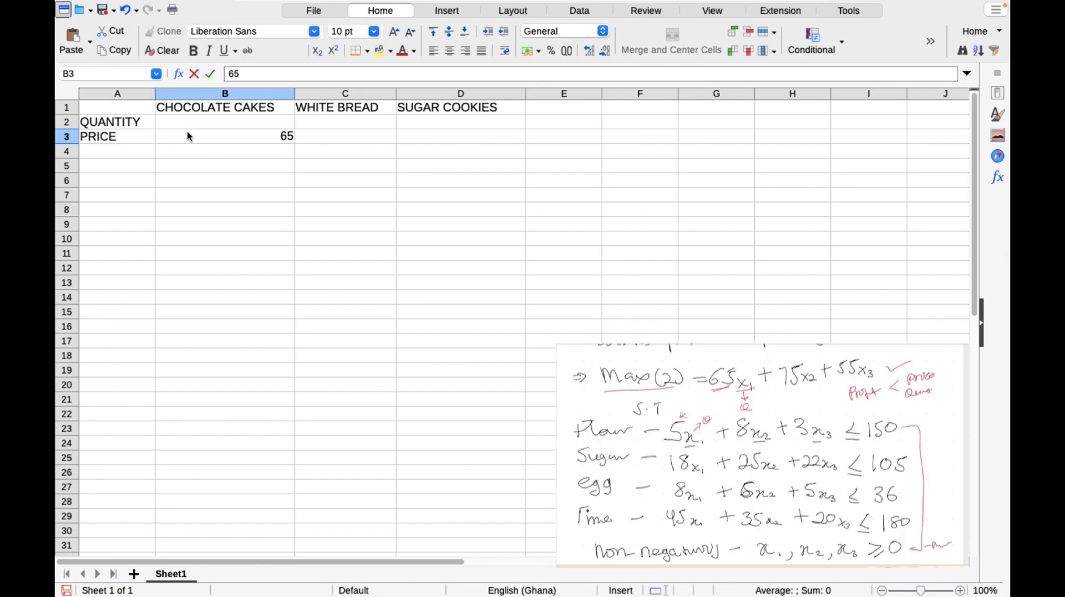
key(Tab)
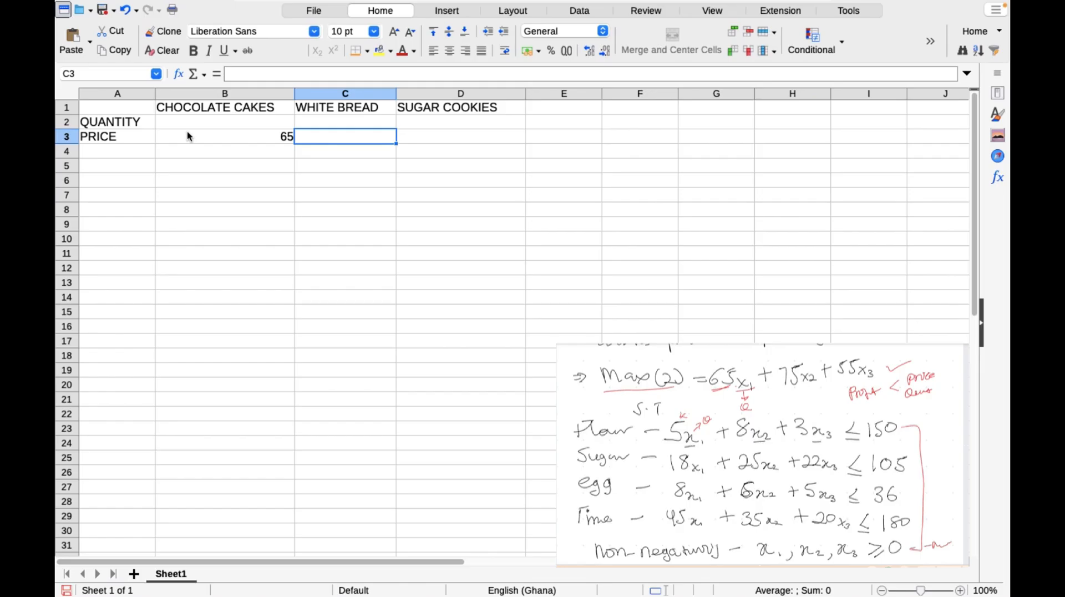
text(75)
key(Tab)
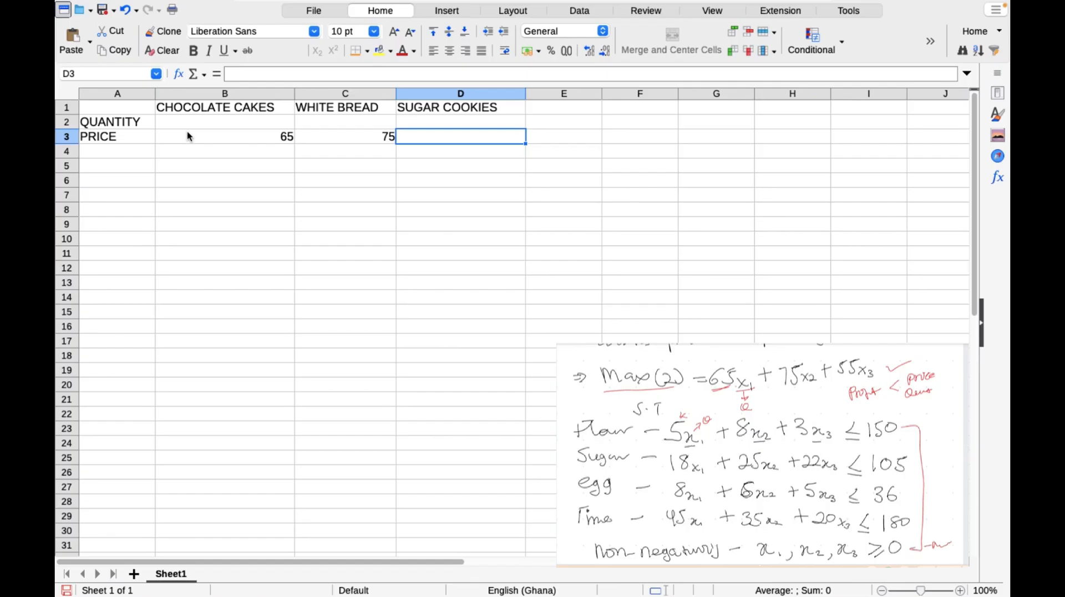
text(55)
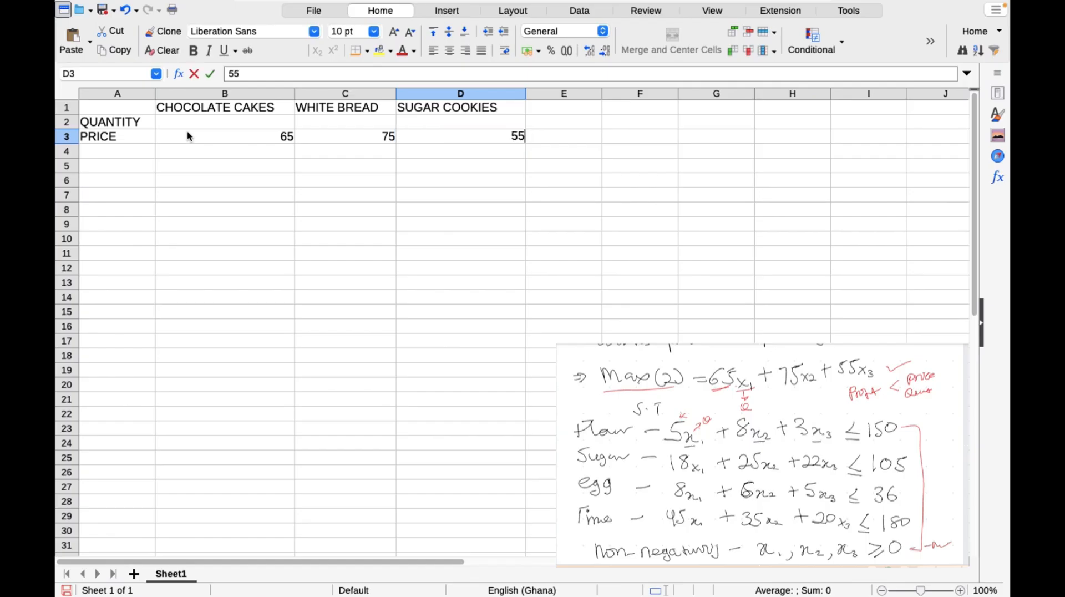
Step: Set the starting quantity of all three products to 0 in cells B2 to D2
click(182, 123)
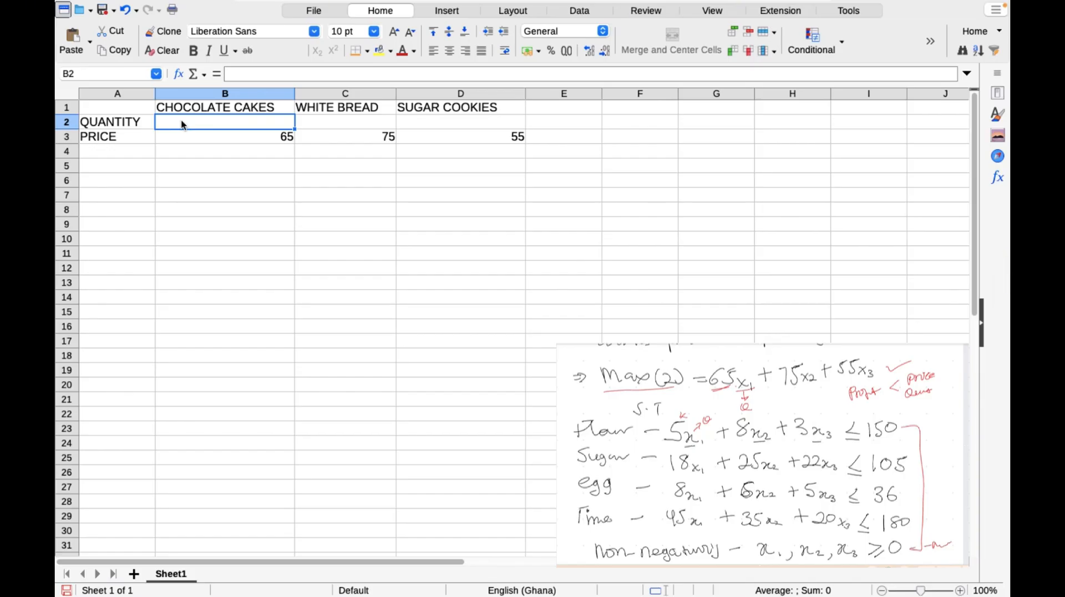
text(0)
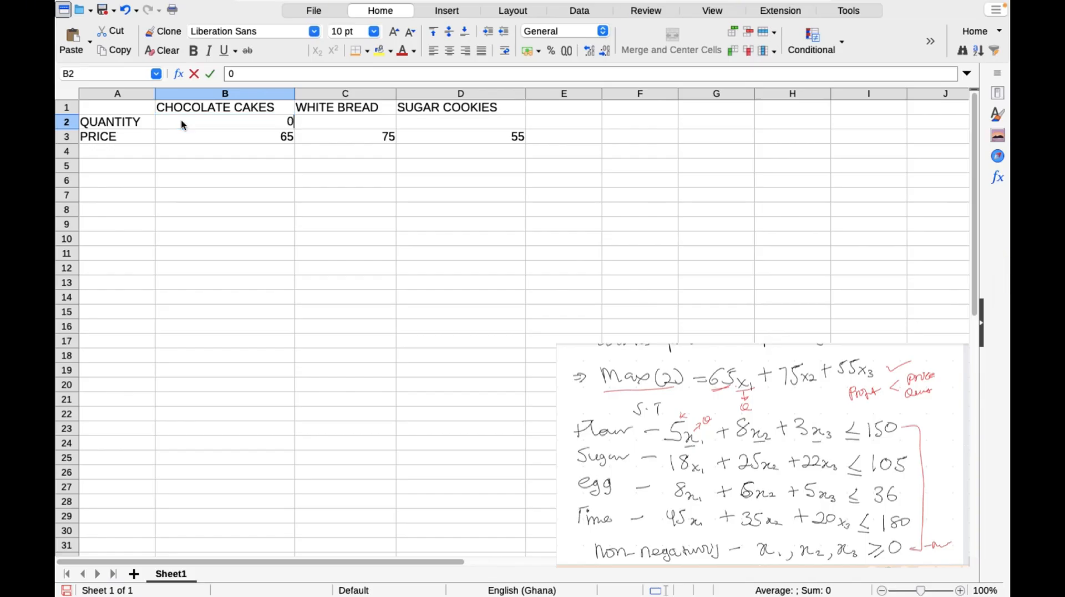
key(Tab)
text(0)
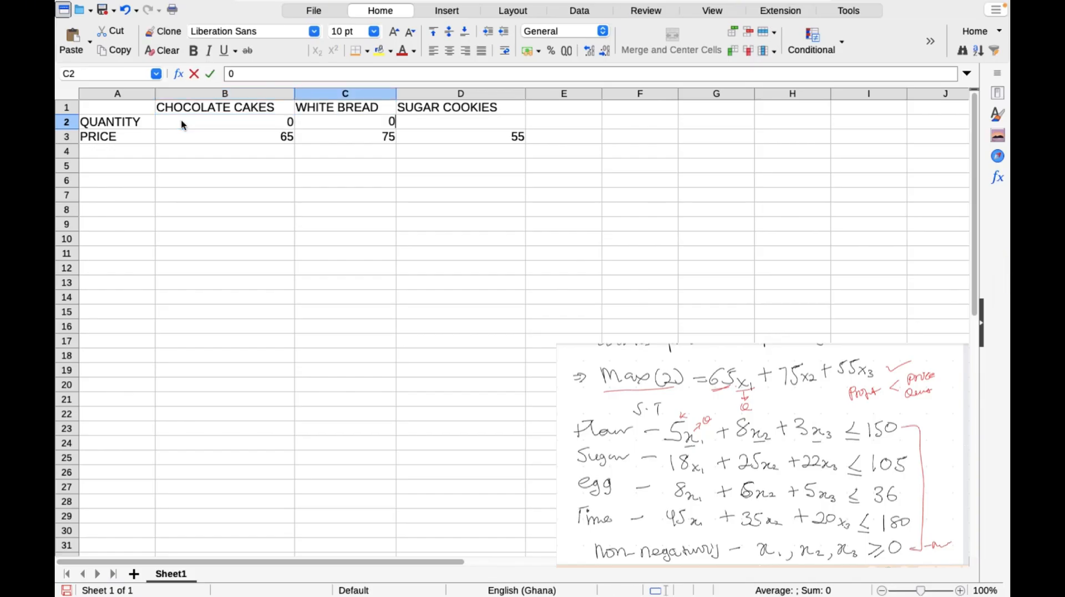
key(Tab)
text(0)
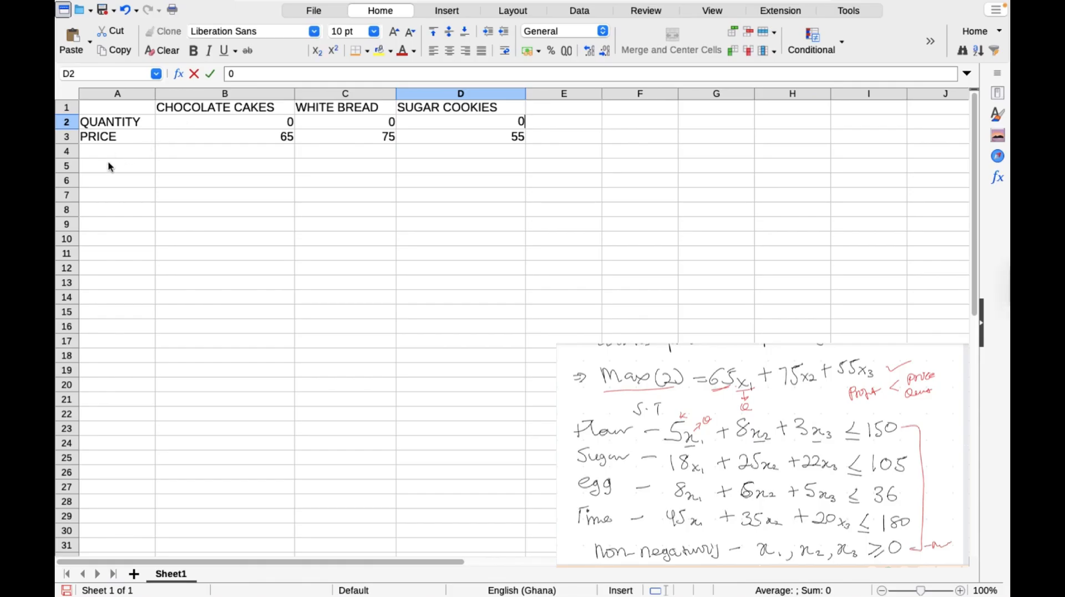
Step: Label cell A4 MAXIMUM PROFIT (Z) and widen column A to fit the label
click(108, 162)
click(102, 153)
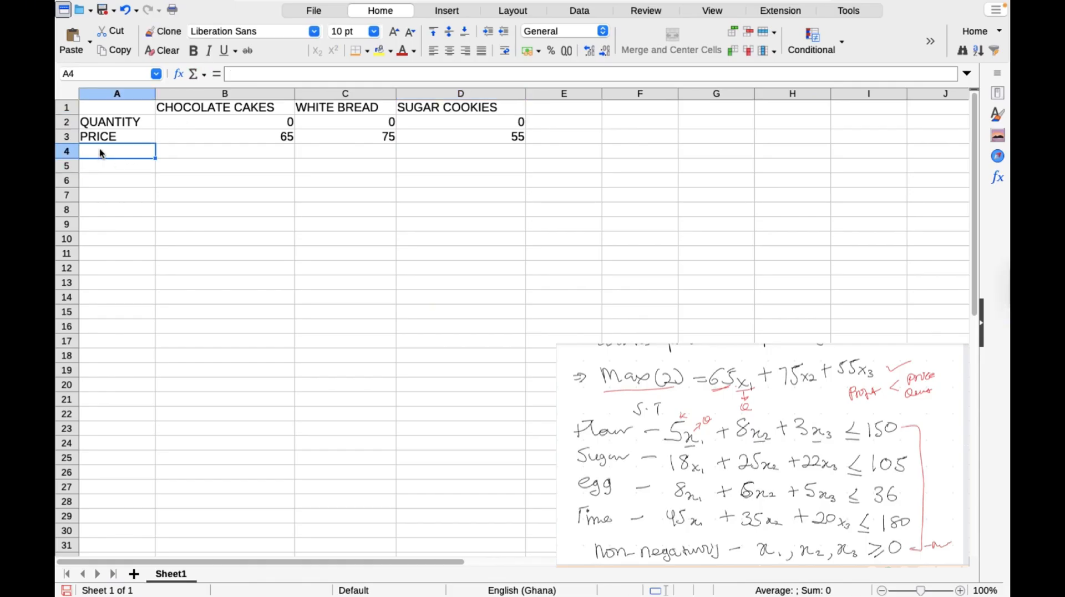
text(MAX)
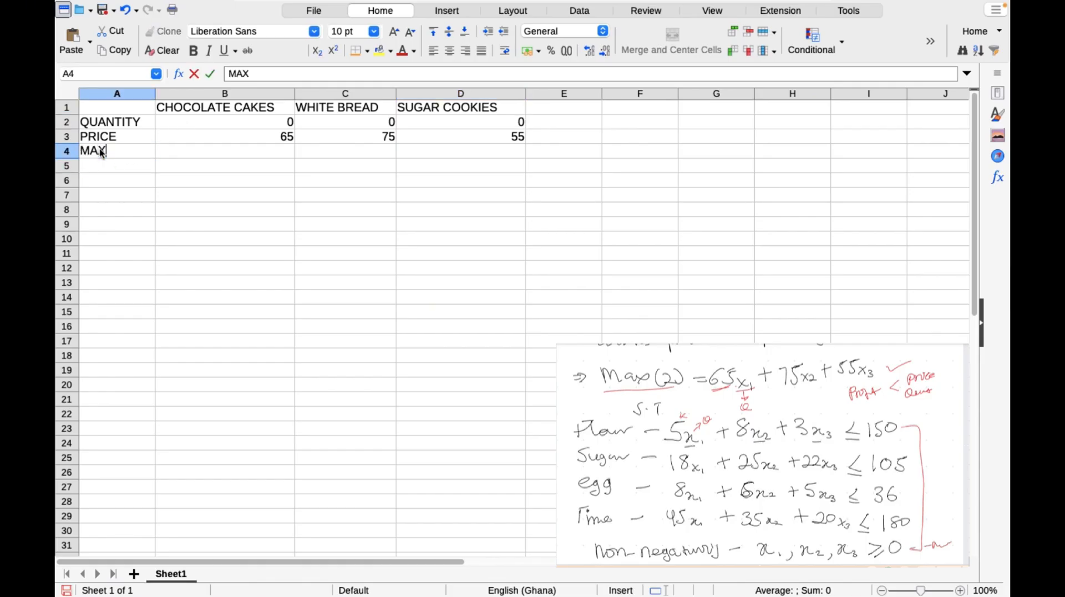
text(IMUM)
text(PROF)
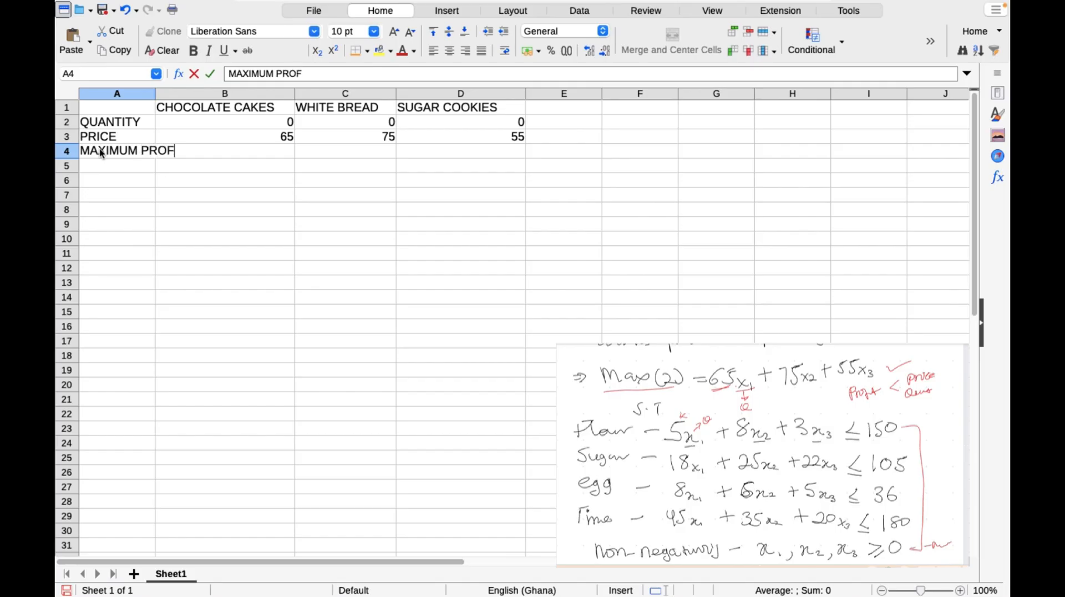
text(IT (Z))
key(Tab)
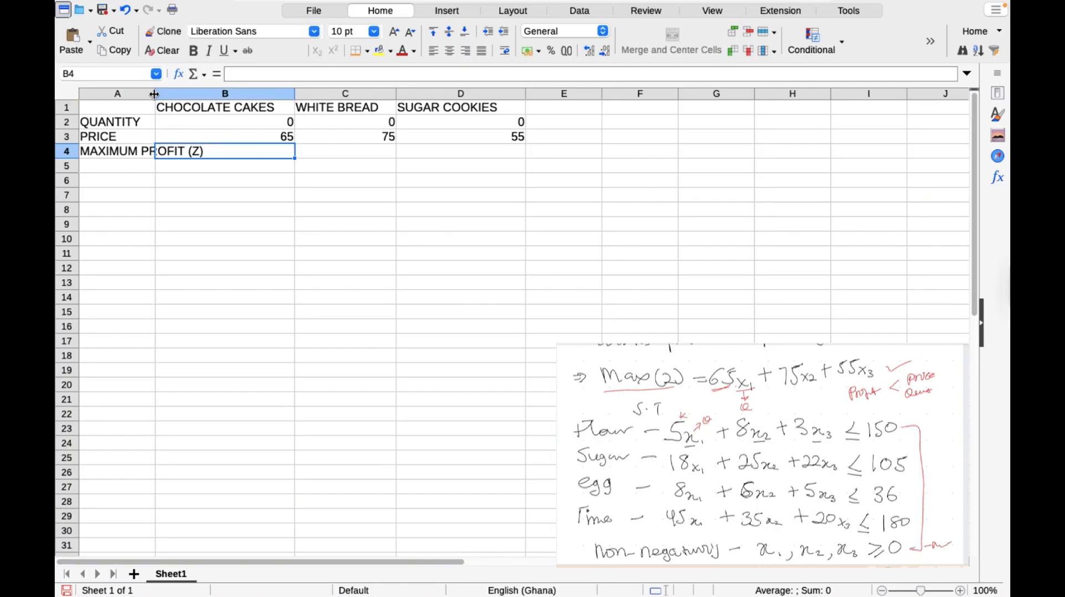
drag(154, 98, 204, 95)
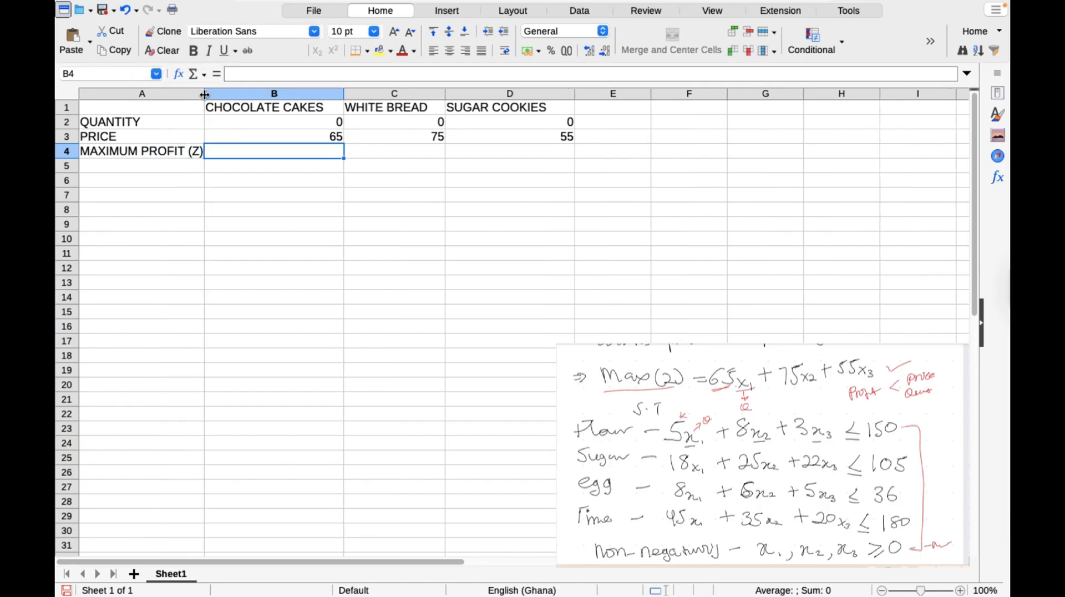
Step: Enter the constraint row labels FLOUR, SUGAR, EGG and TIME in cells A6 to A9
click(158, 183)
click(248, 151)
click(141, 186)
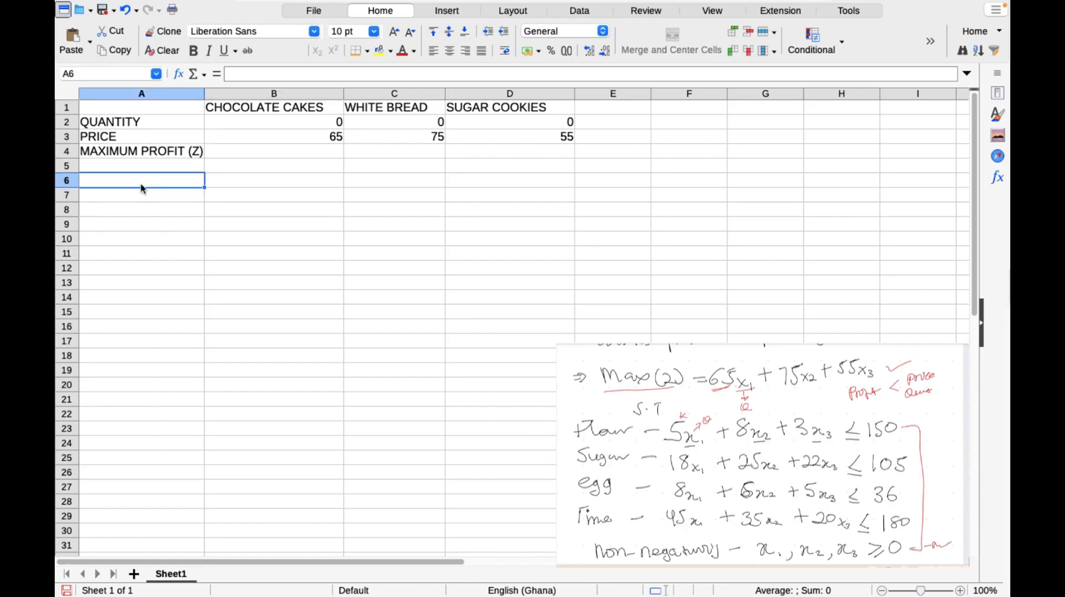
text(FLO)
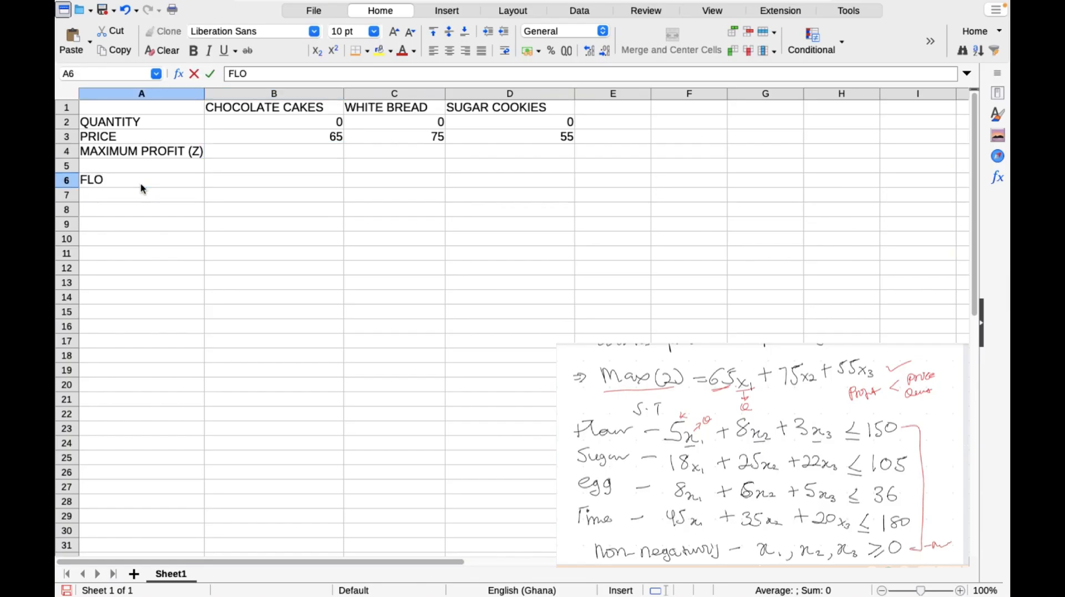
text(UR)
key(Return)
text(SUGAR)
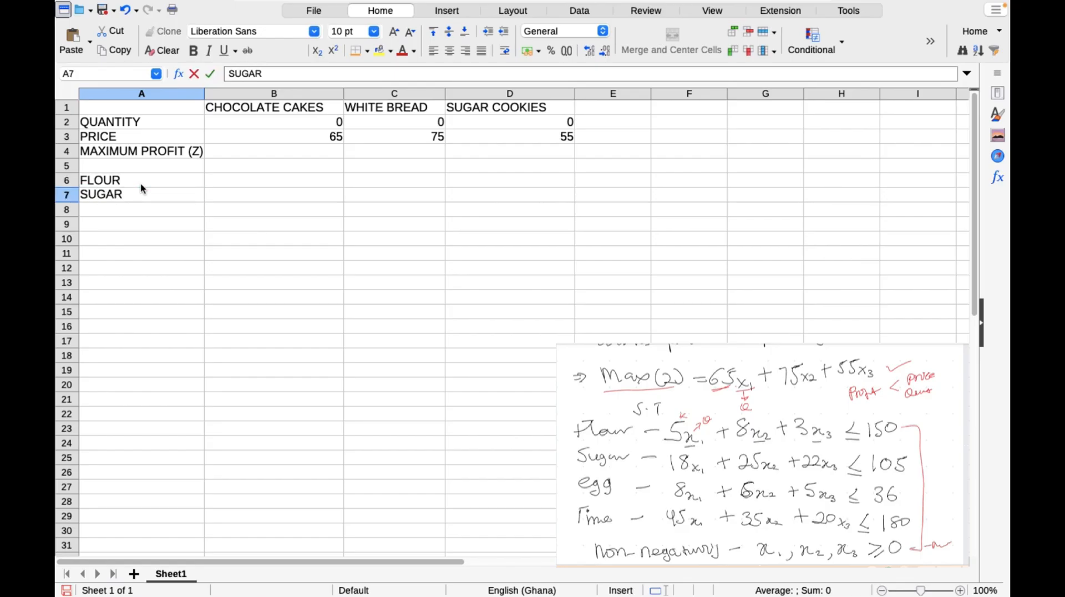
key(Return)
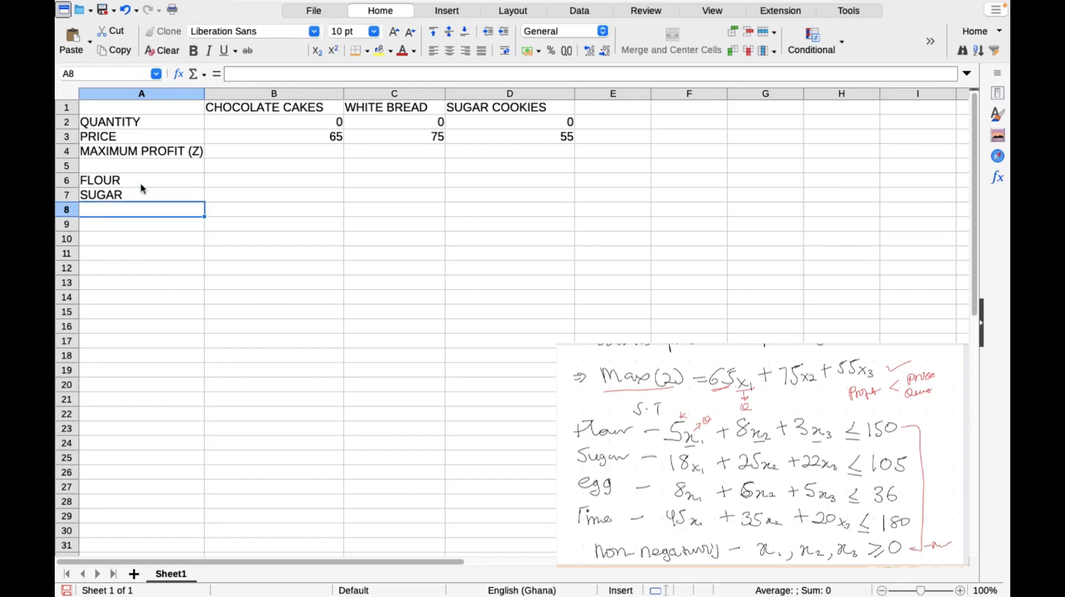
text(EGG)
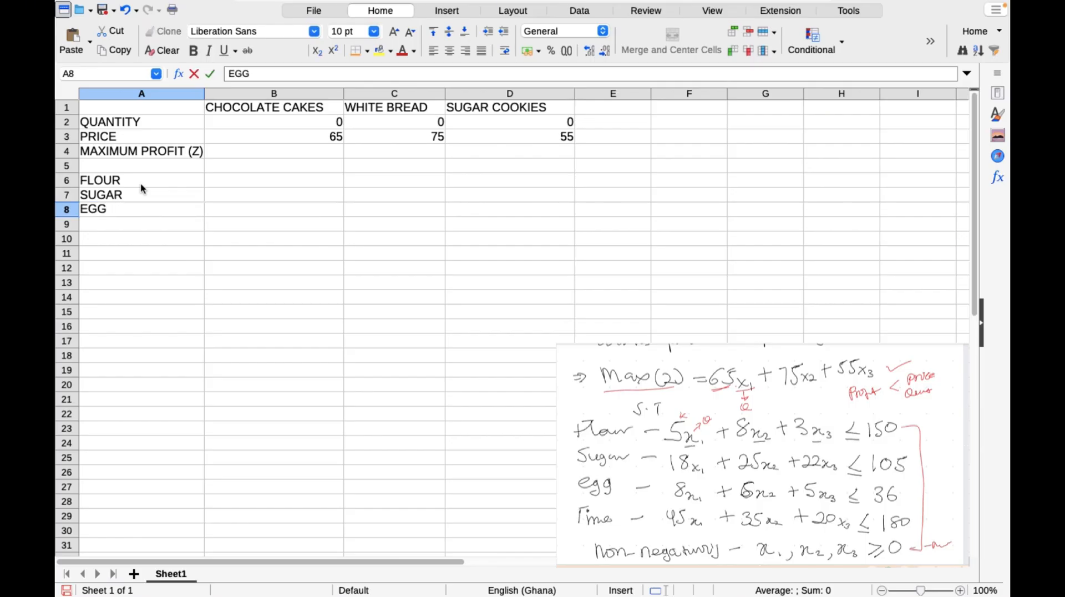
key(Return)
text(TIM)
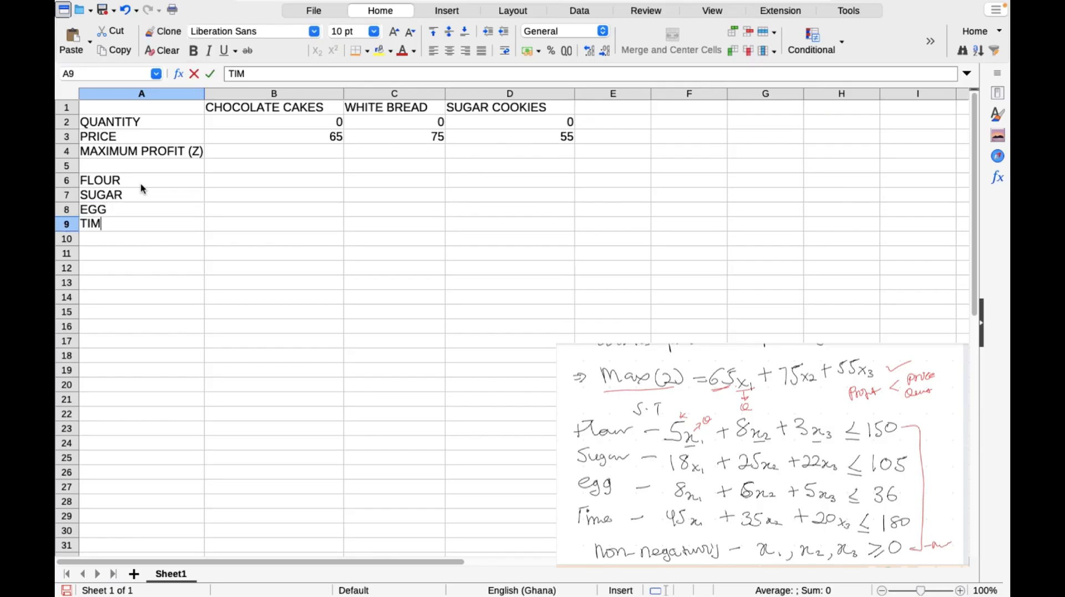
text(E)
Step: Fill the FLOUR row with the coefficients 5, 8 and 3 in cells B6 to D6
click(212, 178)
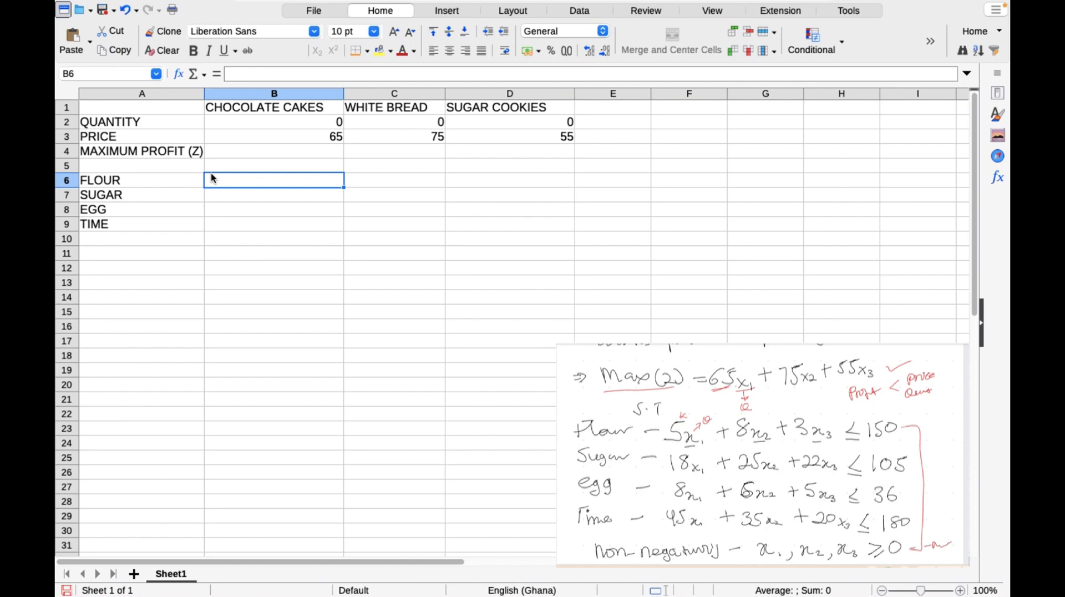
text(5)
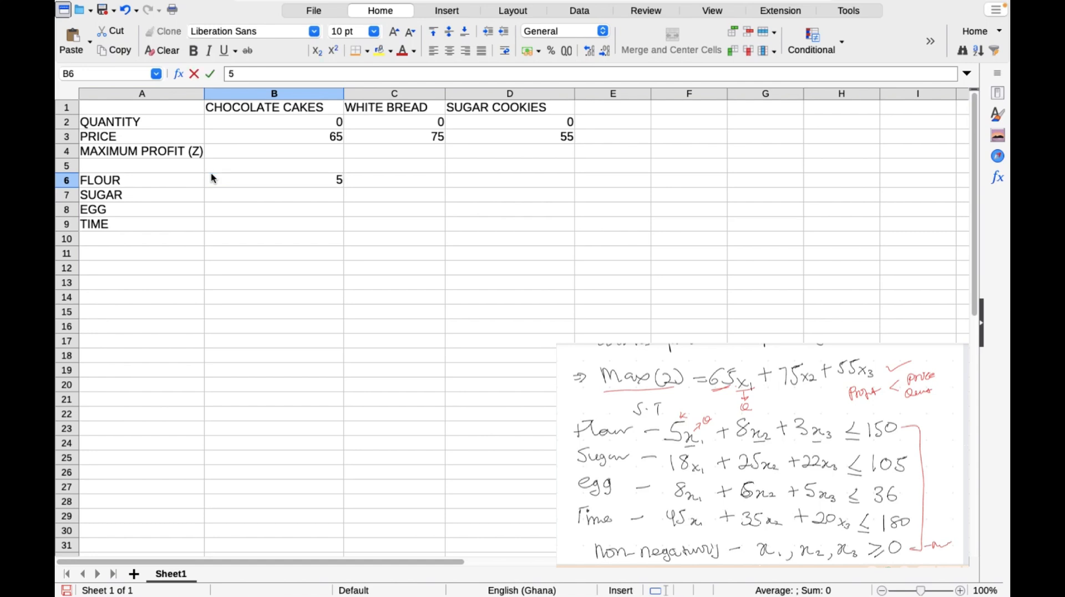
key(Tab)
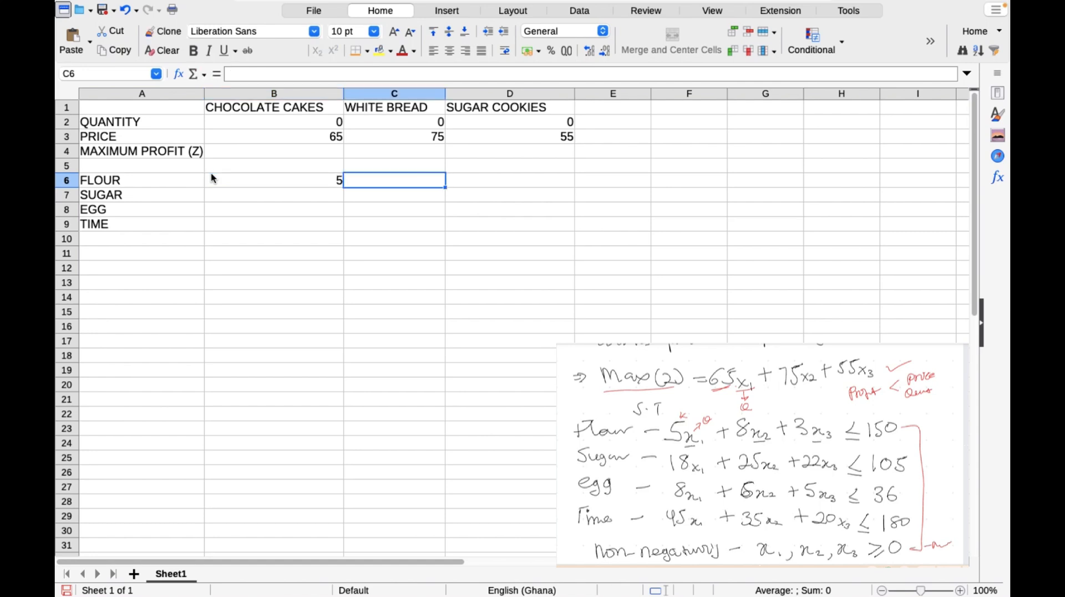
text(8)
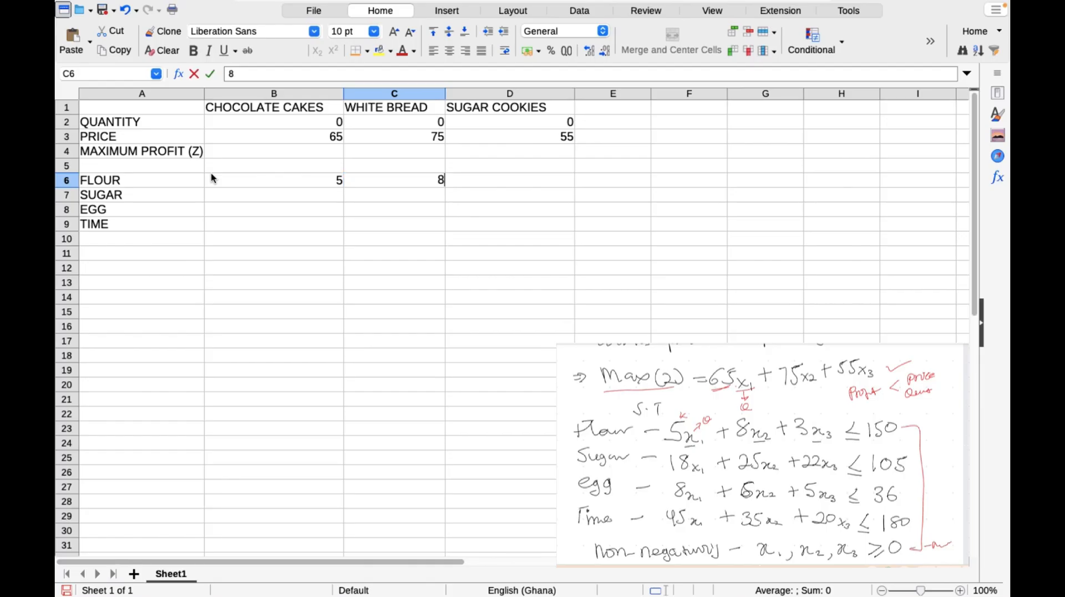
key(Tab)
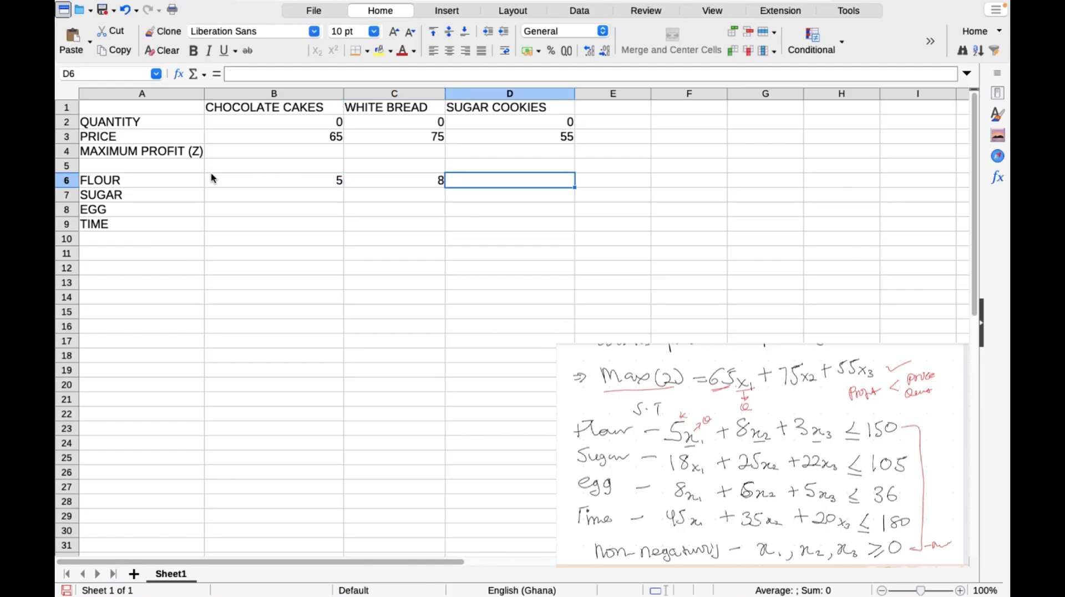
text(3)
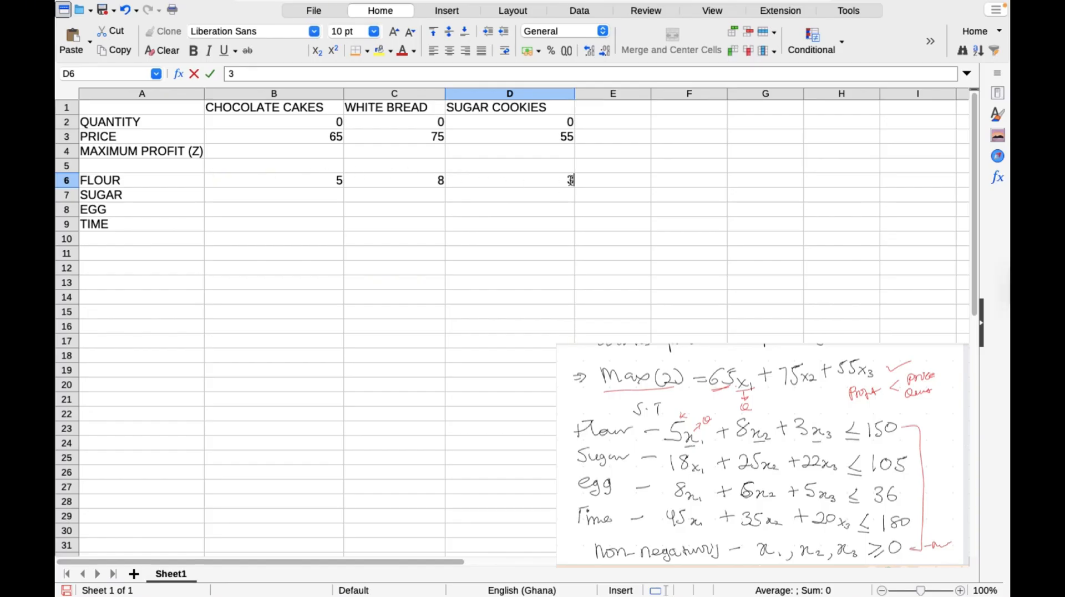
Step: Add the headings USAGE in E5 and AVAILABLE RESOURCES in G5, and widen column G to fit its heading
click(584, 167)
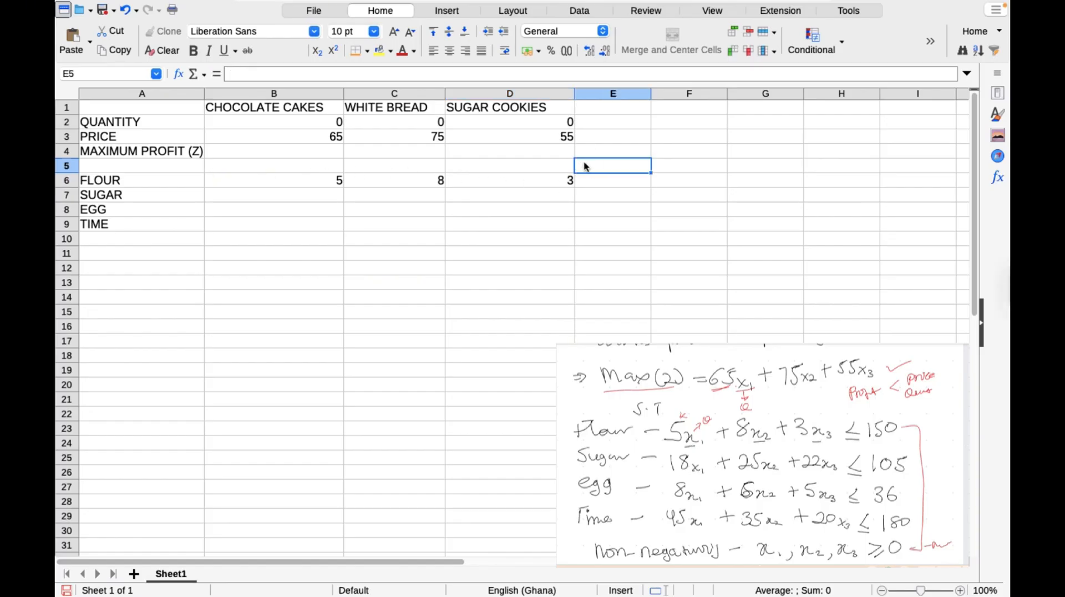
text(USA)
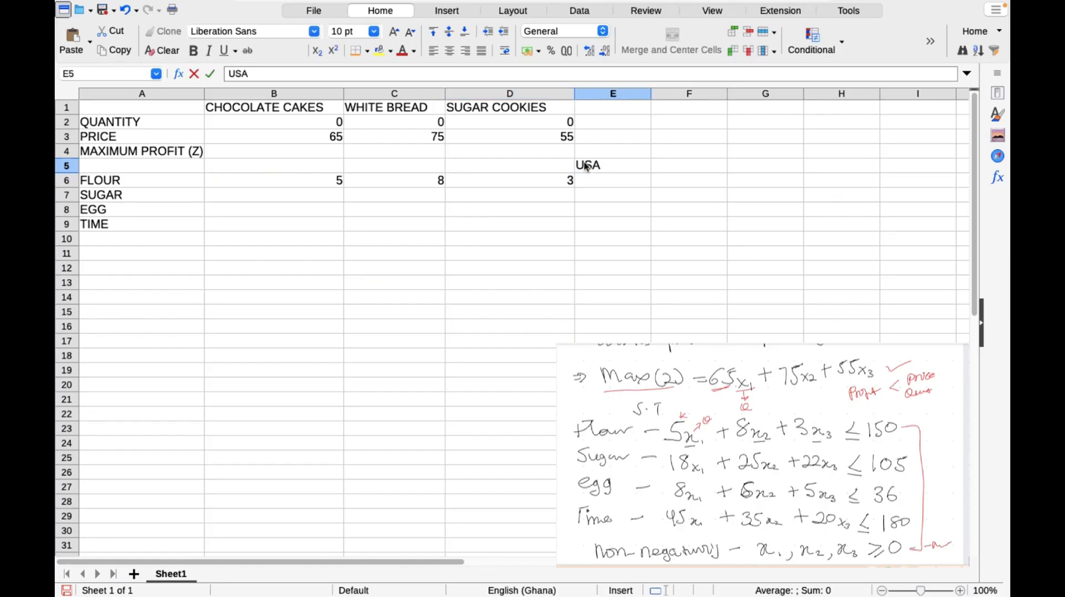
text(GE)
key(Tab)
key(Tab)
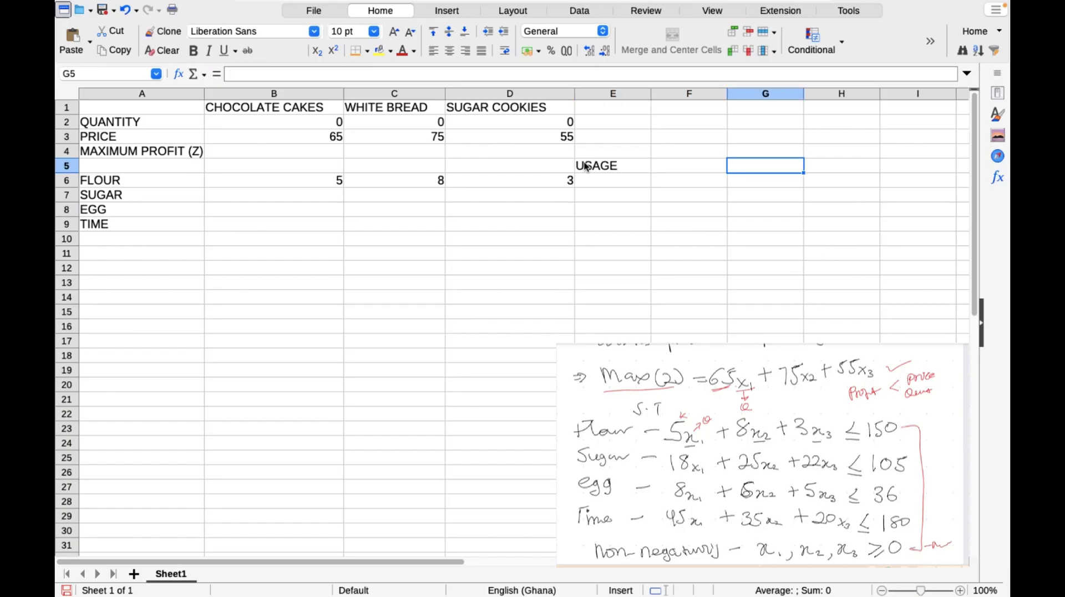
text(AVA)
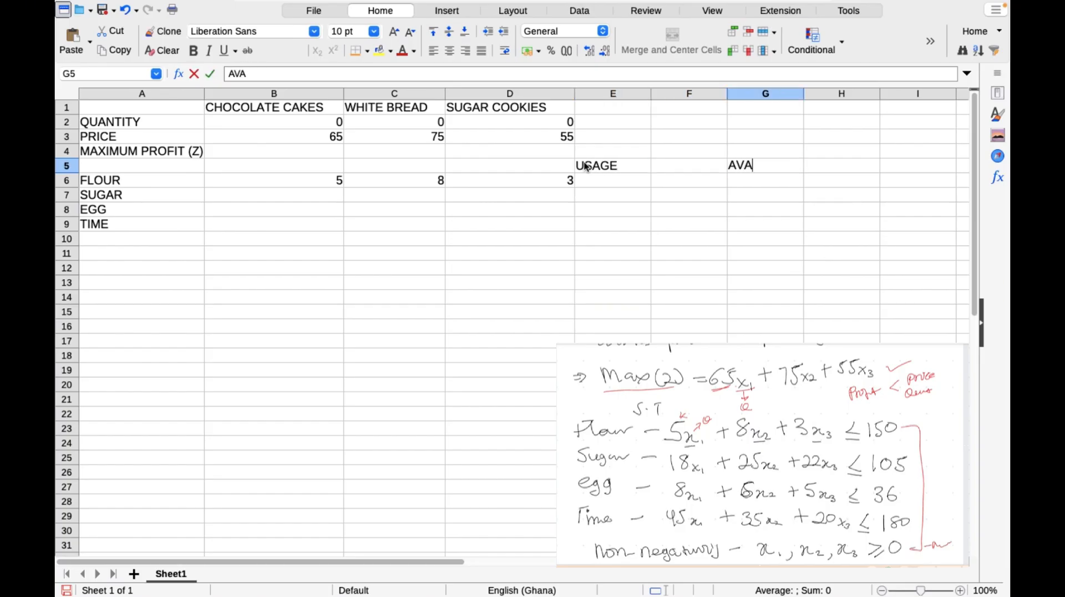
text(ILAB)
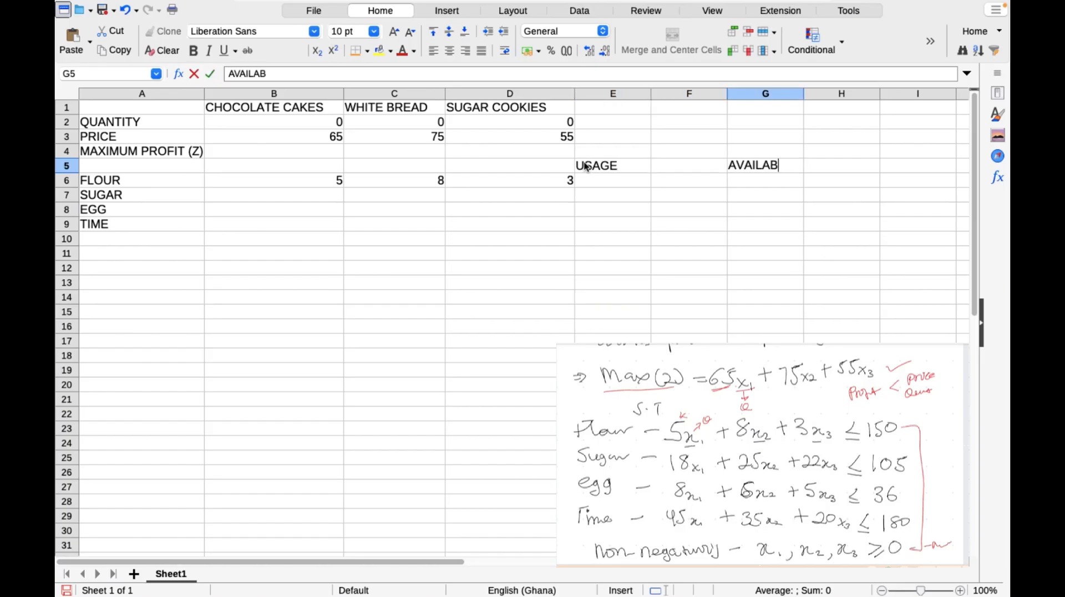
text(LE RESOURCES)
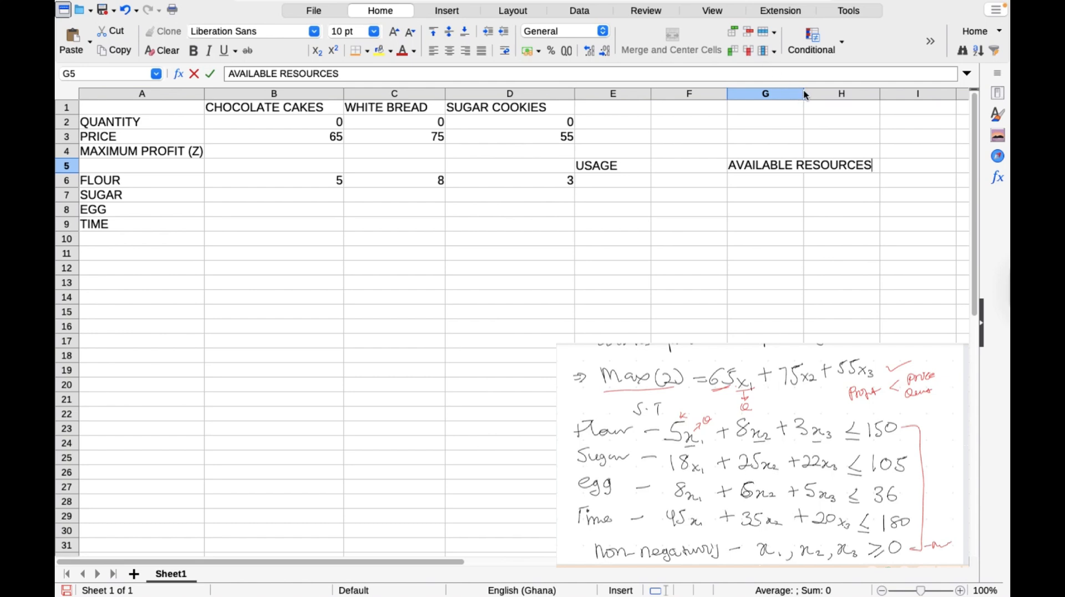
click(742, 193)
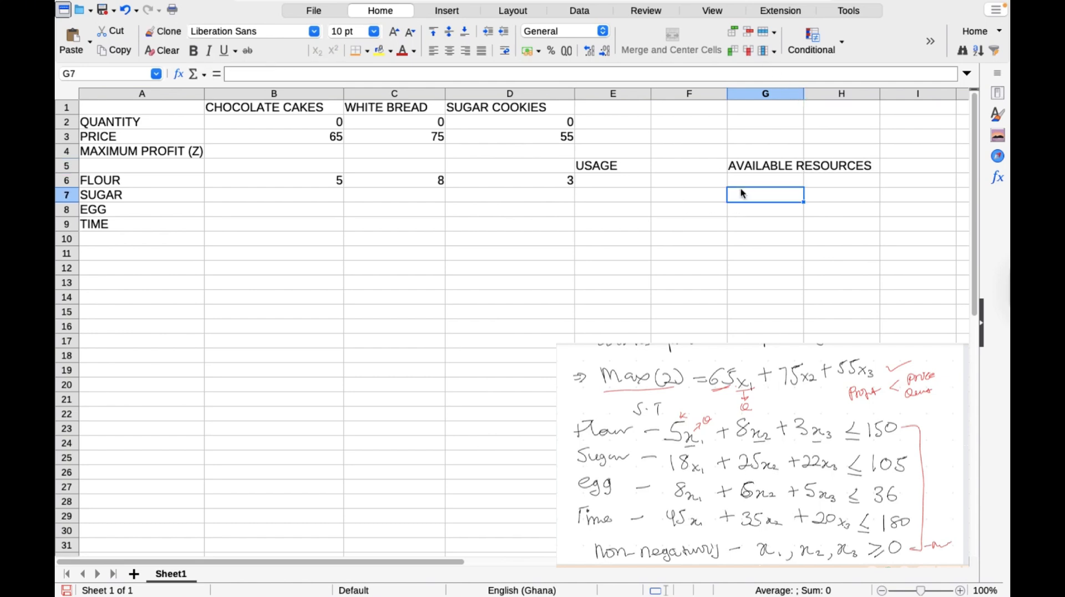
drag(804, 89, 879, 89)
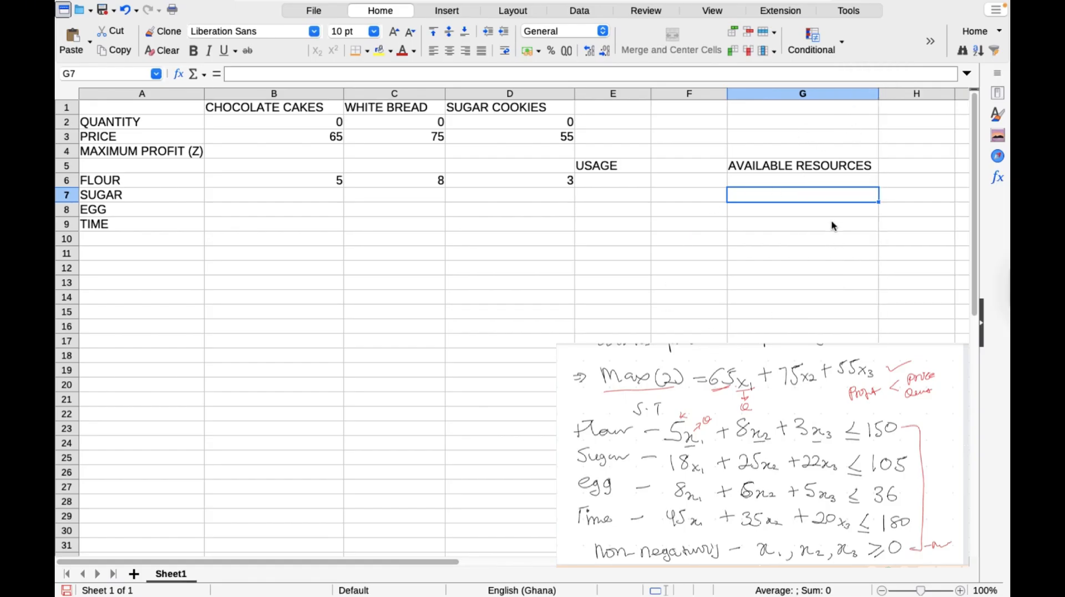
Step: Enter the flour limit 150 in G6 and the constraint sign <= in F6
click(753, 178)
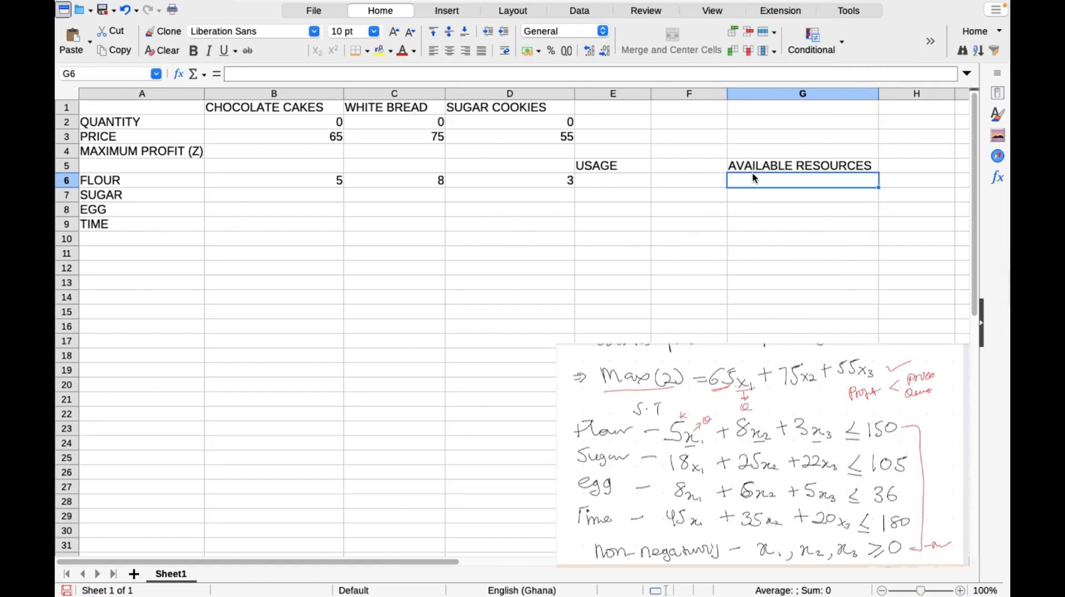
text(150)
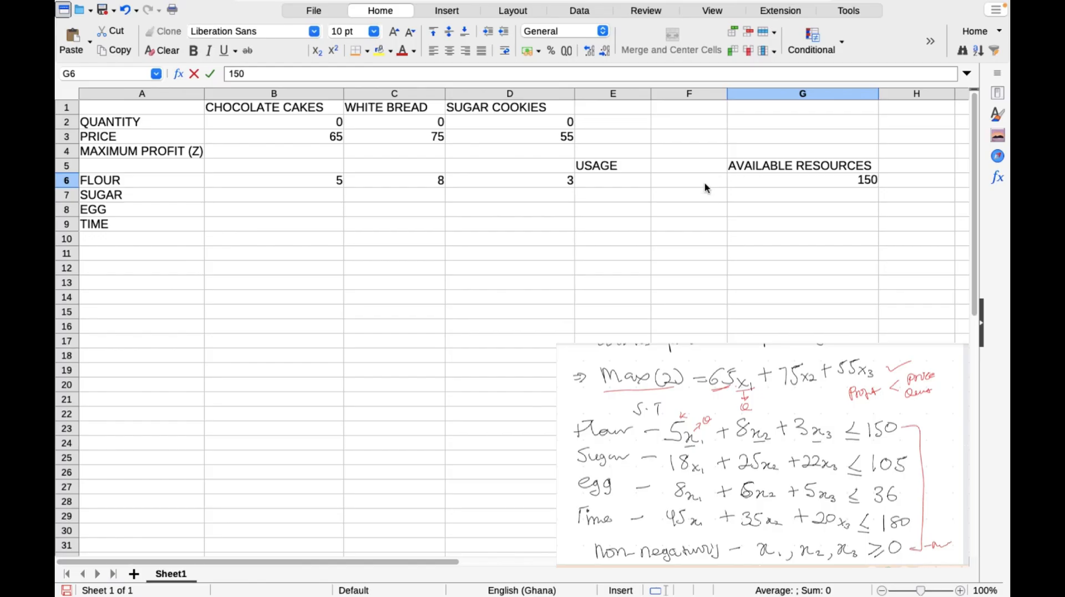
click(690, 181)
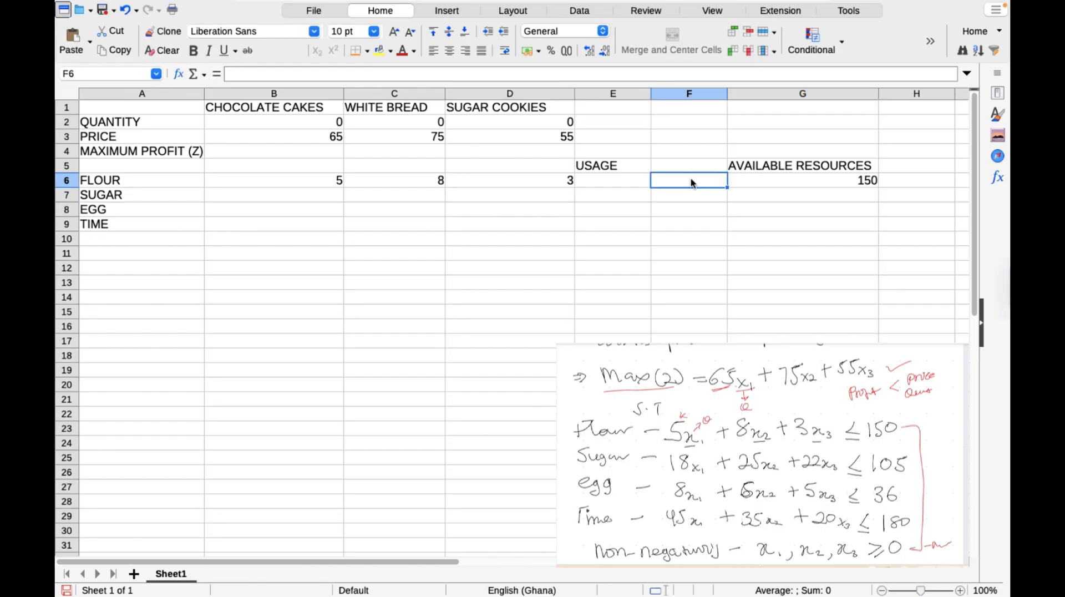
text(<=)
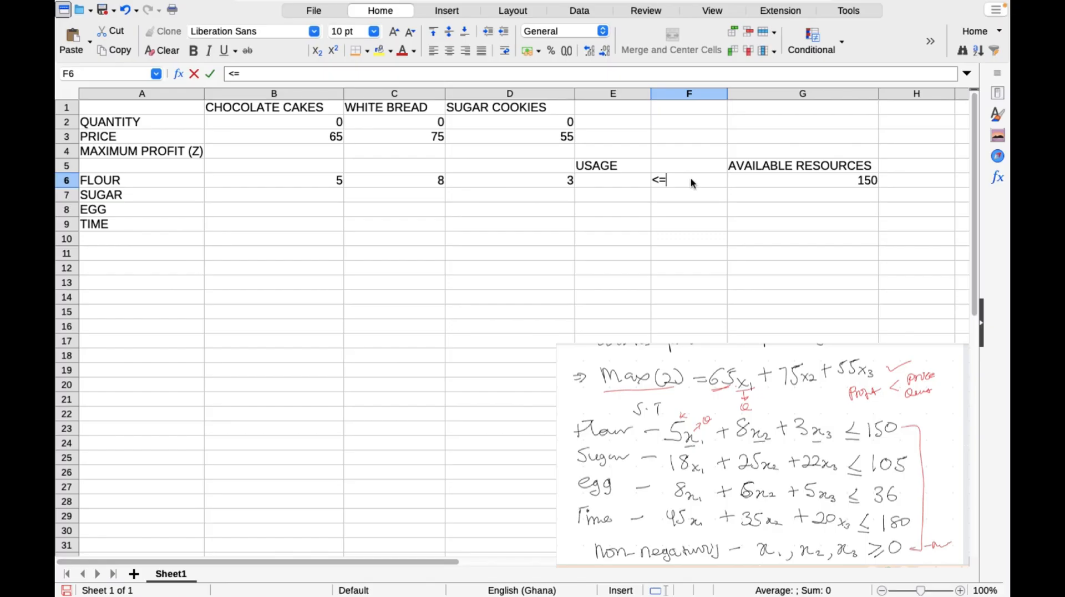
Step: Fill the SUGAR row with the coefficients 18, 2 and 22 in cells B7 to D7
click(245, 198)
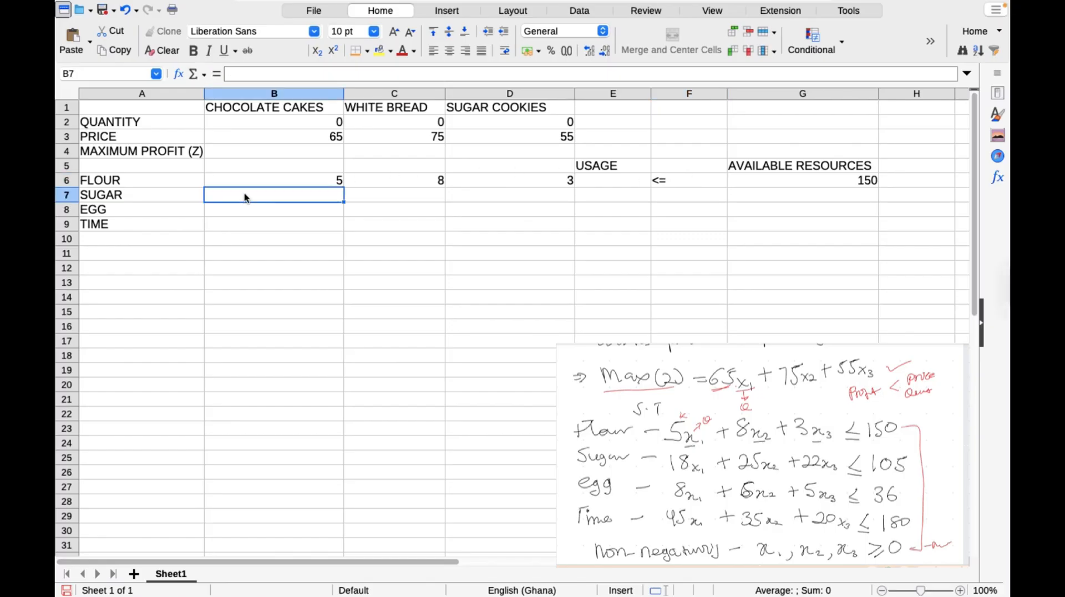
text(18)
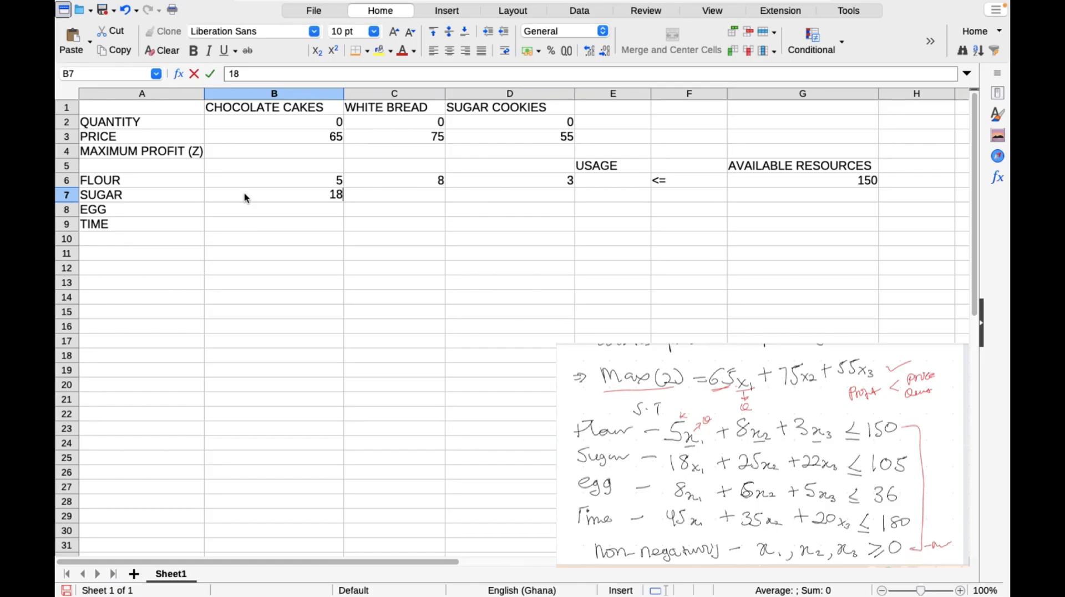
key(Tab)
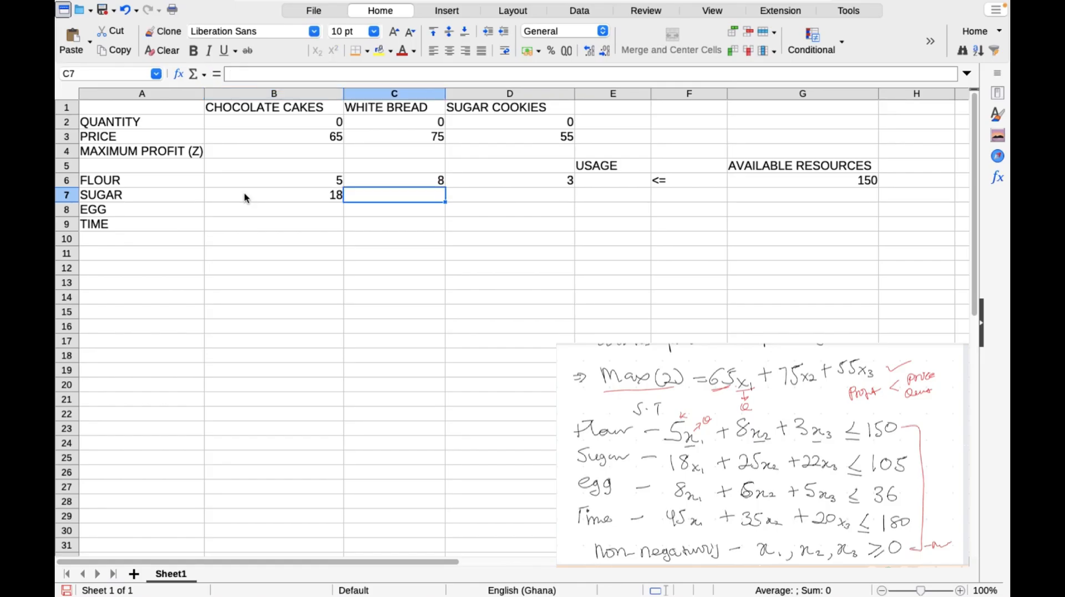
text(2)
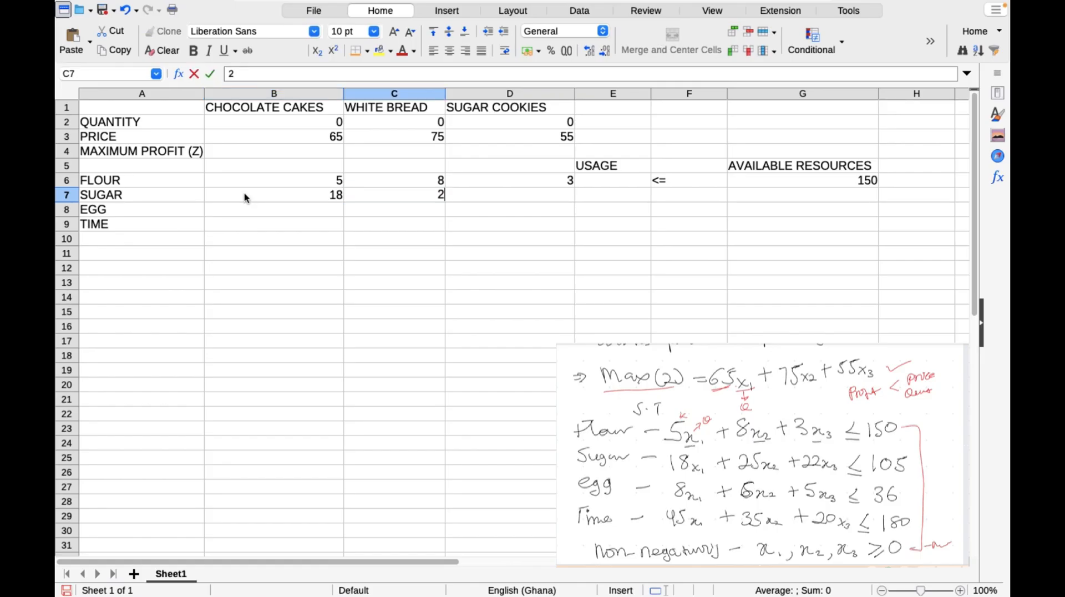
key(Tab)
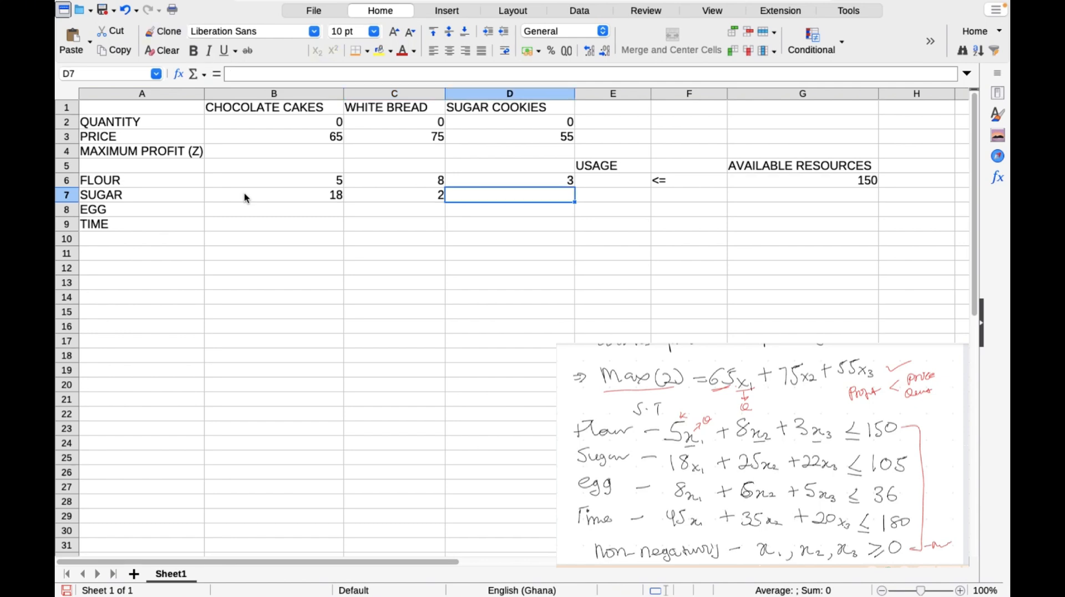
text(22)
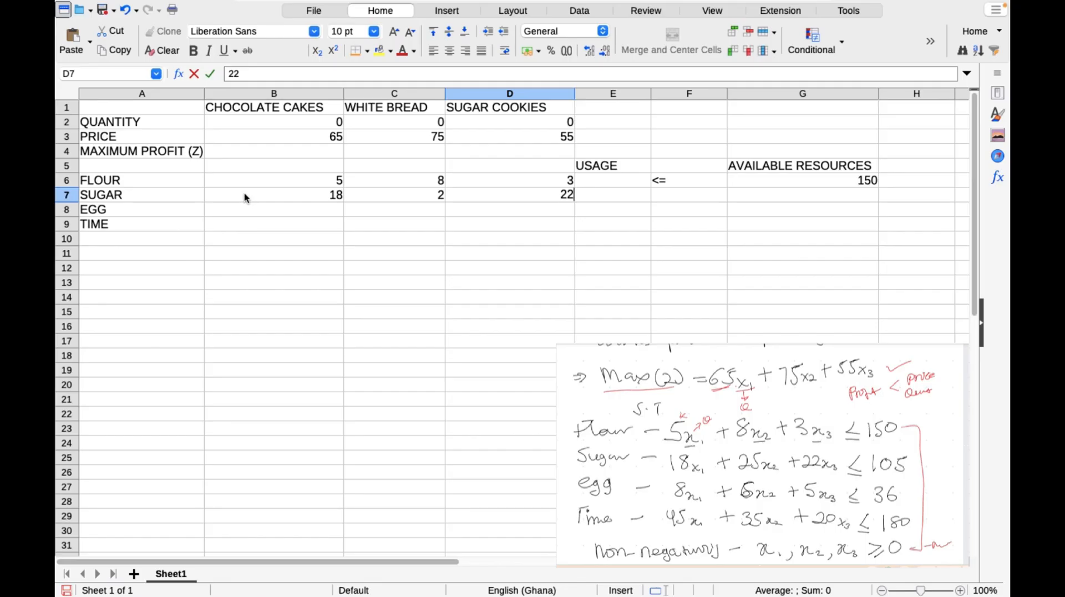
Step: Enter the sign <= in F7 and the available sugar amount 105 in G7
key(Tab)
key(Tab)
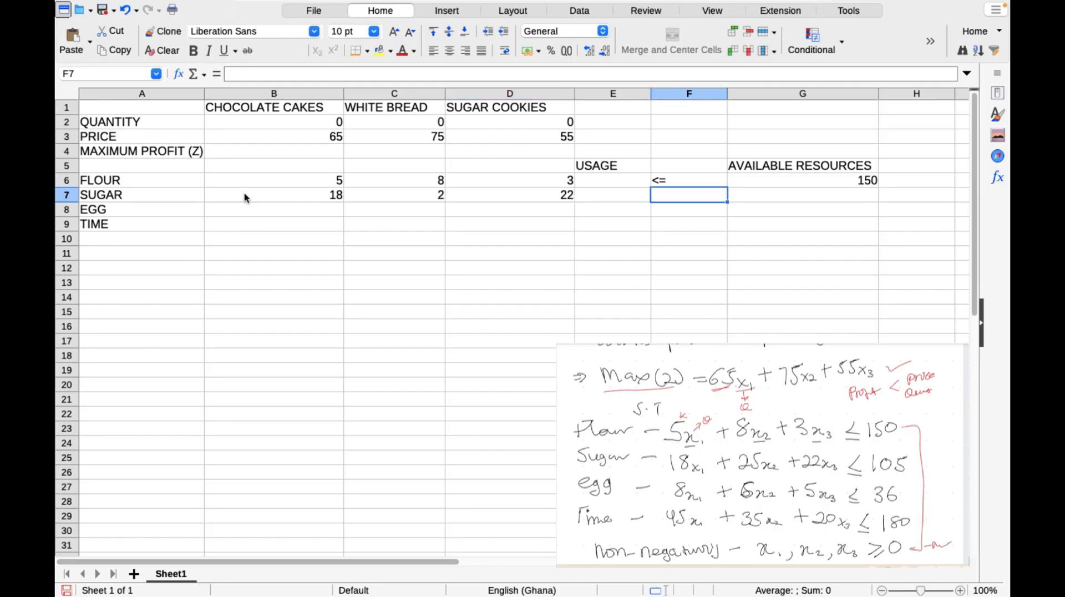
text(<=)
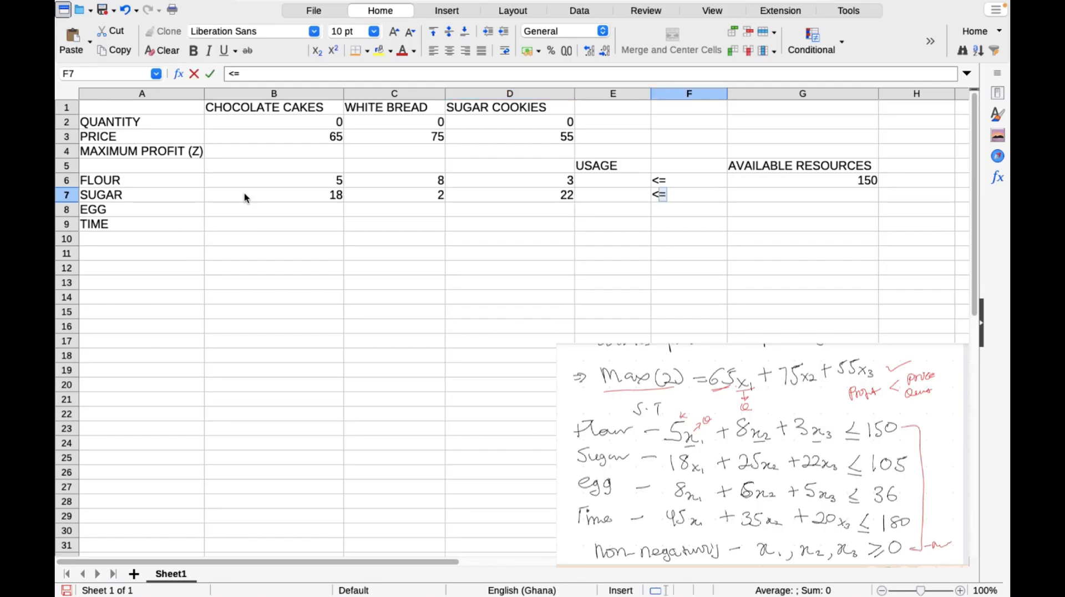
key(Tab)
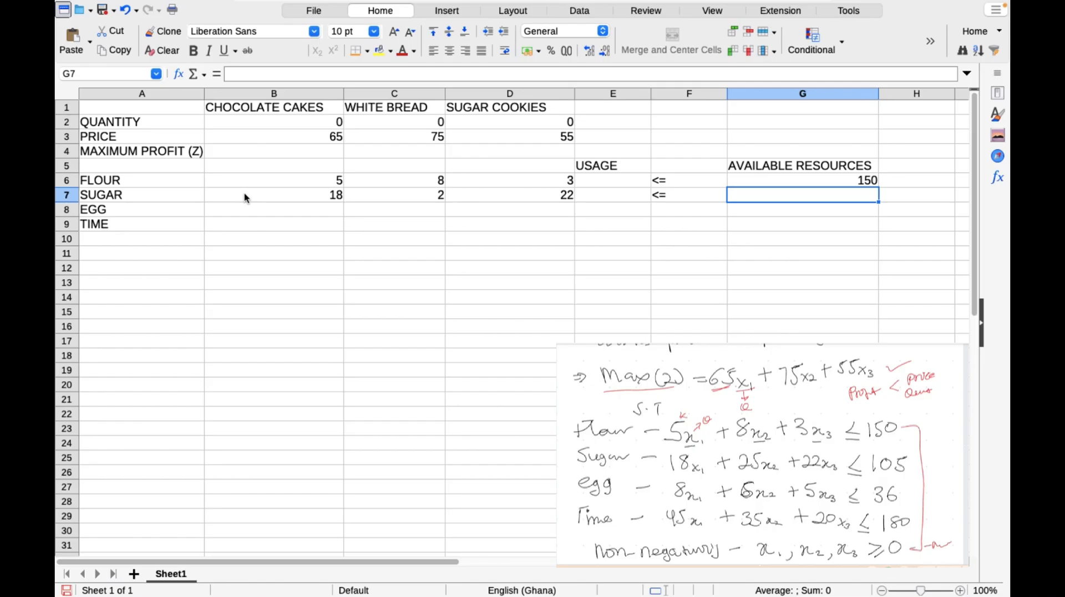
text(105)
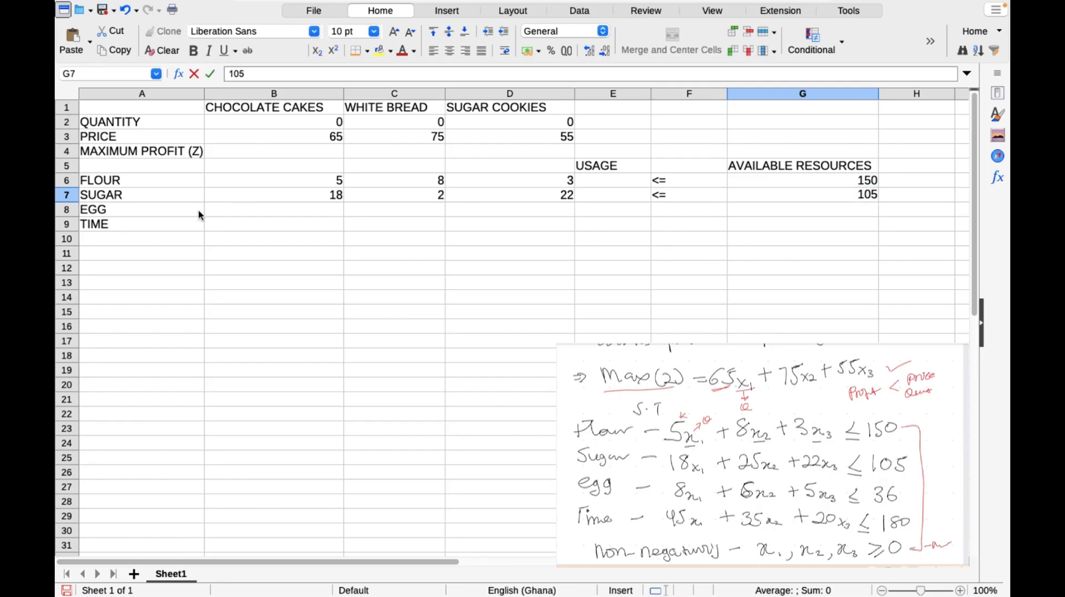
click(247, 215)
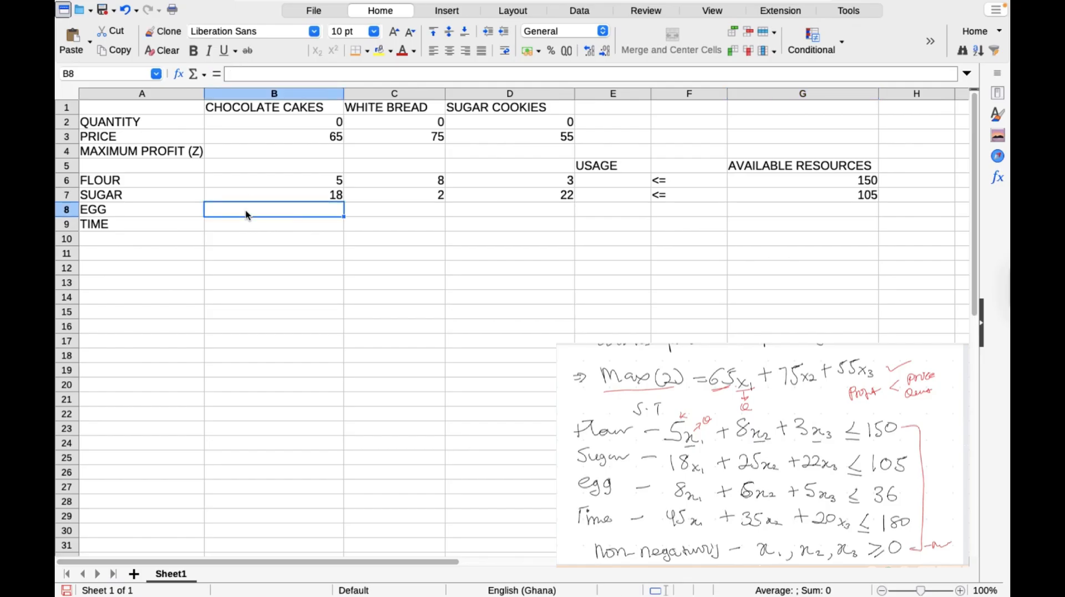
Step: Fill the EGG row with the coefficients 8, 6 and 5 in B8 to D8 and the sign <= in F8
text(8)
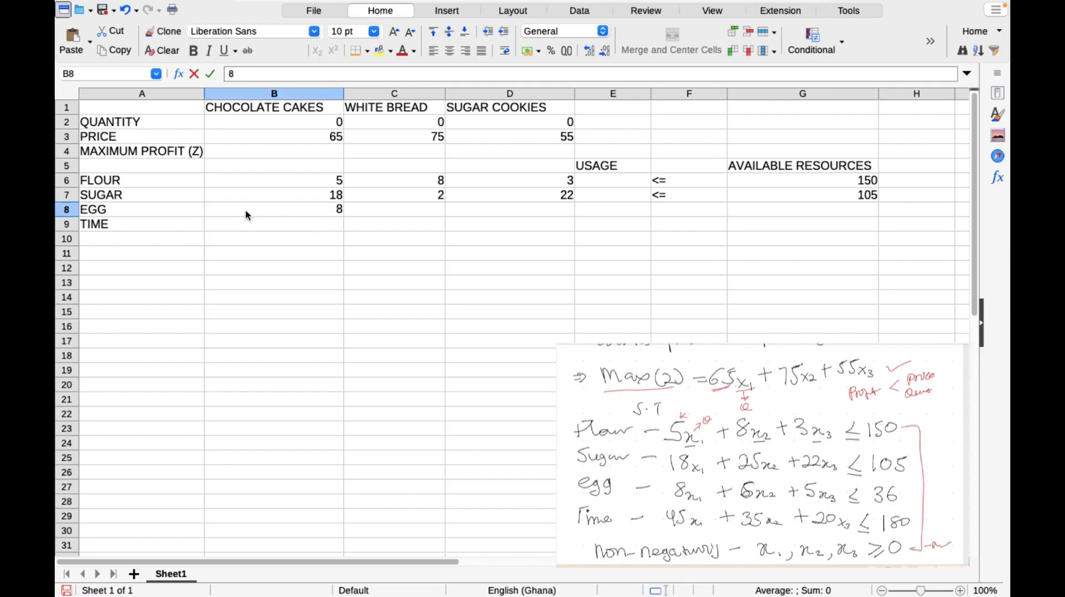
key(Tab)
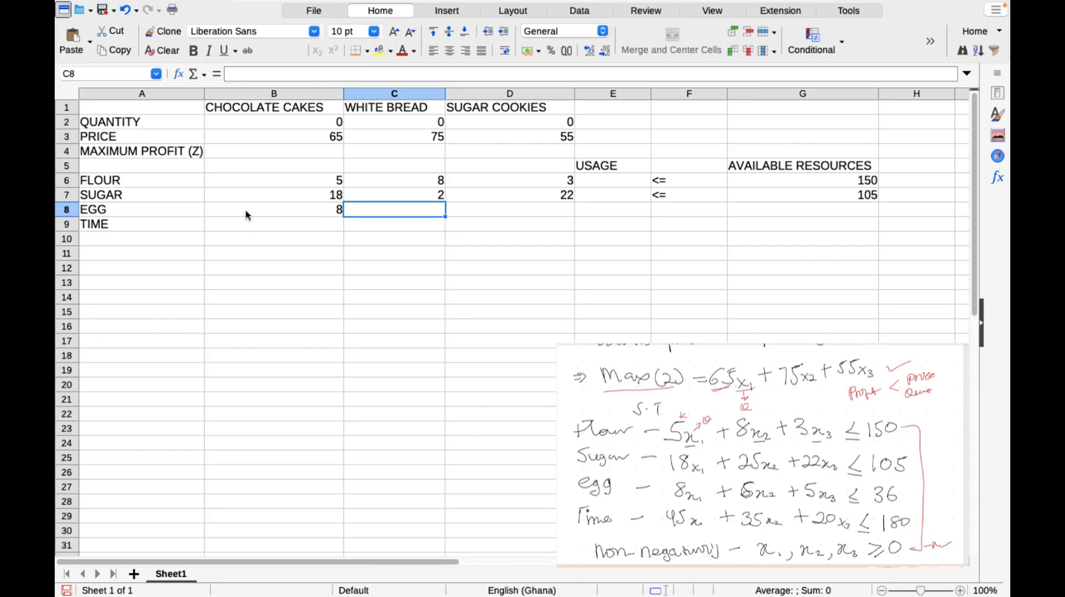
text(6)
key(Tab)
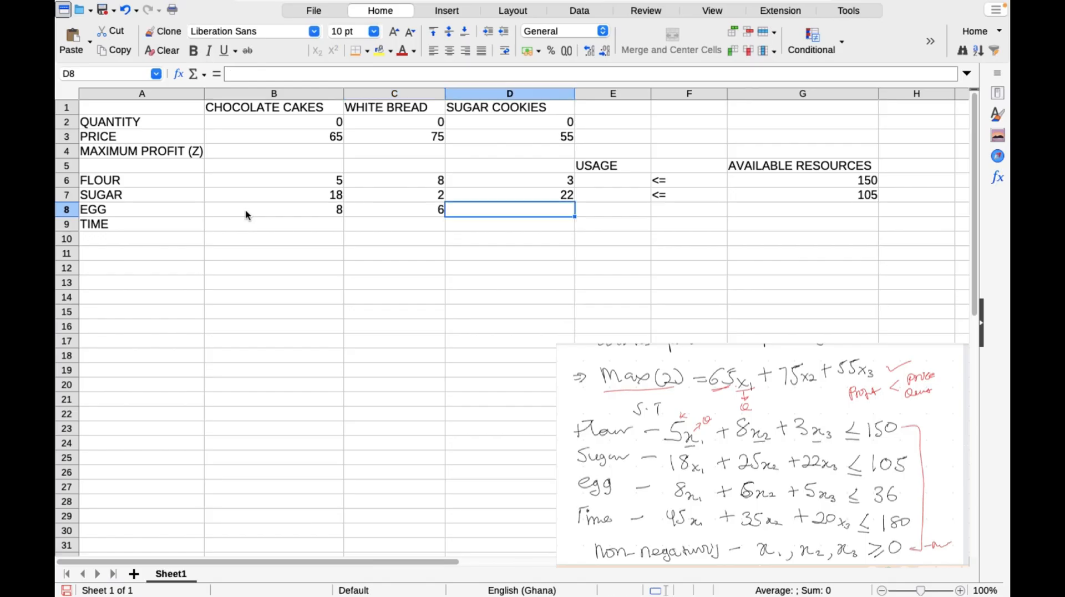
text(5)
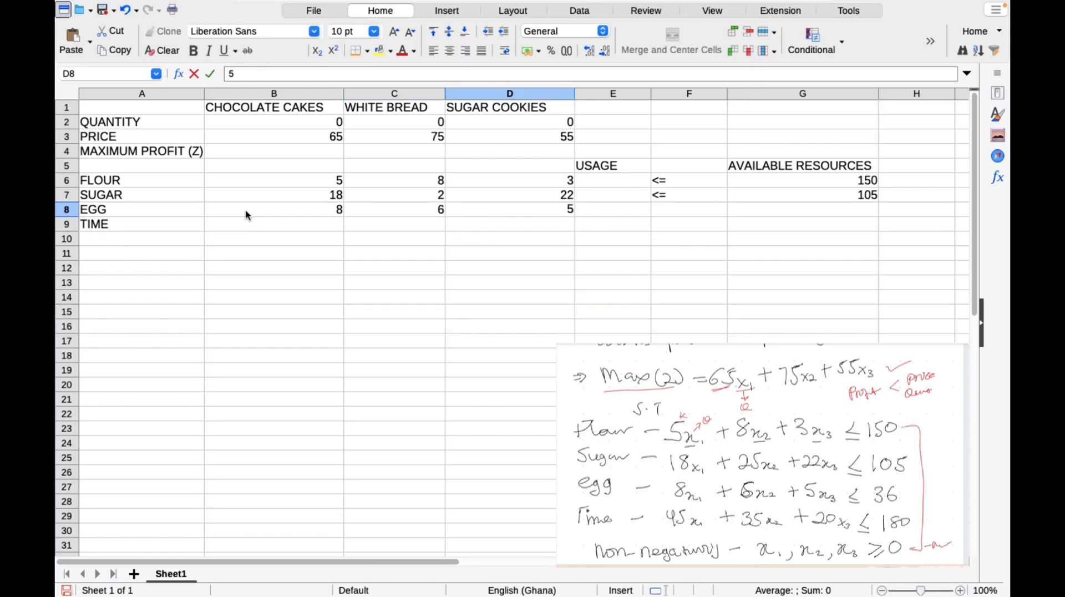
key(Tab)
key(Tab)
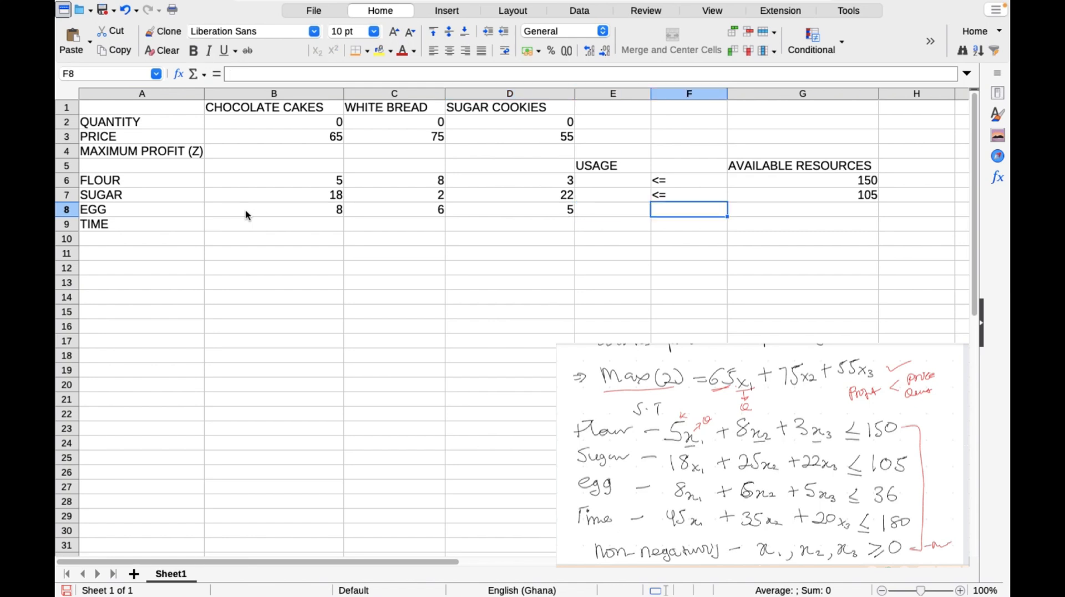
text(<=)
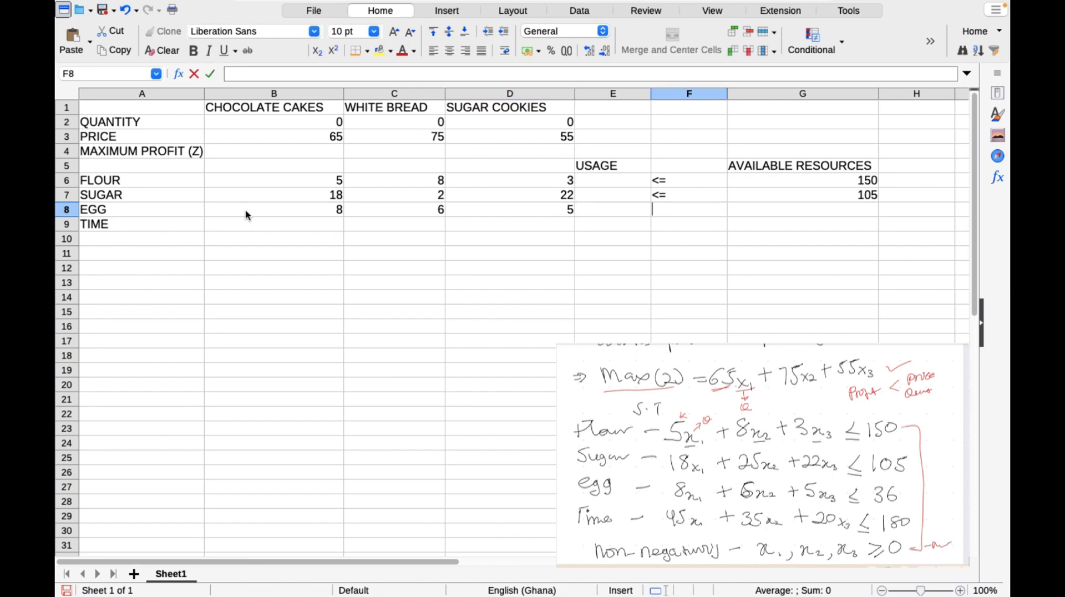
key(Tab)
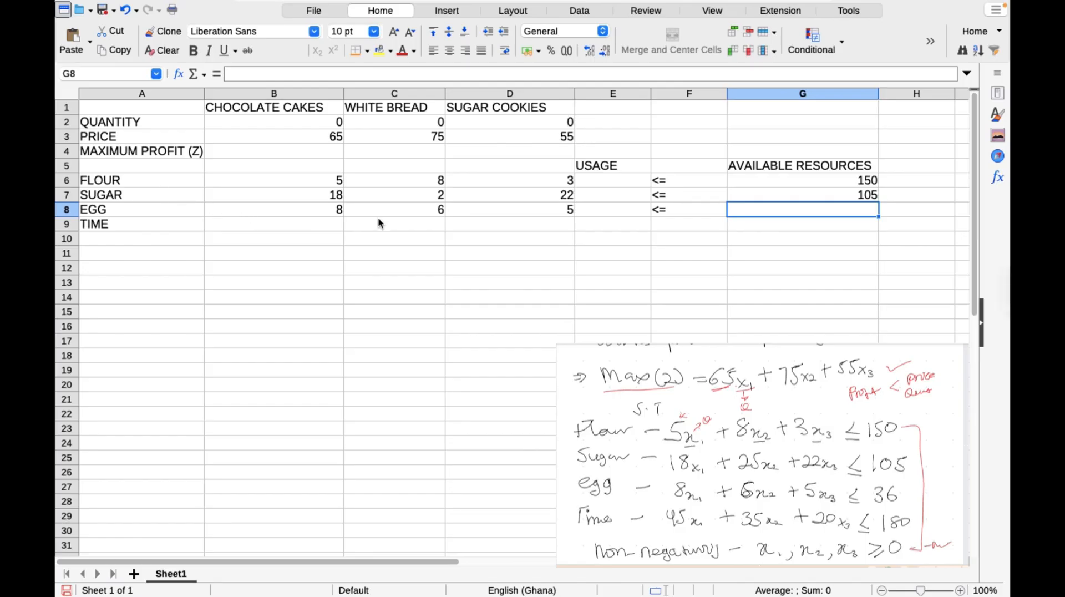
Step: Correct the SUGAR coefficient for white bread in C7 to 25 and enter the available egg amount 36 in G8
click(442, 194)
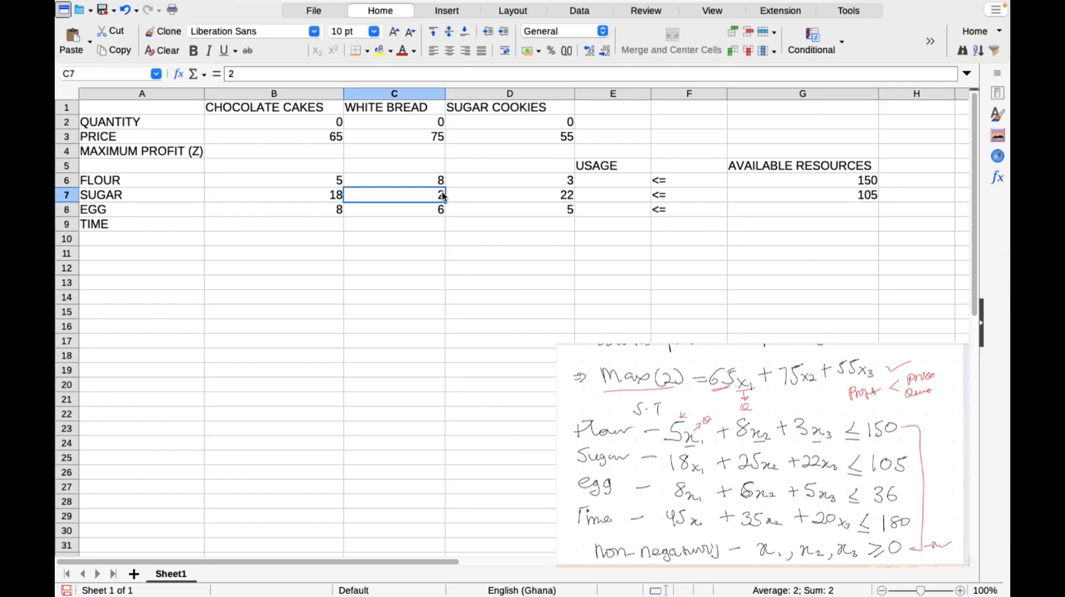
text(25)
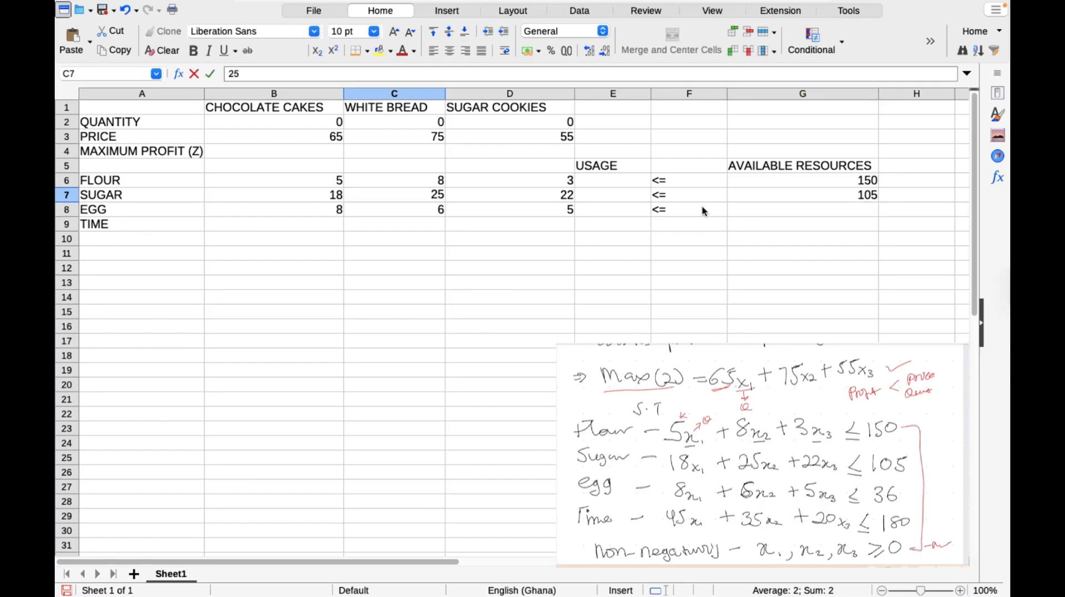
click(829, 211)
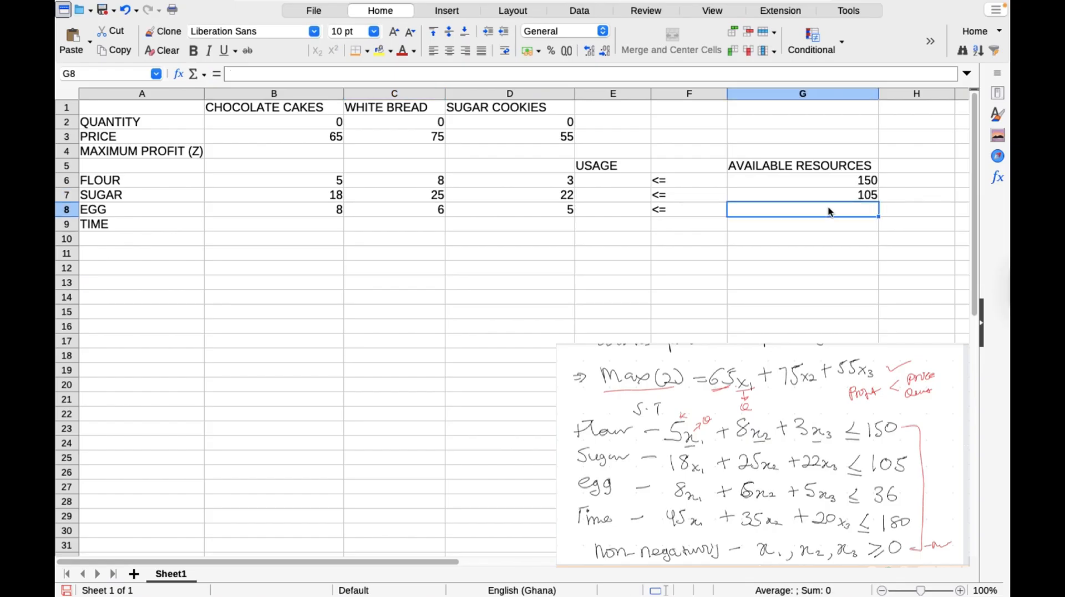
text(36)
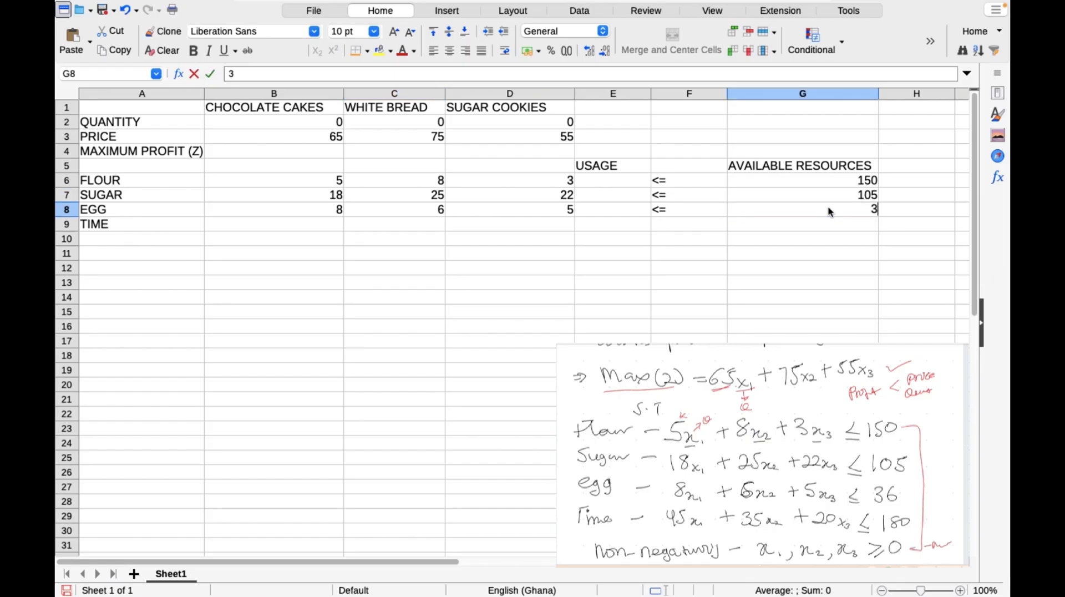
Step: Fill the TIME row with the coefficients 25, 35 and 20 in cells B9 to D9
click(292, 225)
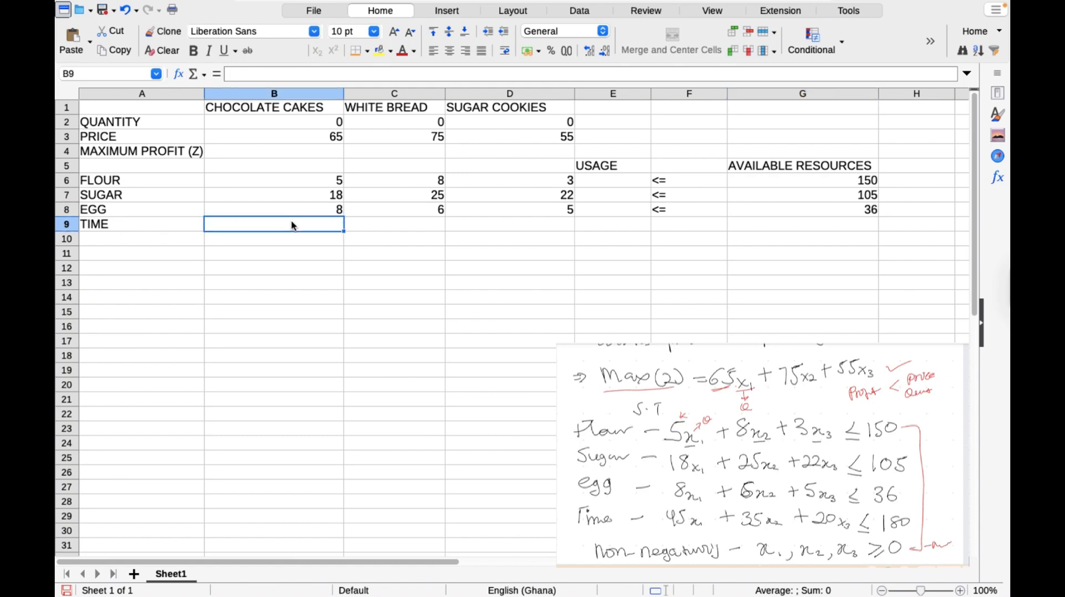
text(25)
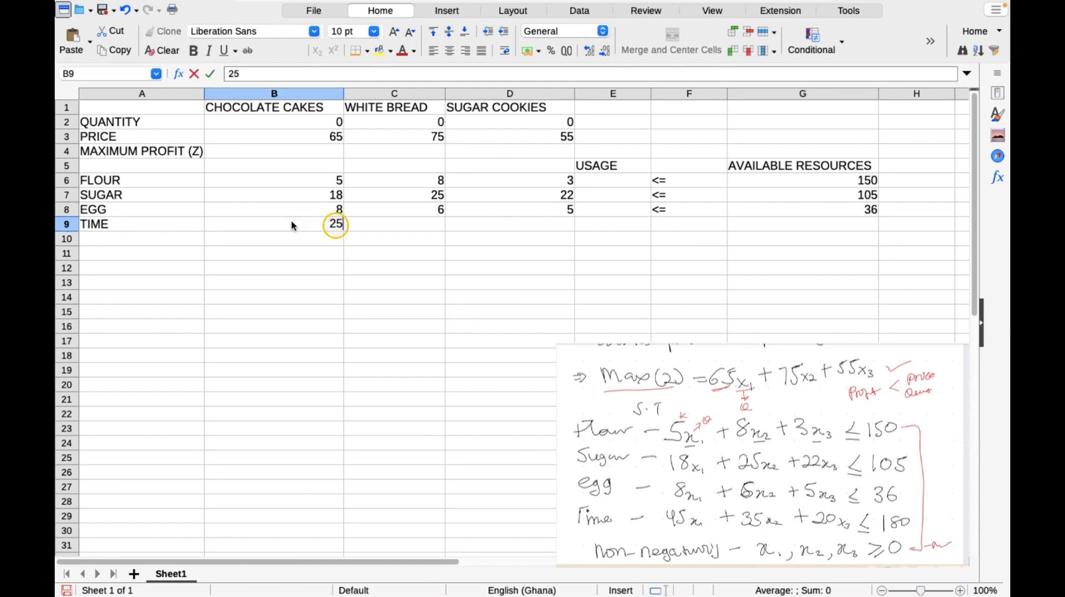
key(Tab)
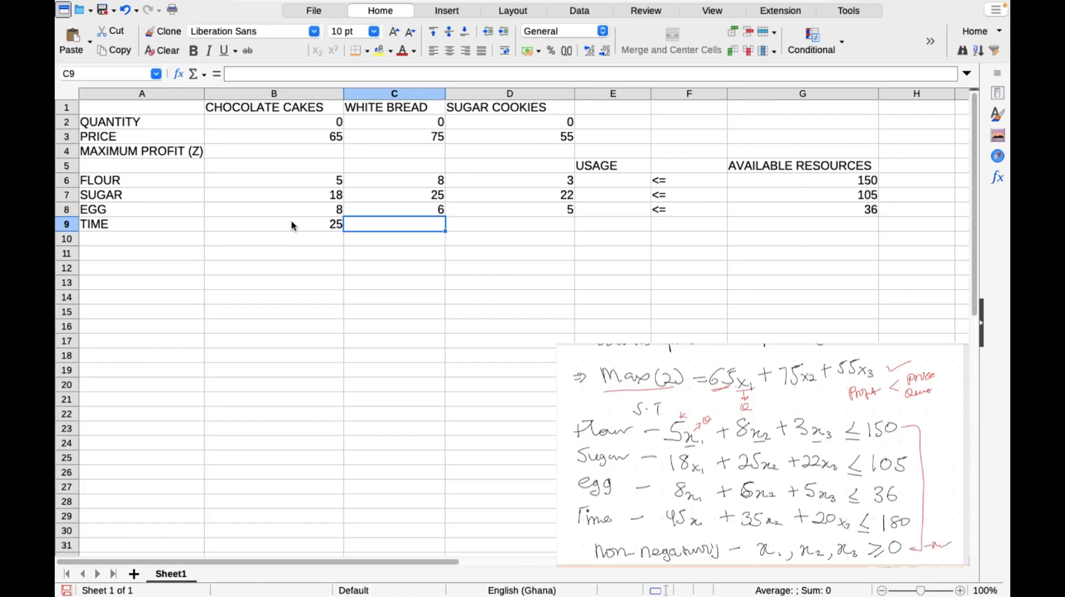
text(35)
key(Tab)
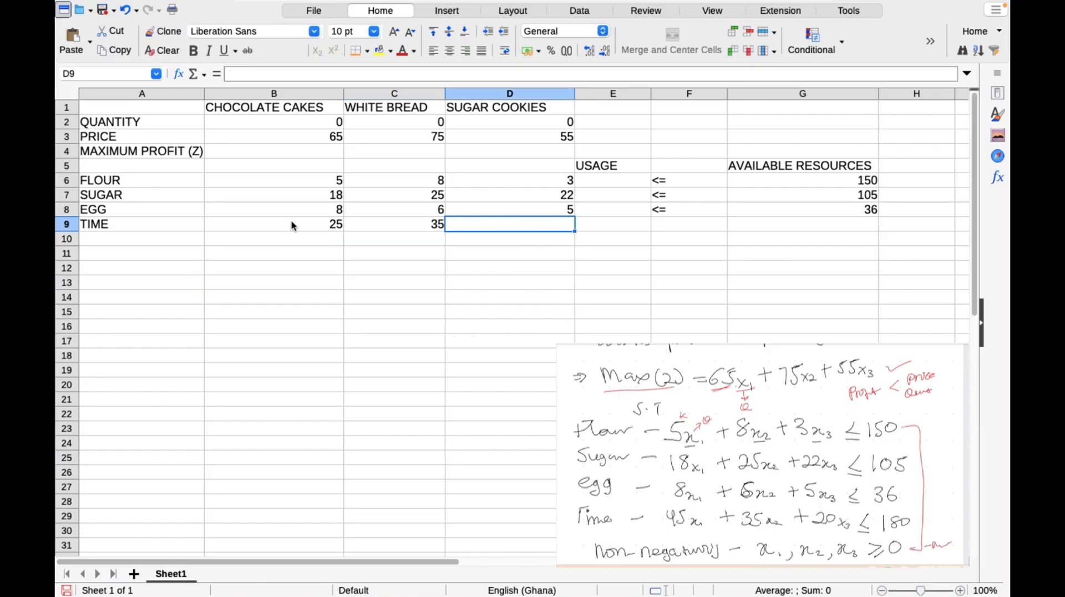
text(20)
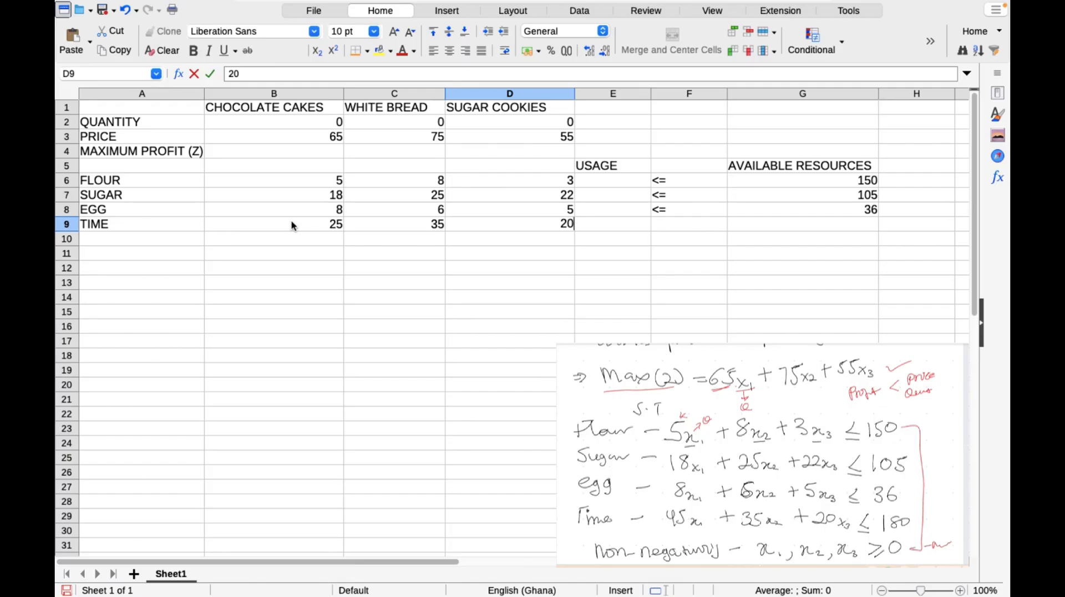
Step: Enter the sign <= in F9 and the available time 180 in G9
key(Tab)
key(Tab)
text(<=)
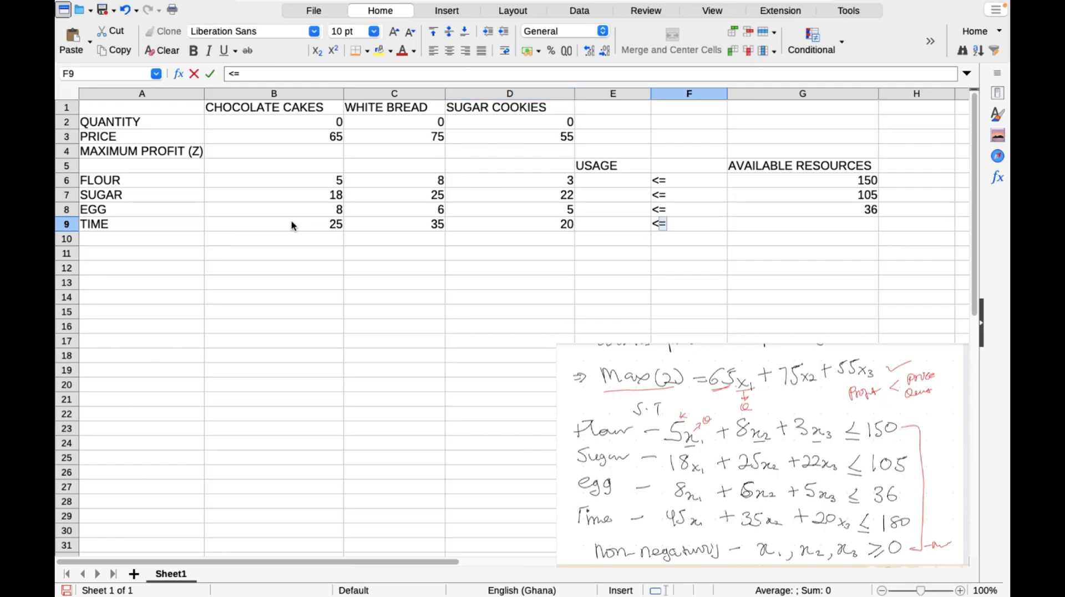
key(Tab)
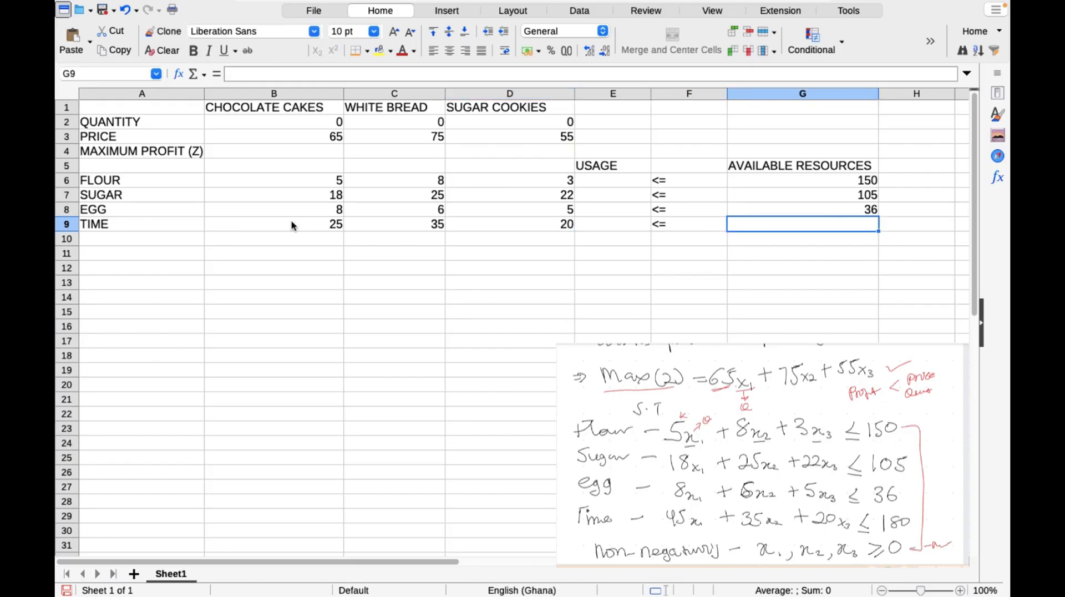
text(180)
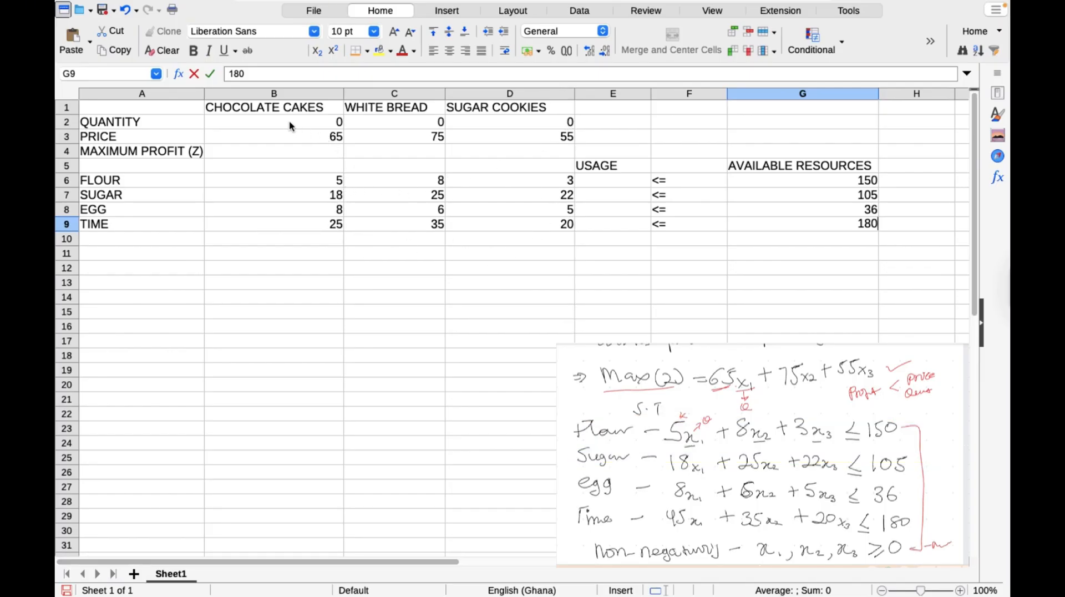
Step: Replace the quantities in B2 to D2 with the variable names X1, X2 and X3
click(314, 123)
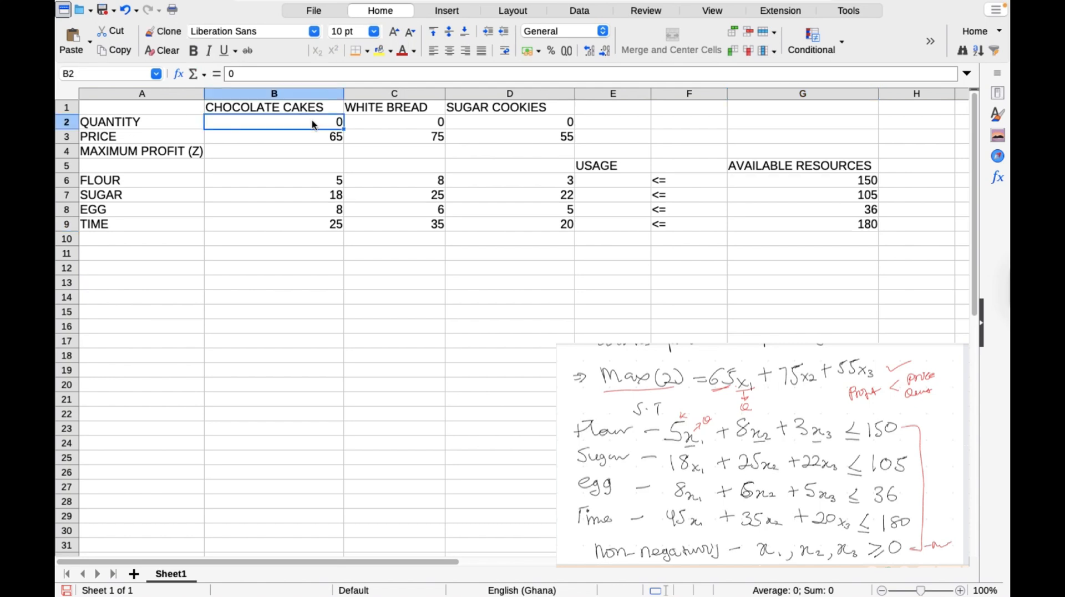
text(X1)
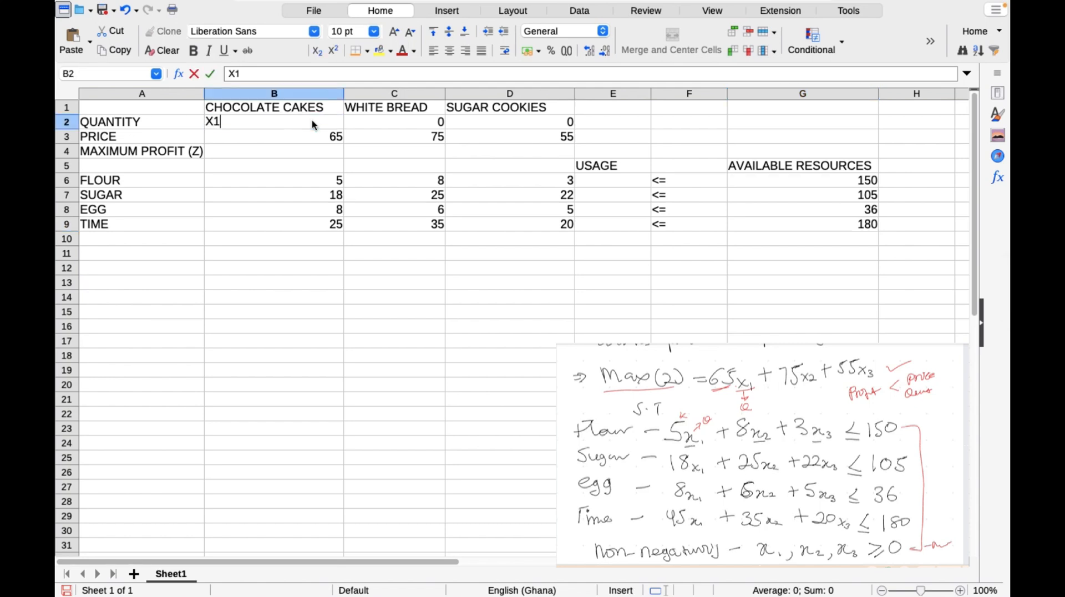
key(Tab)
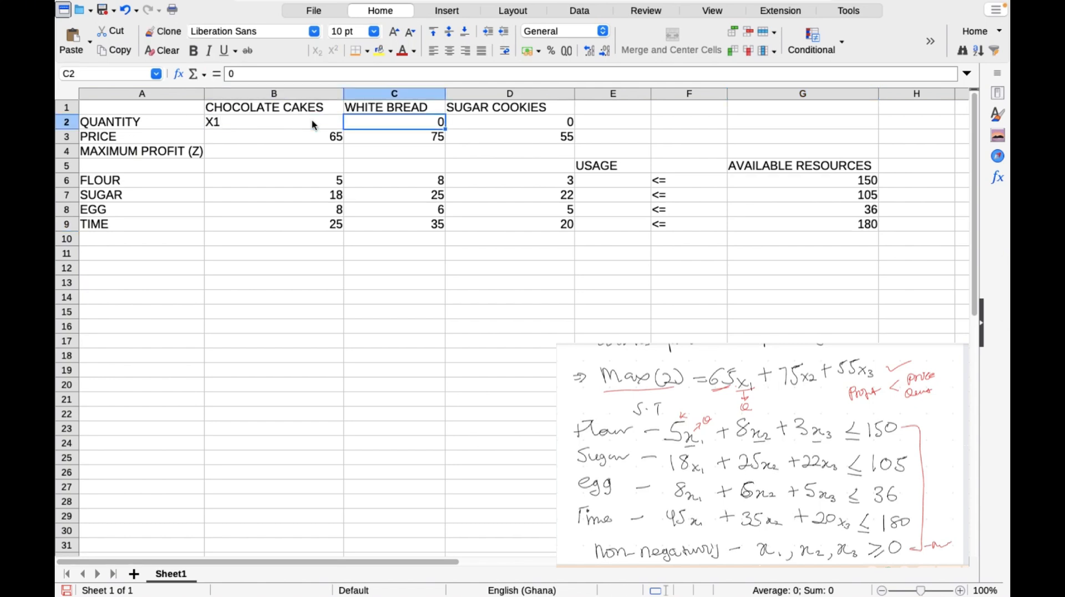
text(X2)
key(Tab)
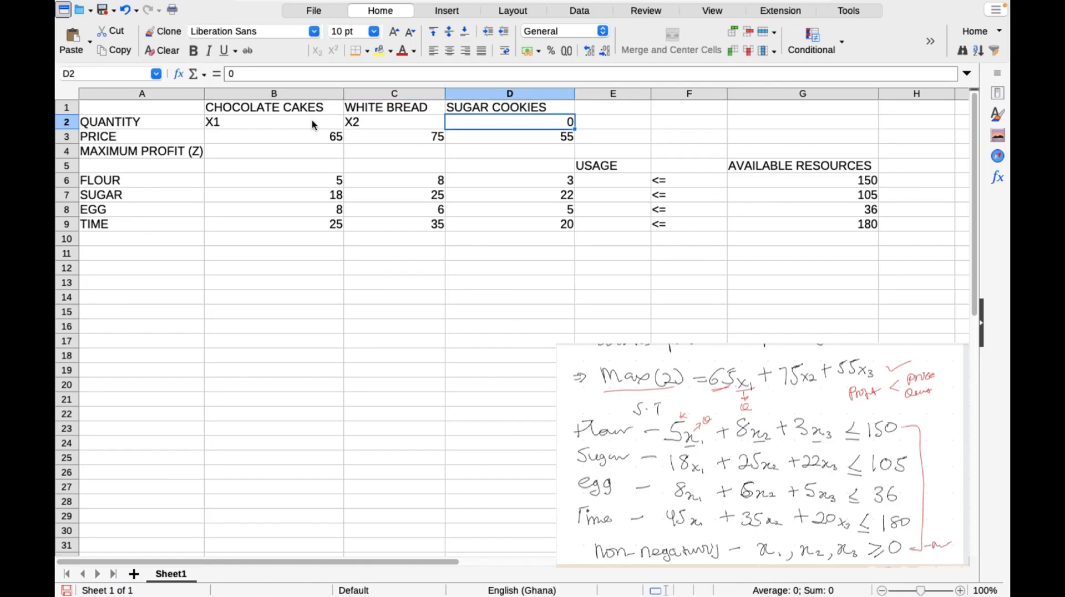
text(X3)
key(Tab)
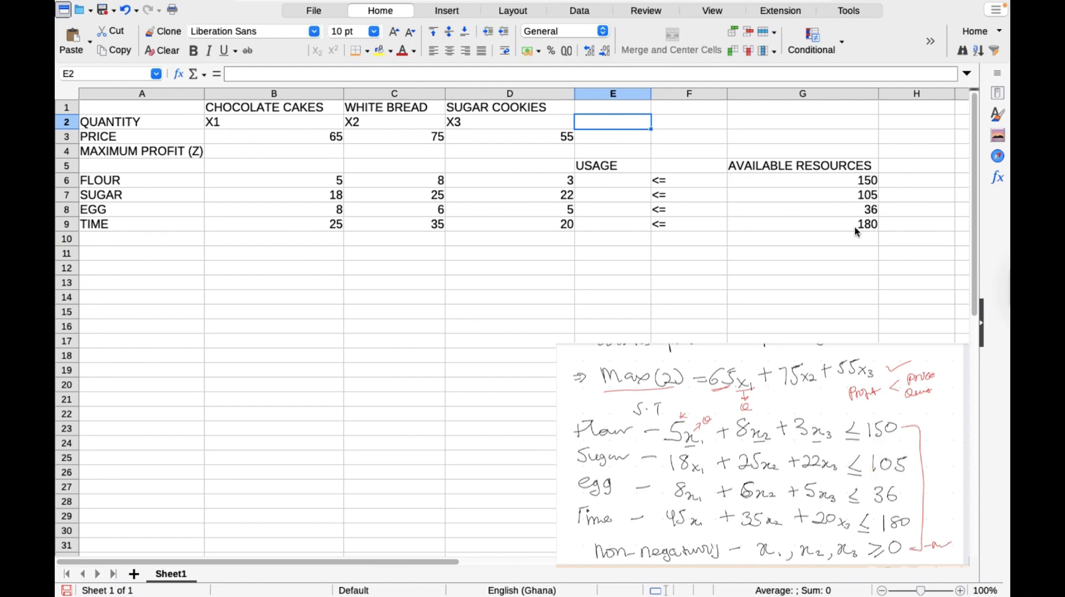
Step: Set the quantities in cells B2, C2 and D2 back to 0
click(218, 126)
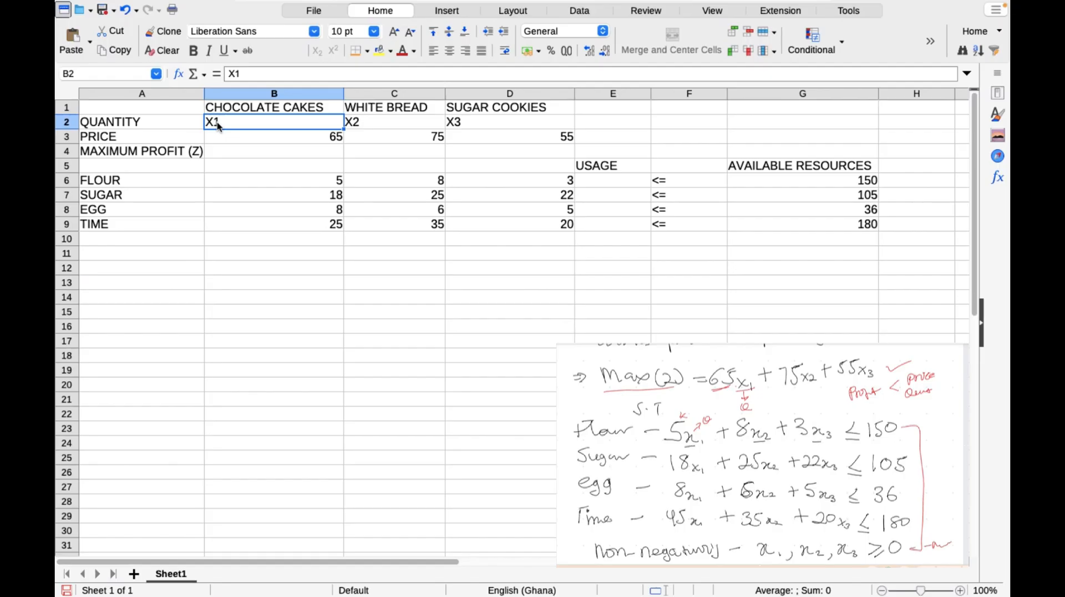
text(0)
key(Tab)
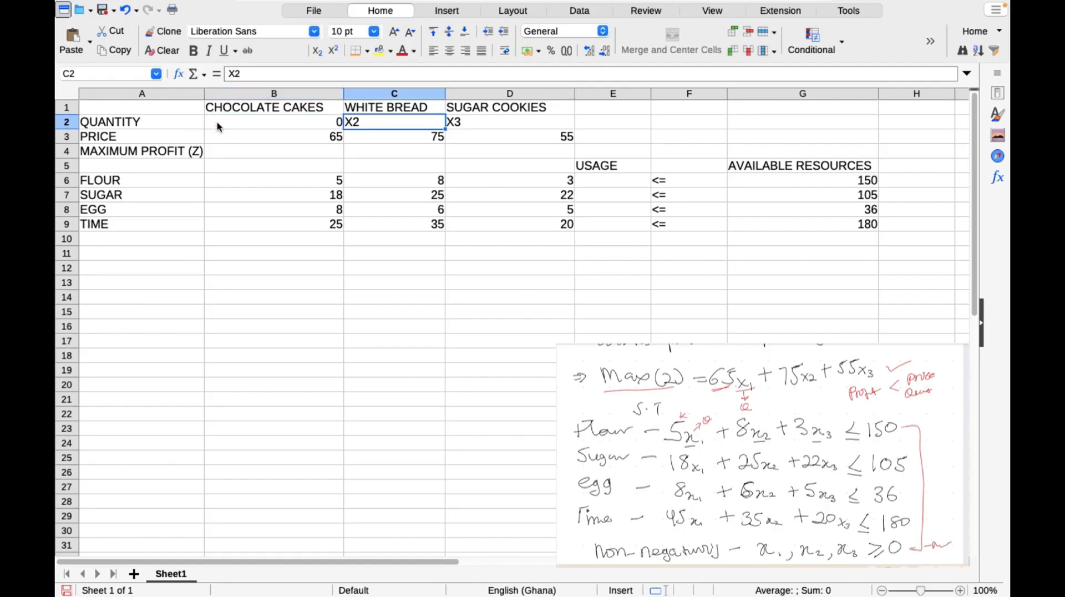
text(0)
key(Tab)
text(0)
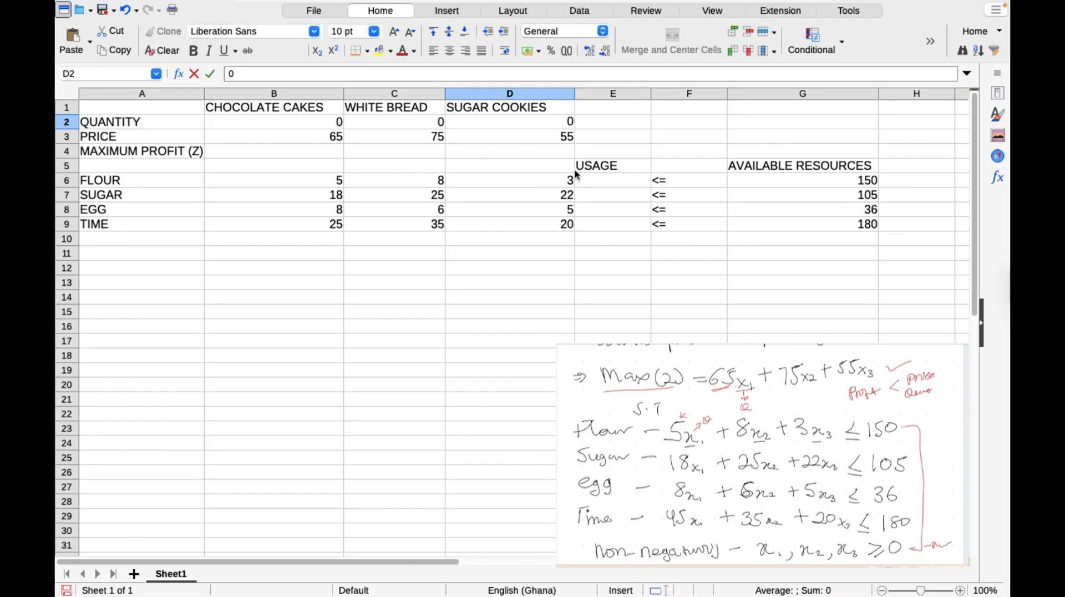
click(331, 153)
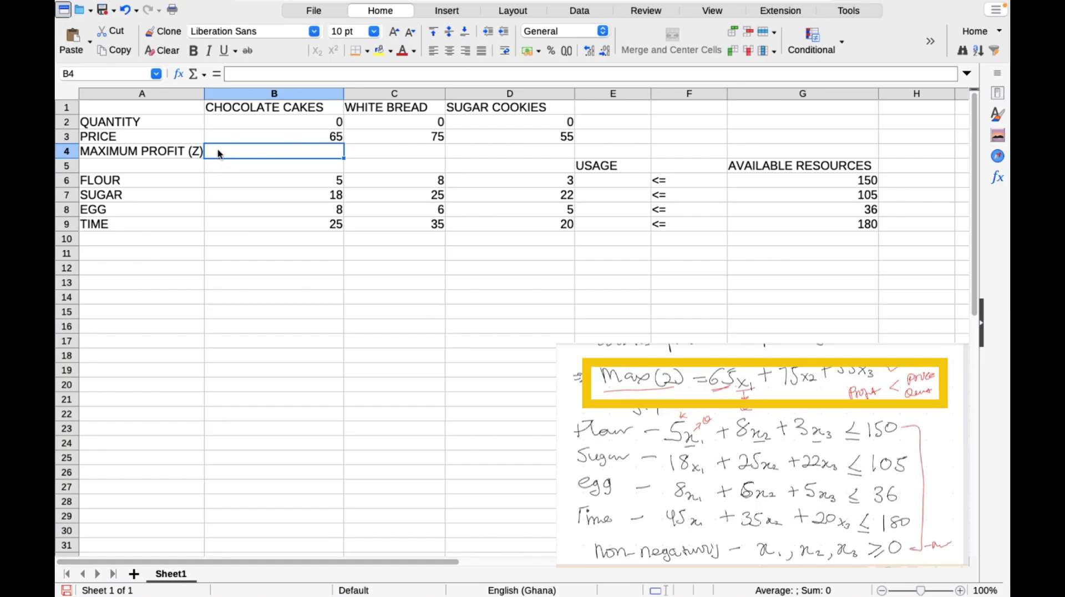
text(=SU)
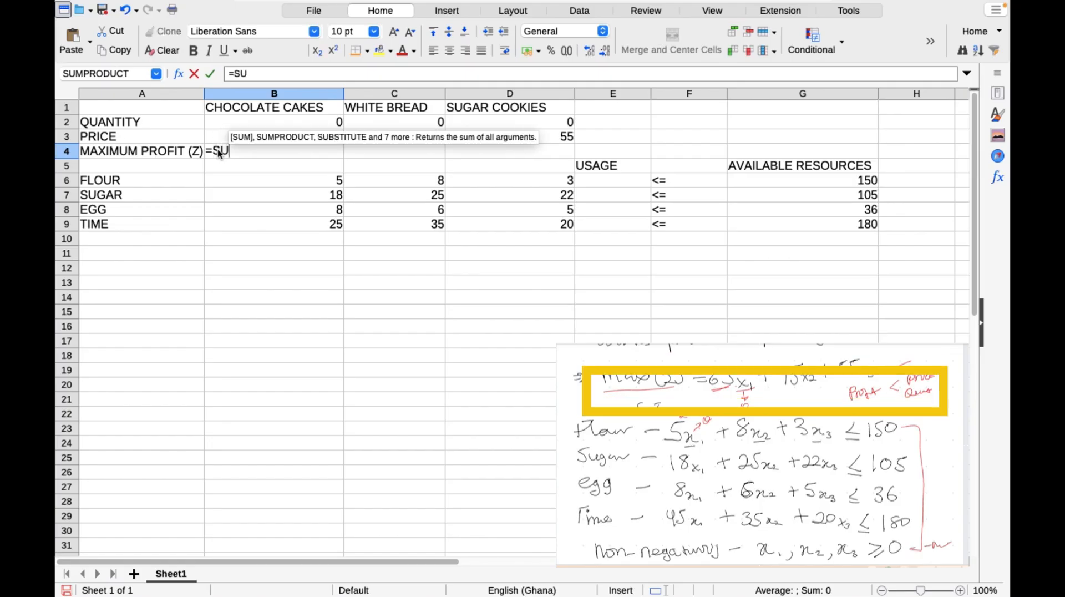
text(NPRO)
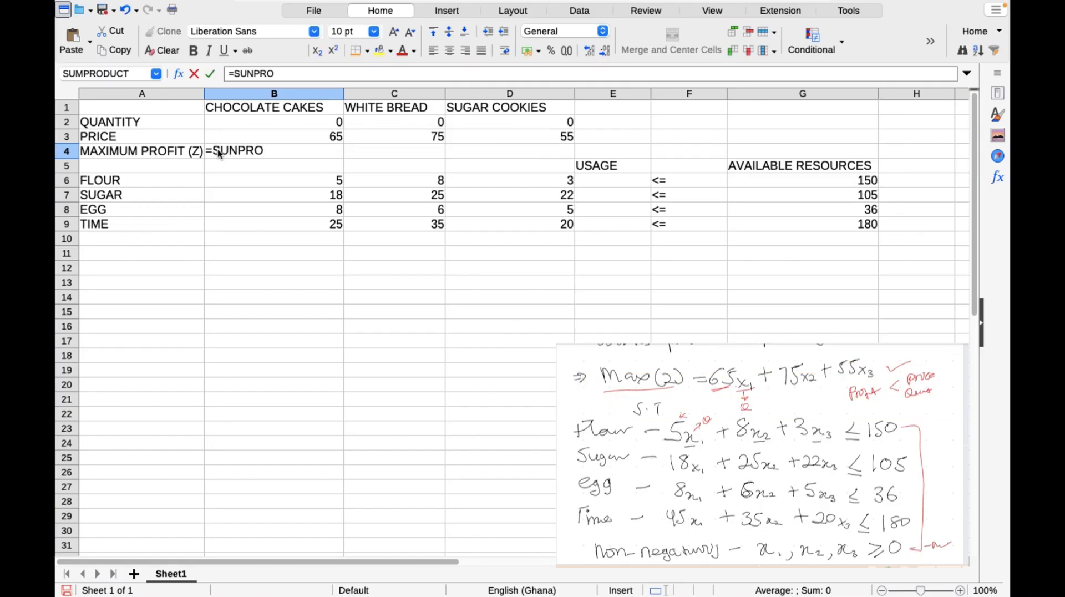
text(DUCT()
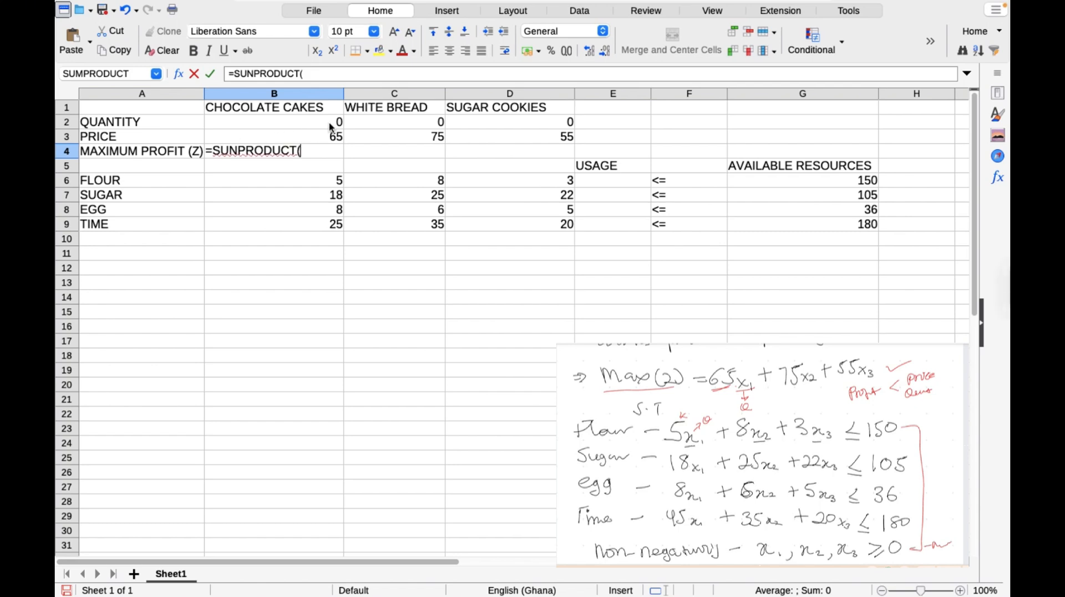
key(BackSpace)
key(BackSpace)
key(BackSpace)
key(BackSpace)
key(BackSpace)
key(BackSpace)
key(BackSpace)
key(BackSpace)
key(BackSpace)
key(BackSpace)
key(BackSpace)
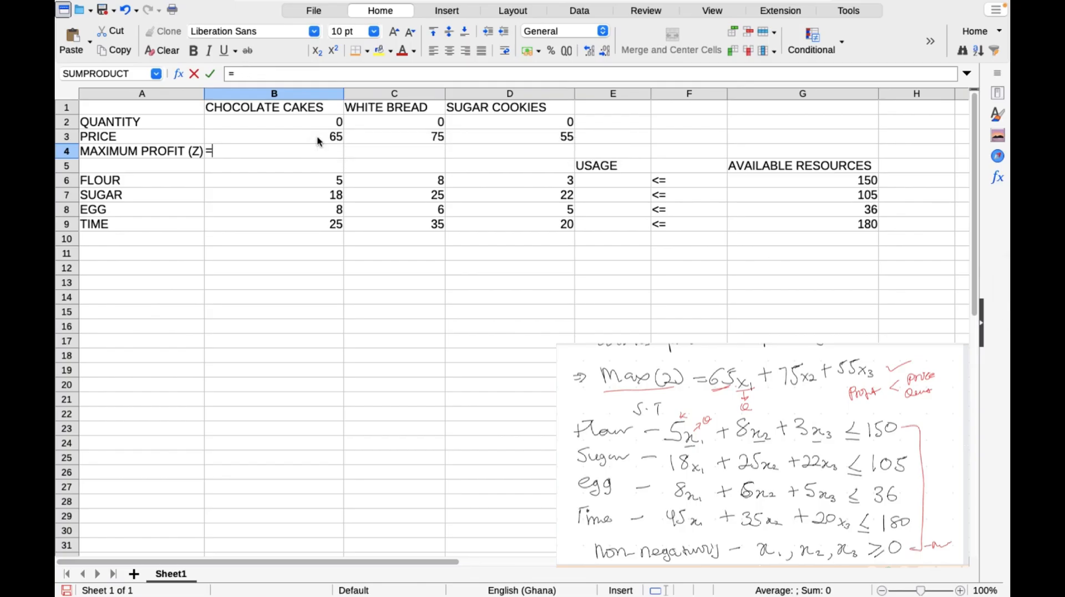
key(Tab)
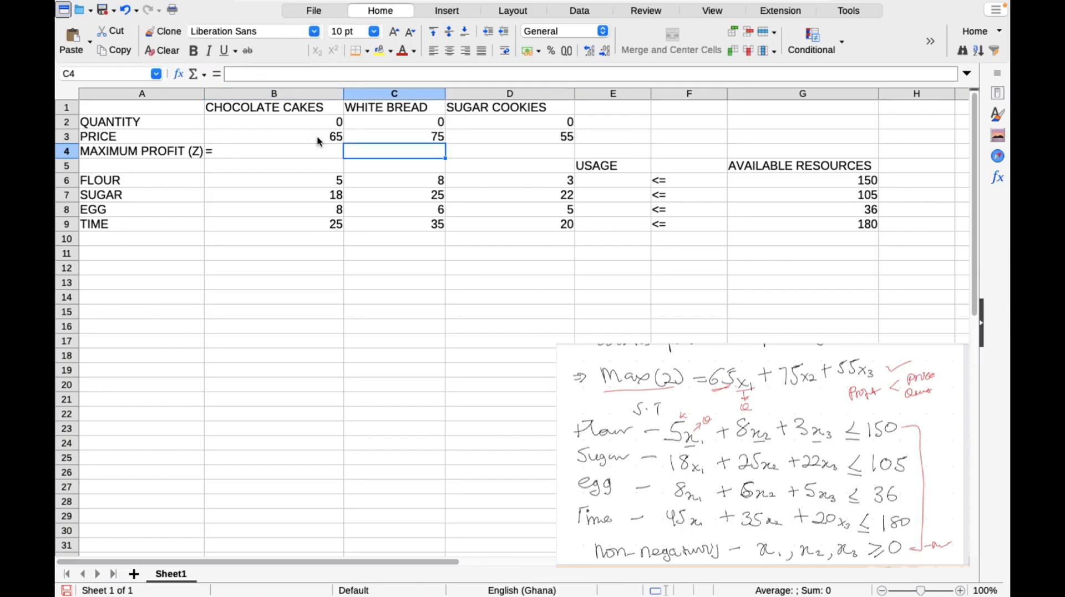
Step: Replace the equals sign in B4 with the maximum profit formula =SUMPRODUCT(B2:D2,B3:D3)
click(248, 150)
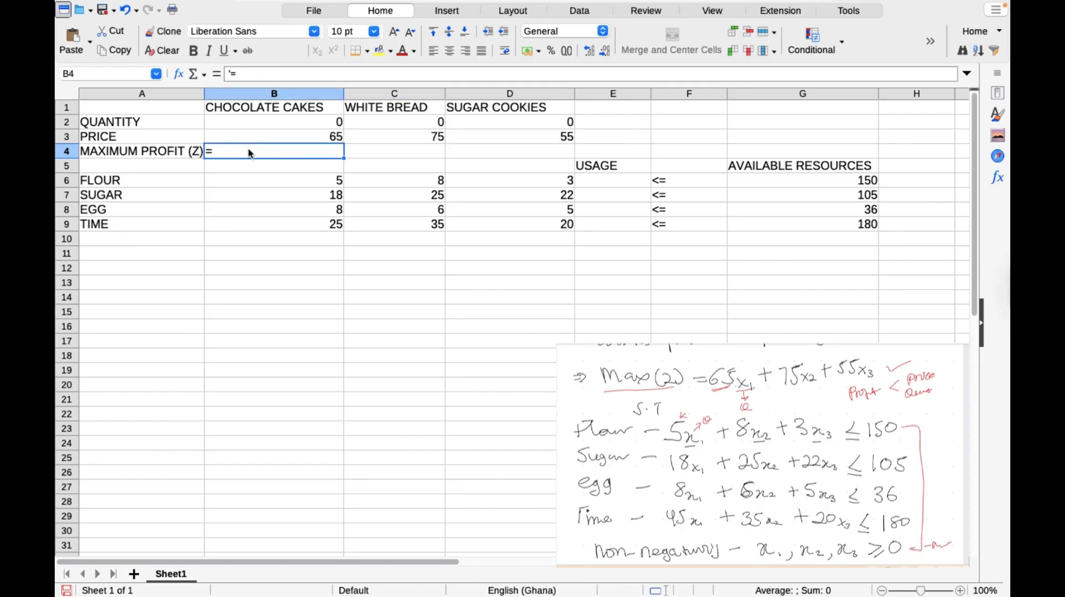
key(BackSpace)
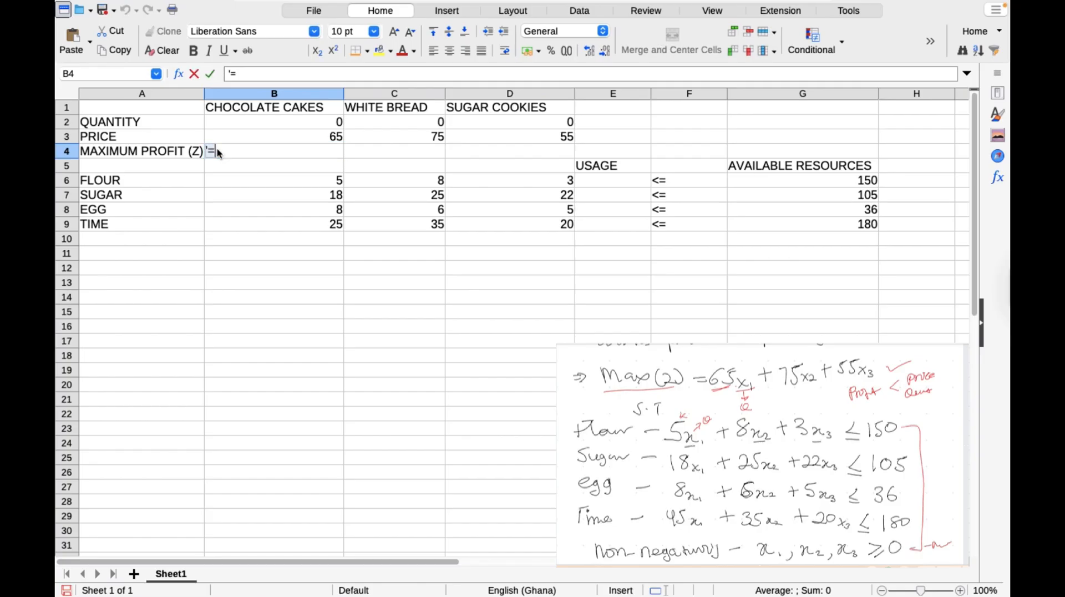
text(=su)
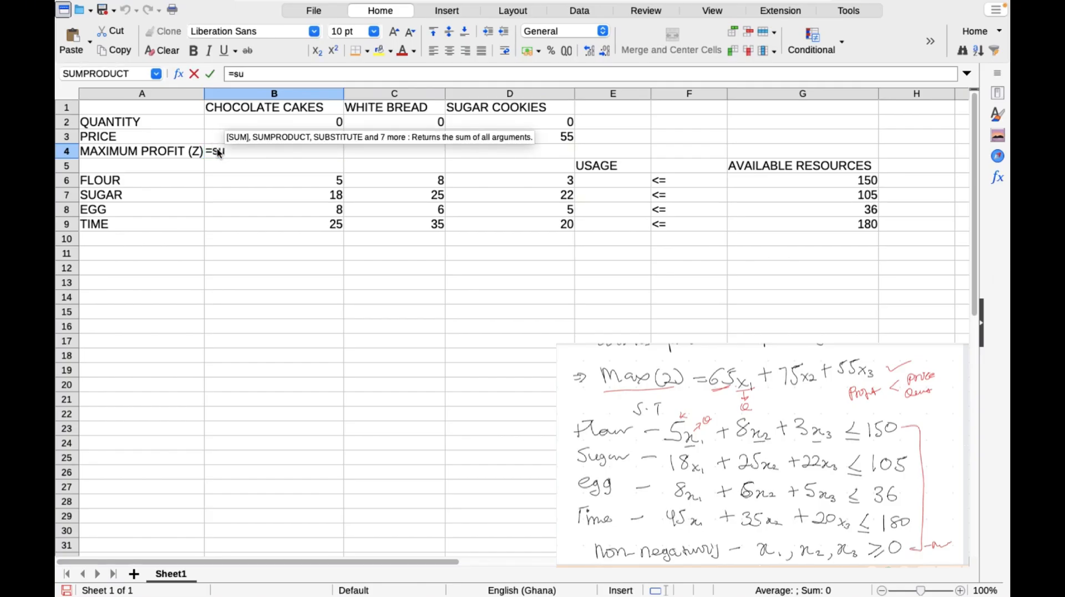
text(m)
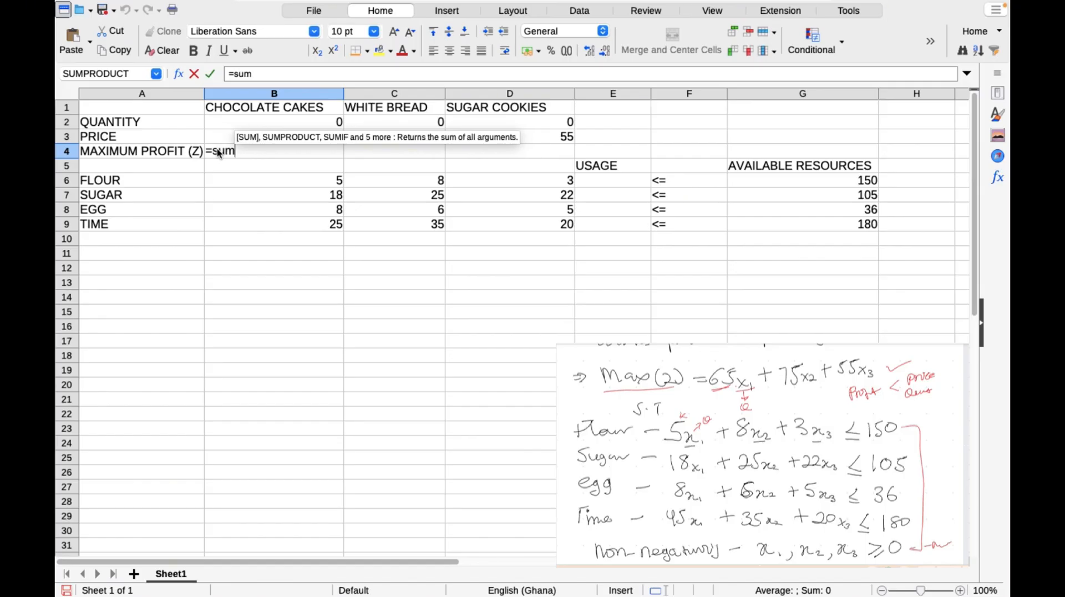
text(pr)
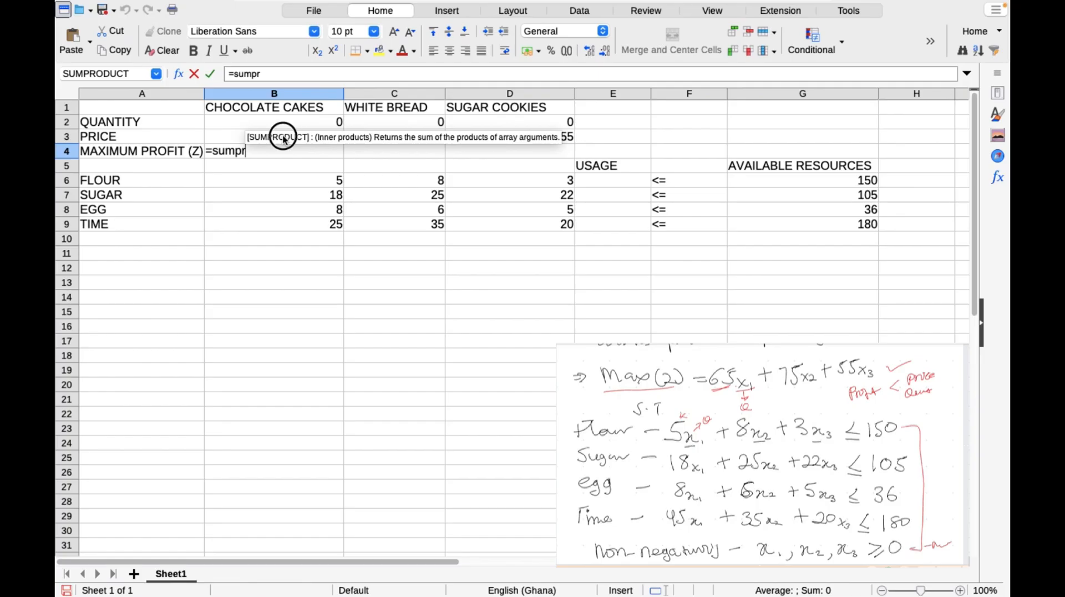
key(Return)
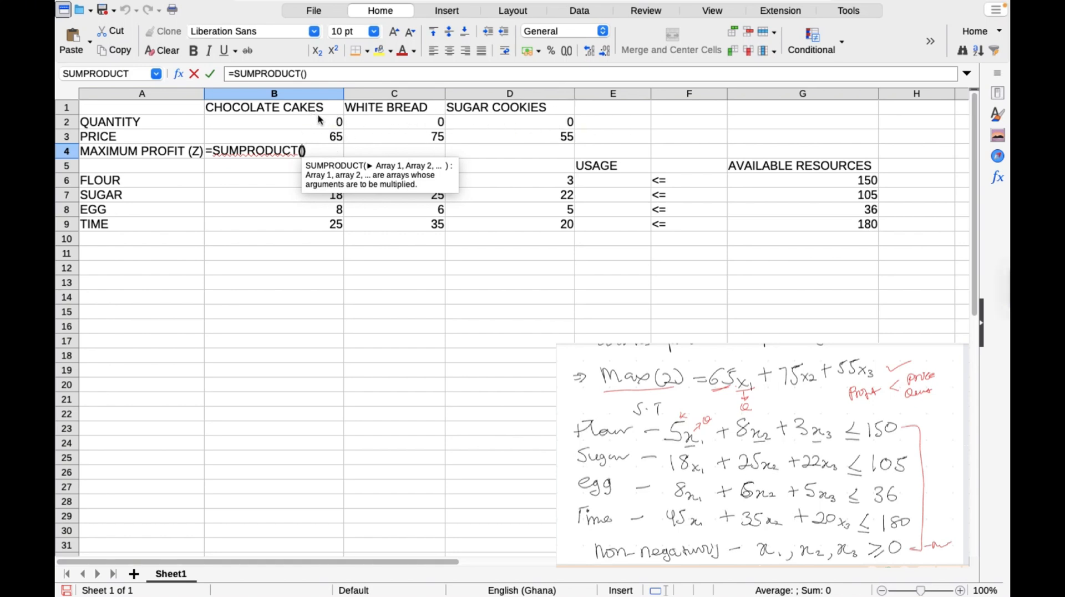
drag(293, 120, 555, 119)
text(,)
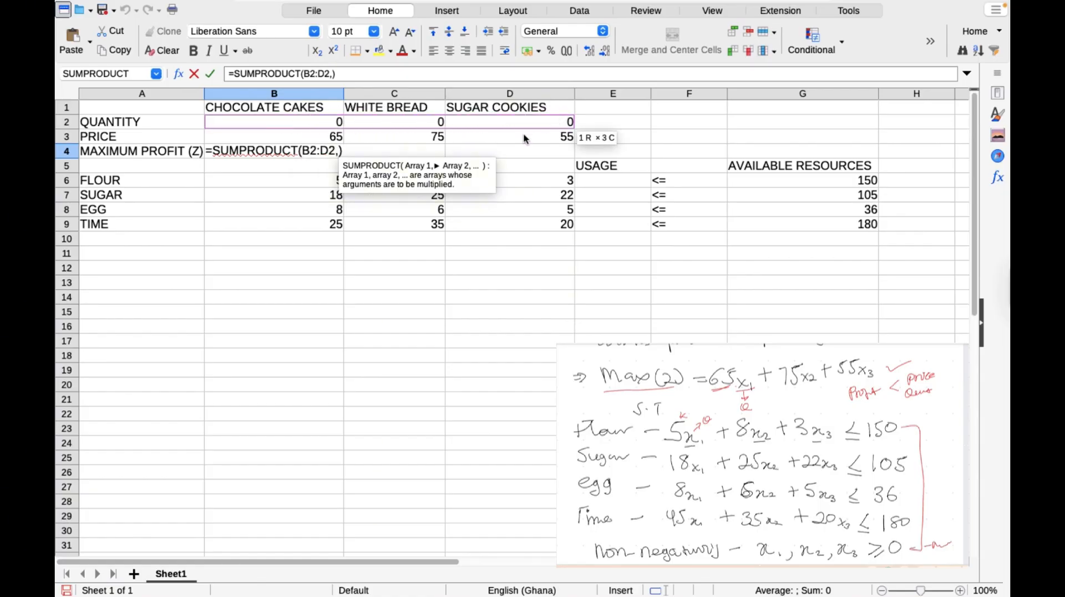
drag(325, 135, 564, 139)
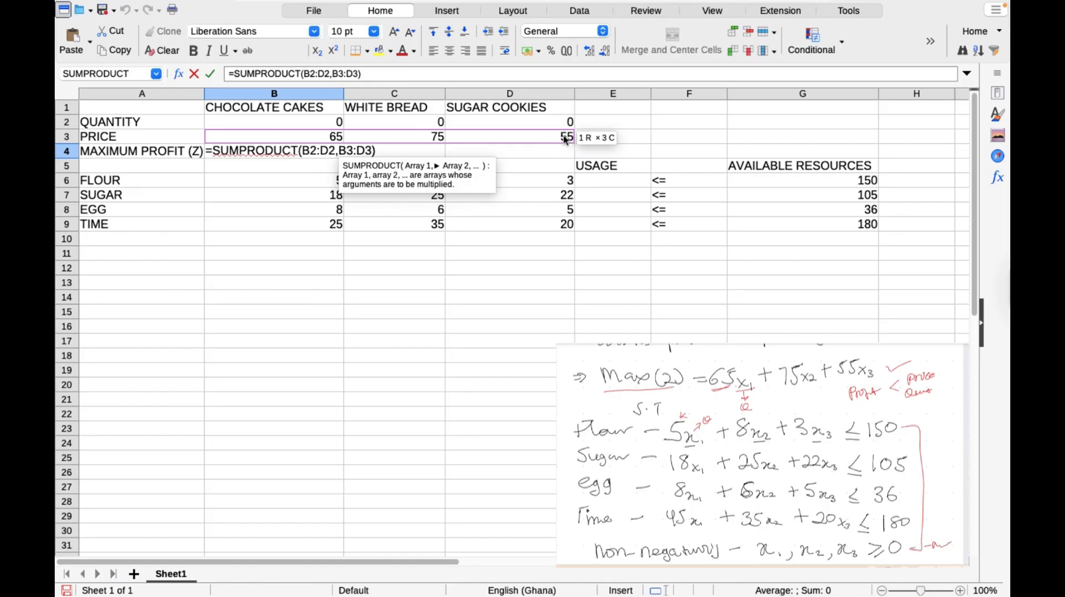
key(Return)
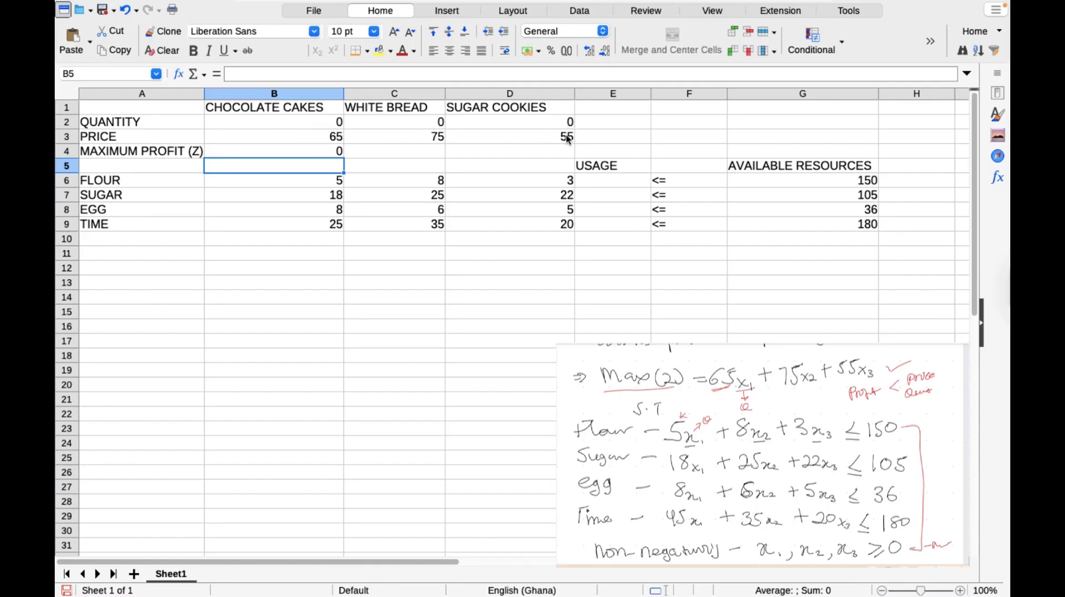
click(325, 154)
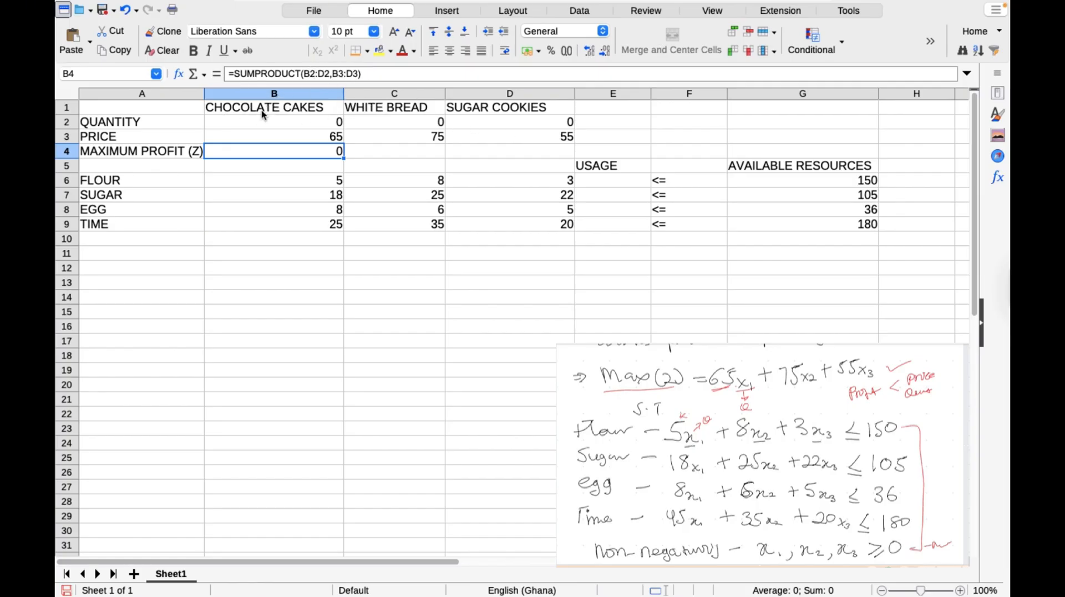
Step: Enter the FLOUR usage formula =SUMPRODUCT(B2:D2,B6:D6) in cell E6
click(594, 180)
text(=sum)
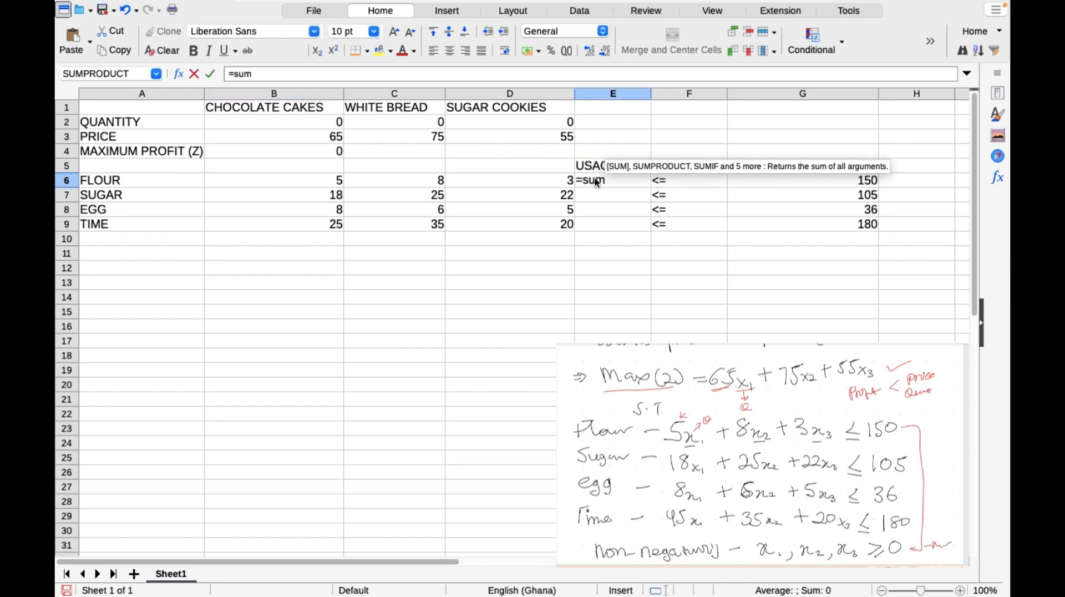
text(pr)
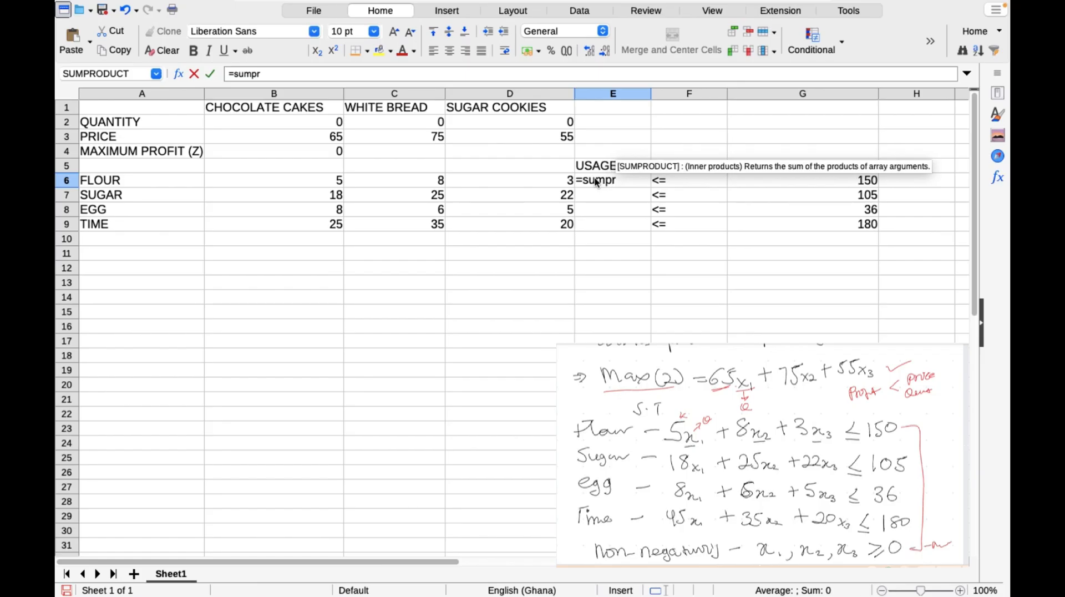
key(Return)
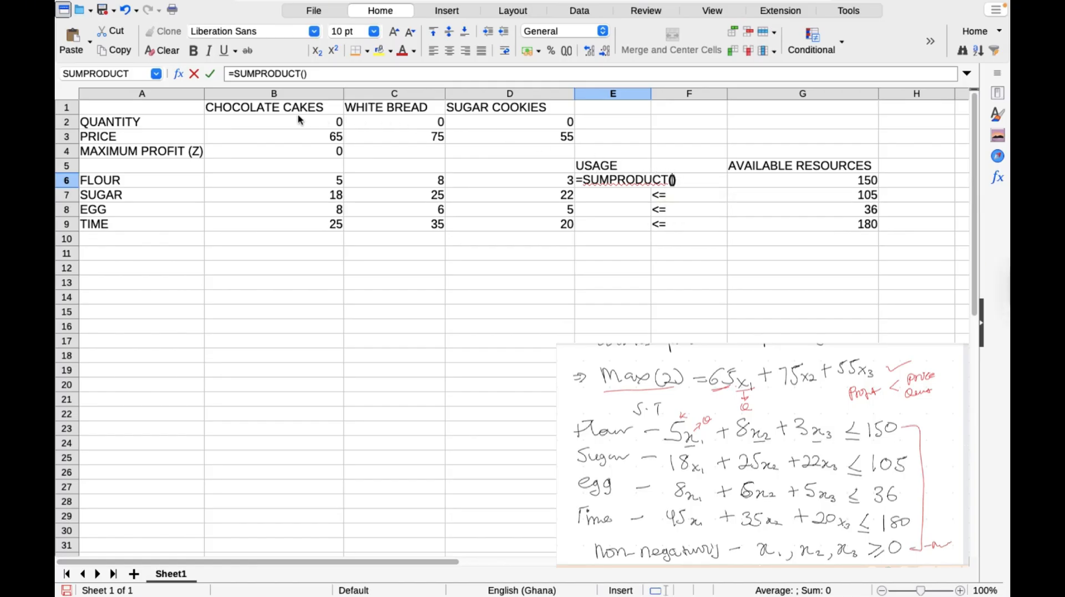
drag(255, 123, 533, 122)
text(,)
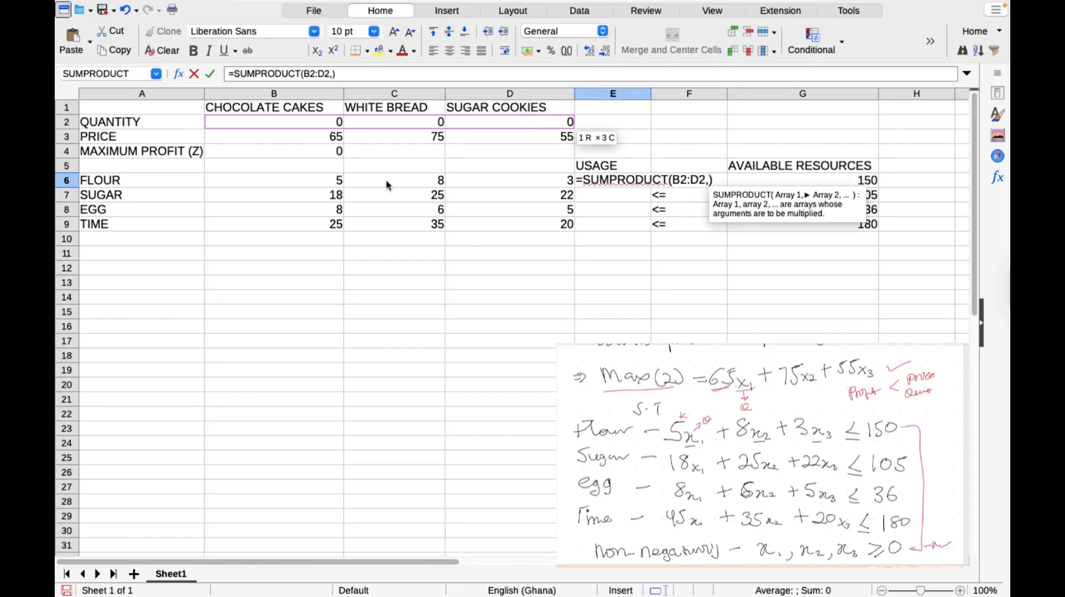
click(301, 181)
drag(302, 180, 537, 178)
key(Return)
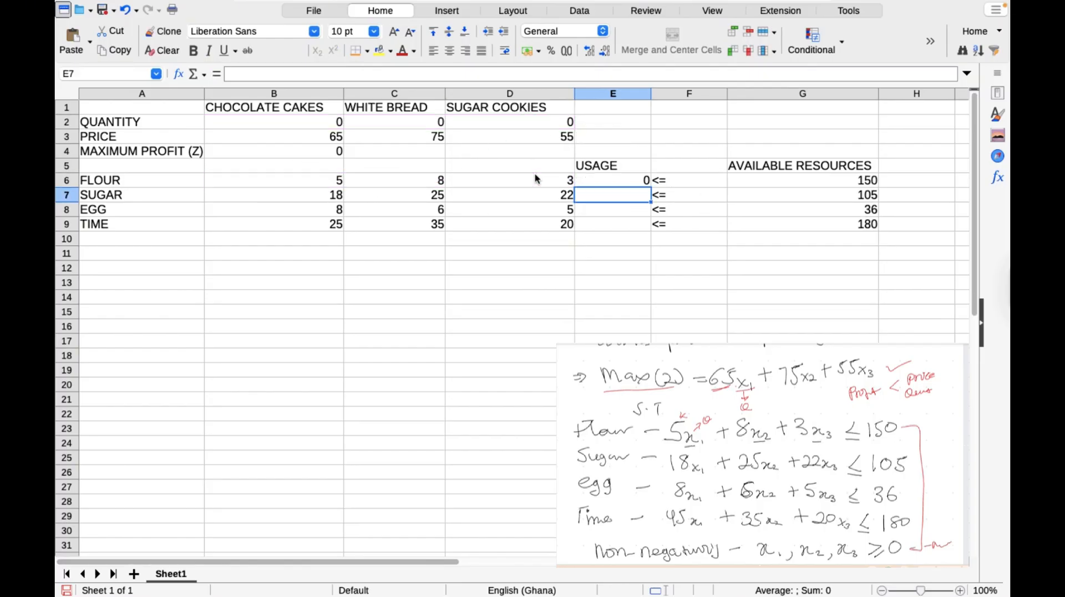
Step: Enter the SUGAR usage formula =SUMPRODUCT(B2:D2,B7:D7) in cell E7
text(=)
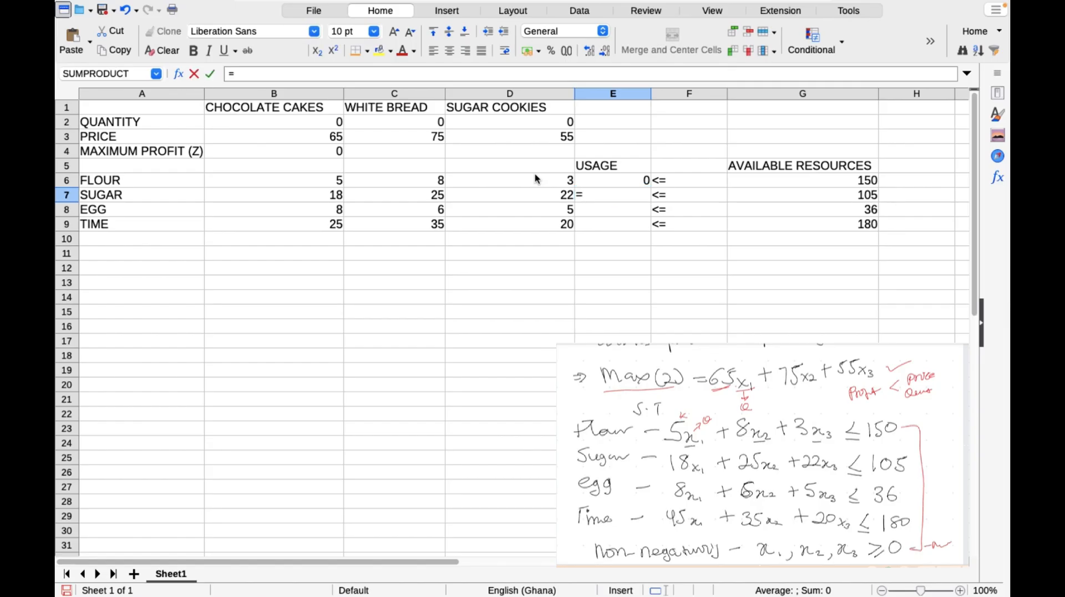
text(sump)
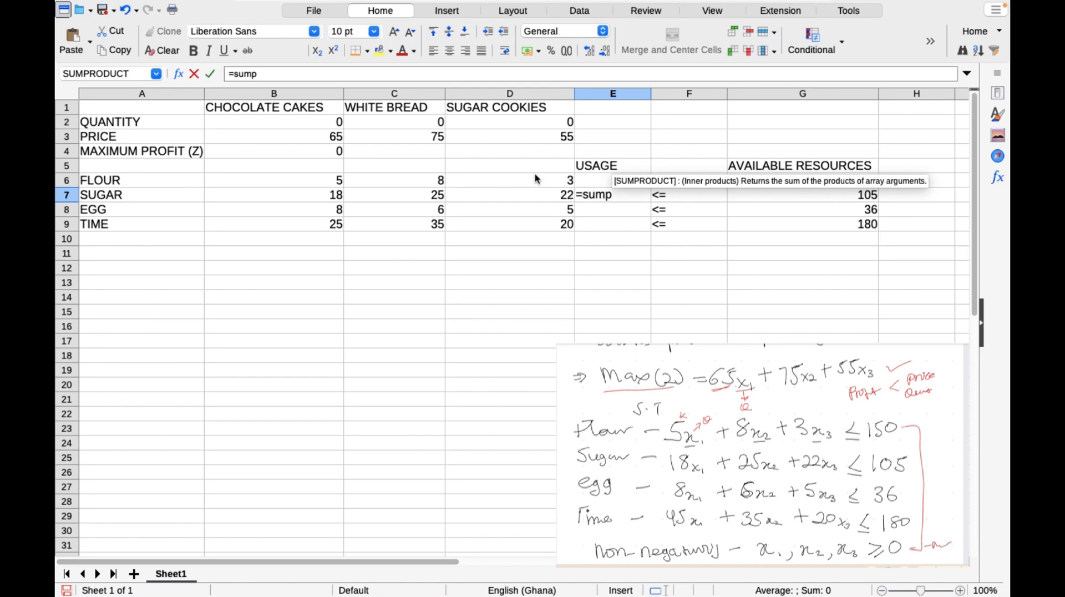
key(Return)
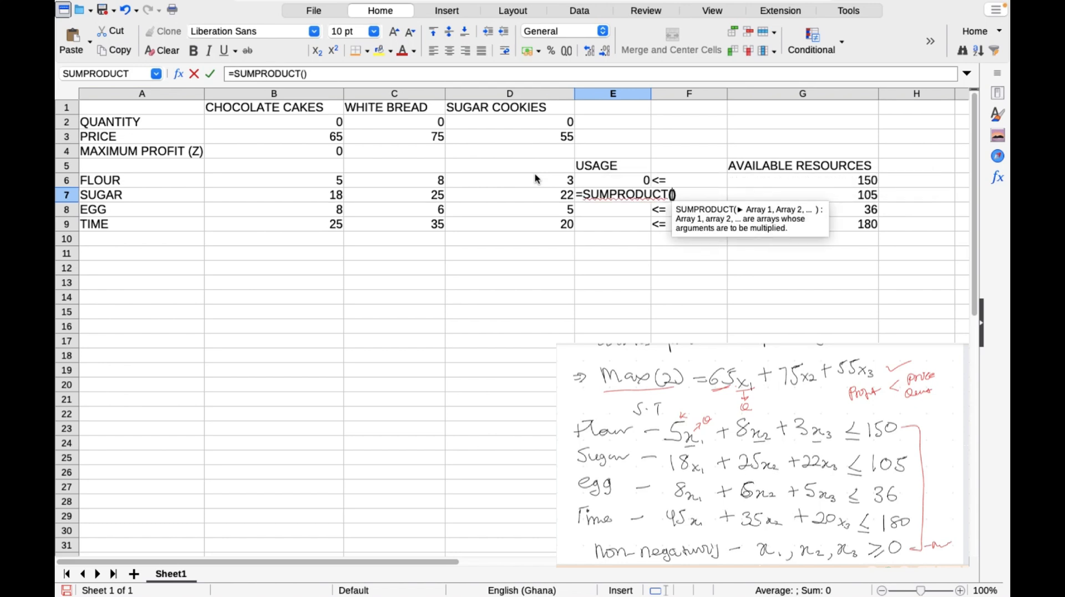
drag(268, 124, 561, 123)
text(,)
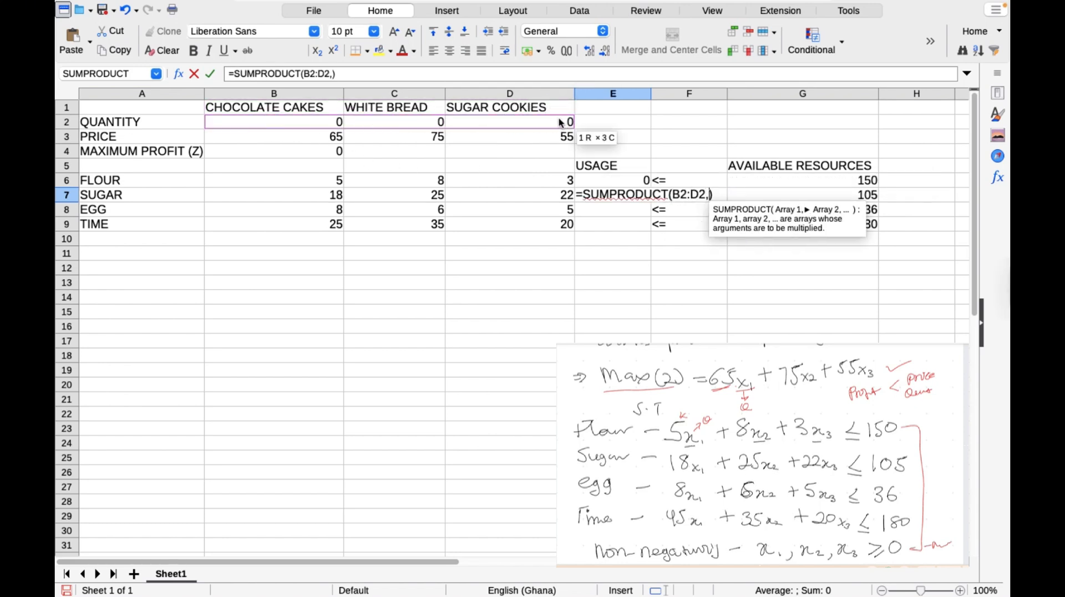
drag(283, 189, 557, 203)
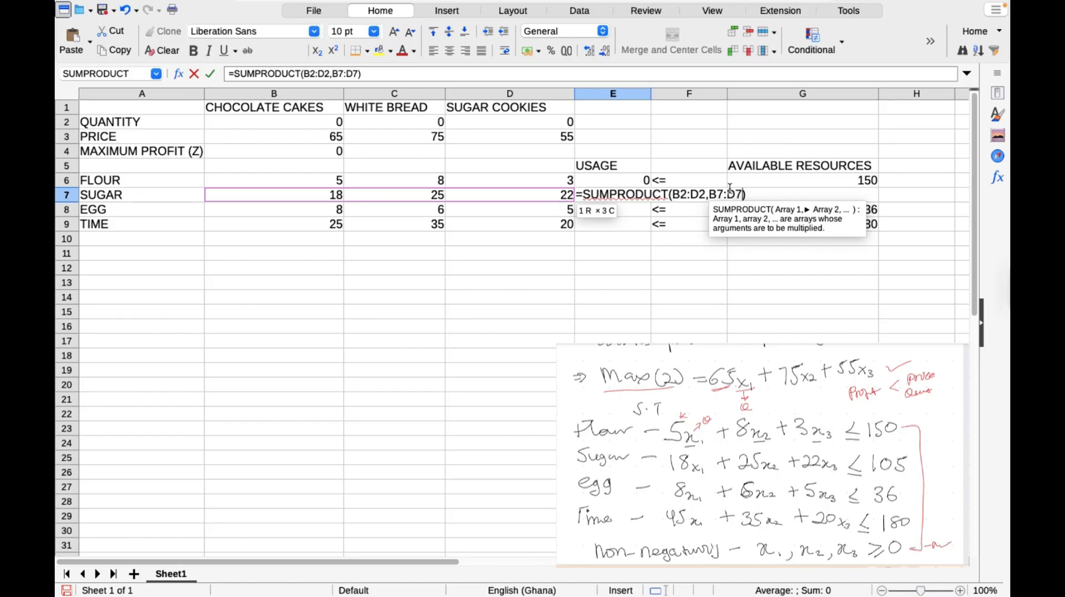
key(Return)
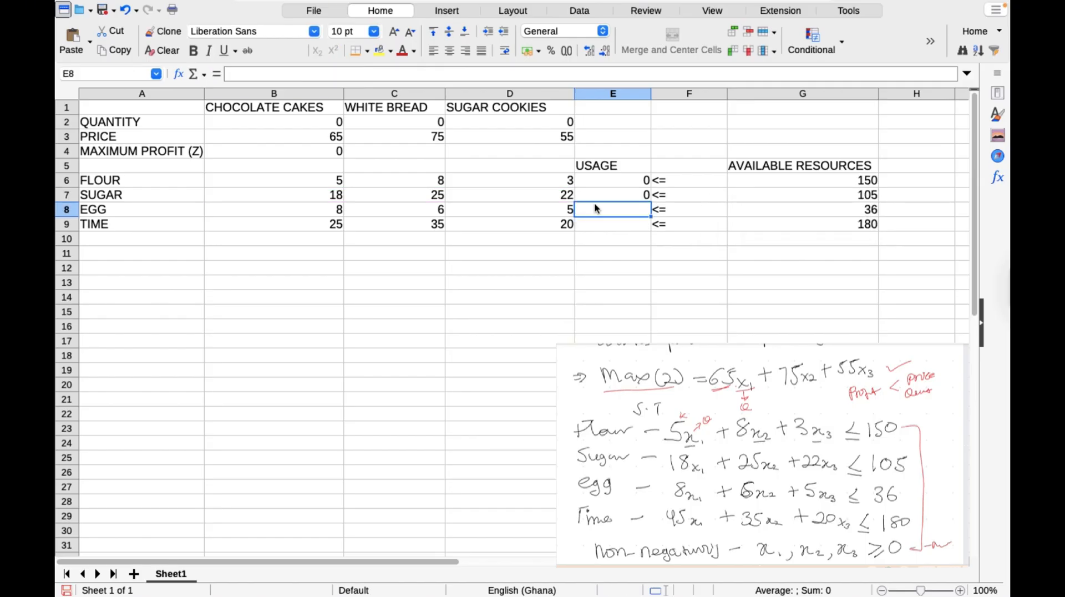
Step: Enter the EGG usage formula in E8 as the SUMPRODUCT of the quantities B2:D2 and the EGG coefficients B8:D8
text(=)
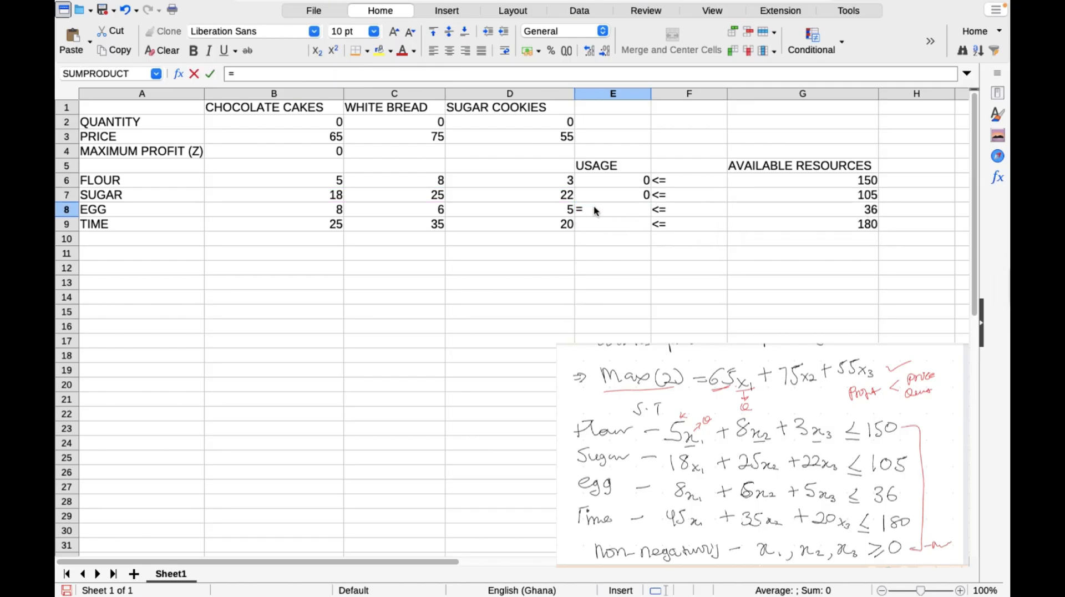
text(sumpr)
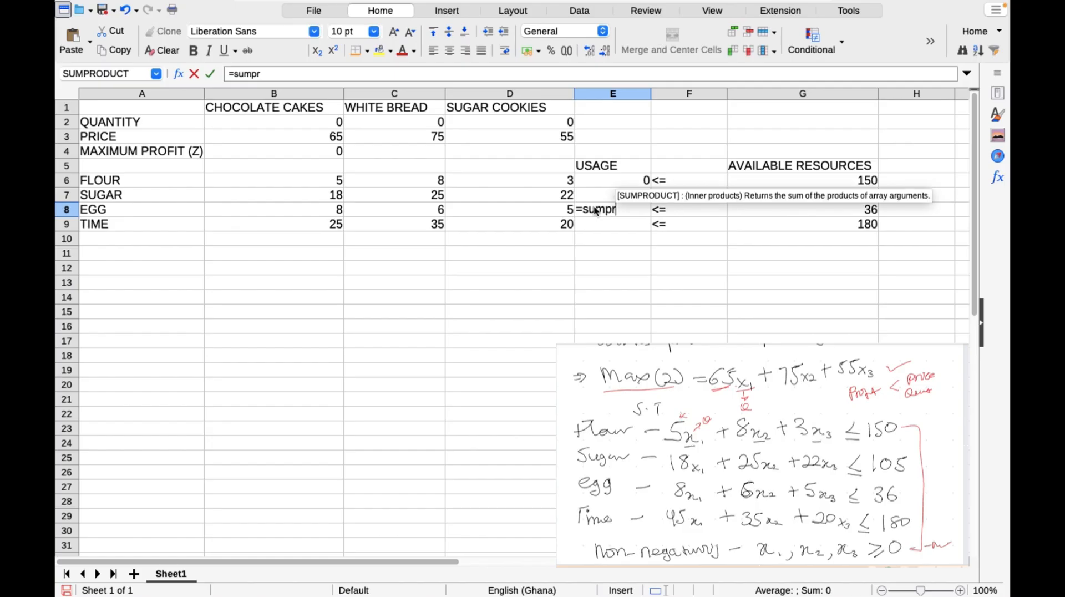
key(Return)
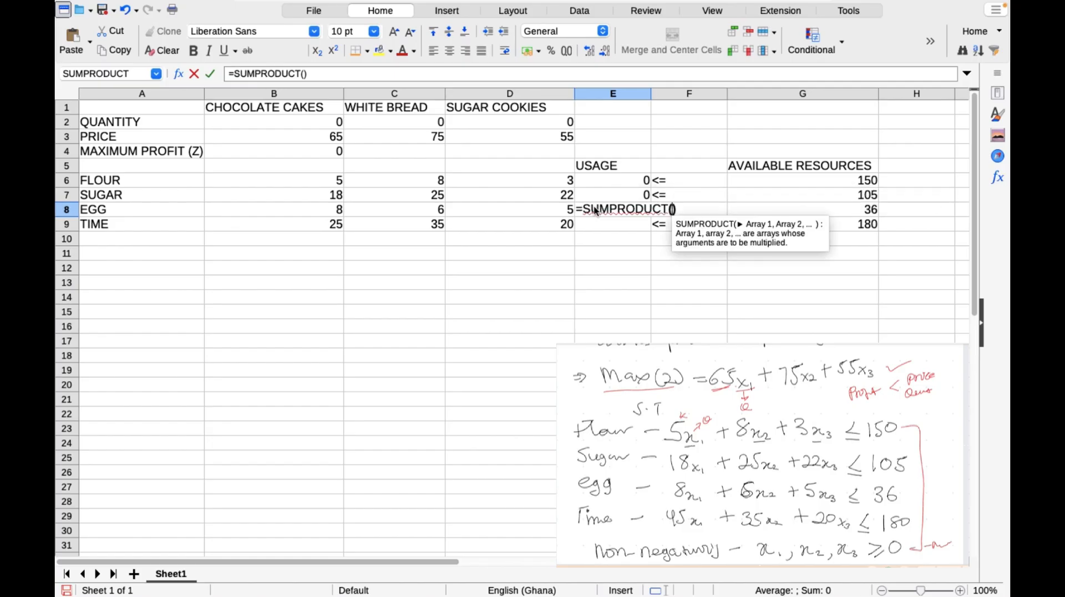
drag(305, 121, 571, 121)
text(,)
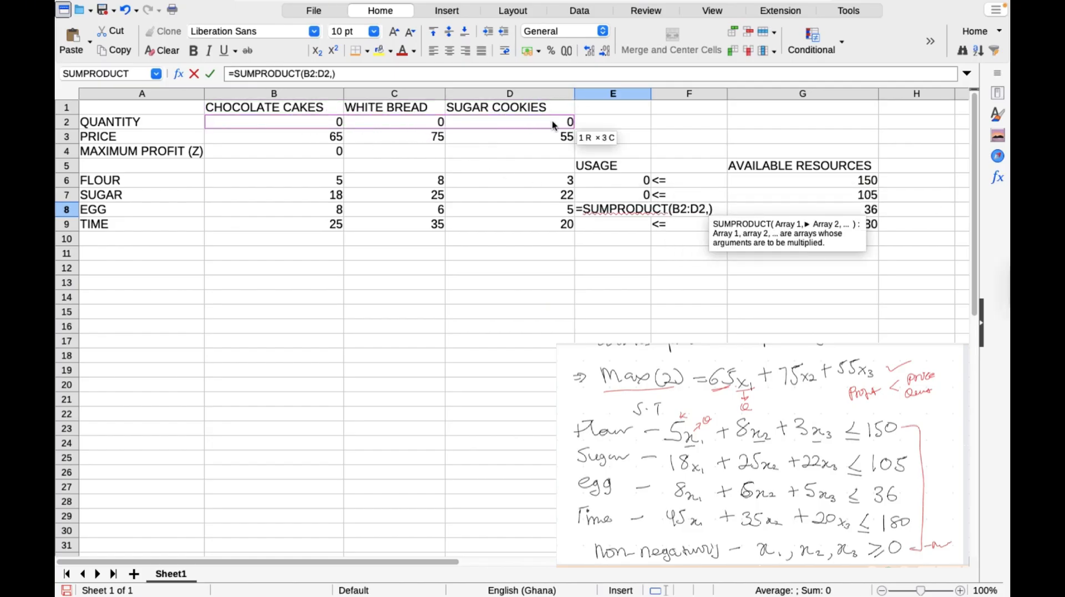
drag(281, 206, 516, 211)
key(Return)
Step: Enter the TIME usage formula =SUMPRODUCT(B2:D2,B9:D9) in cell E9
text(=)
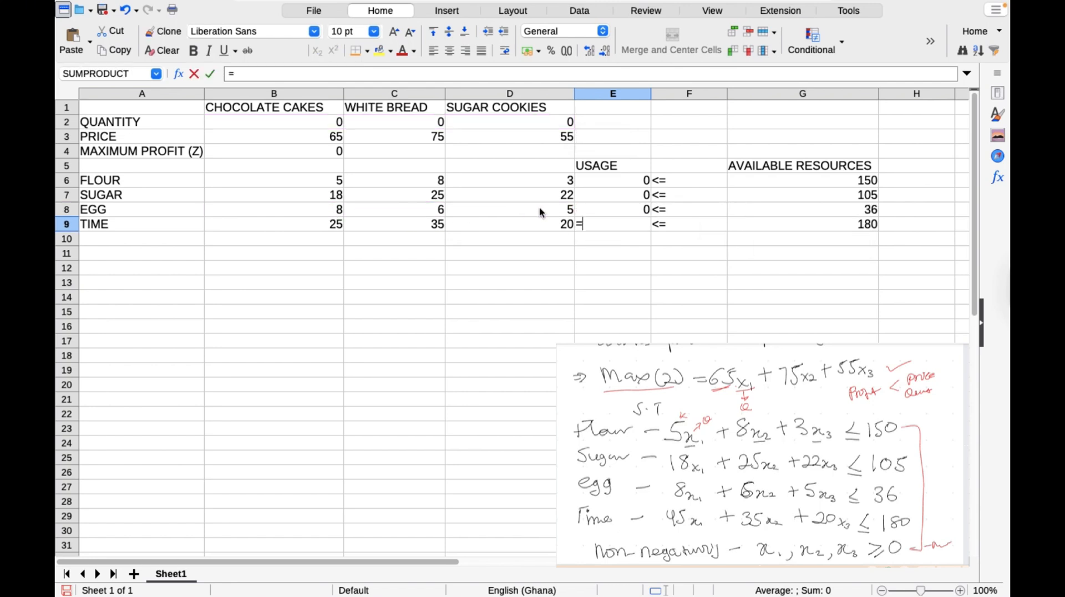
text(sump)
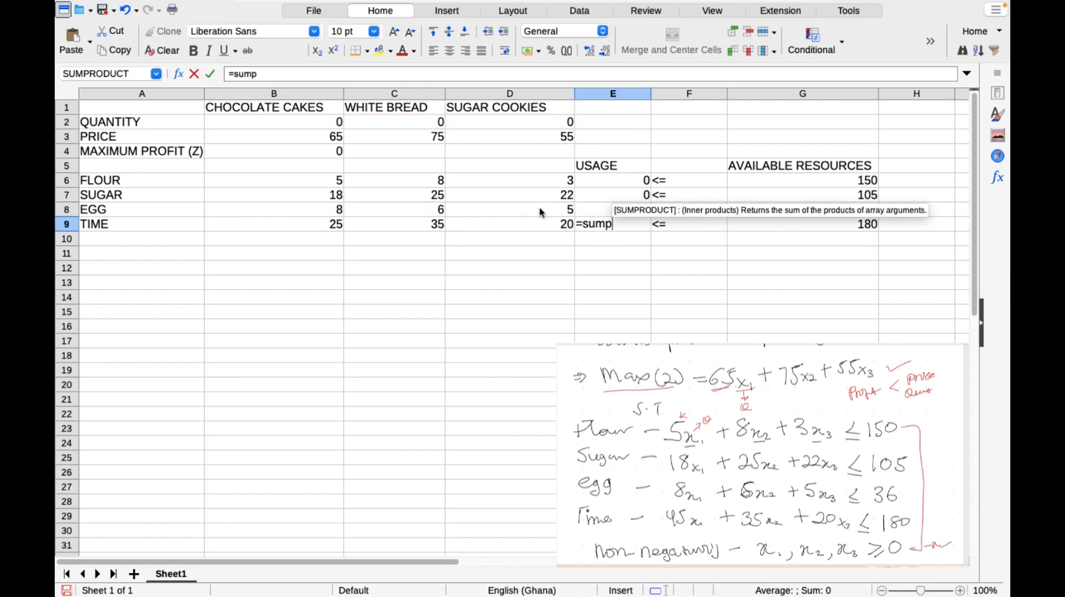
key(Return)
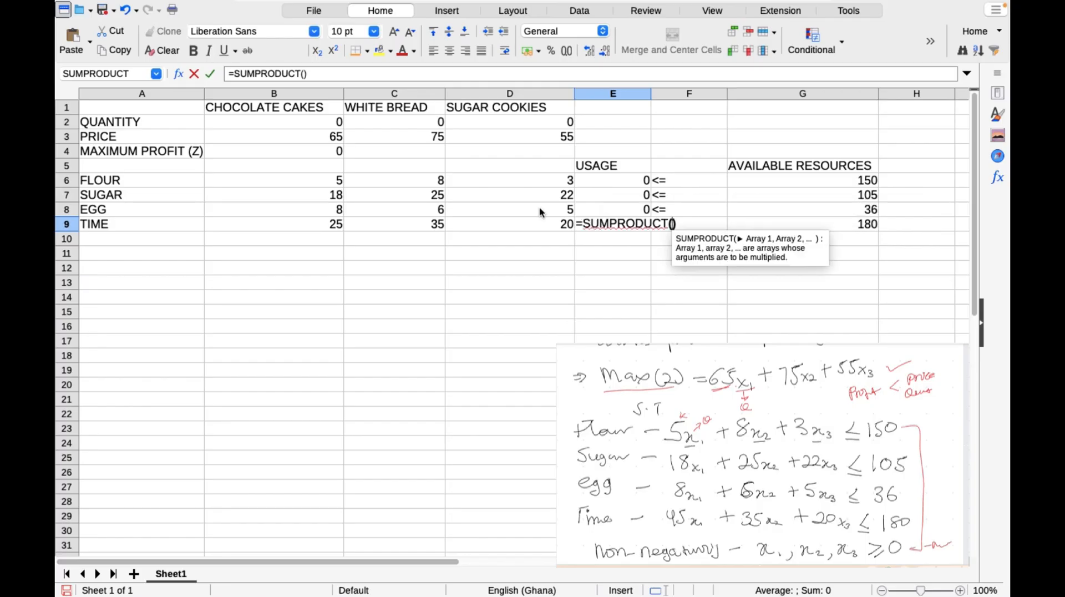
click(276, 122)
drag(276, 123, 501, 121)
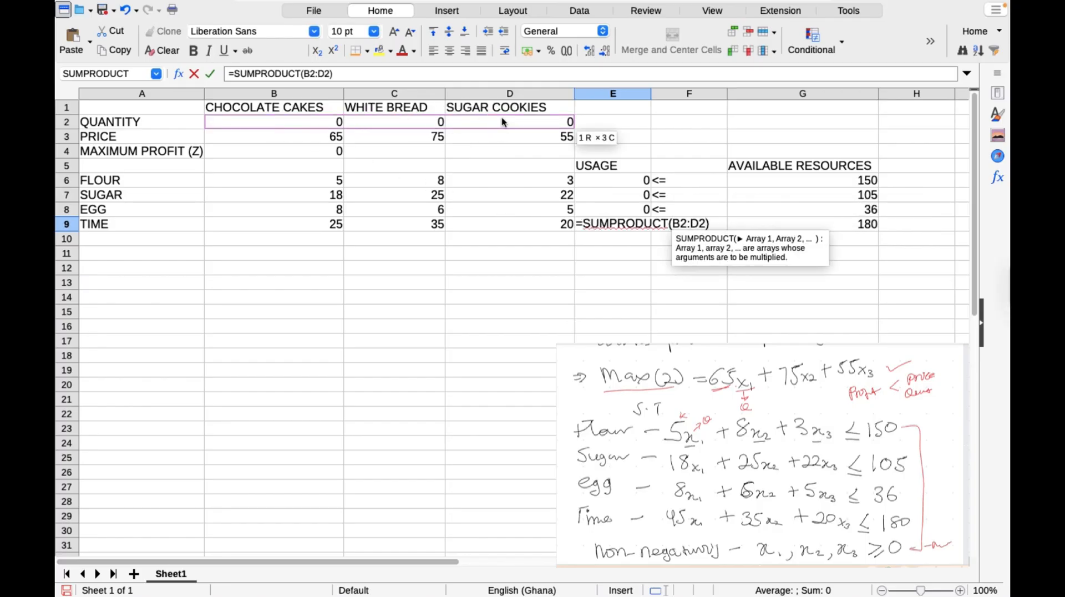
text(,)
drag(295, 222, 538, 224)
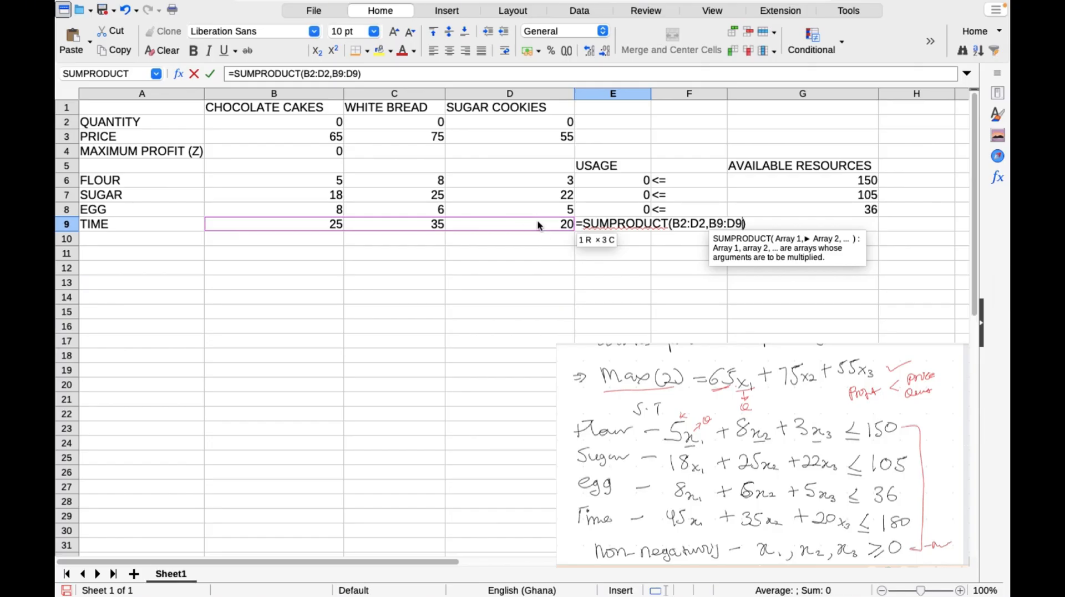
key(Return)
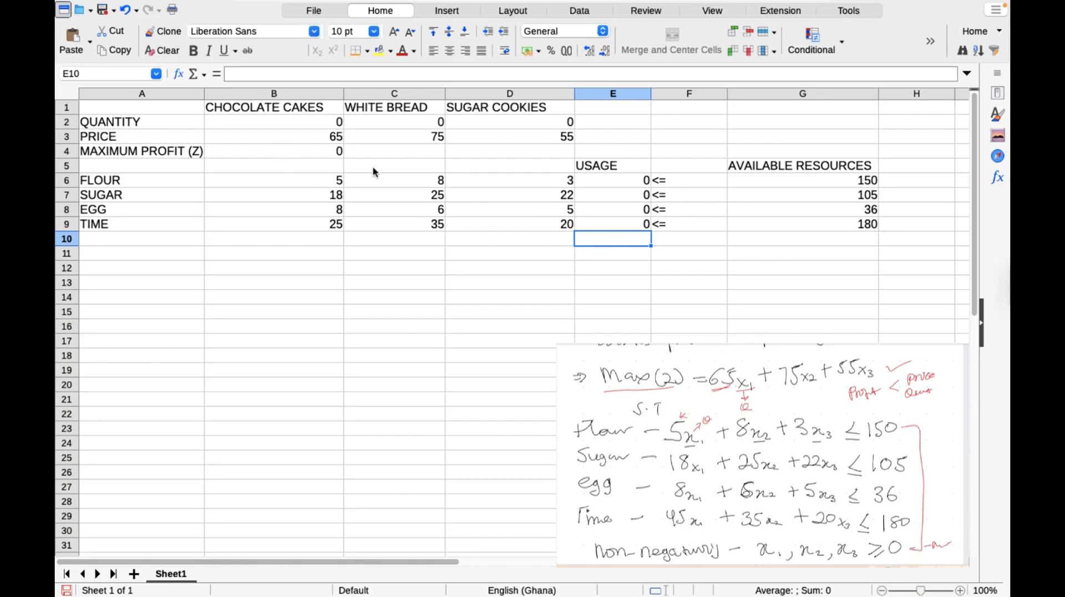
Step: Review the maximum profit formula in B4 and the FLOUR usage formula in E6, and bring up the data commands
click(293, 151)
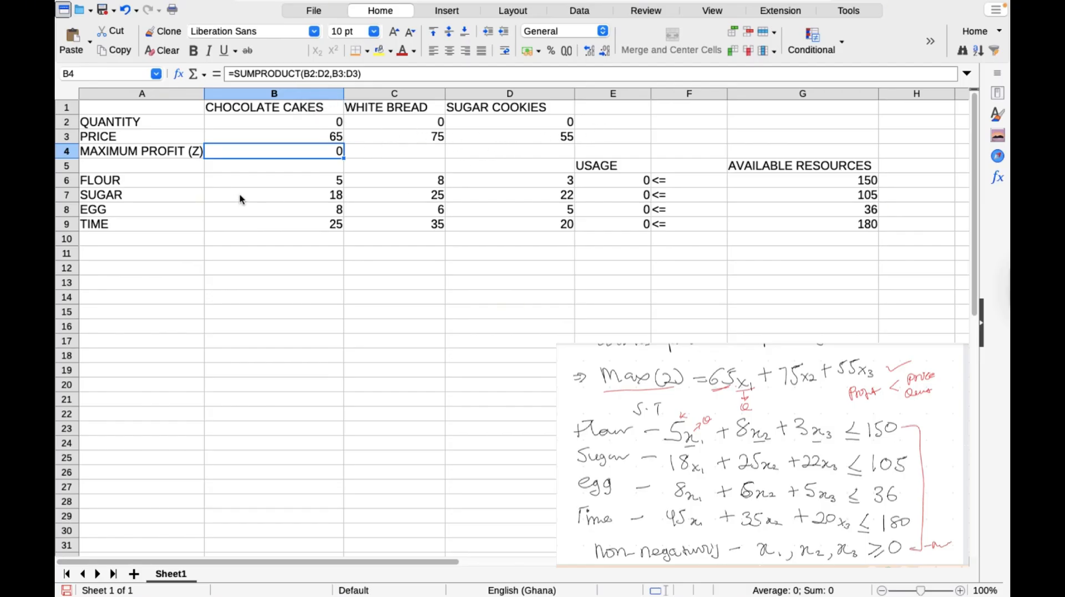
click(616, 182)
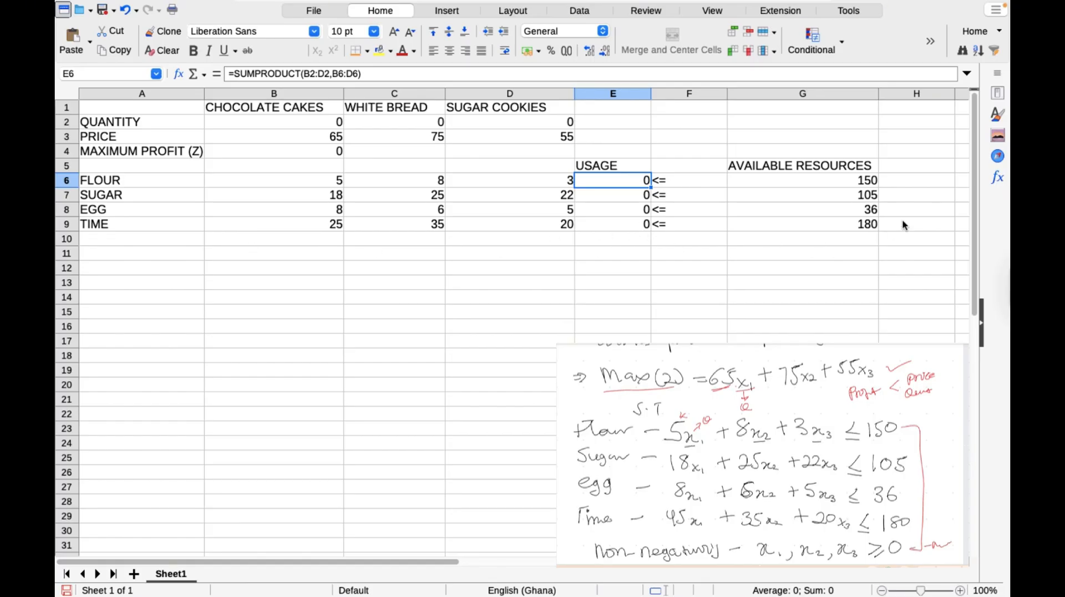
click(689, 306)
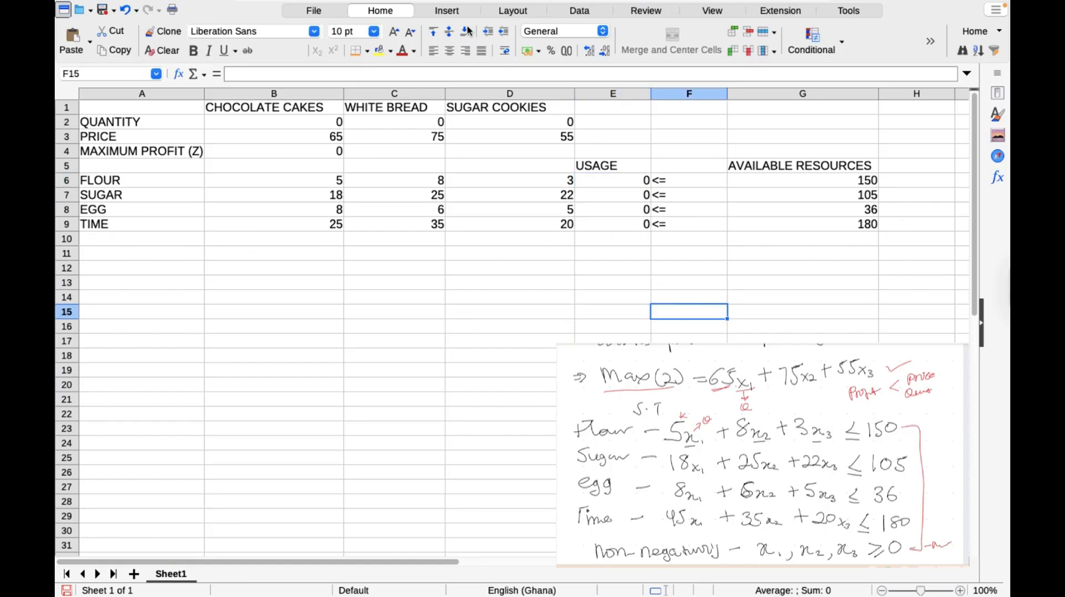
click(582, 9)
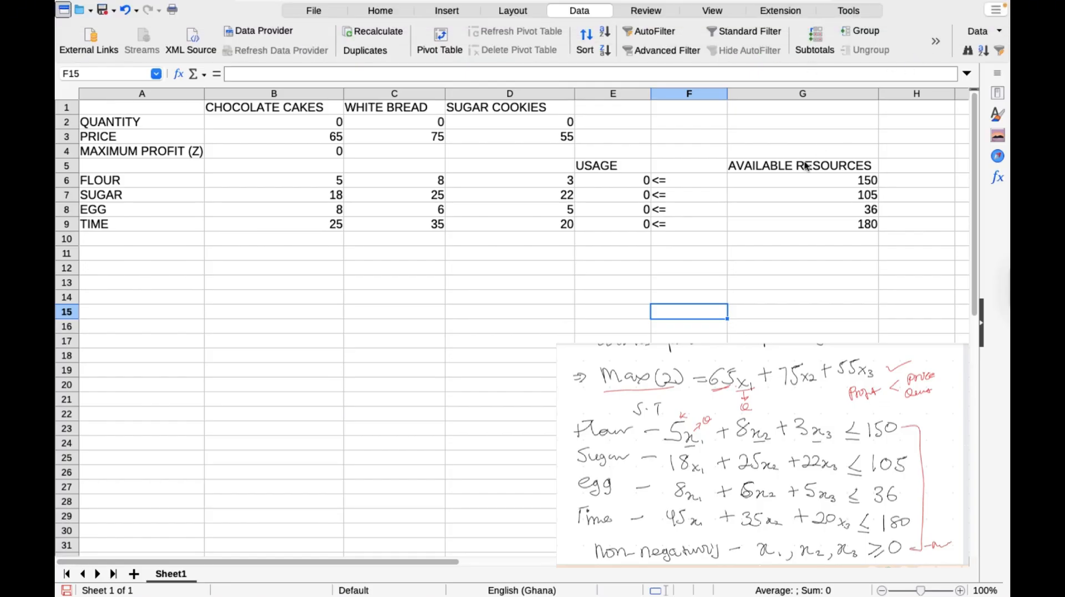
Step: Close the Solver and correct the TIME coefficient for CHOCOLATE CAKES in B9 to 45
click(846, 12)
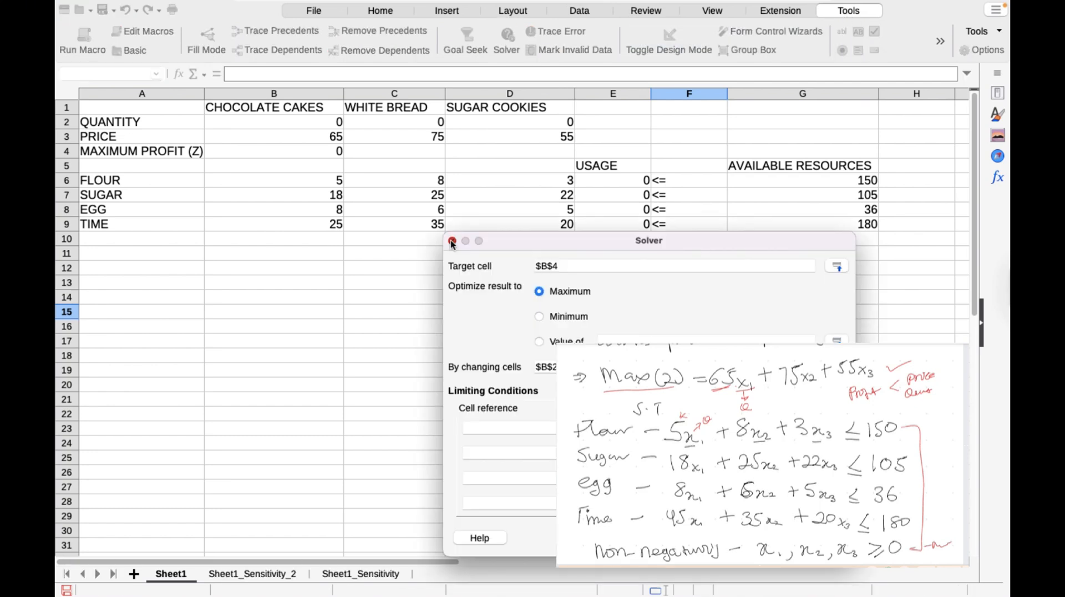
click(447, 239)
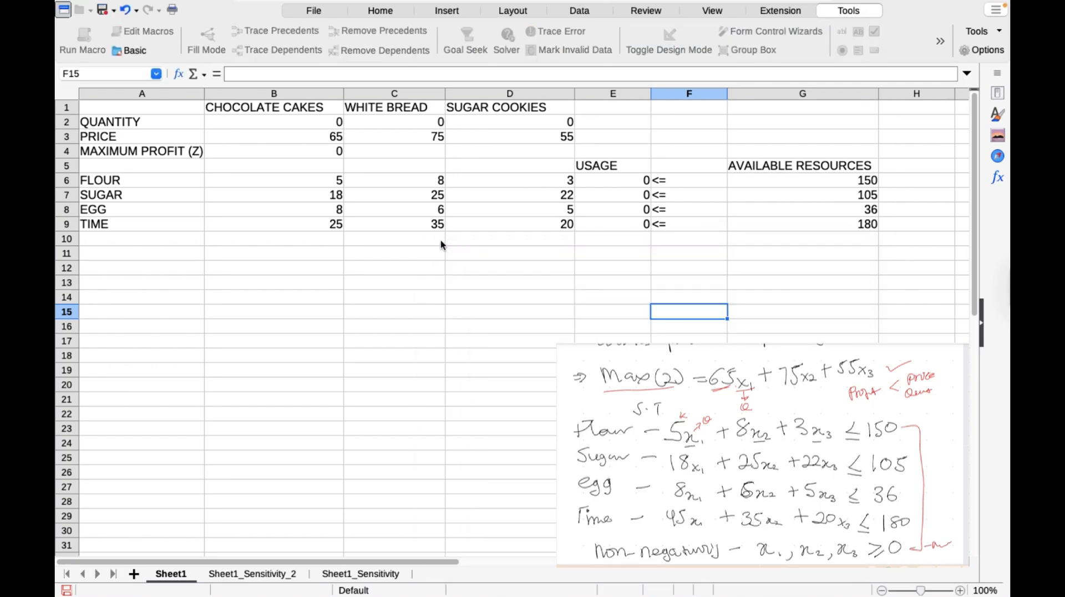
click(335, 225)
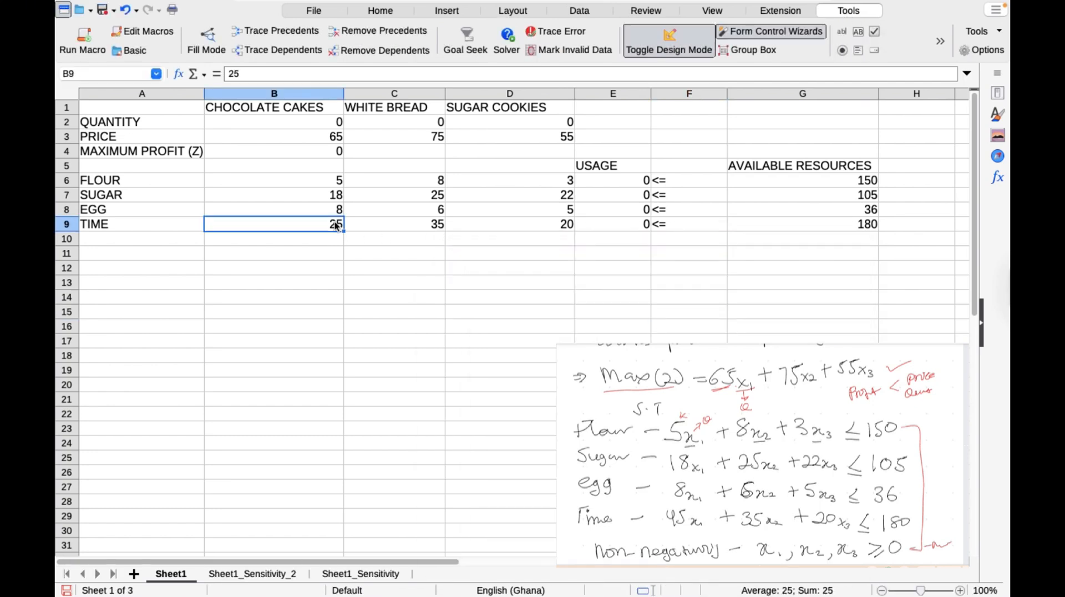
text(45)
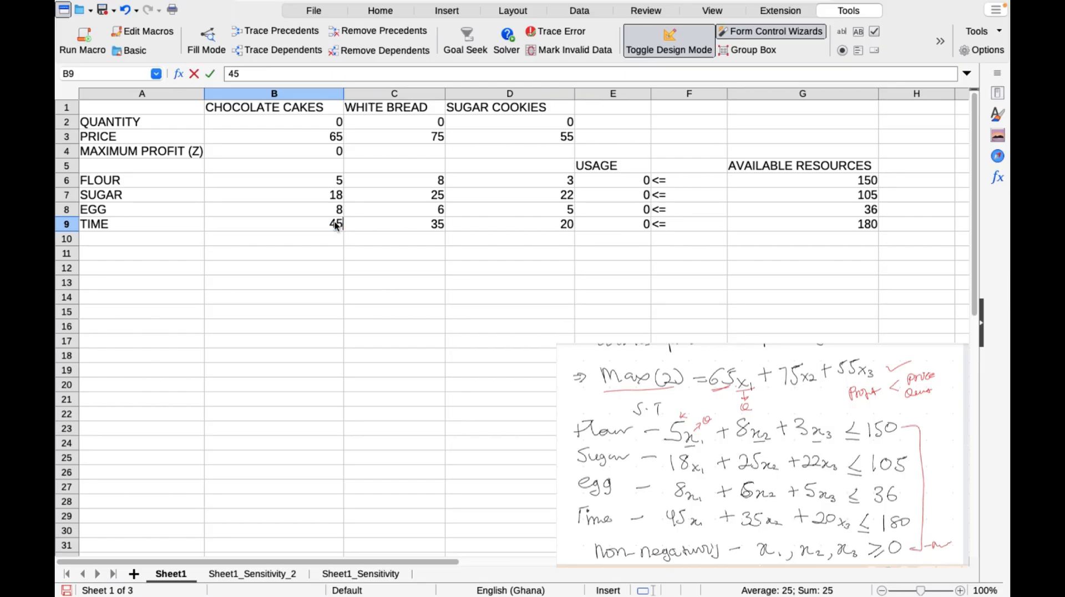
click(627, 228)
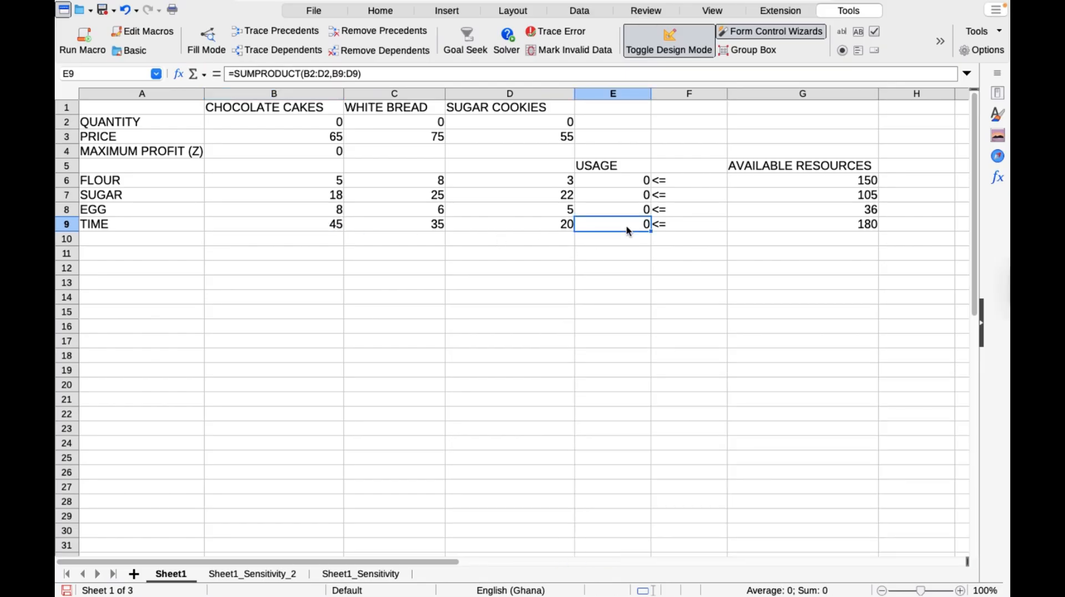
Step: Reopen the Solver and set the profit cell $B$4 as target, with the quantities $B$2:$D$2 as the changing cells
click(506, 51)
click(456, 112)
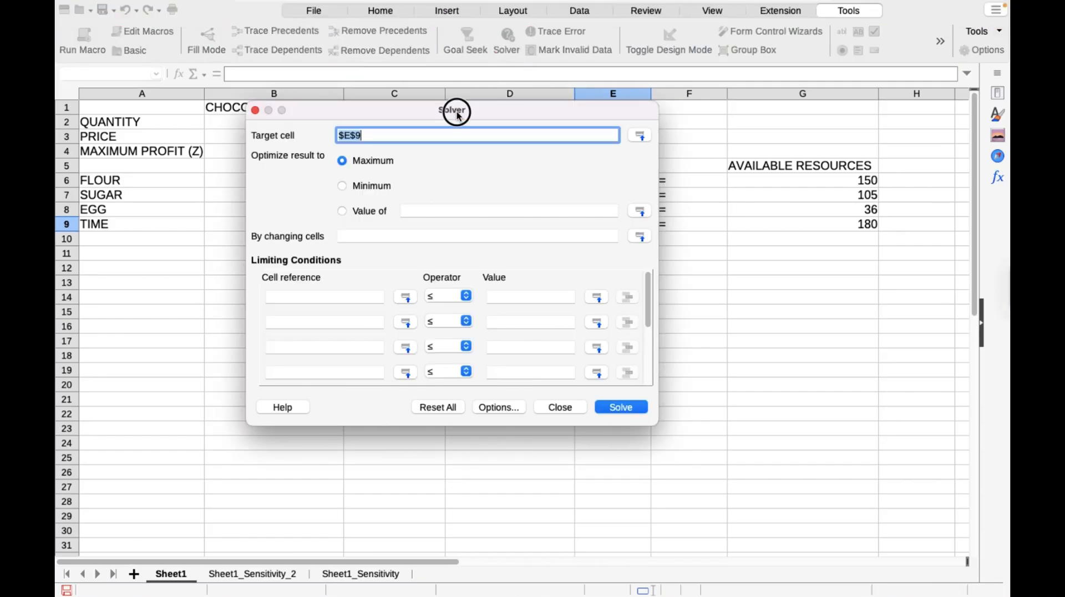
drag(456, 112, 689, 355)
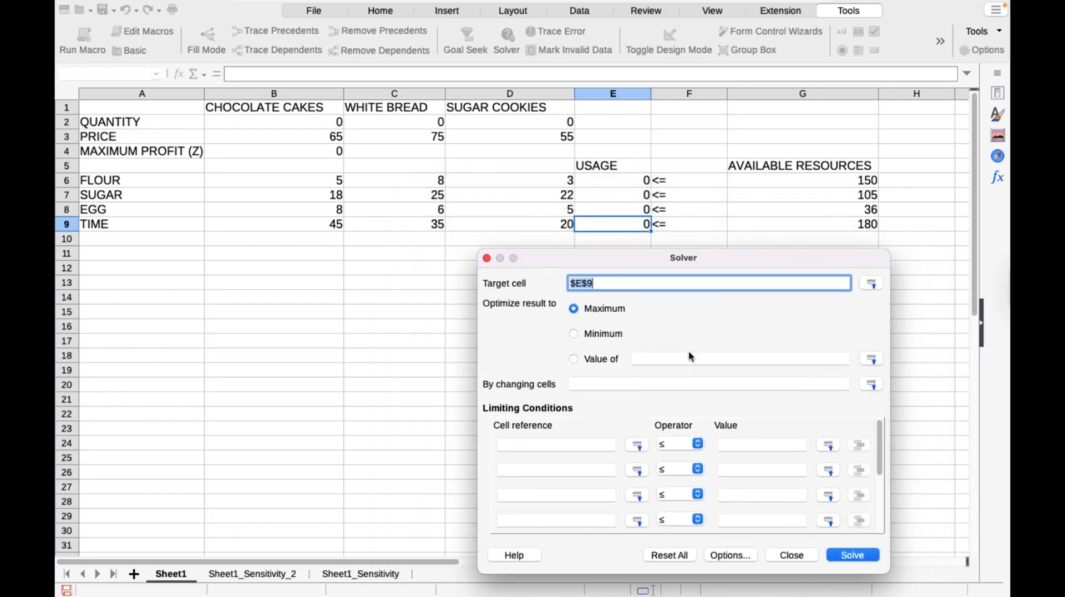
click(600, 282)
key(BackSpace)
key(BackSpace)
key(BackSpace)
click(286, 151)
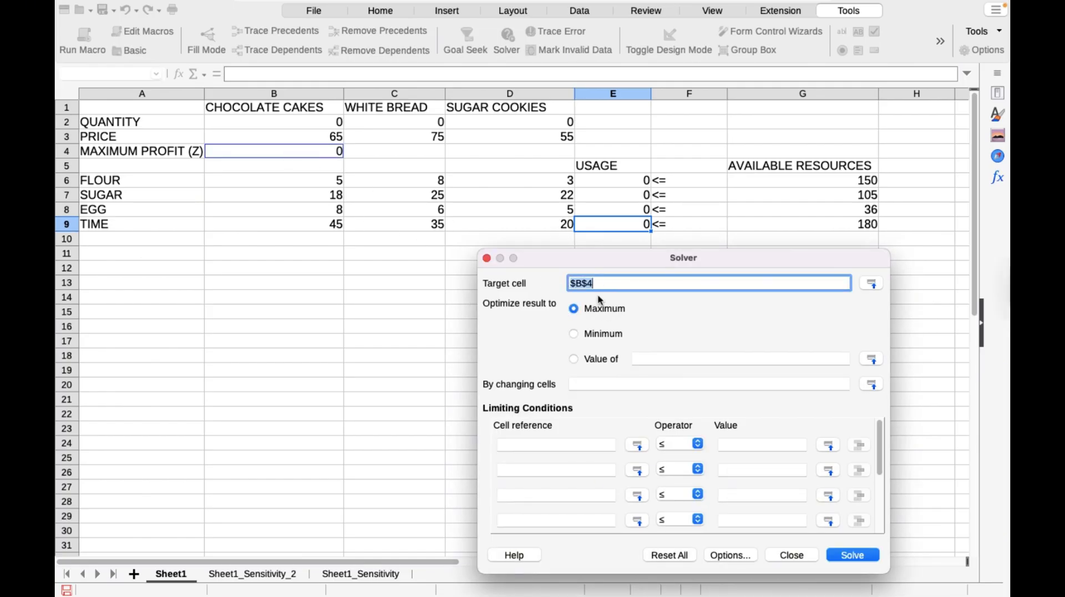
click(574, 384)
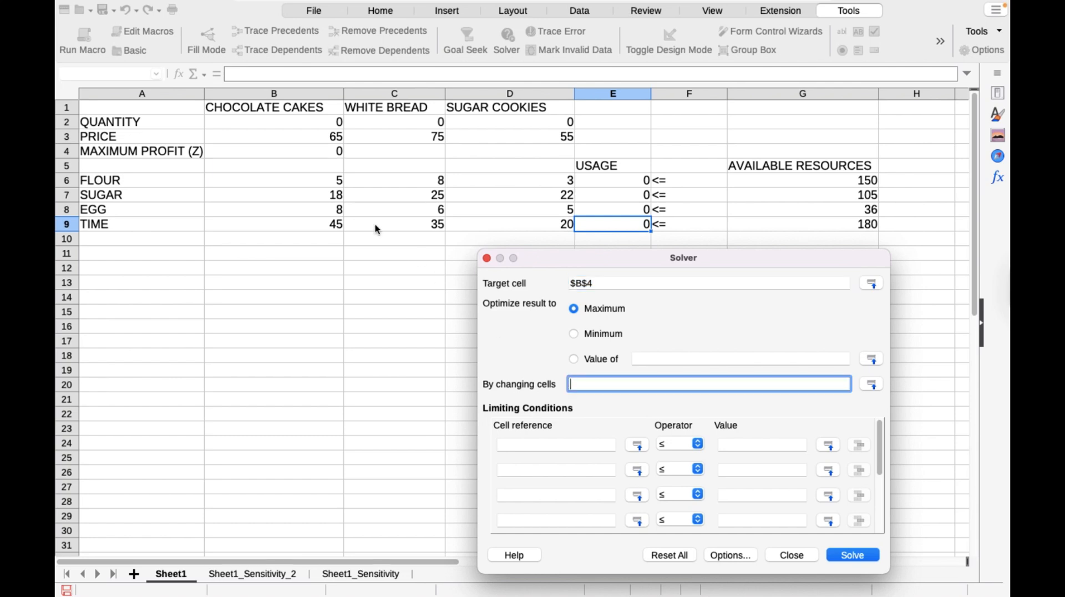
drag(266, 118, 512, 127)
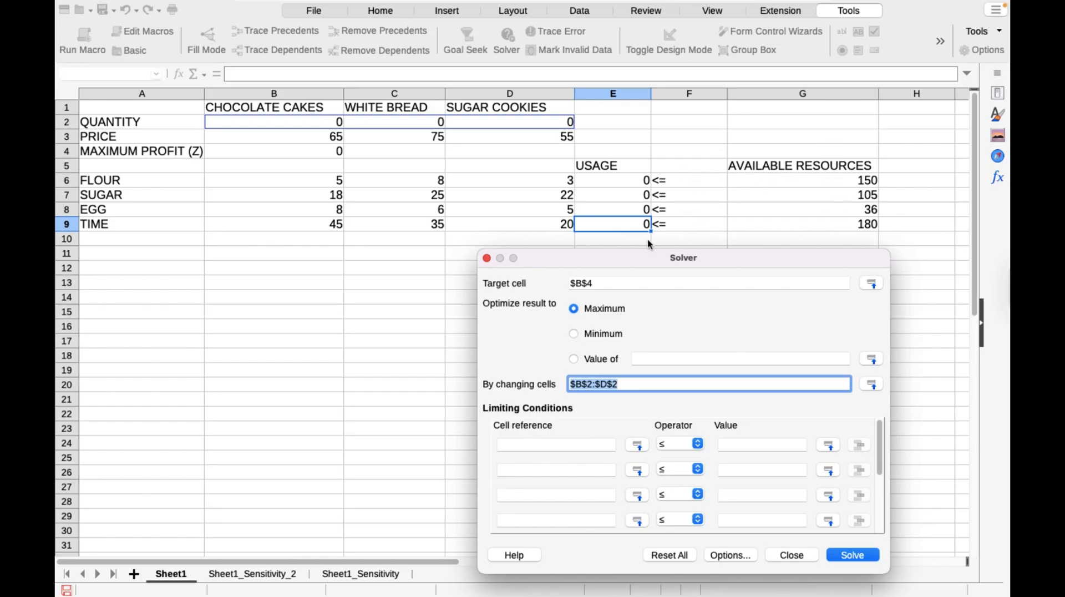
Step: Add the FLOUR limiting condition to the Solver: usage $E$6 ≤ available resource $G$6
click(575, 445)
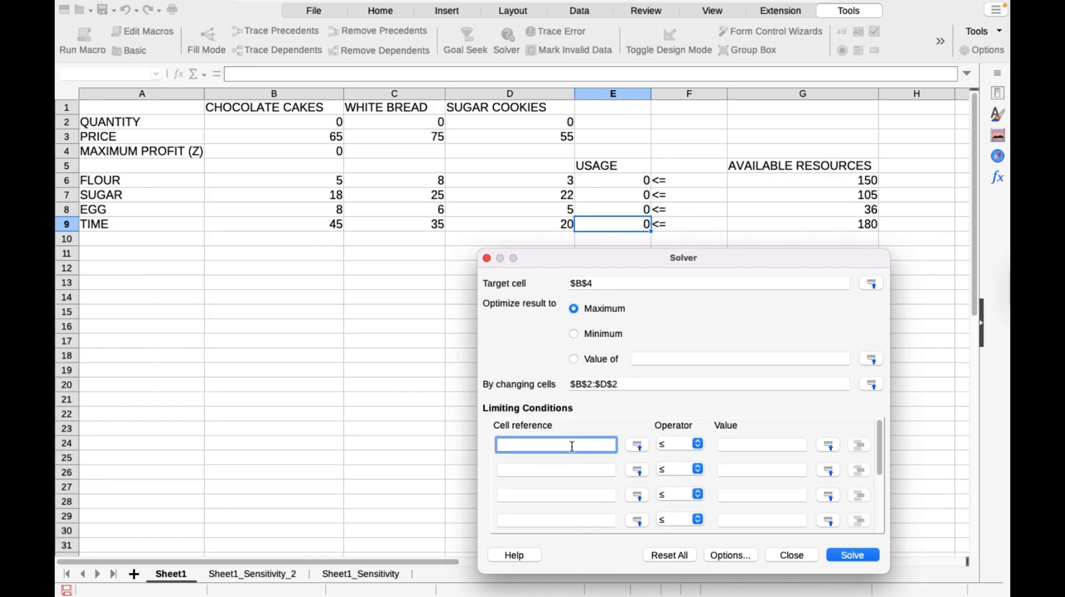
click(620, 178)
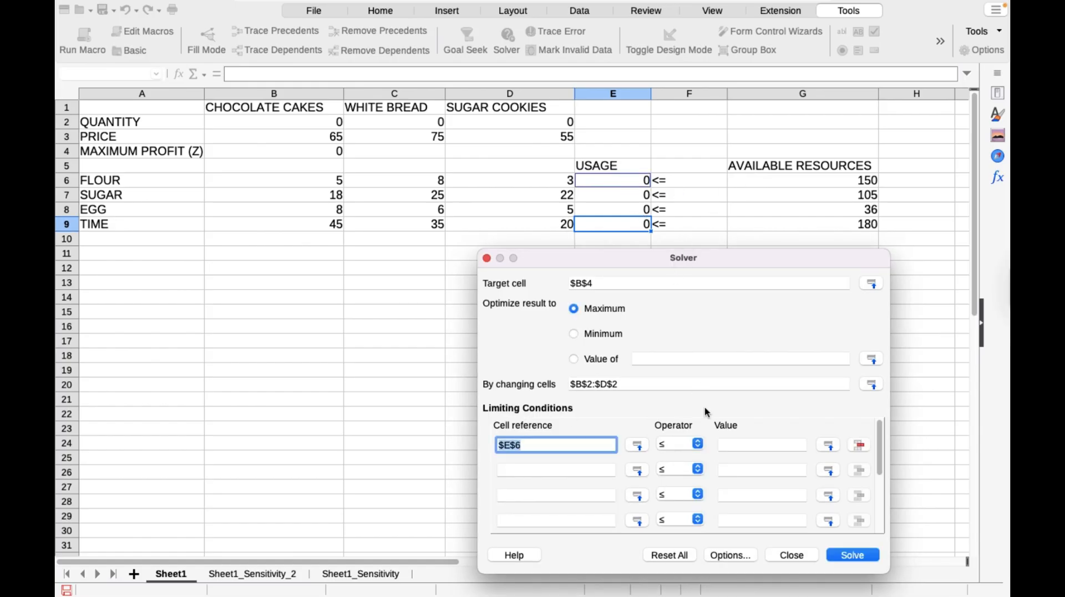
click(744, 442)
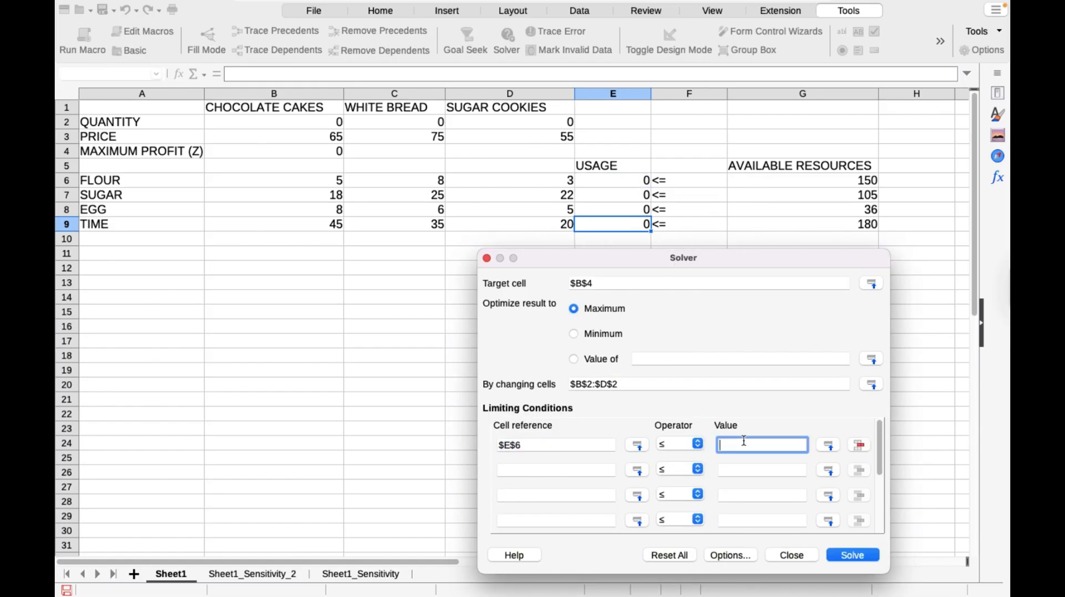
click(805, 184)
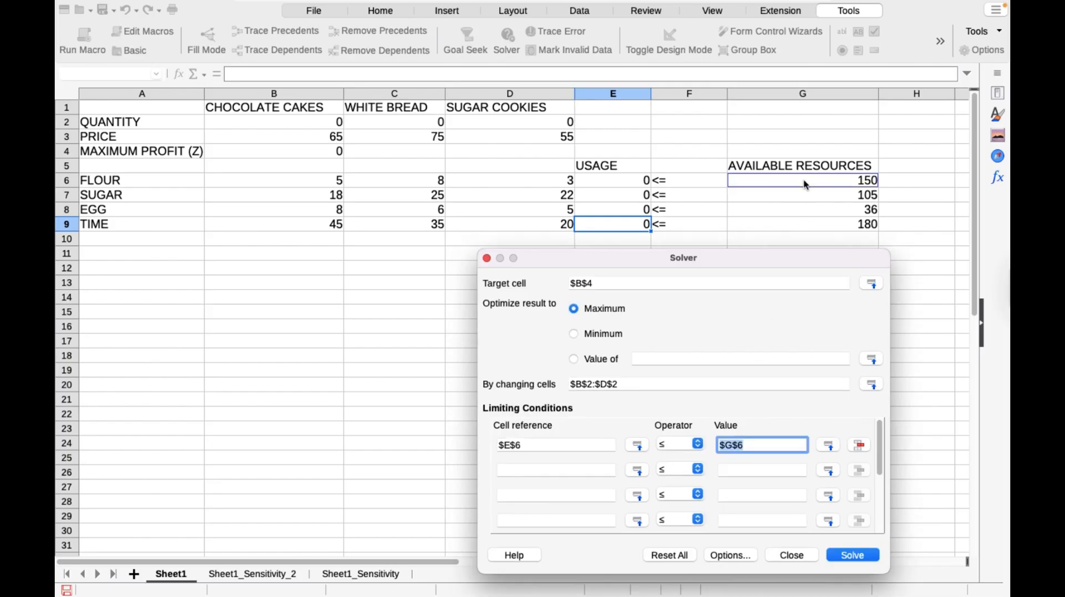
click(588, 472)
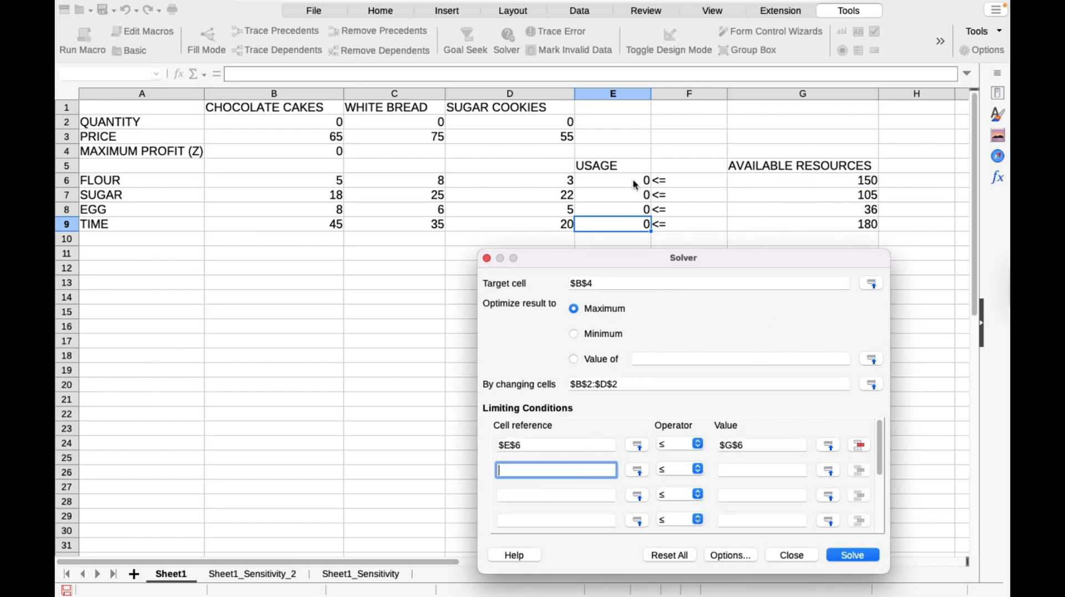
click(578, 448)
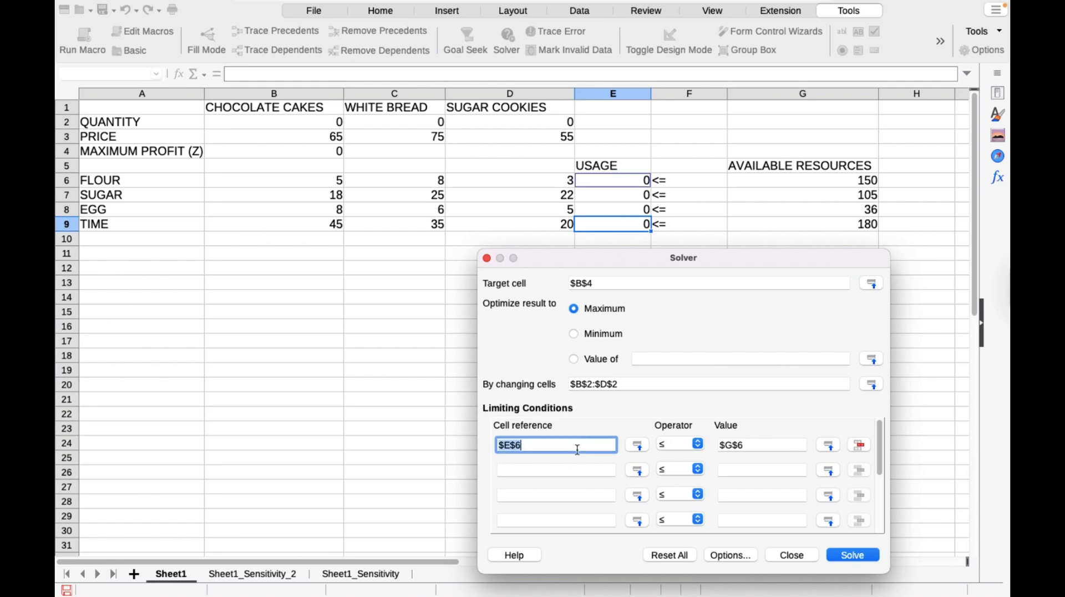
click(744, 447)
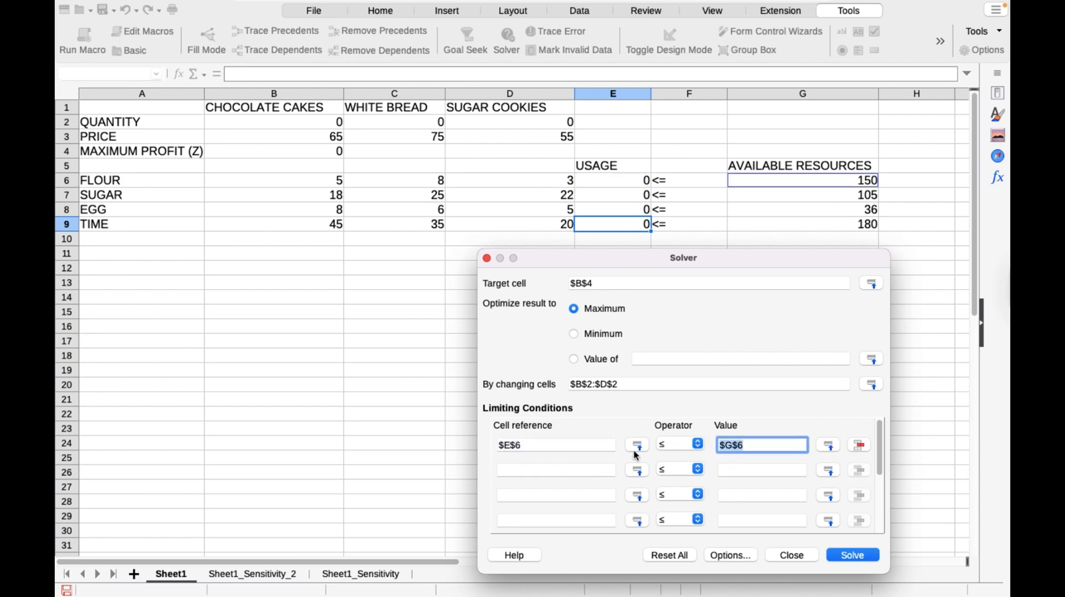
Step: Add the SUGAR limiting condition as usage $E$7 ≤ available resource $G$7
click(586, 467)
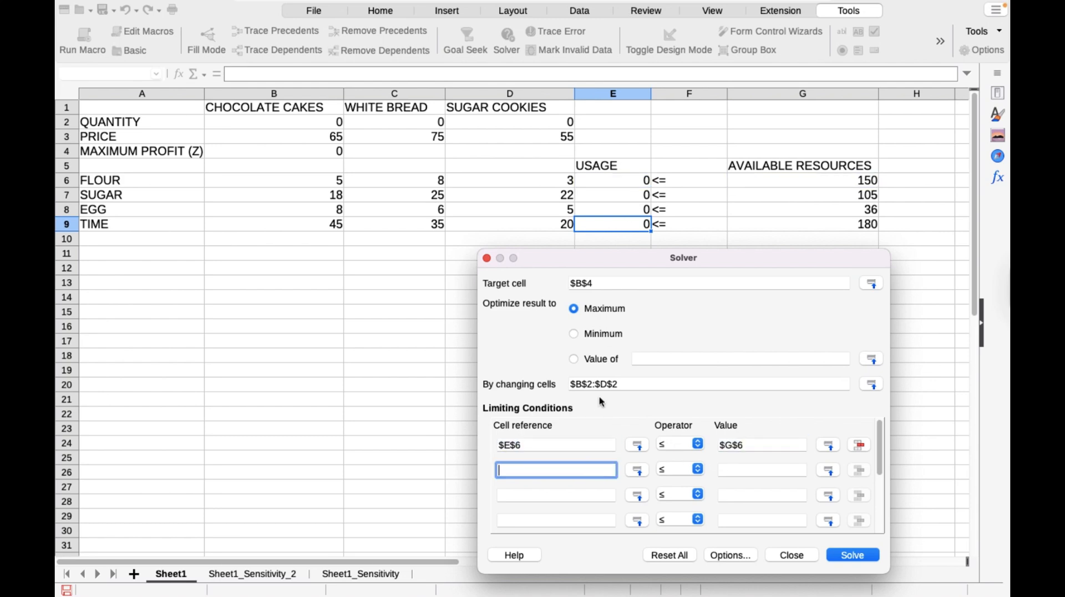
click(612, 194)
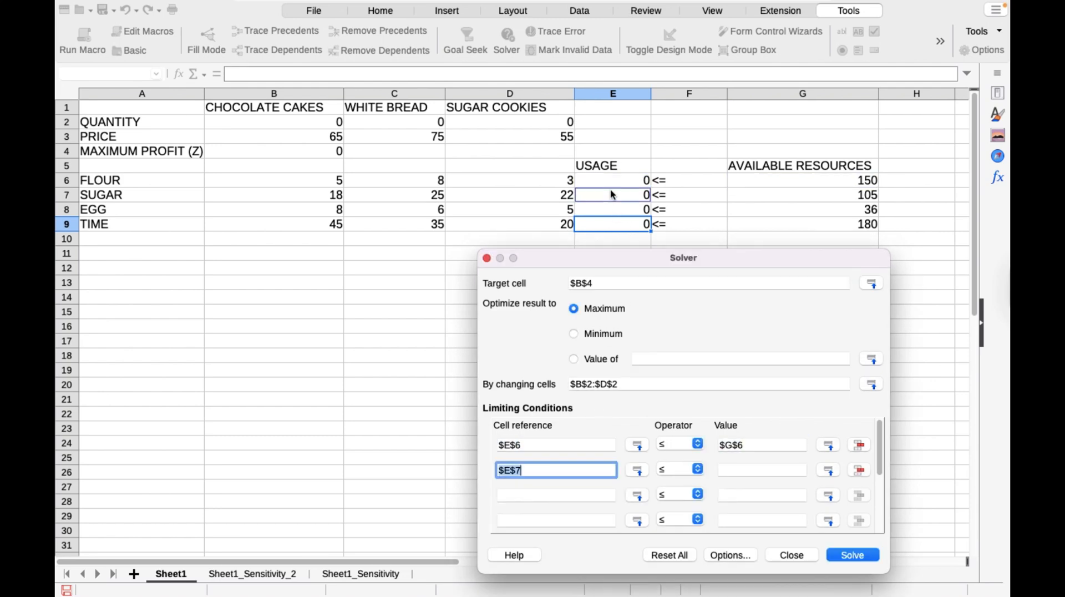
click(734, 469)
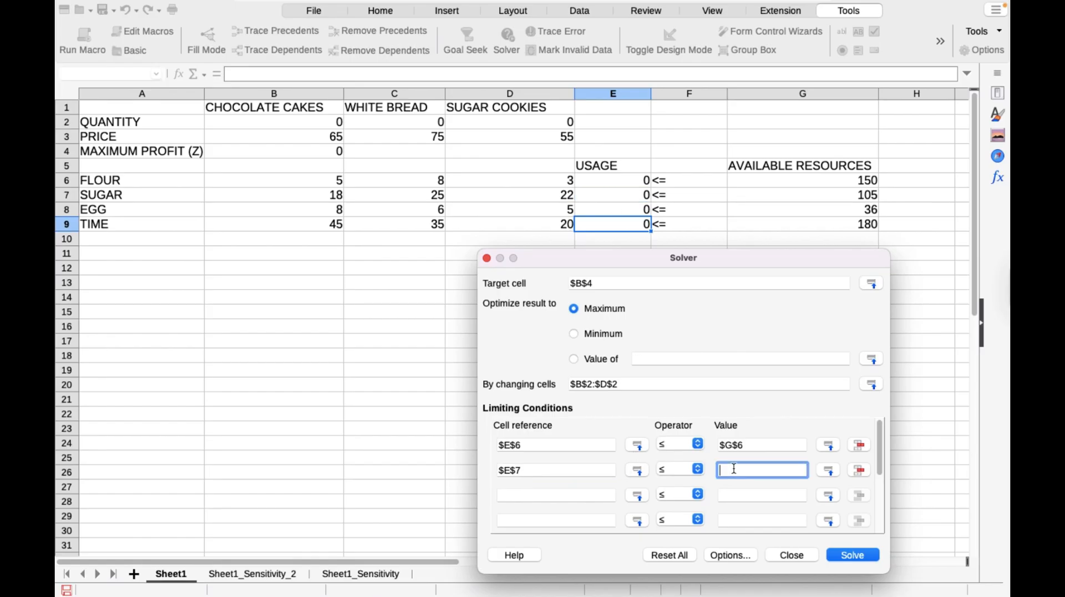
click(791, 197)
Step: Add the EGG limiting condition as usage $E$8 ≤ available resource $G$8
click(577, 495)
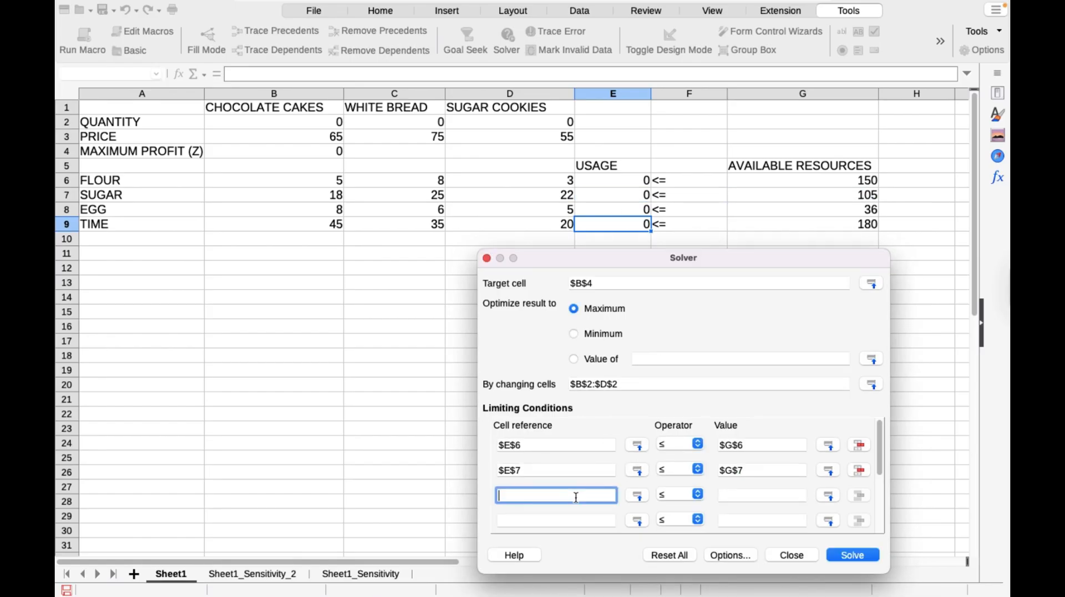
click(610, 212)
click(753, 495)
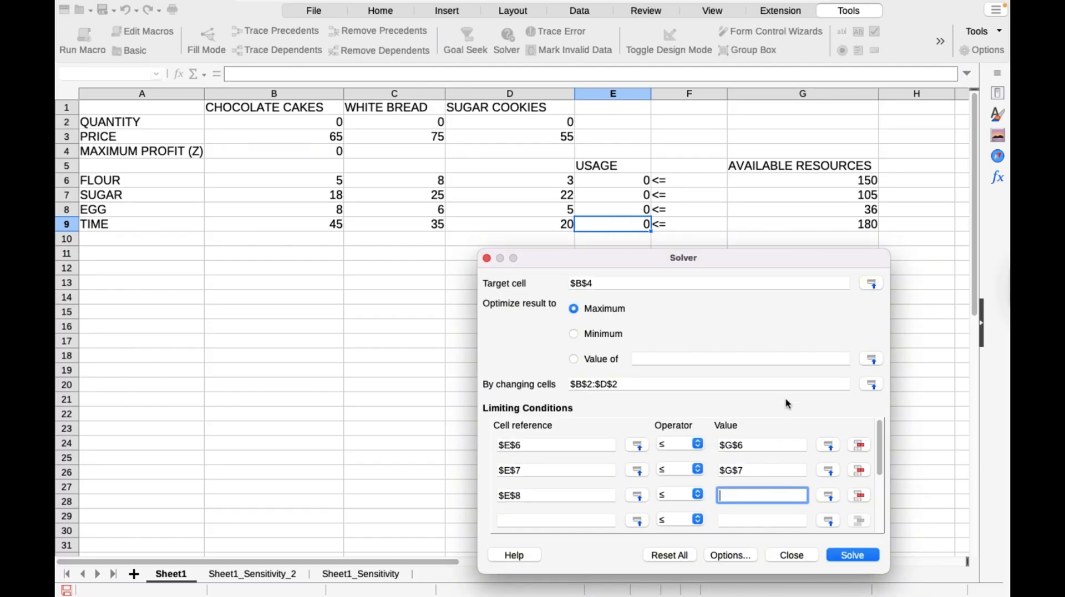
click(804, 208)
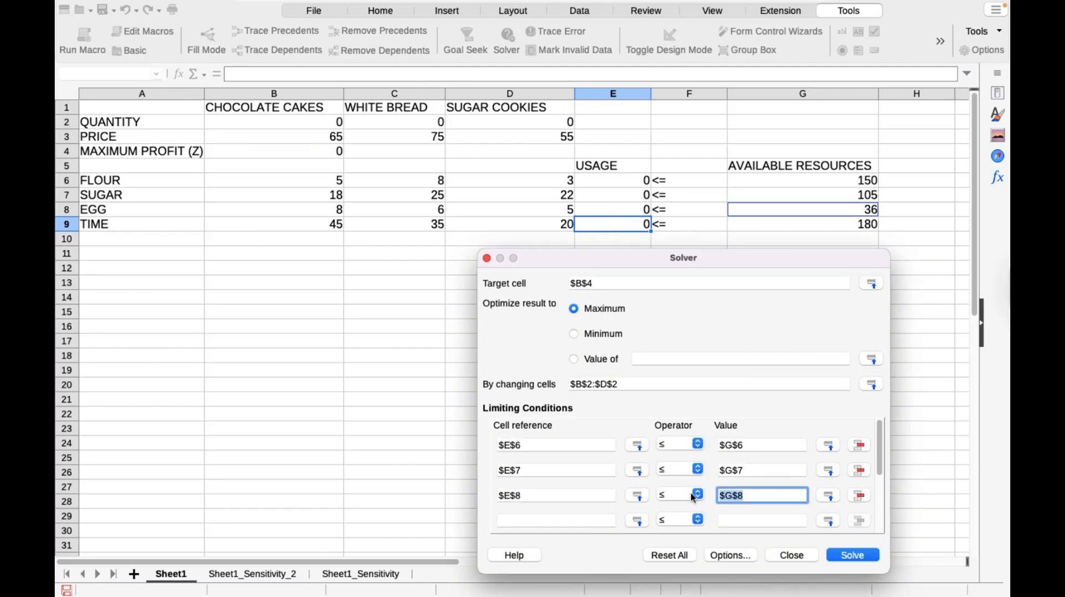
Step: Add the TIME limiting condition as usage $E$9 ≤ available resource $G$9
click(589, 520)
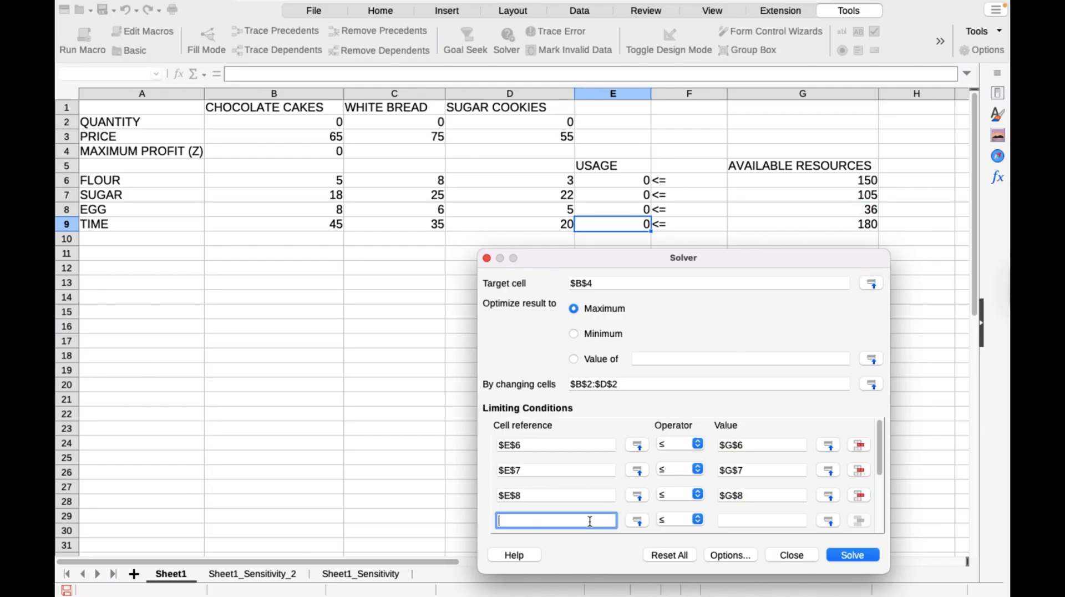
click(614, 228)
click(738, 520)
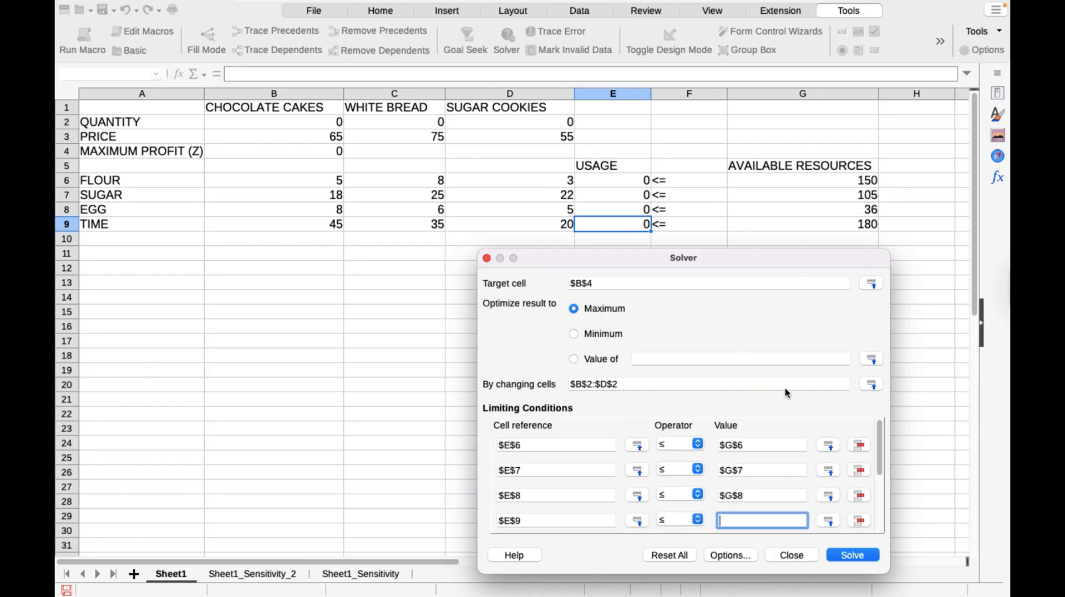
click(817, 221)
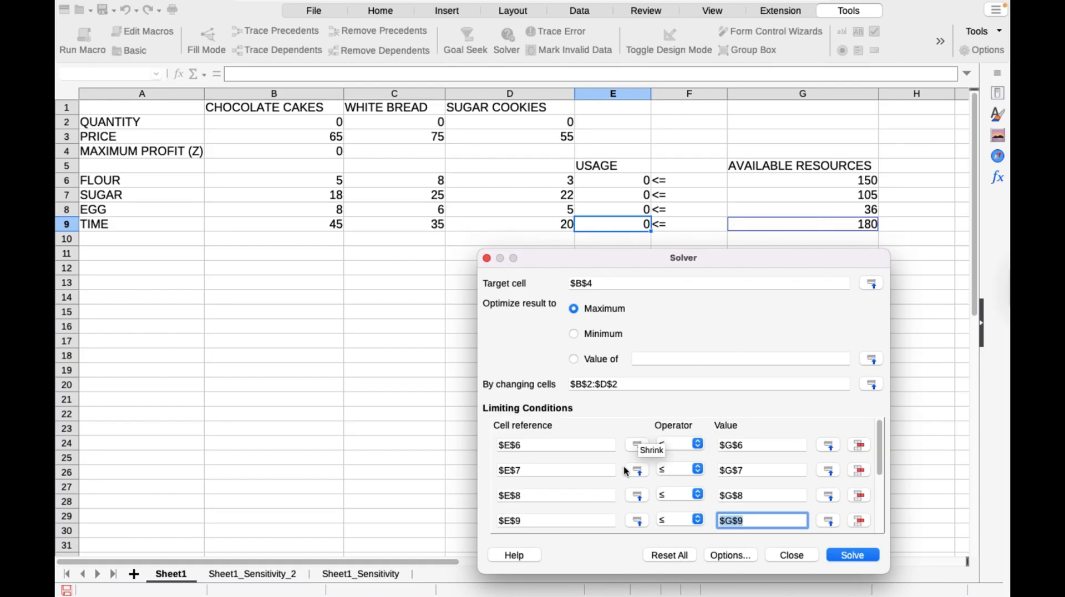
Step: Add the non-negativity condition in the next empty row, requiring the quantities $B$2:$D$2 ≥ 0
scroll(558, 513, down, 3)
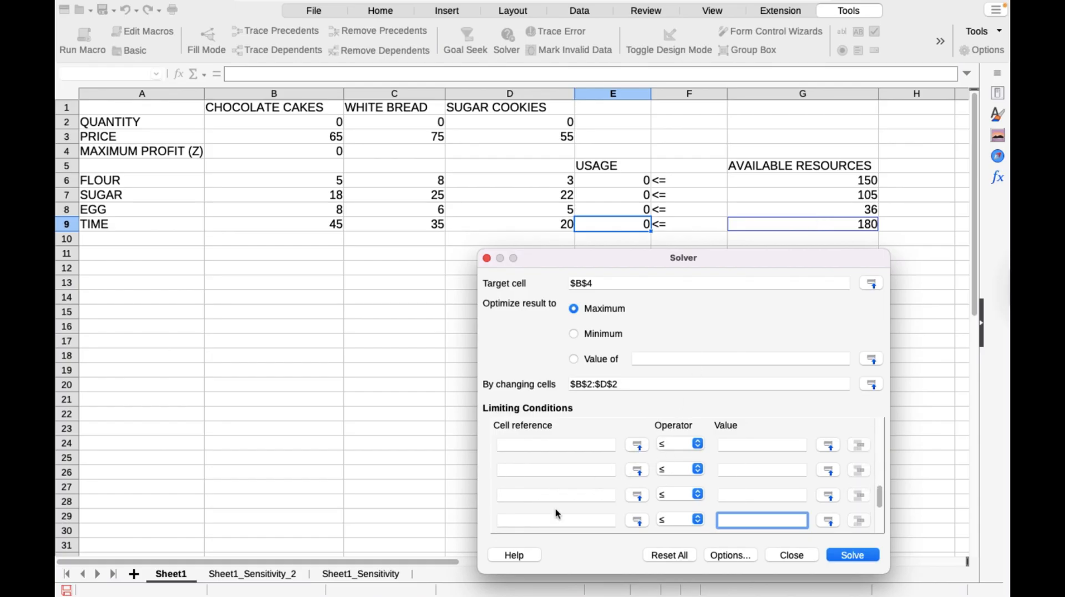
scroll(557, 513, up, 2)
click(525, 496)
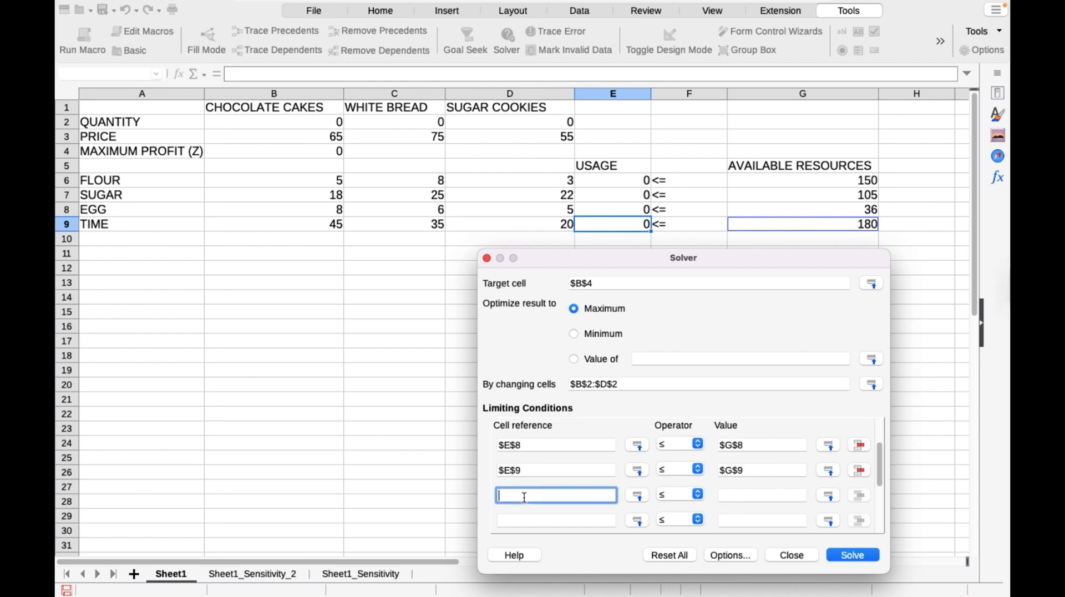
drag(291, 122, 531, 125)
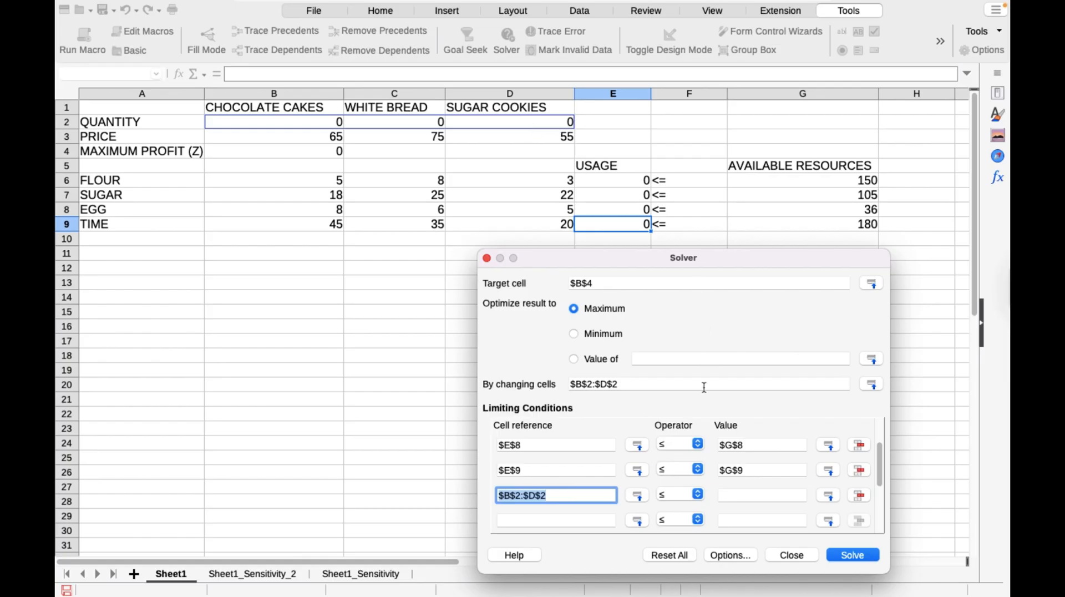
click(697, 494)
click(680, 531)
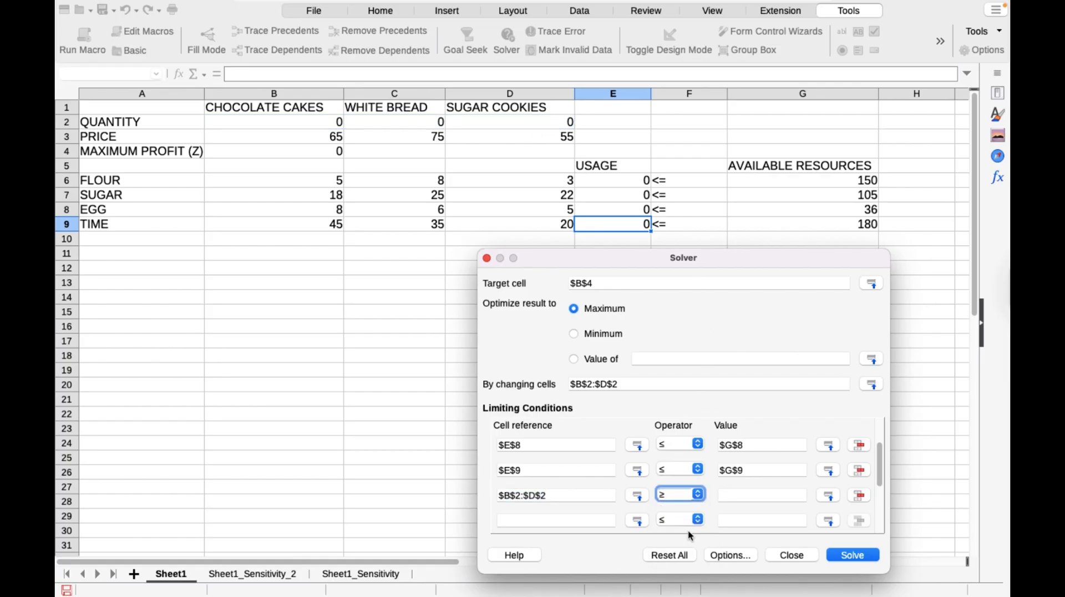
click(730, 498)
text(0)
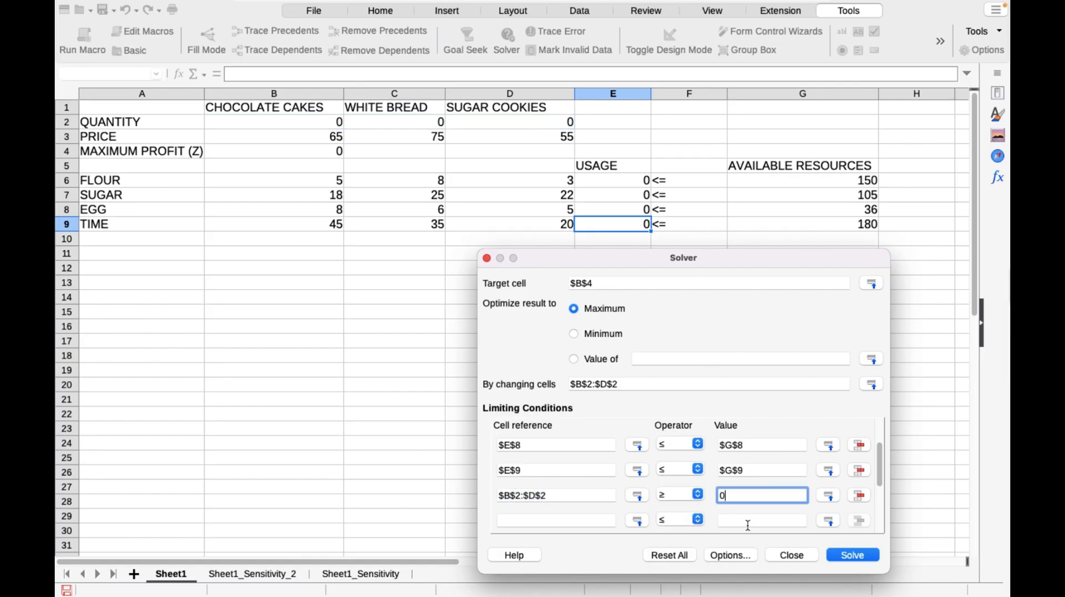
Step: Enable the sensitivity report in the Solver options, keeping the LibreOffice CoinMP Linear Solver engine
click(731, 556)
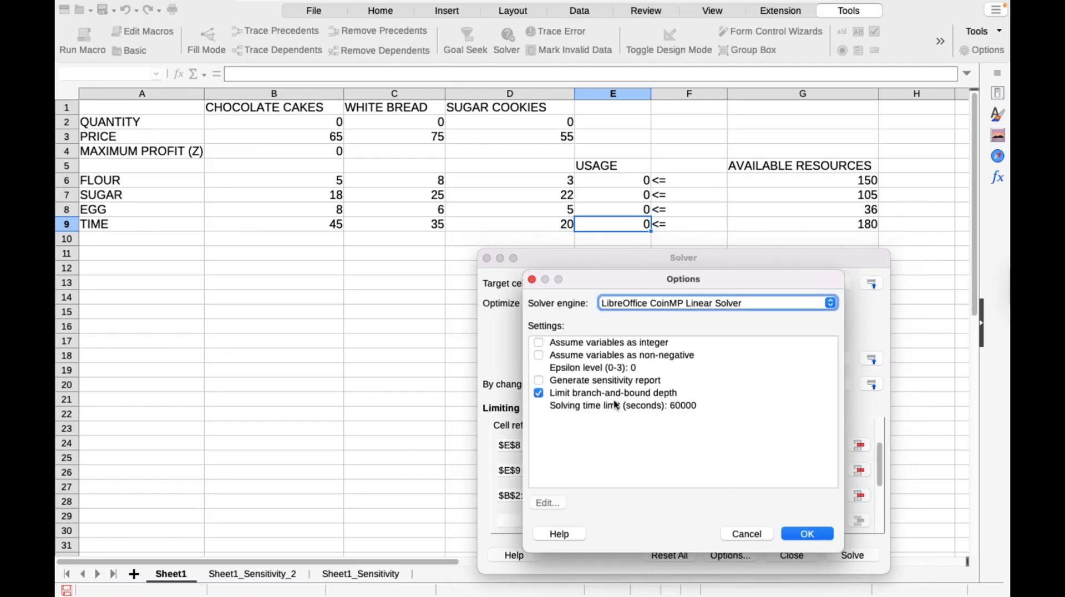
click(539, 381)
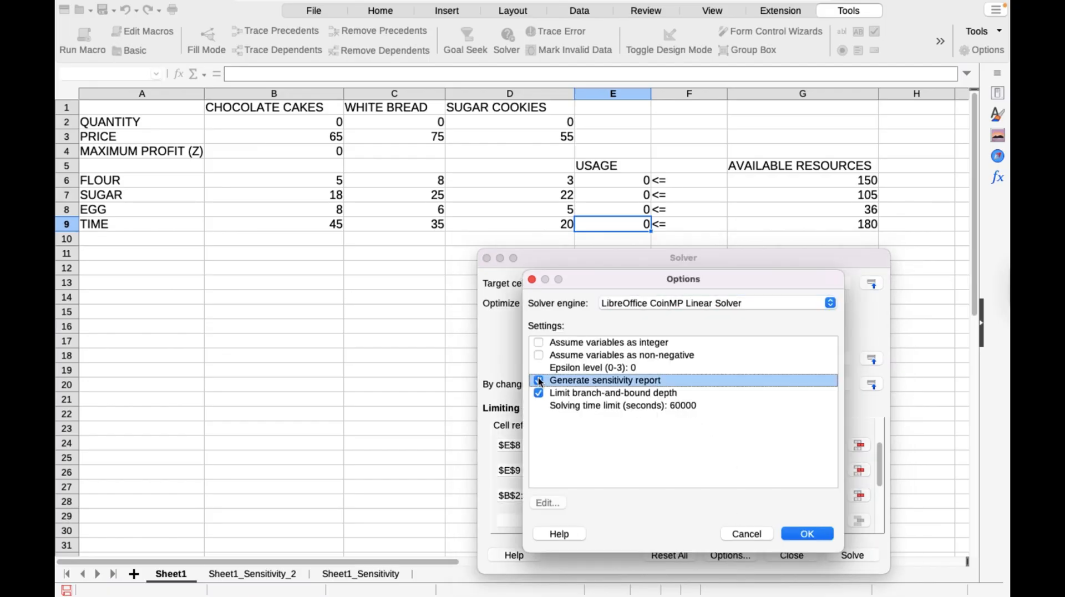
click(831, 304)
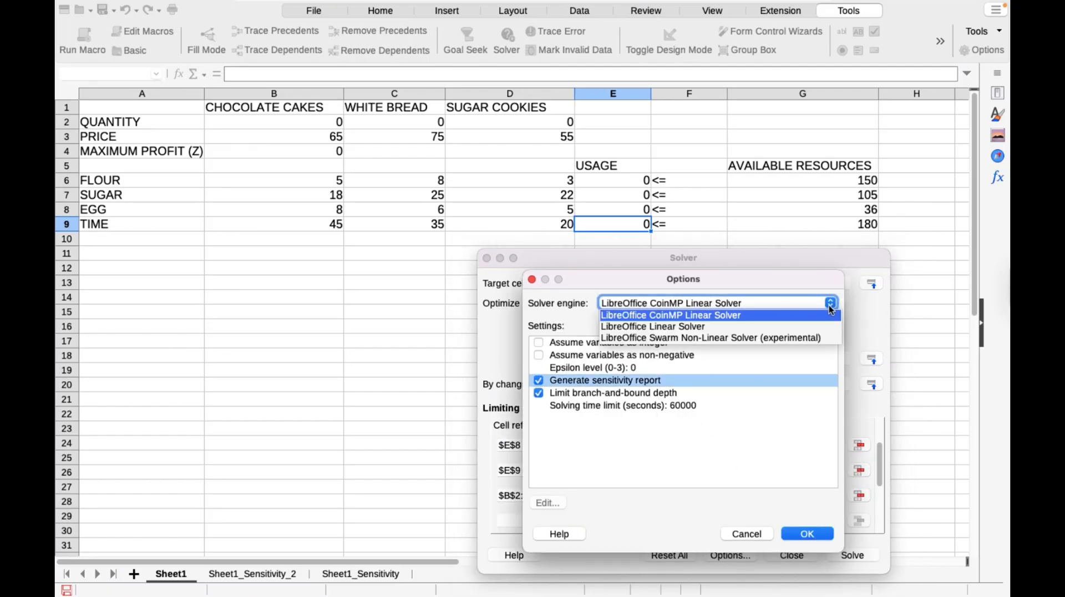
click(826, 306)
click(814, 535)
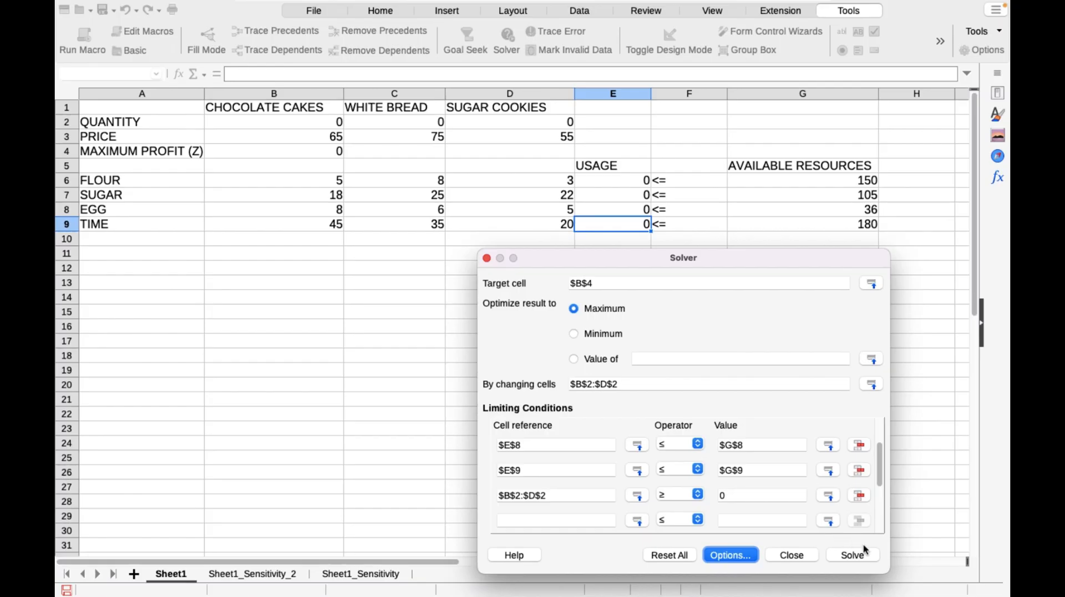
Step: Solve the profit maximization model and keep the Solver result in Sheet1
click(853, 554)
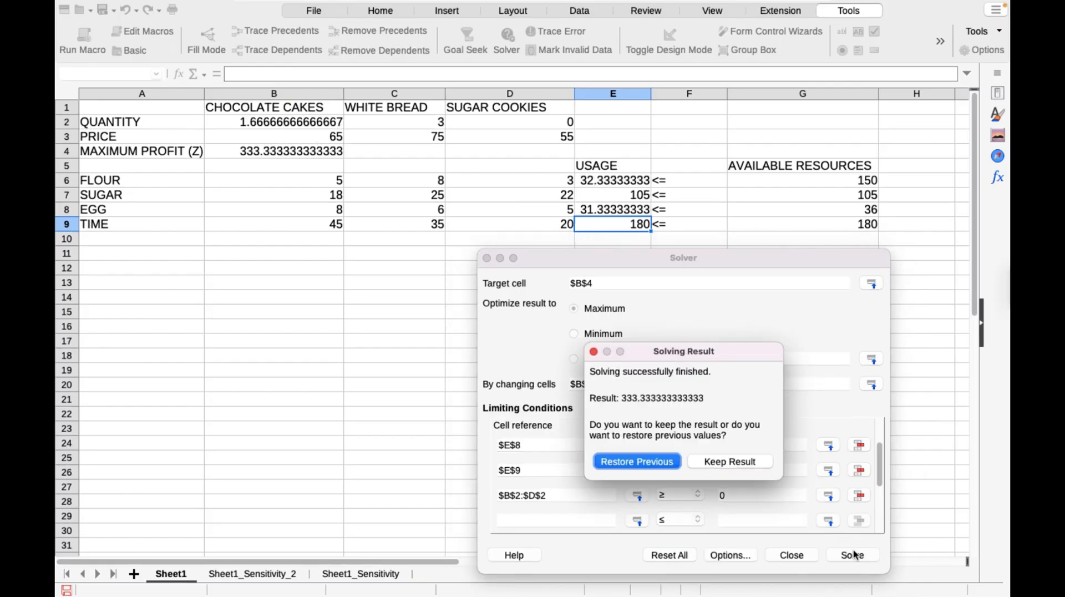
click(741, 463)
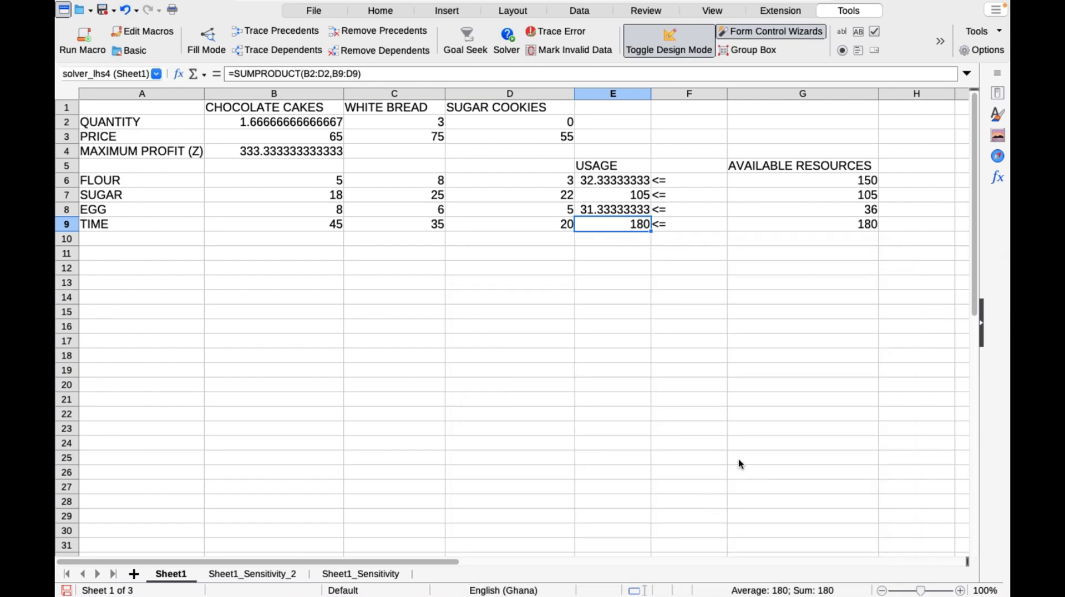
click(587, 387)
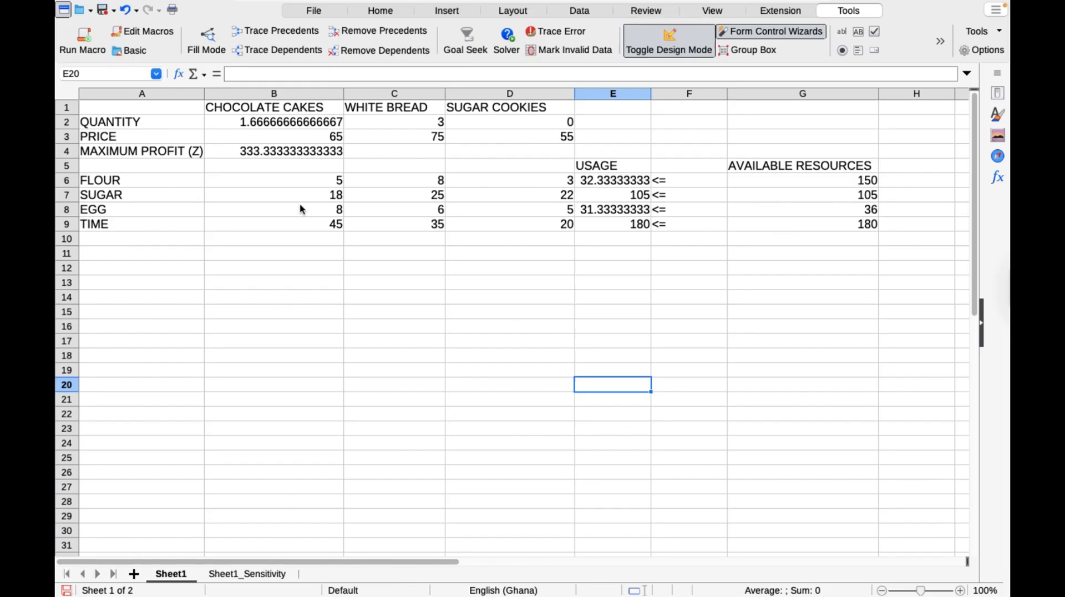
Step: Examine the objective, variable cells and constraints in the Sheet1_Sensitivity report against the solved model in Sheet1
click(246, 575)
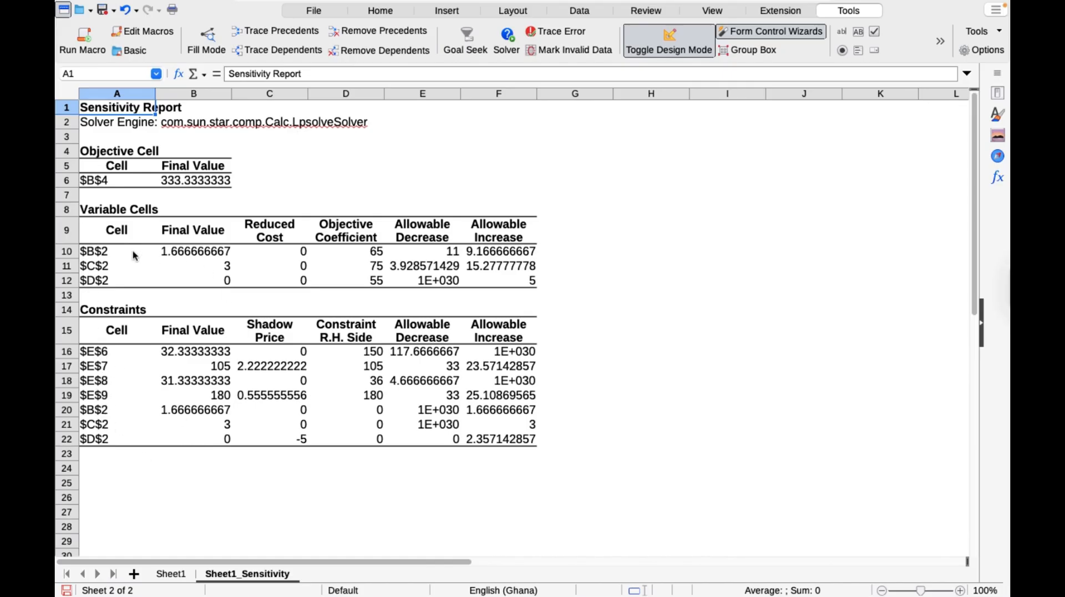
key(ctrl+Page_Up)
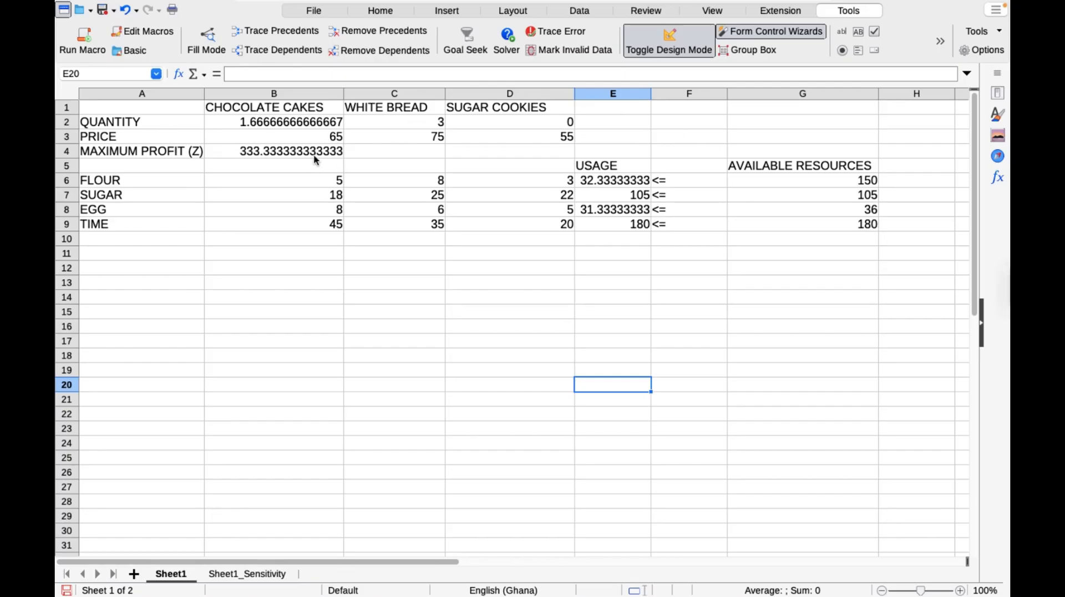
click(253, 577)
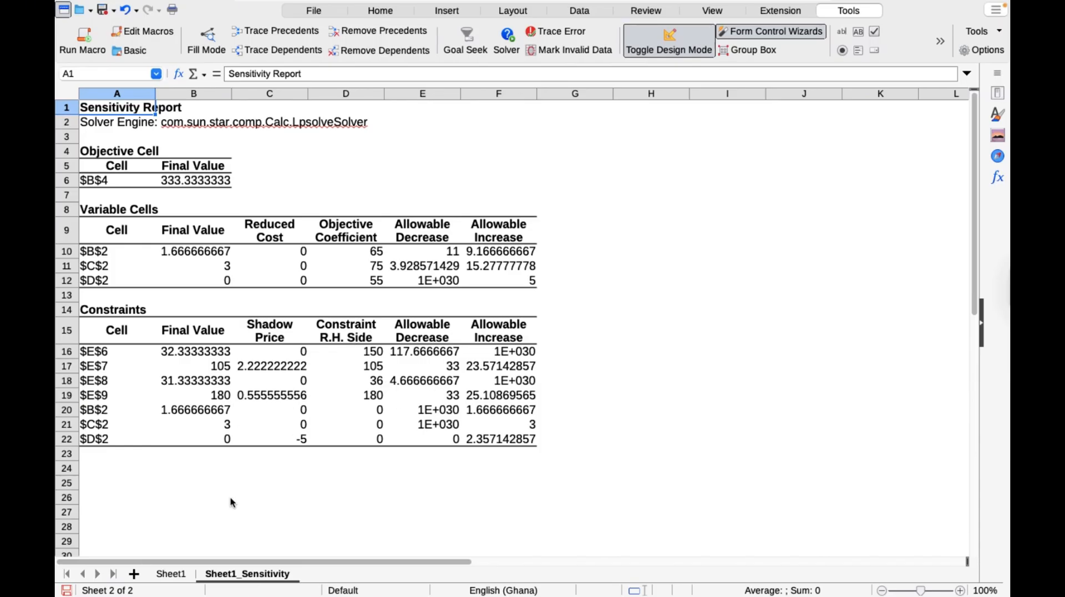
click(182, 575)
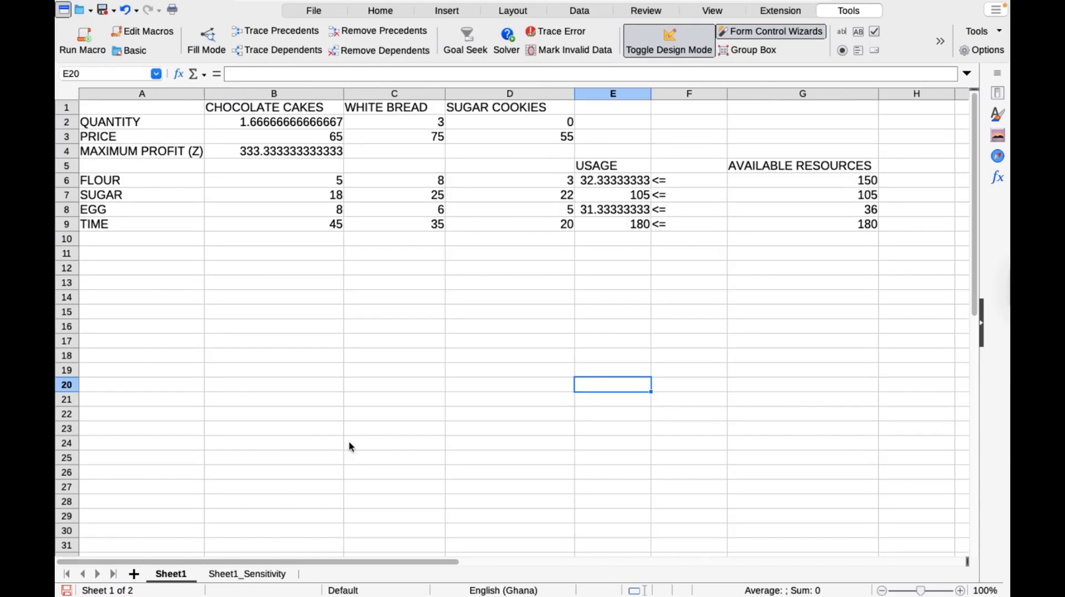